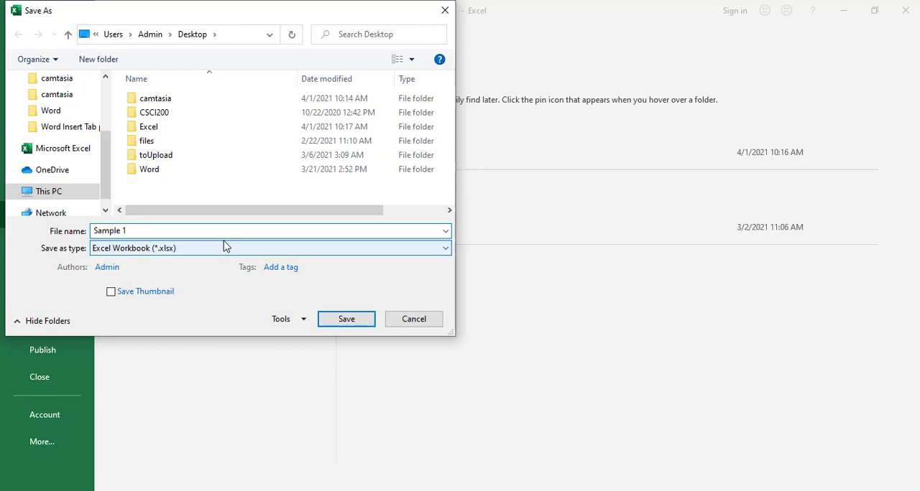
# Save the workbook as Sample 1 and rename Sheet1 to Grades.
pyautogui.press('Return')
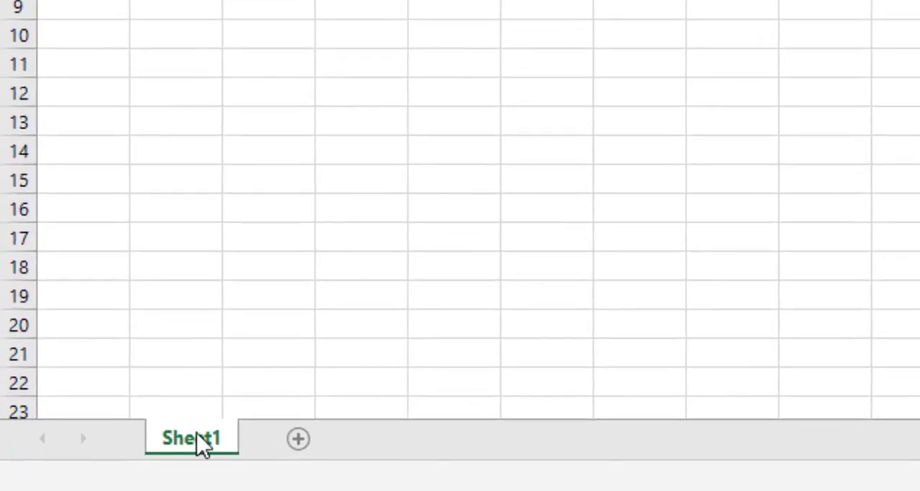
pyautogui.doubleClick(201, 444)
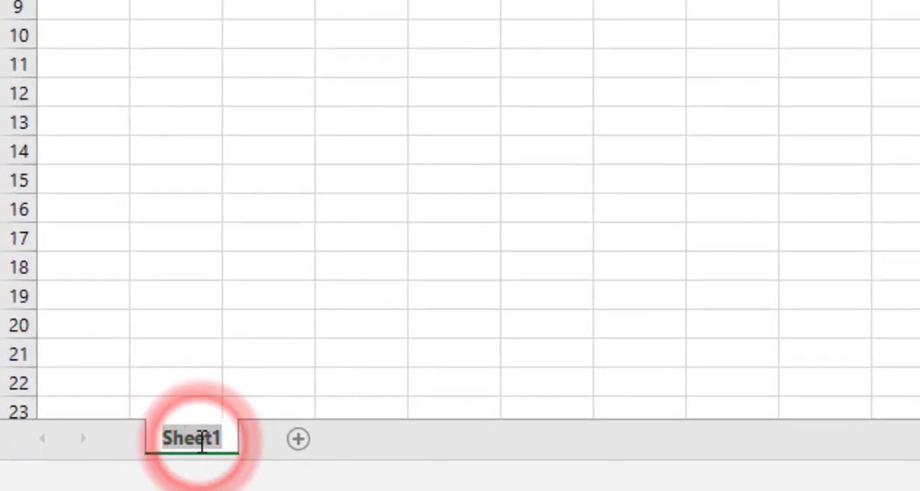
pyautogui.write('Grades')
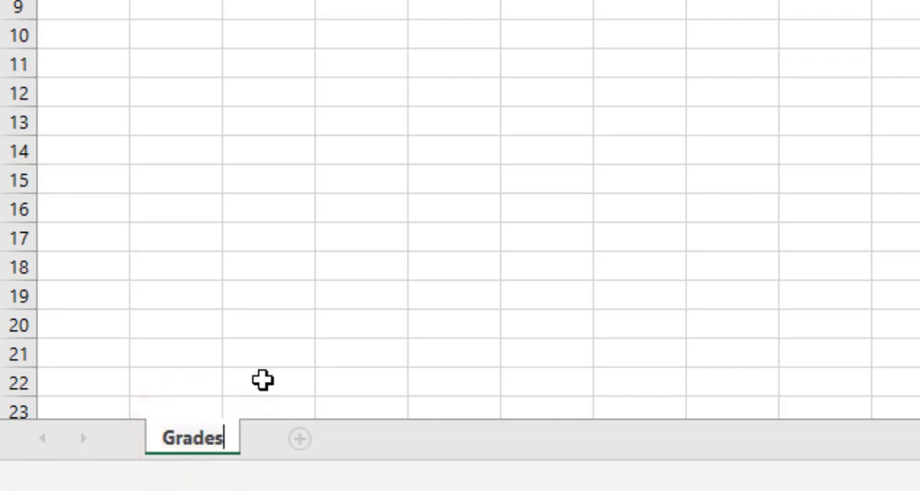
pyautogui.click(311, 322)
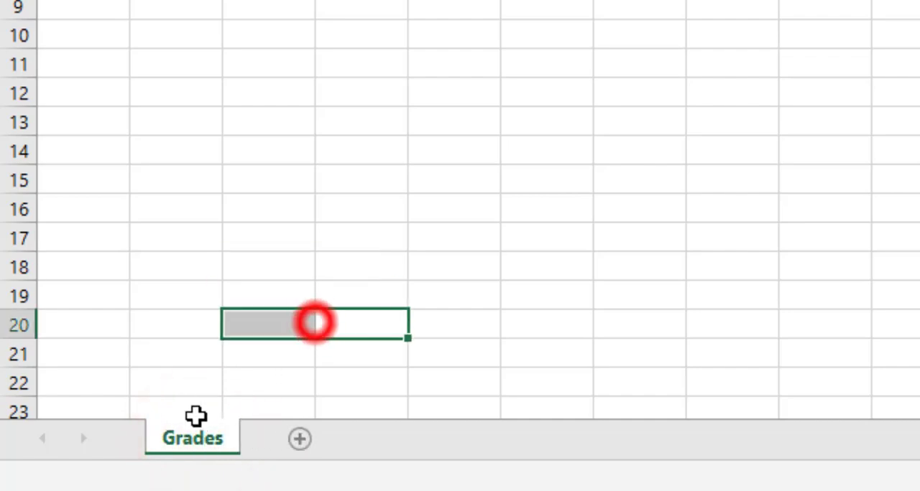
# Set the Grades sheet's tab color to the standard red.
pyautogui.rightClick(193, 440)
pyautogui.click(317, 305)
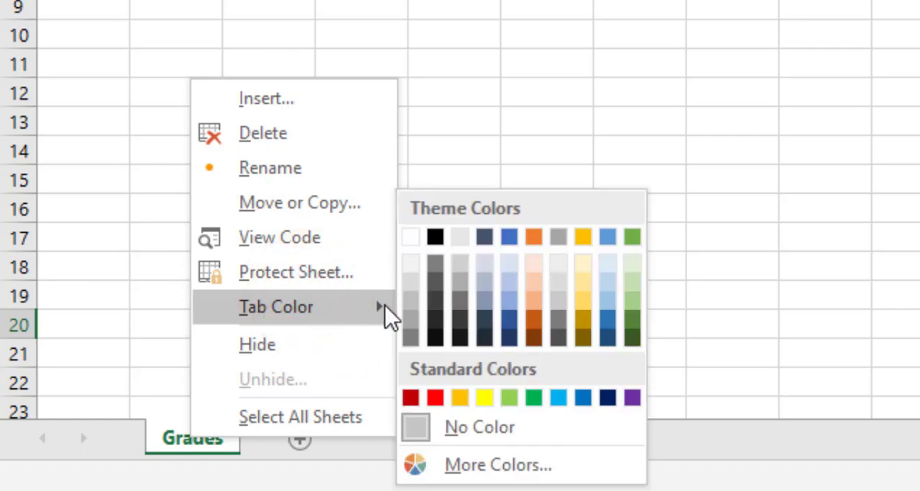
pyautogui.click(435, 398)
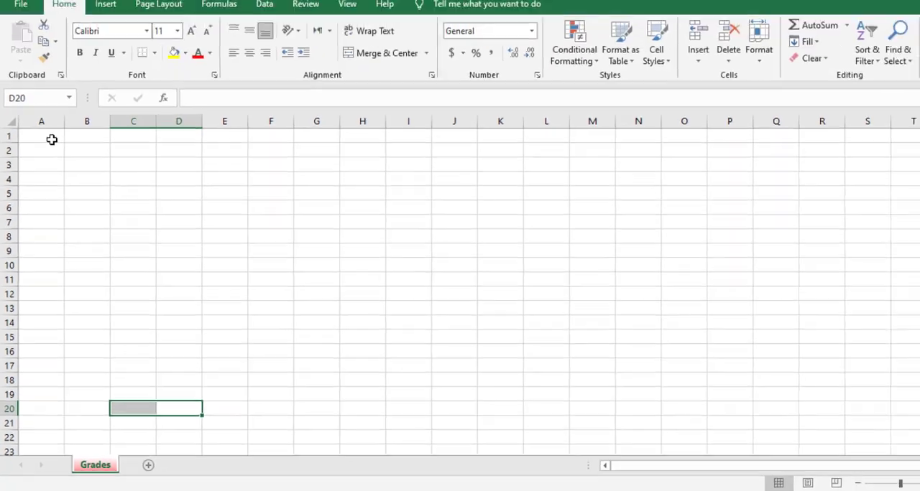
# Enter the column headers Name in A1 and Exam 1 in B1.
pyautogui.click(48, 159)
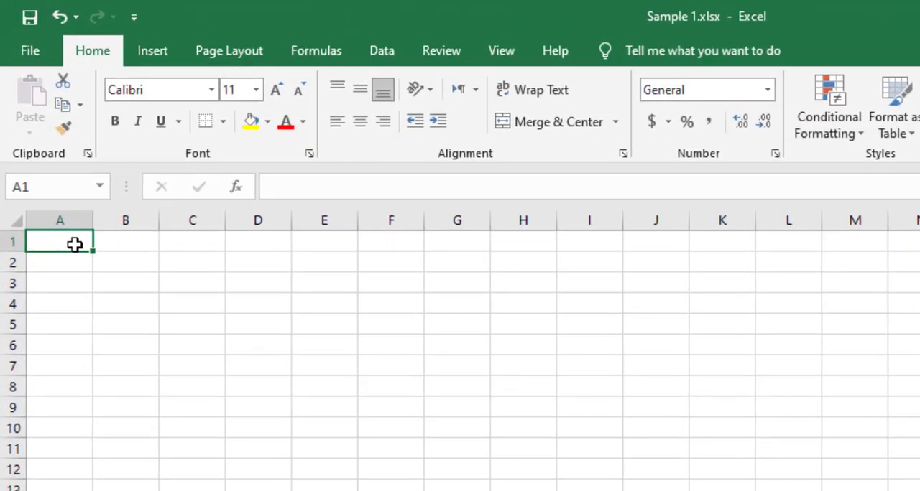
pyautogui.write('Name')
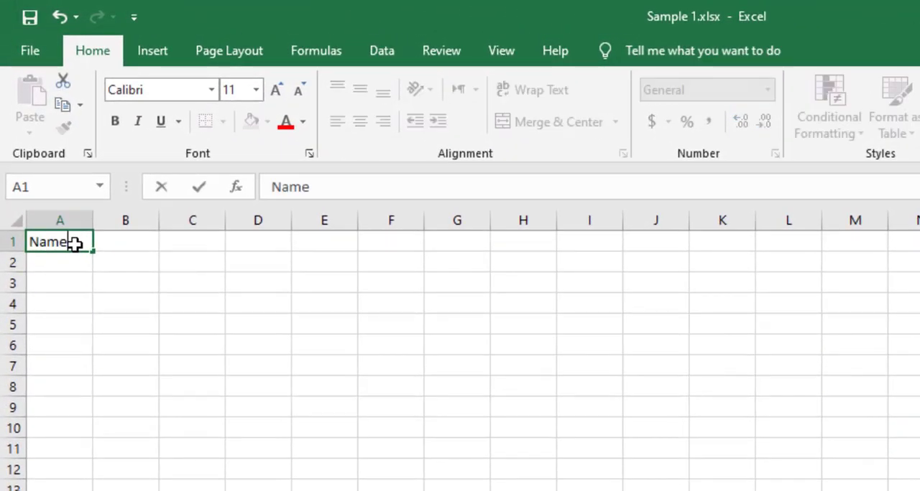
pyautogui.press('Tab')
pyautogui.write('E')
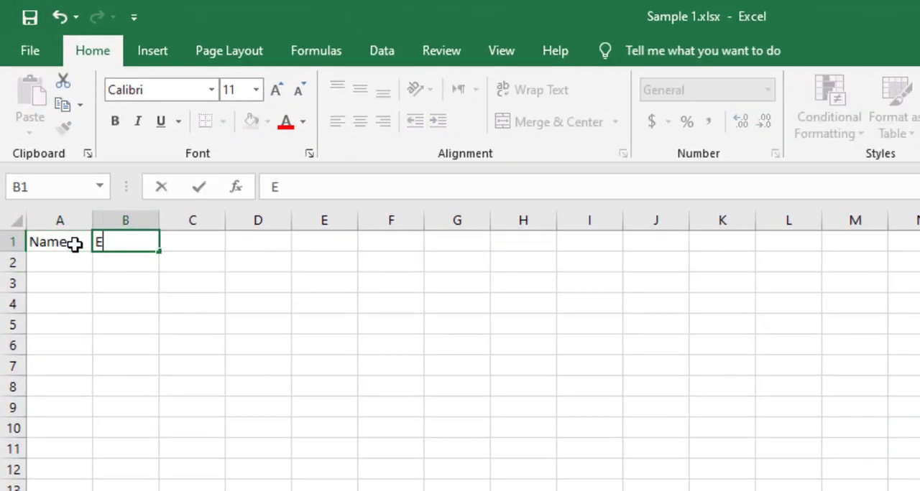
pyautogui.write('xam 1')
pyautogui.press('Tab')
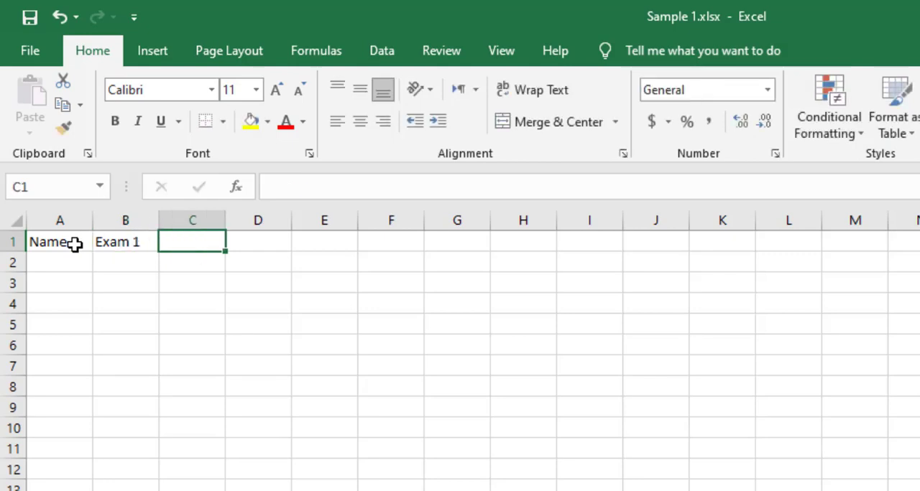
pyautogui.write('Exa')
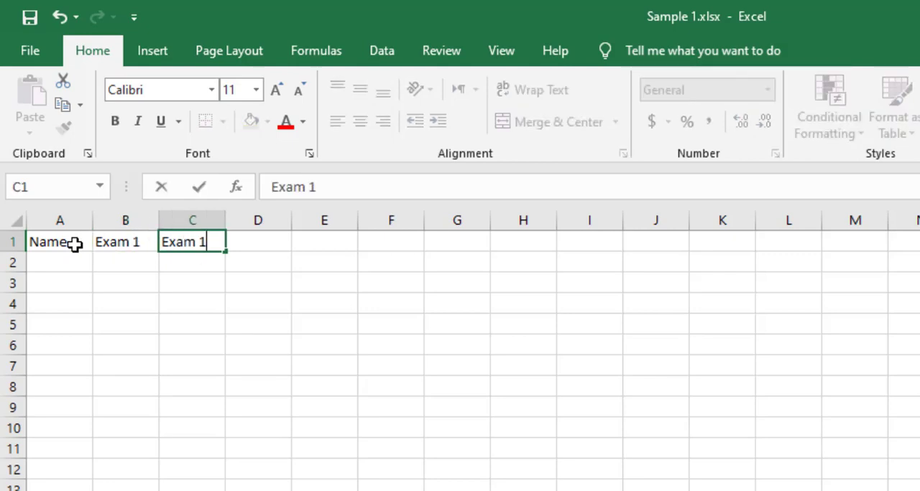
pyautogui.write('m 1')
# Enter the column headers Exam 2 in C1 and Final Exam in D1.
pyautogui.press('Tab')
pyautogui.press('Left')
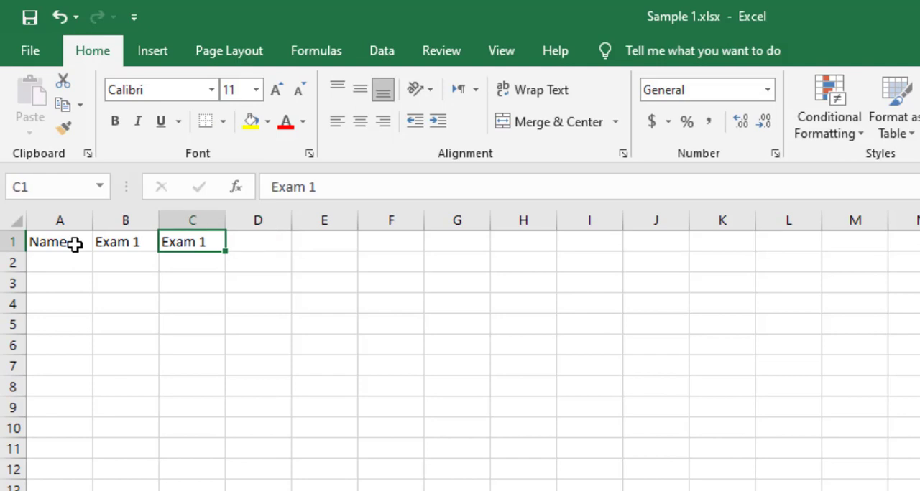
pyautogui.write('W')
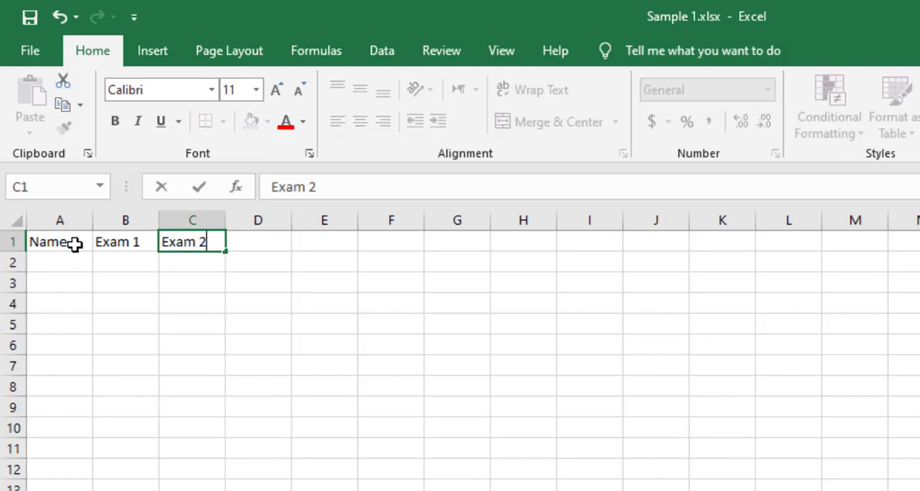
pyautogui.press('Tab')
pyautogui.write('F')
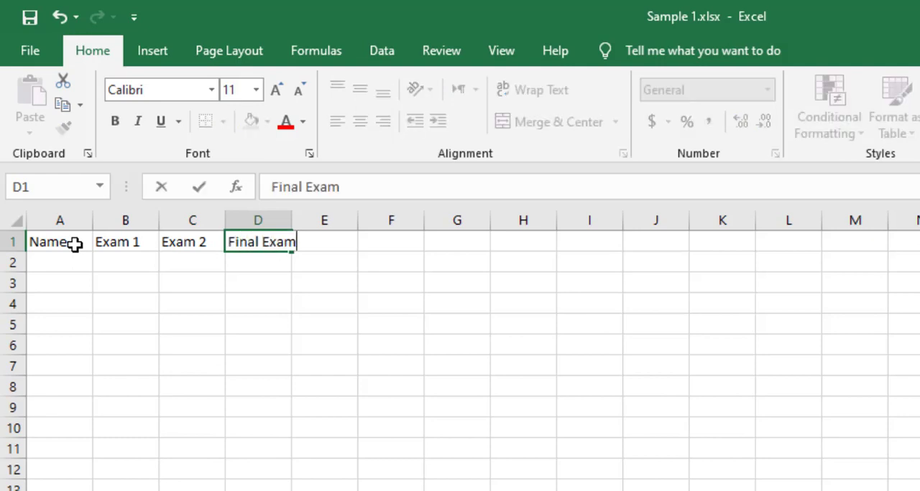
# Enter Student 1 in A2 and fill the series down to Student 5 in A6.
pyautogui.click(60, 258)
pyautogui.write('Student 1')
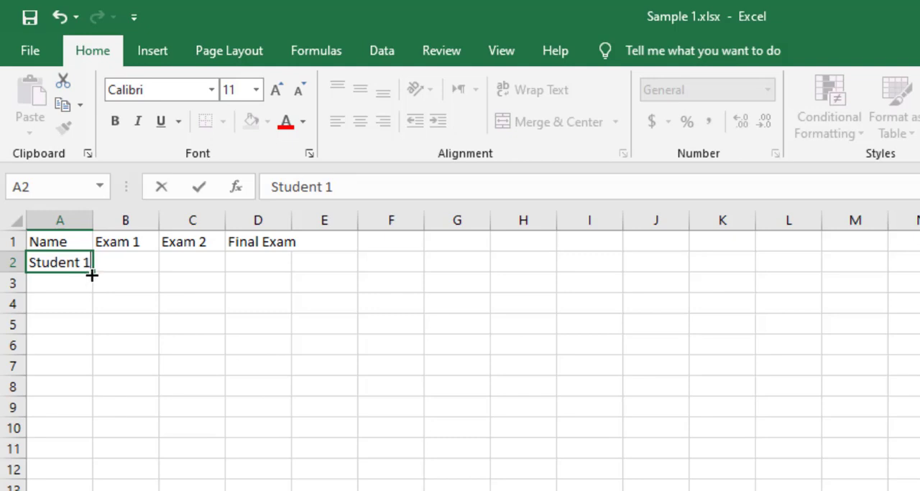
pyautogui.moveTo(92, 275); pyautogui.dragTo(93, 355)
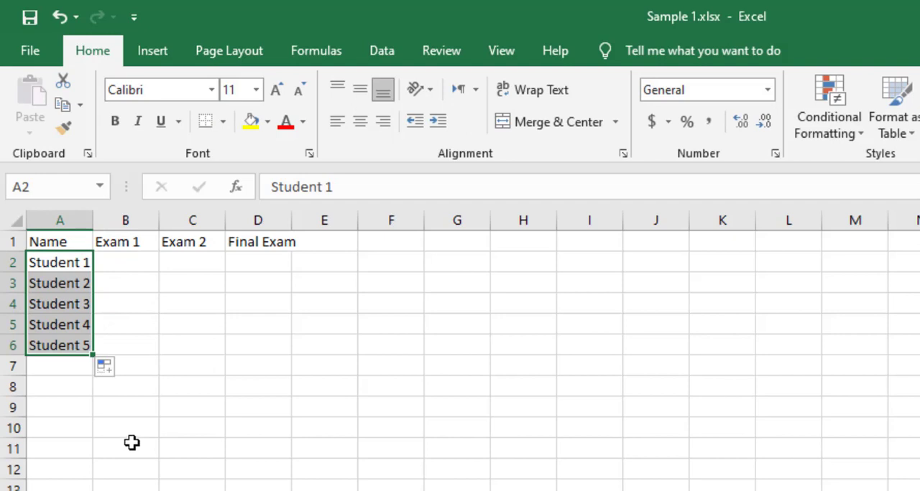
# Enter the Exam 1 scores 60, 80, 90, 95 and 70 in B2 through B6.
pyautogui.click(127, 262)
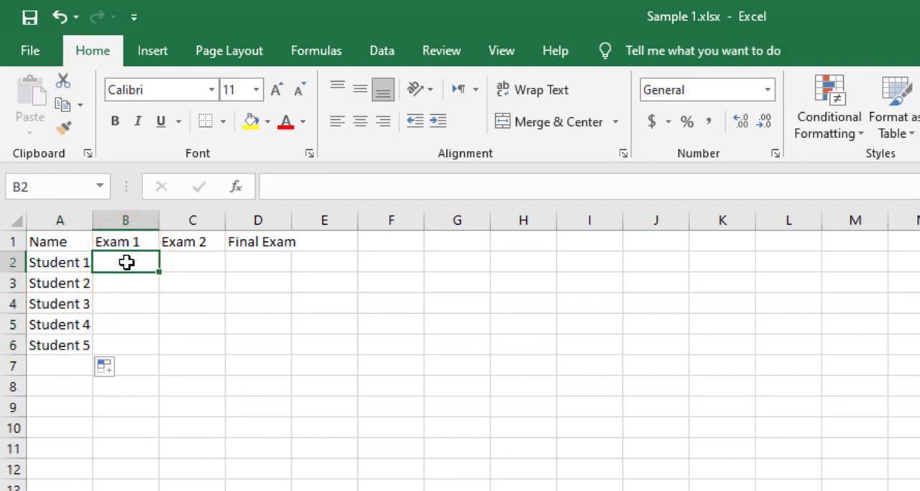
pyautogui.write('60')
pyautogui.press('Return')
pyautogui.write('80')
pyautogui.press('Return')
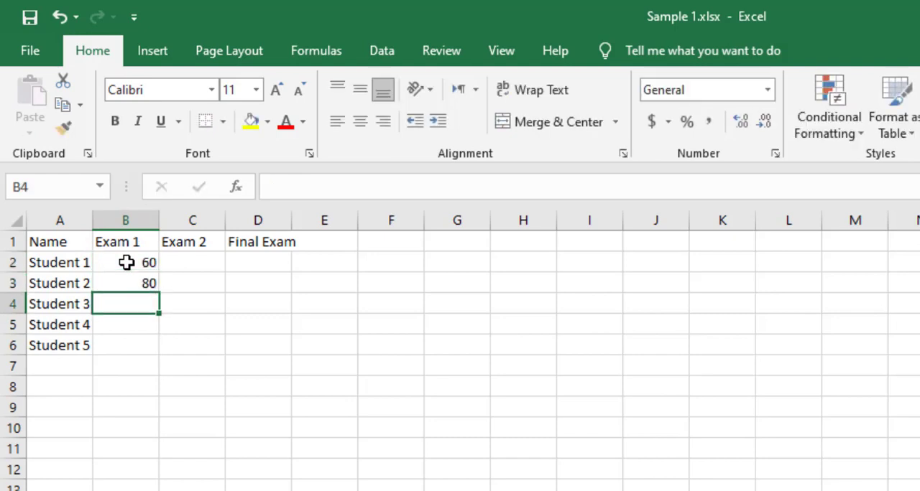
pyautogui.write('90')
pyautogui.press('Return')
pyautogui.write('95')
pyautogui.press('Return')
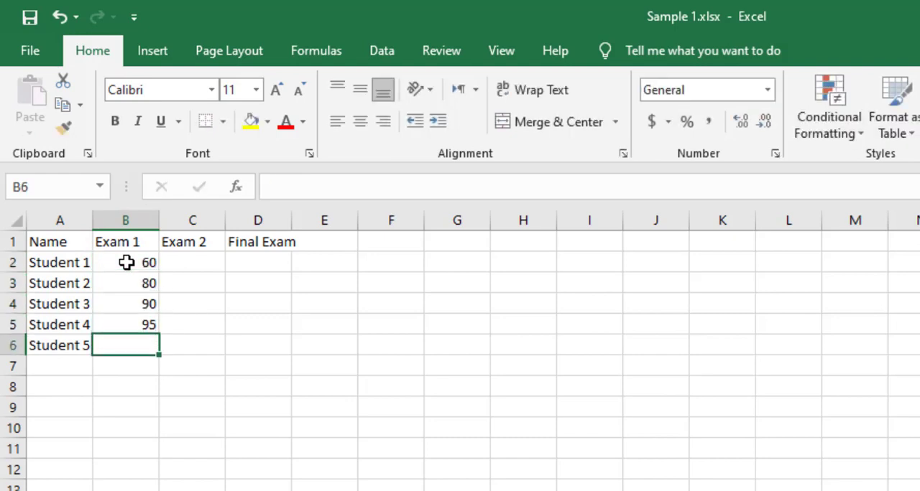
pyautogui.write('70')
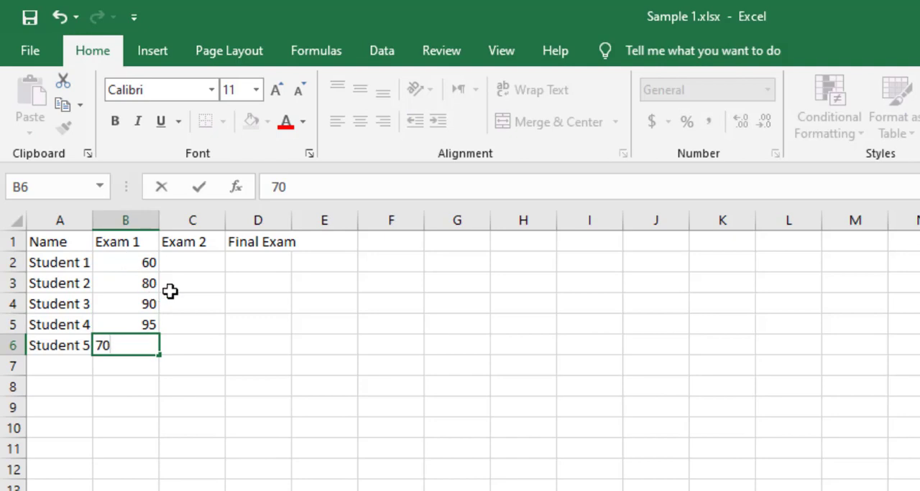
# Enter the Exam 2 scores 88 in C2, 96 in C3, 90 in C5 and 100 in C6, leaving C4 blank.
pyautogui.click(197, 257)
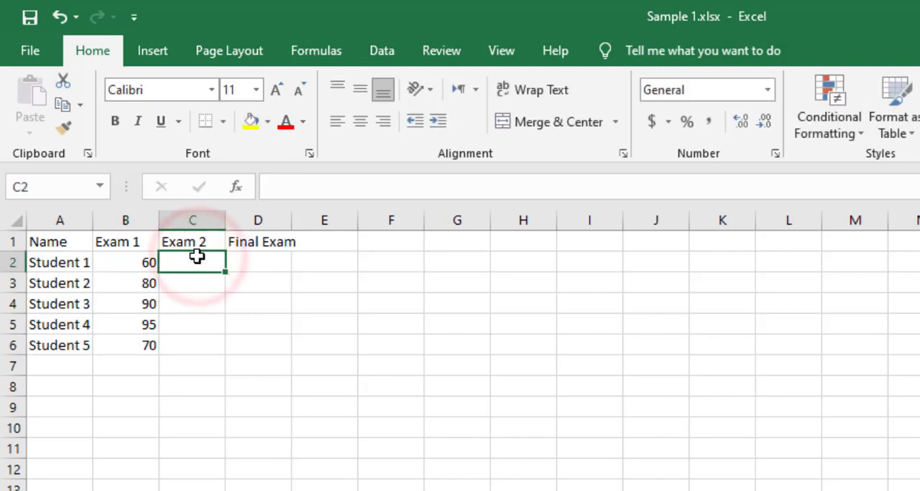
pyautogui.write('88')
pyautogui.click(199, 281)
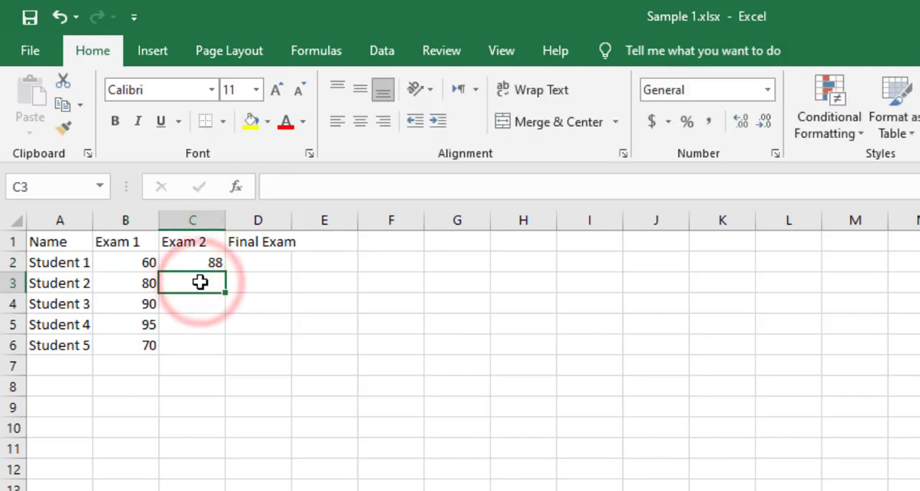
pyautogui.write('96')
pyautogui.click(201, 319)
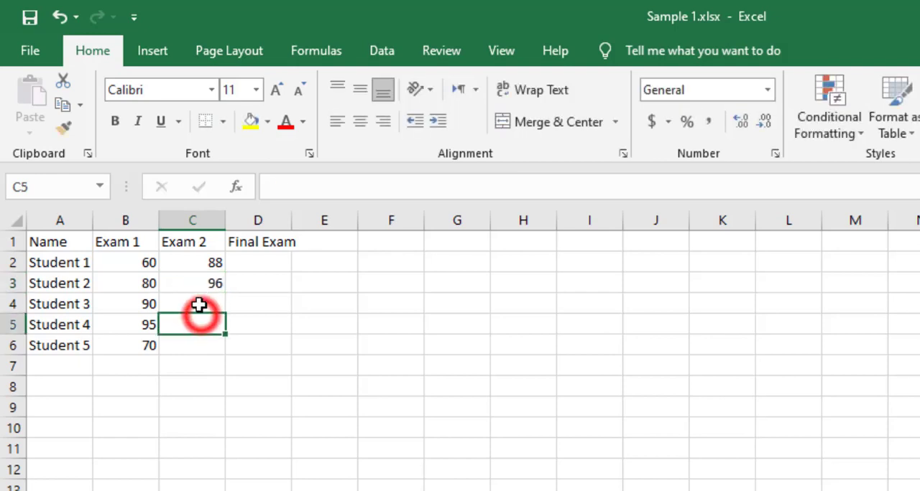
pyautogui.click(196, 304)
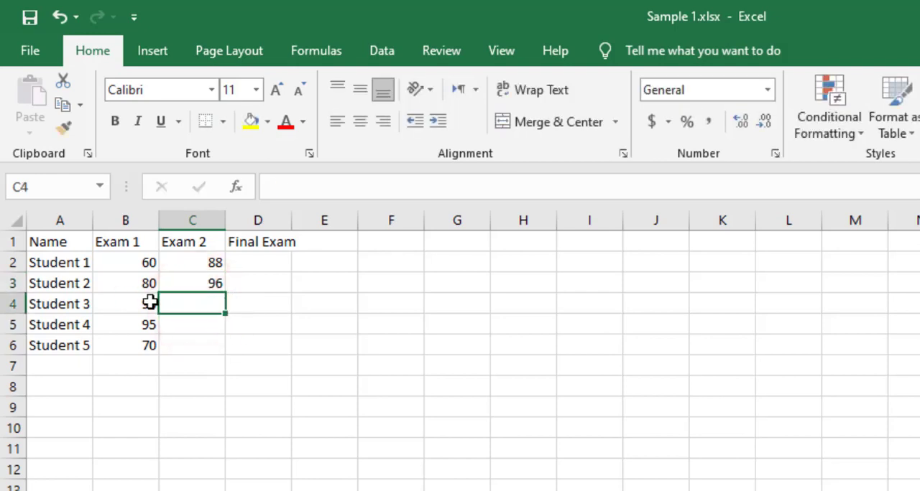
pyautogui.click(199, 327)
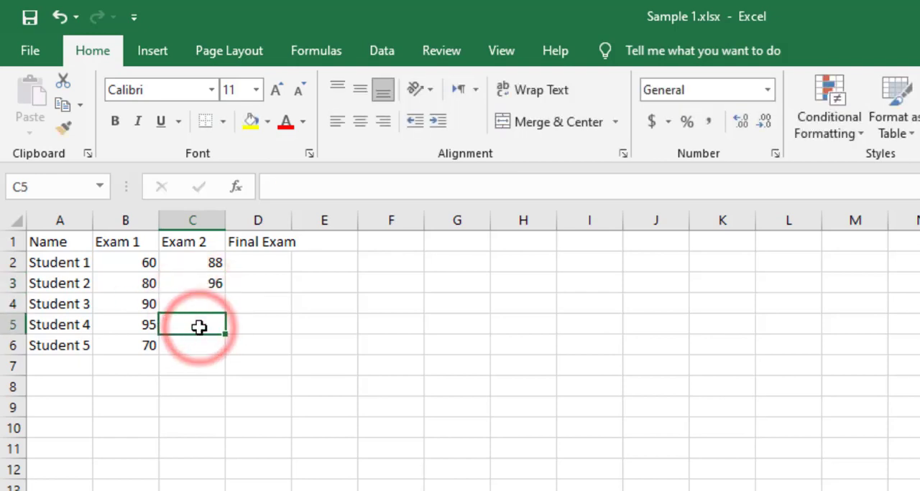
pyautogui.press('F2')
pyautogui.write('90')
pyautogui.click(199, 344)
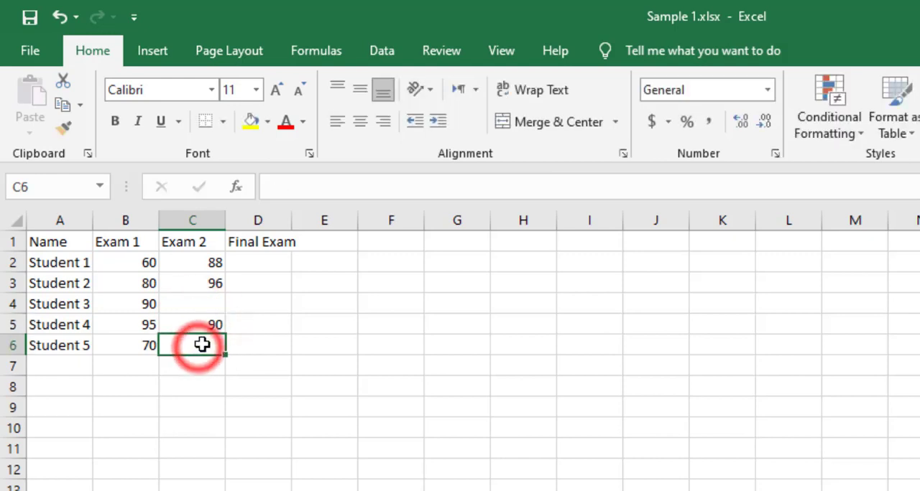
pyautogui.write('100')
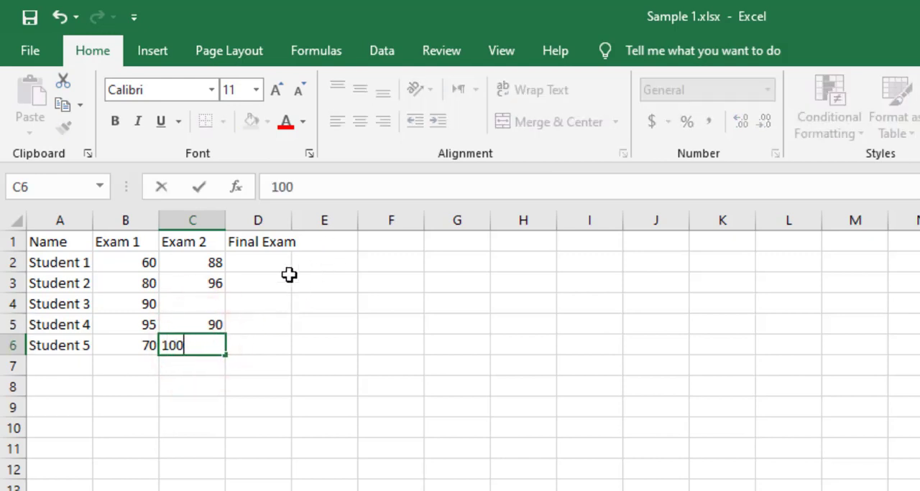
# Enter the Final Exam scores 100, 85, 90, 97 and 88 in D2 through D6.
pyautogui.click(252, 262)
pyautogui.write('100')
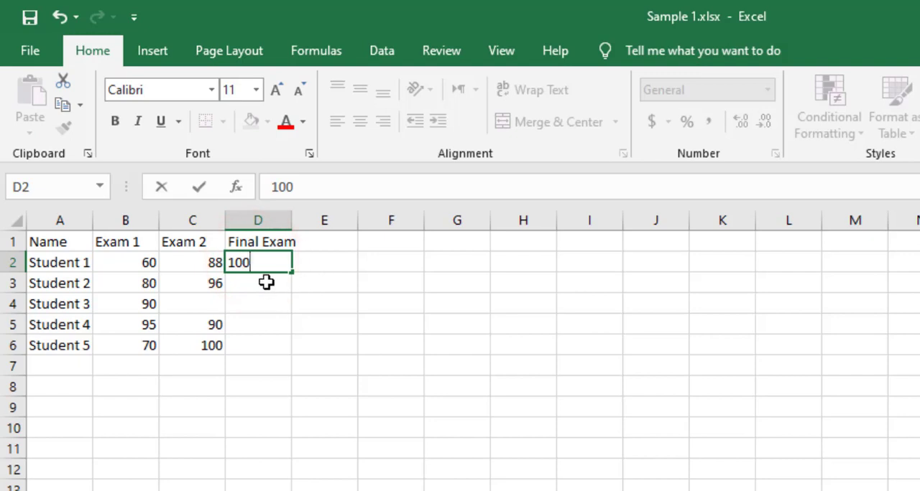
pyautogui.click(254, 286)
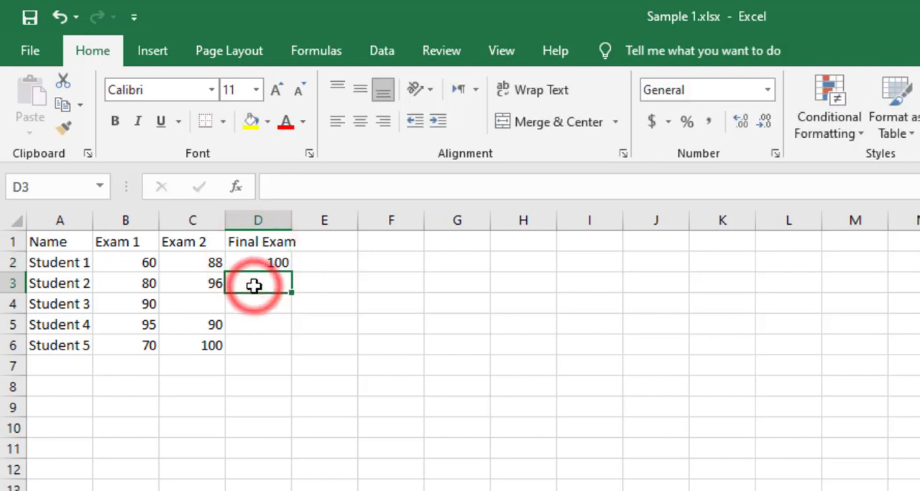
pyautogui.write('85')
pyautogui.click(267, 306)
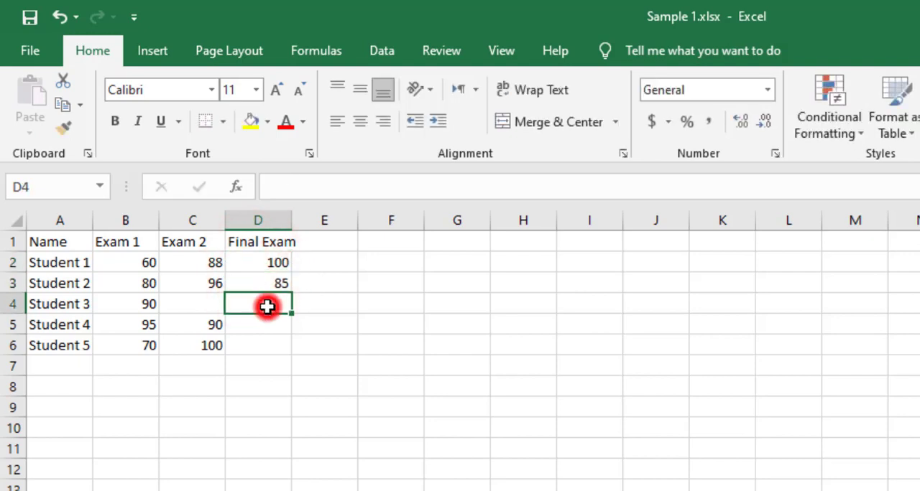
pyautogui.write('90')
pyautogui.click(271, 325)
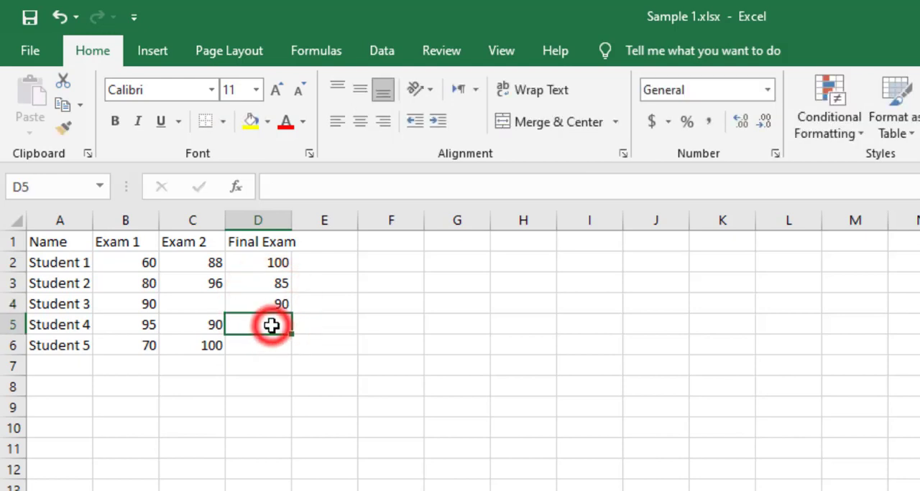
pyautogui.write('97')
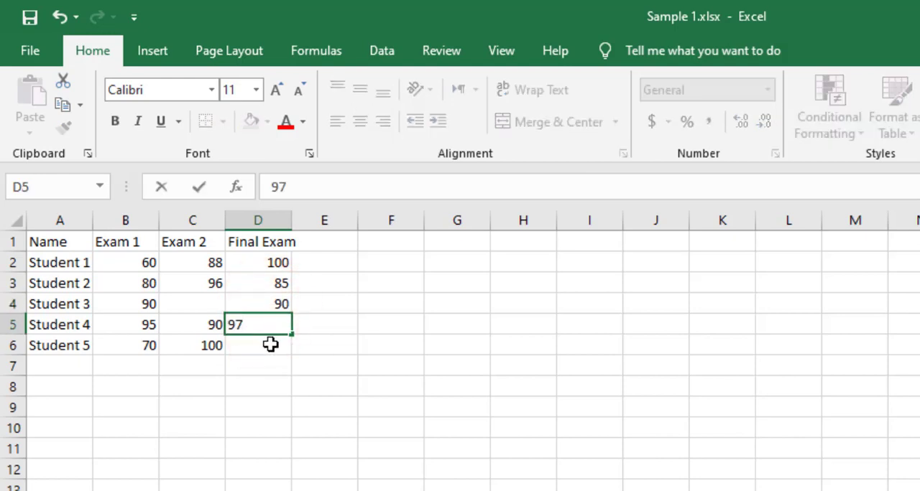
pyautogui.click(271, 345)
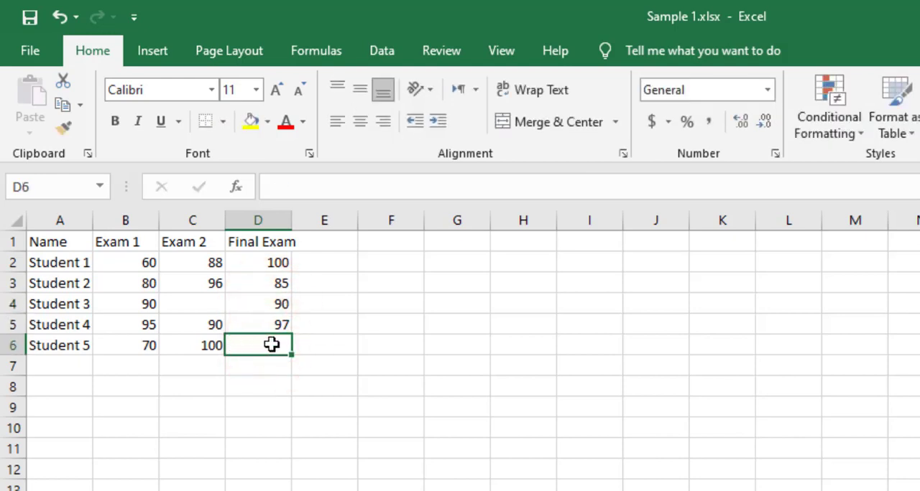
pyautogui.write('88')
pyautogui.click(297, 381)
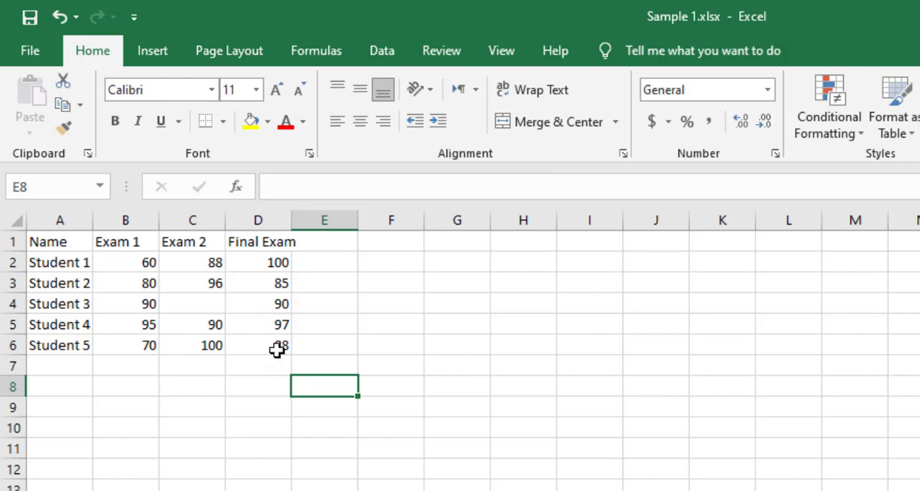
# Apply all borders to the grade table in A1:D6.
pyautogui.moveTo(276, 350); pyautogui.dragTo(43, 242)
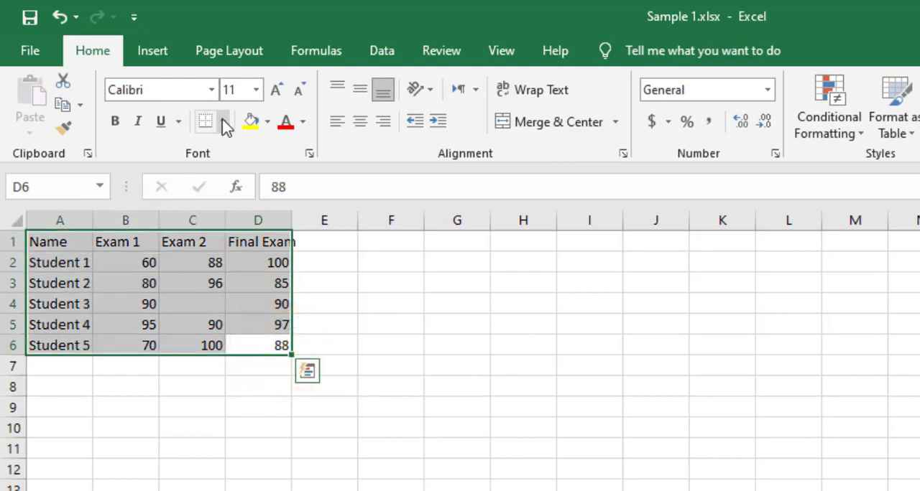
pyautogui.click(224, 122)
pyautogui.click(226, 306)
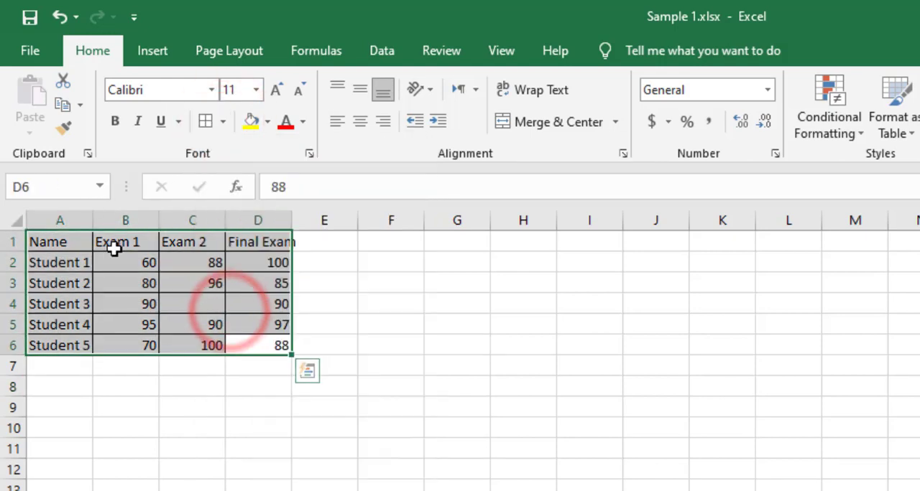
# Format the header cells A1:D1 in Times New Roman, bold, at font size 14.
pyautogui.moveTo(58, 242); pyautogui.dragTo(248, 238)
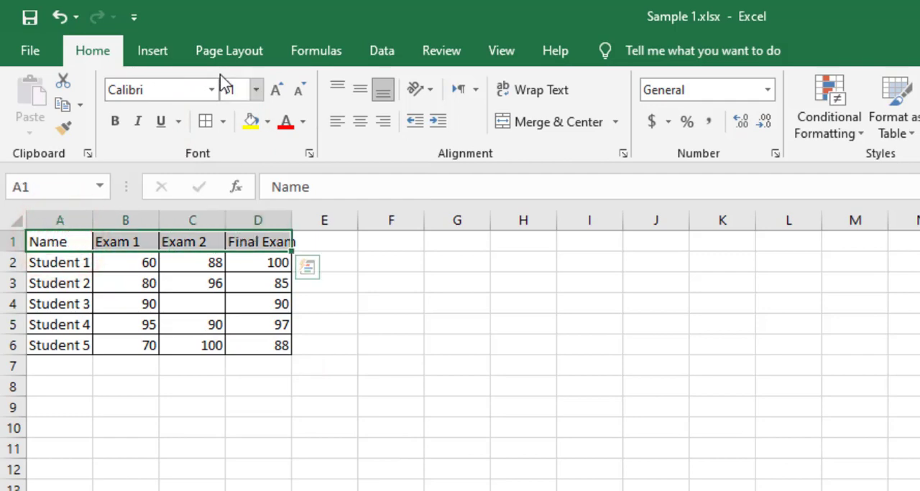
pyautogui.click(213, 89)
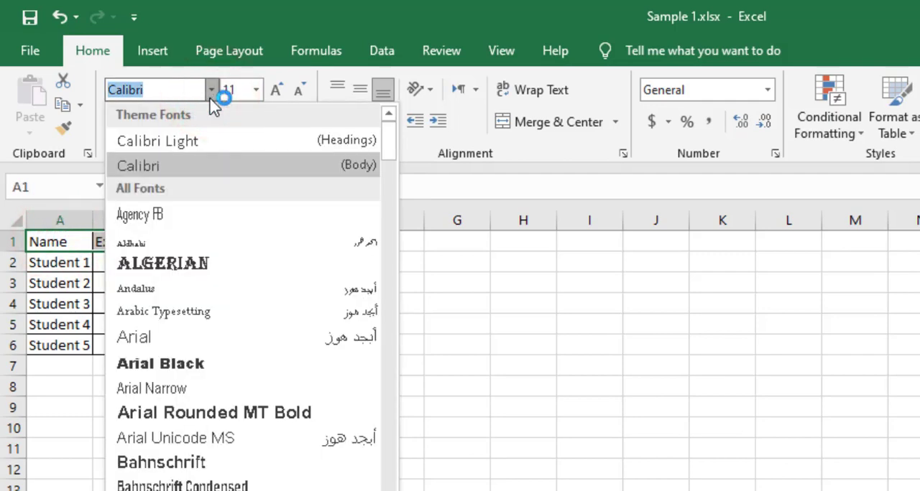
pyautogui.write('Times New Roma')
pyautogui.press('Return')
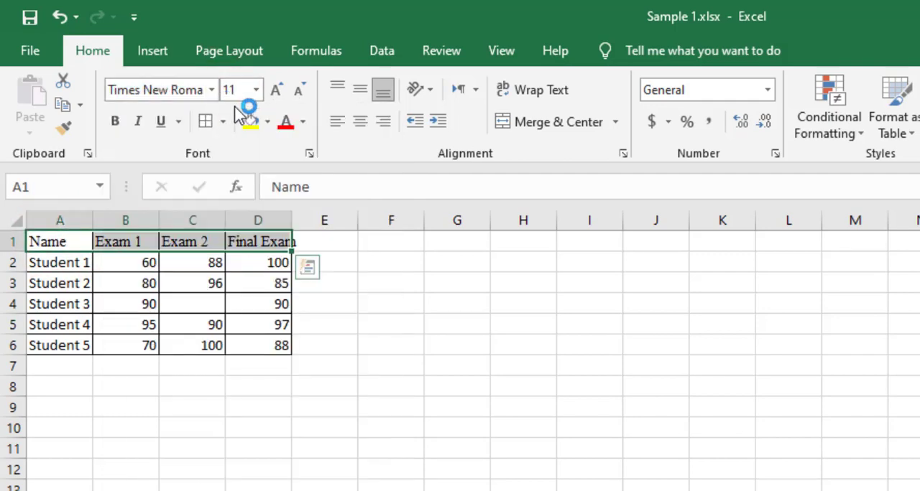
pyautogui.click(115, 121)
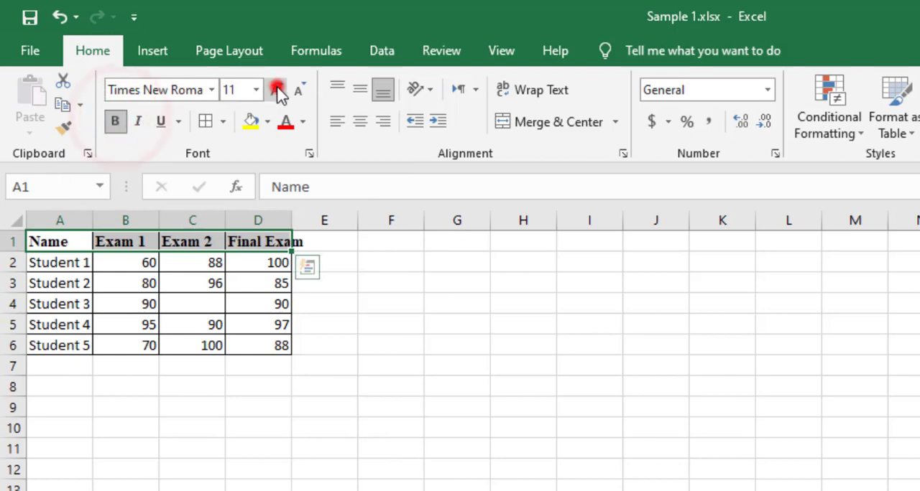
pyautogui.click(277, 90)
pyautogui.click(278, 91)
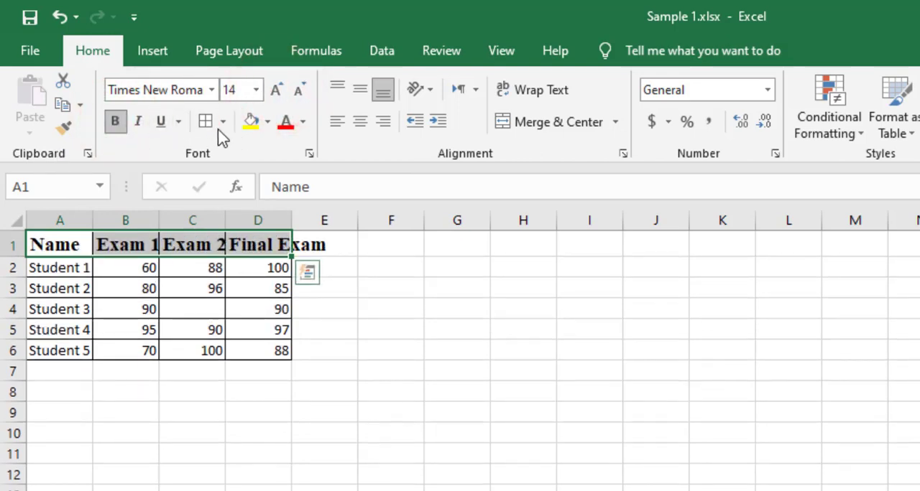
# Try italic, single underline and double underline on the header cells, and remove each of them again.
pyautogui.click(137, 121)
pyautogui.click(137, 121)
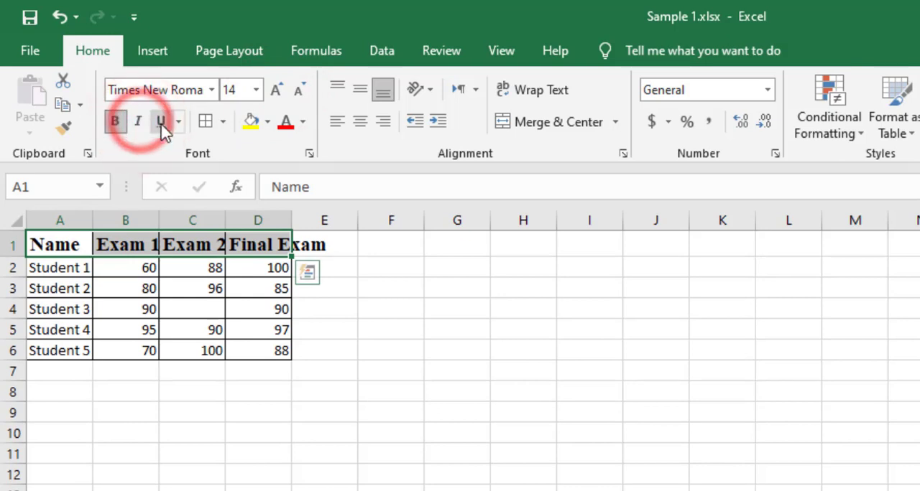
pyautogui.click(162, 122)
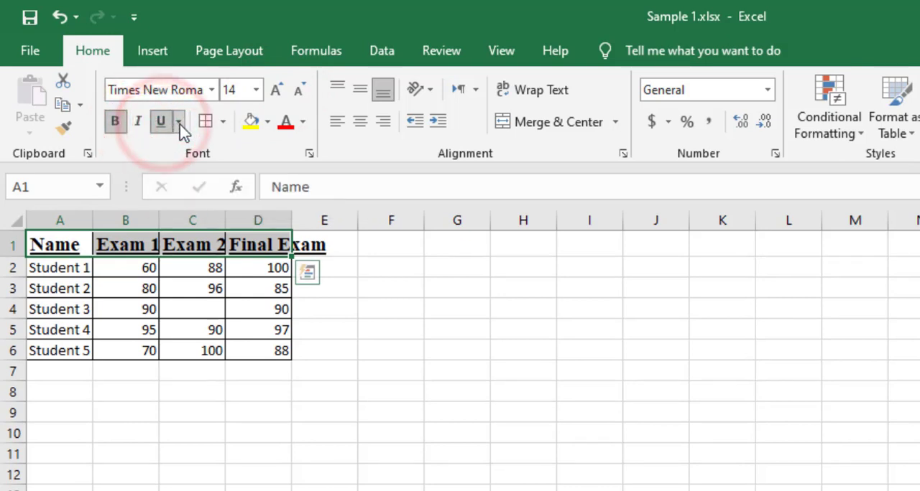
pyautogui.click(180, 123)
pyautogui.click(170, 172)
pyautogui.click(179, 122)
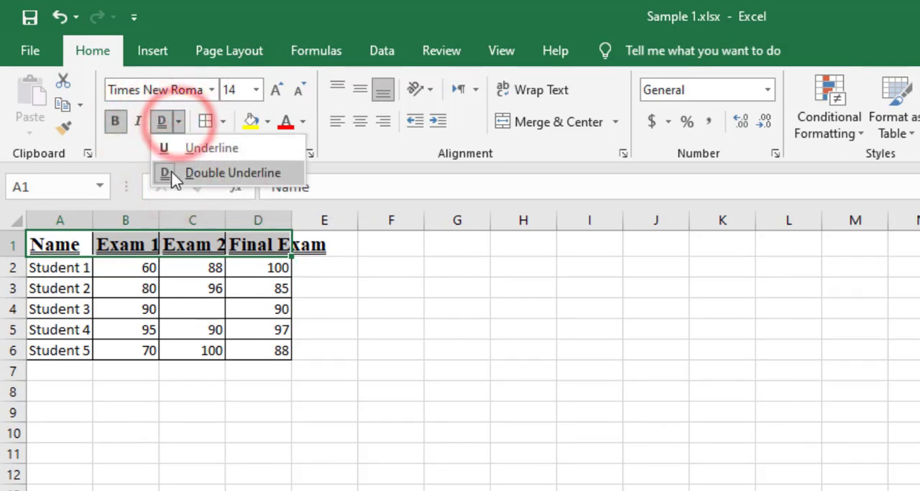
pyautogui.click(171, 173)
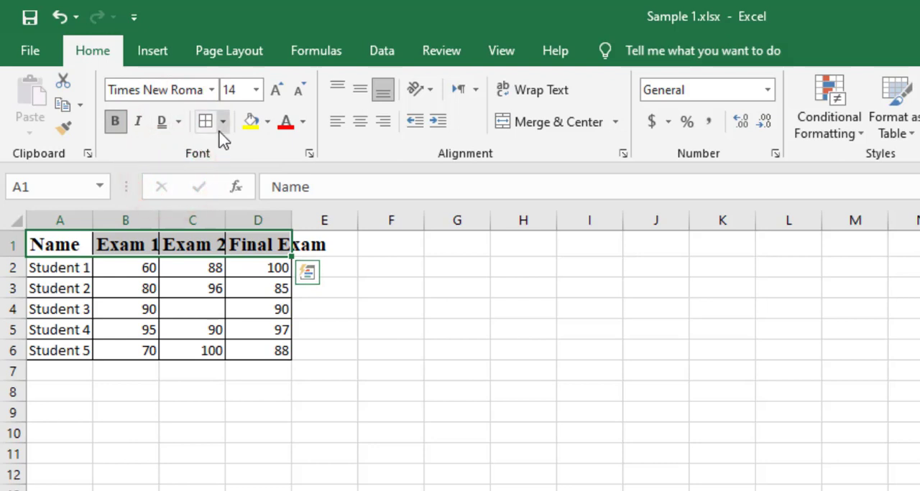
# Give the header cells a yellow fill and a red font colour.
pyautogui.click(251, 122)
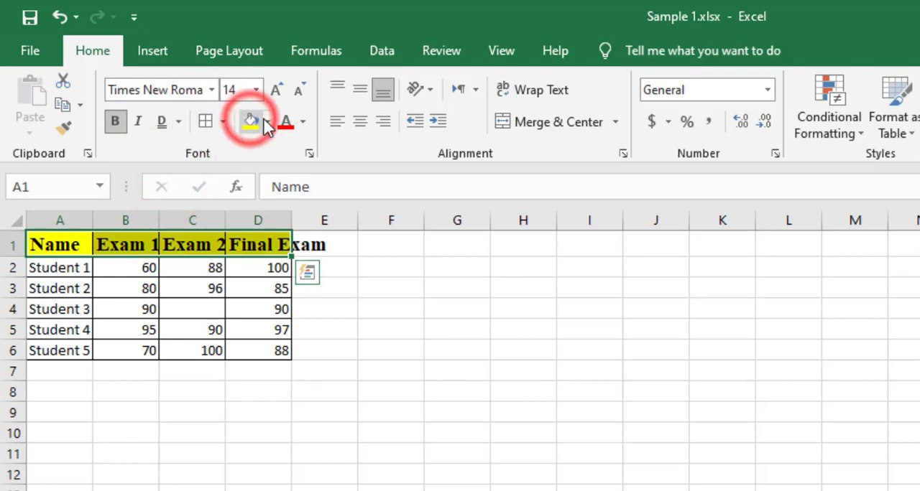
pyautogui.click(286, 122)
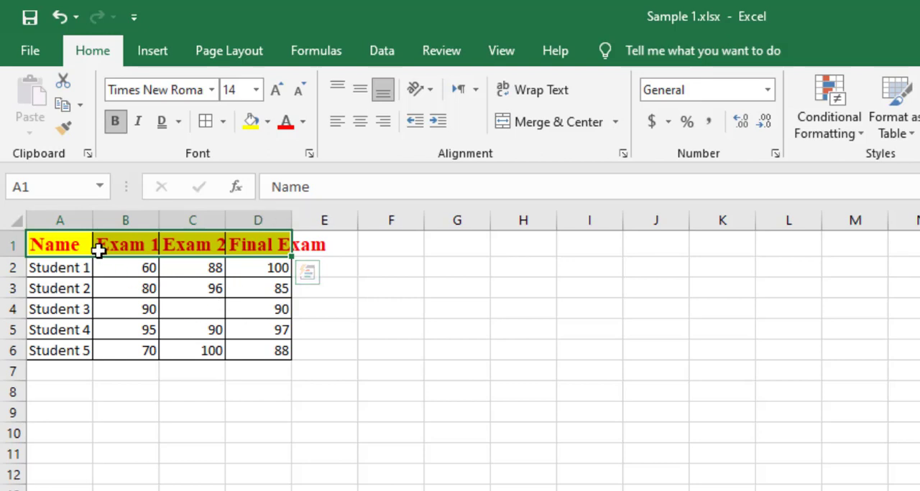
# Widen columns A to D equally so the headers fit, and make rows 1 to 6 taller.
pyautogui.moveTo(53, 220); pyautogui.dragTo(330, 221)
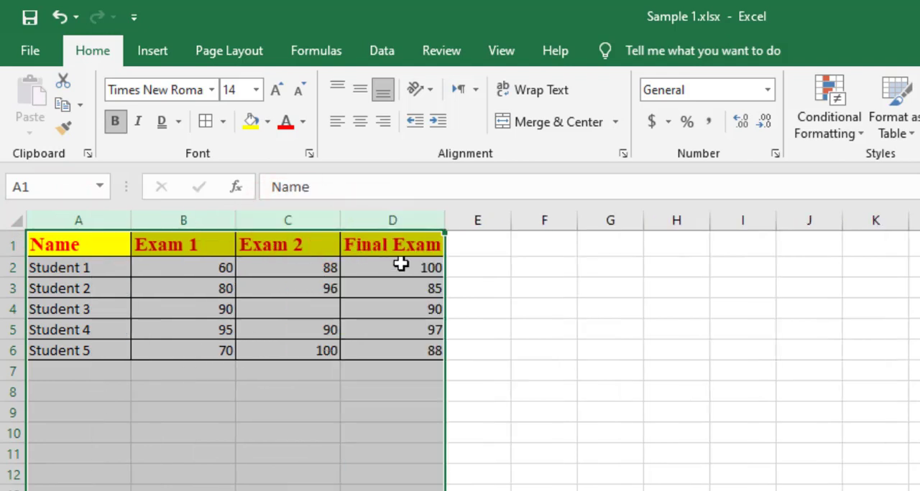
pyautogui.moveTo(440, 225); pyautogui.dragTo(461, 222)
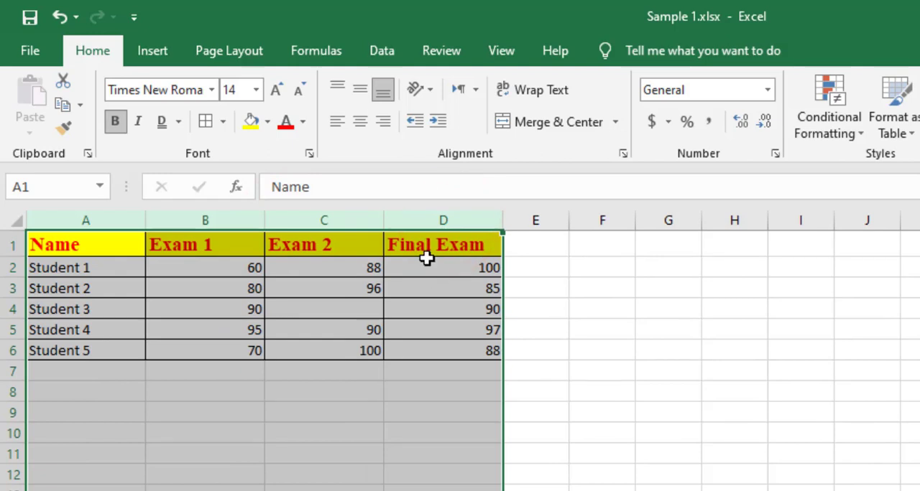
pyautogui.click(14, 262)
pyautogui.moveTo(9, 267); pyautogui.dragTo(16, 351)
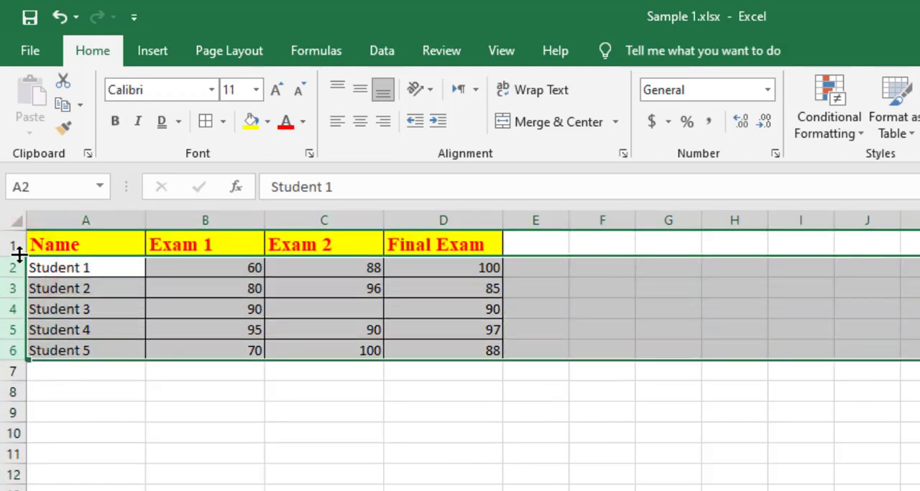
pyautogui.moveTo(12, 246); pyautogui.dragTo(12, 351)
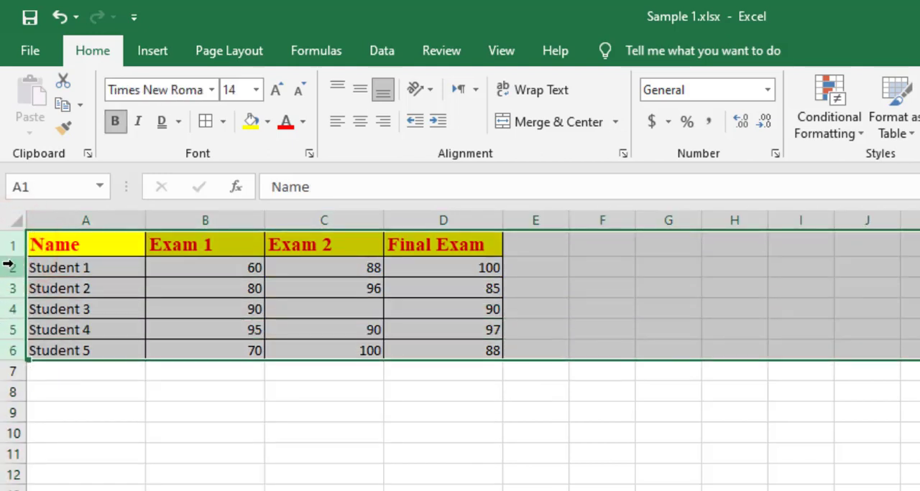
pyautogui.moveTo(14, 256); pyautogui.dragTo(15, 263)
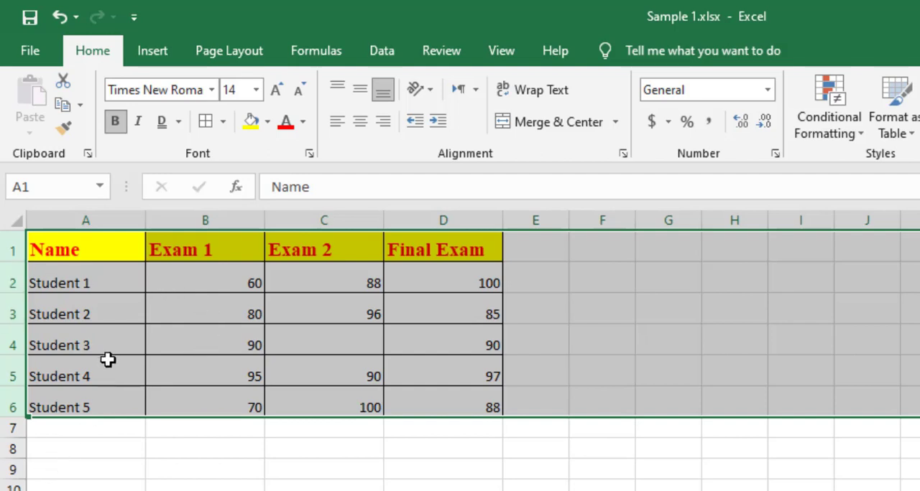
# Insert a blank column before the Name column and another before the Exam 2 column.
pyautogui.click(88, 220)
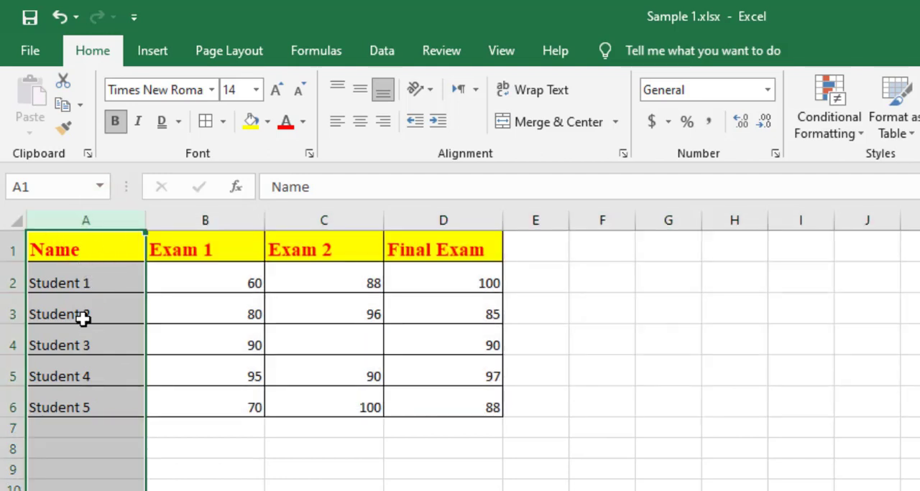
pyautogui.rightClick(88, 219)
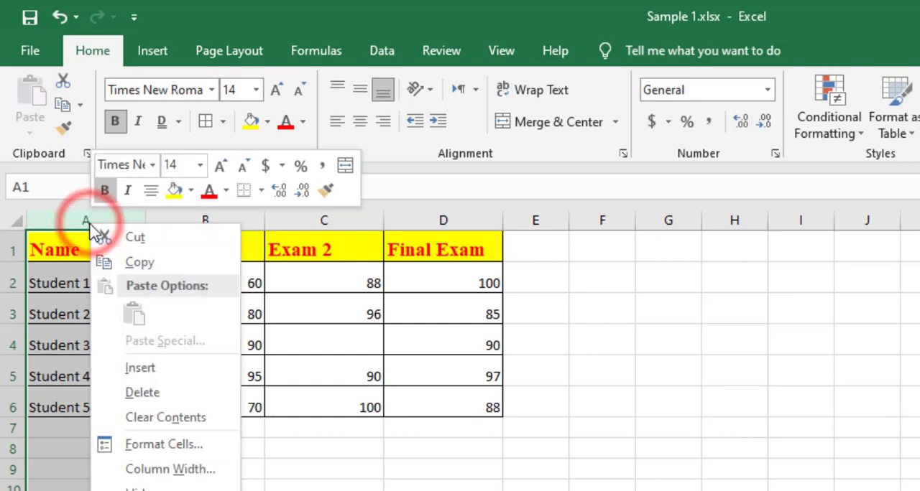
pyautogui.click(136, 367)
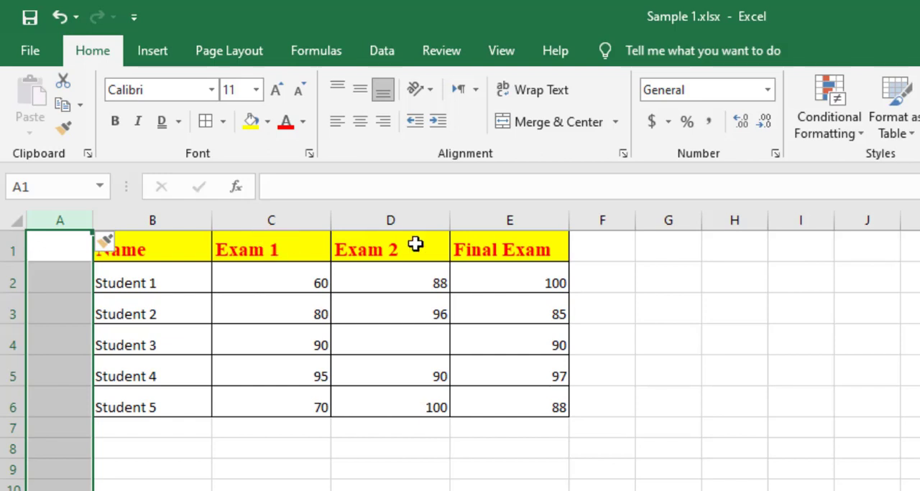
pyautogui.click(402, 218)
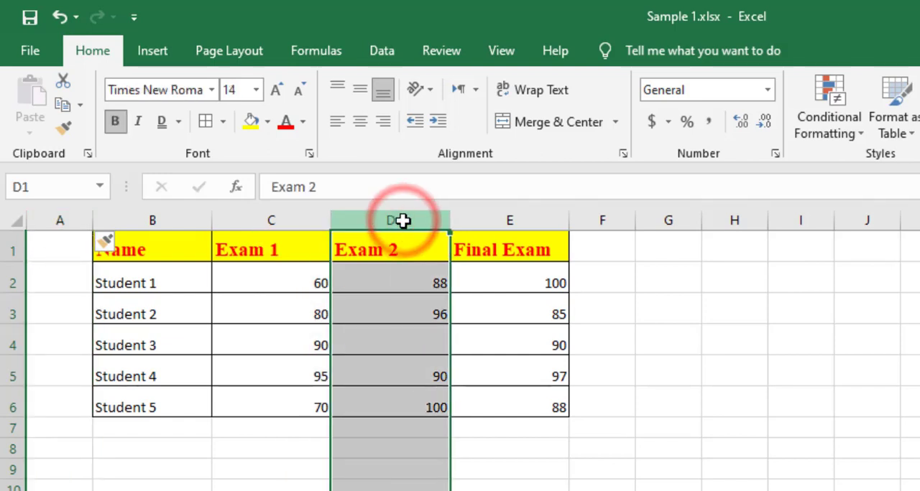
pyautogui.rightClick(403, 219)
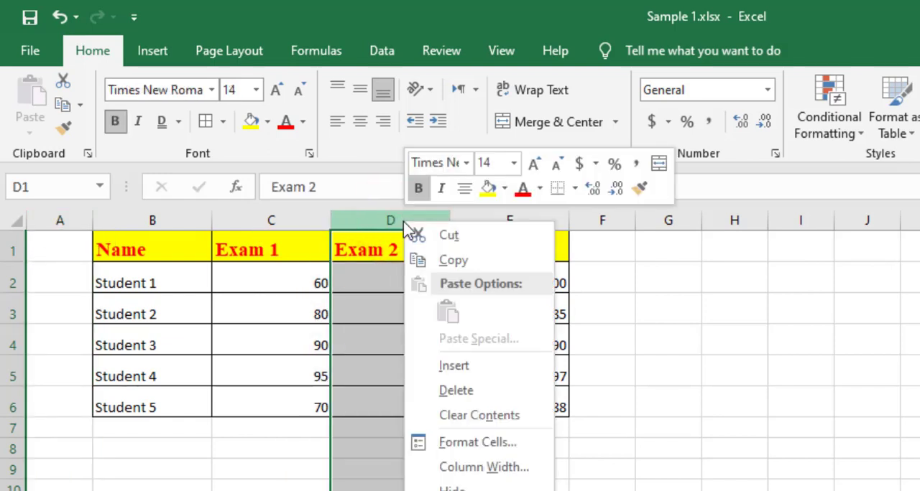
pyautogui.click(454, 367)
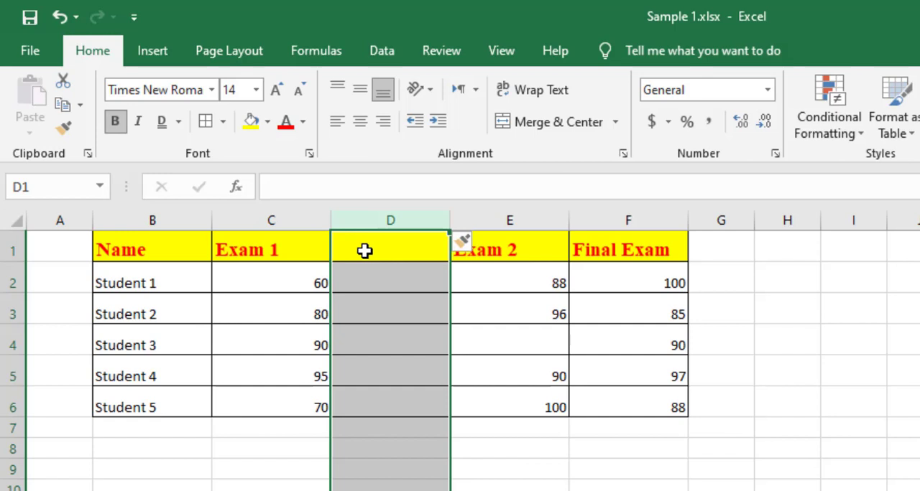
# Delete the blank column between Exam 1 and Exam 2 and the blank column before Name.
pyautogui.click(394, 217)
pyautogui.rightClick(394, 216)
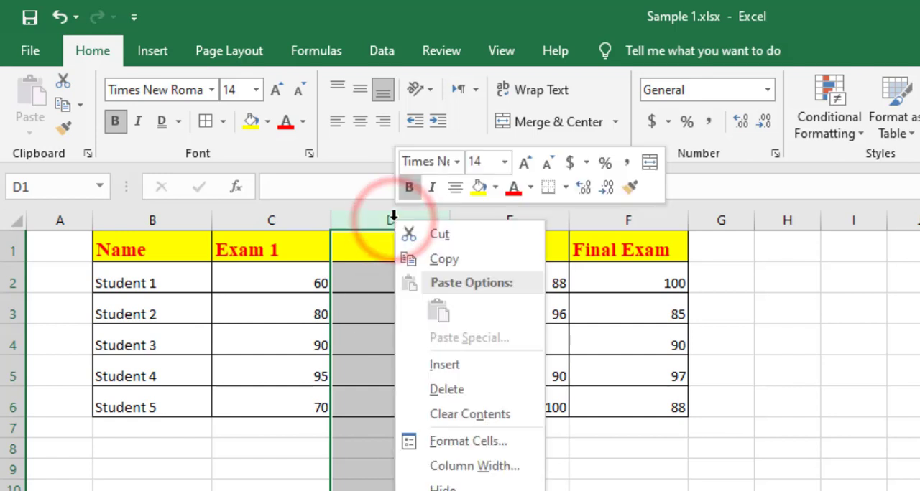
pyautogui.click(453, 390)
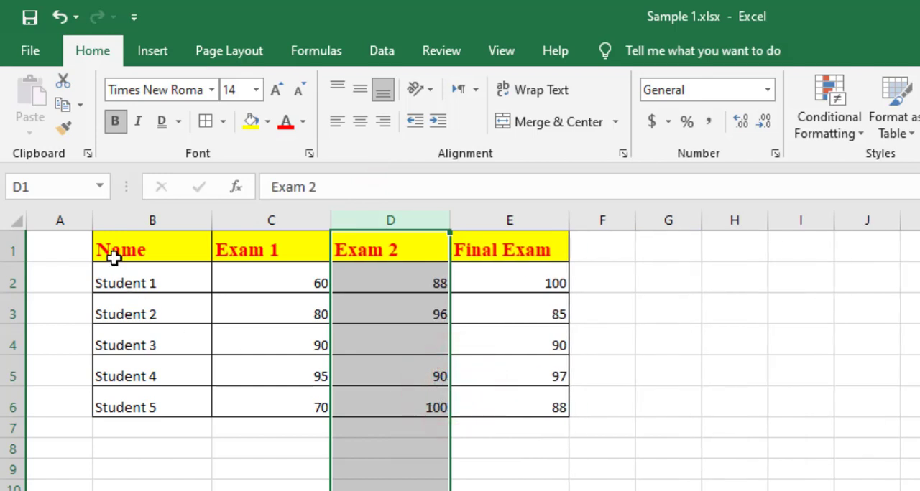
pyautogui.click(56, 220)
pyautogui.rightClick(58, 219)
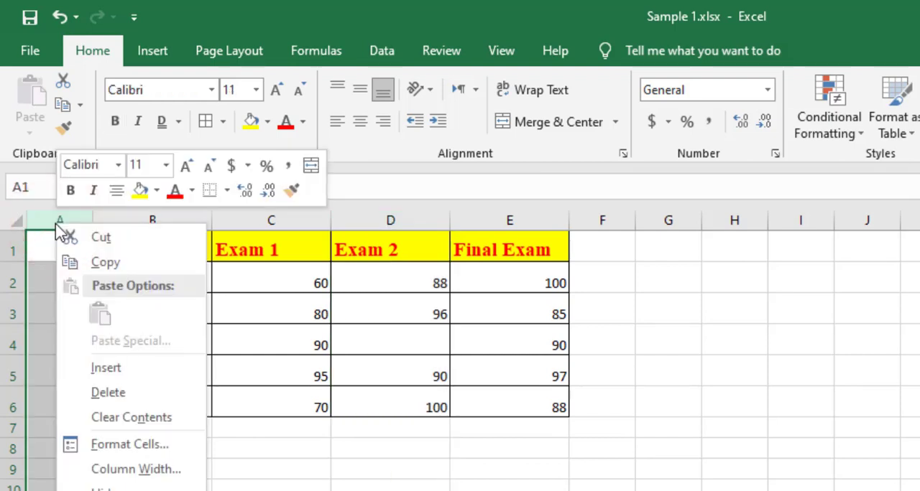
pyautogui.click(107, 394)
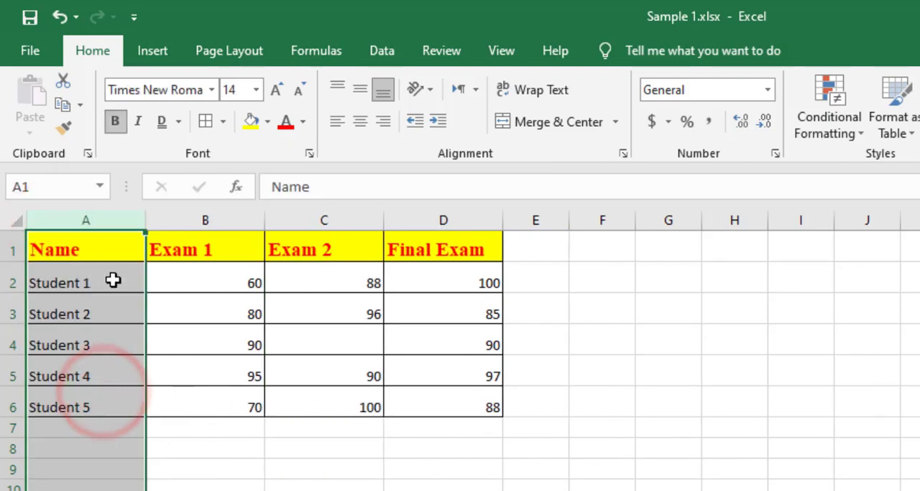
# Insert a blank column before Name and number the students in A2:A6, entering 1 and 2 and filling the series down to 5.
pyautogui.rightClick(92, 219)
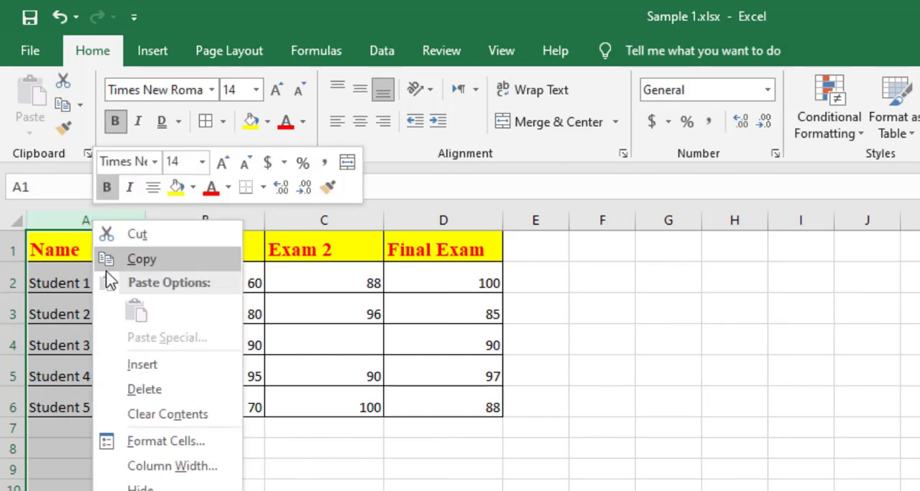
pyautogui.click(134, 366)
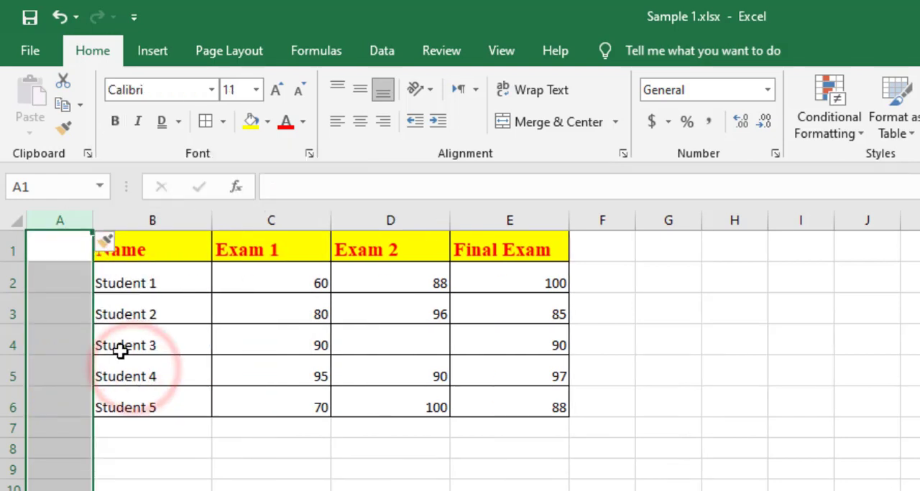
pyautogui.click(44, 286)
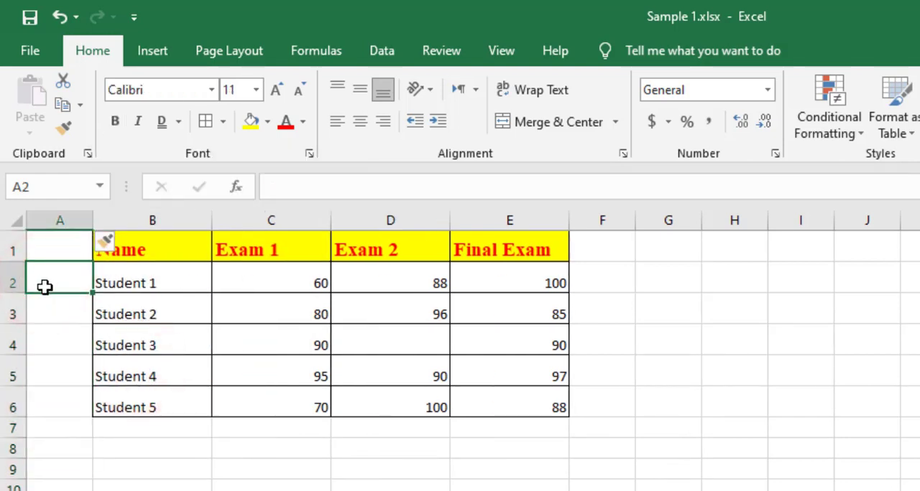
pyautogui.write('1')
pyautogui.click(66, 307)
pyautogui.write('2')
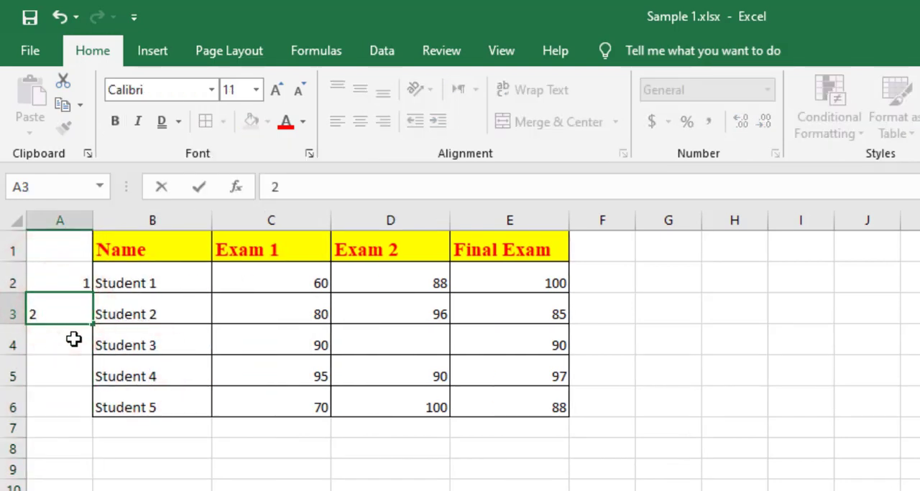
pyautogui.click(72, 337)
pyautogui.moveTo(72, 283); pyautogui.dragTo(73, 315)
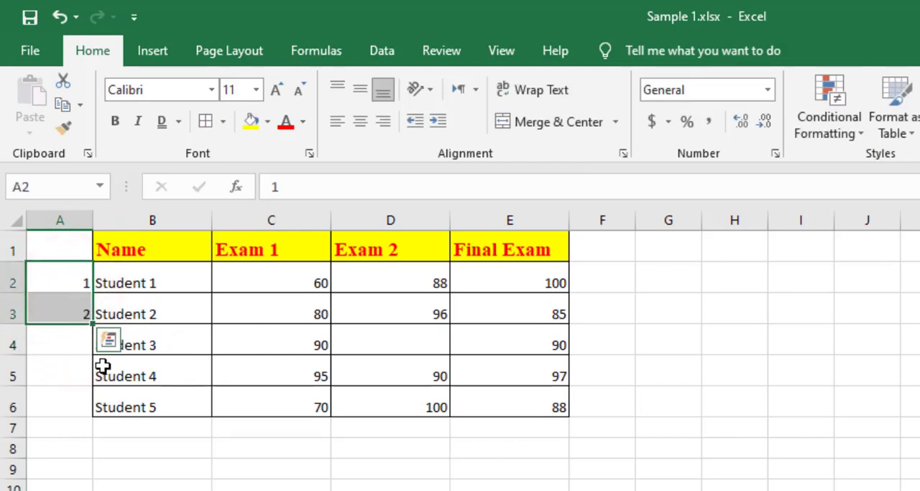
pyautogui.moveTo(72, 273); pyautogui.dragTo(88, 417)
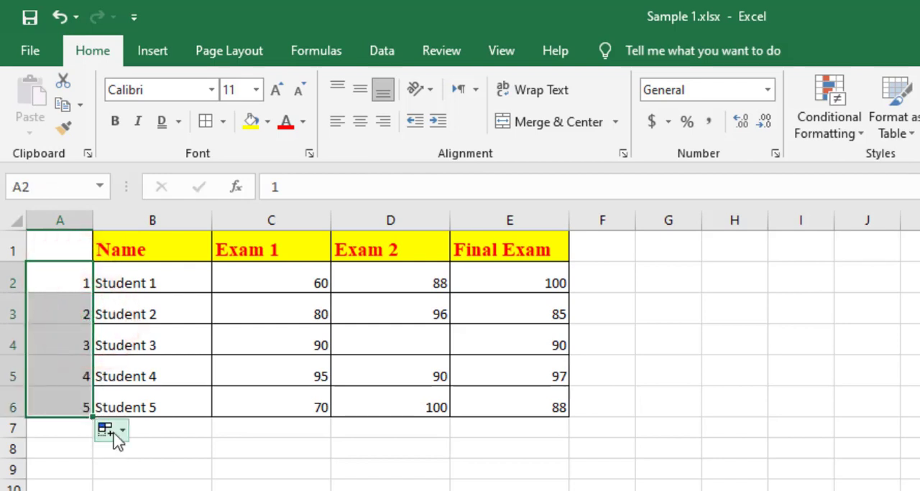
# Enter the header "Student #" in cell A1 above the student numbers.
pyautogui.click(57, 252)
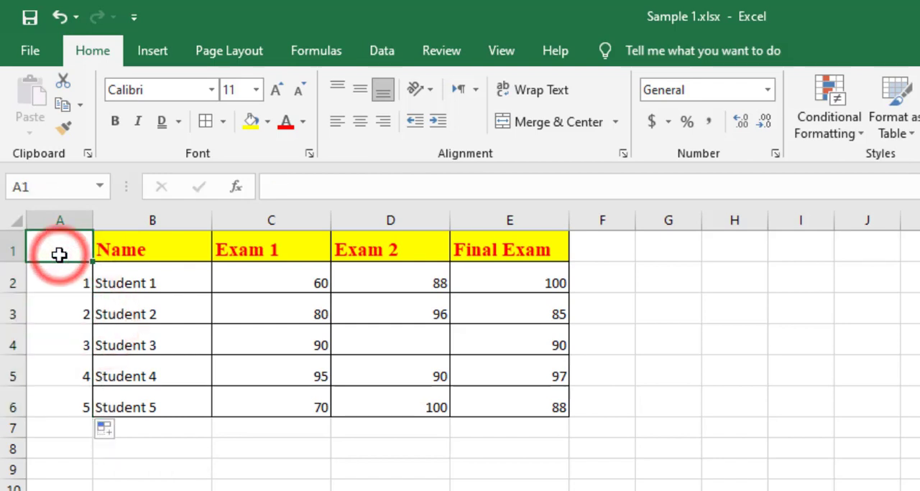
pyautogui.write('Student #')
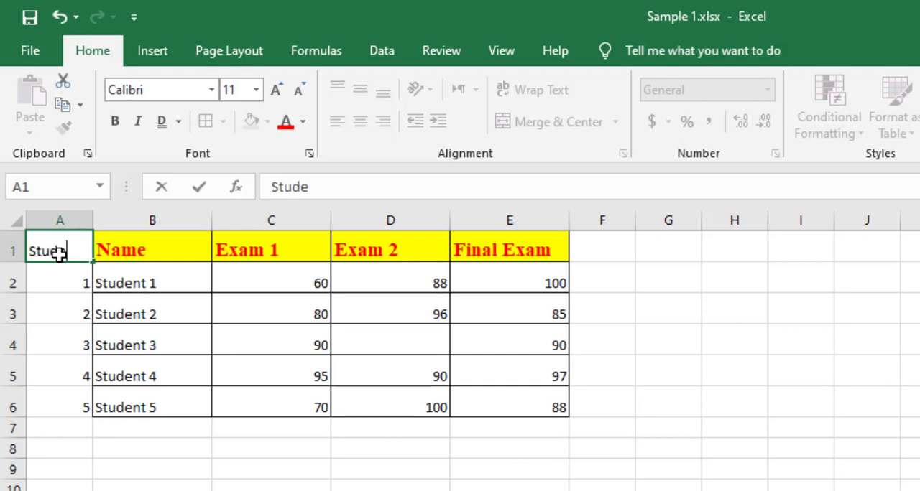
pyautogui.click(52, 293)
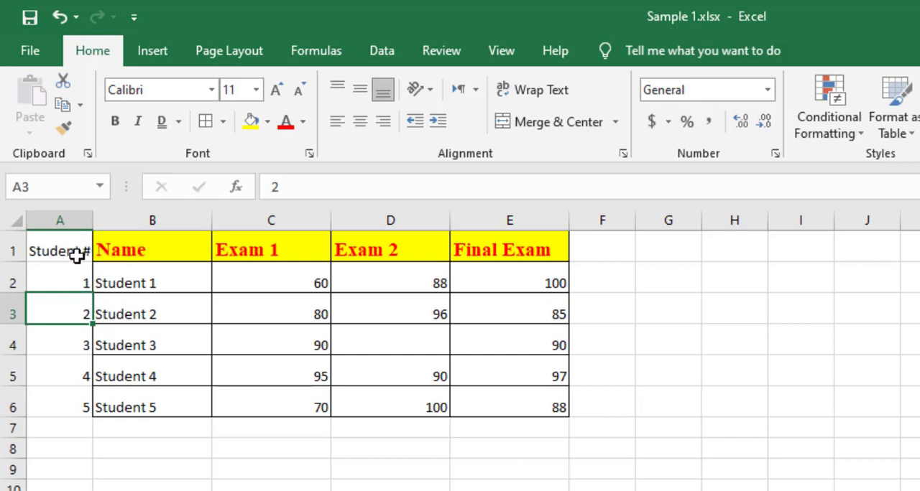
# Copy the formatting of the Name column, B1:B6, onto A1:A6 with Format Painter.
pyautogui.moveTo(127, 275); pyautogui.dragTo(127, 402)
pyautogui.moveTo(63, 285); pyautogui.dragTo(71, 408)
pyautogui.moveTo(137, 257)
pyautogui.mouseDown()
pyautogui.moveTo(197, 339)
pyautogui.moveTo(212, 406)
pyautogui.mouseUp()
pyautogui.click(66, 129)
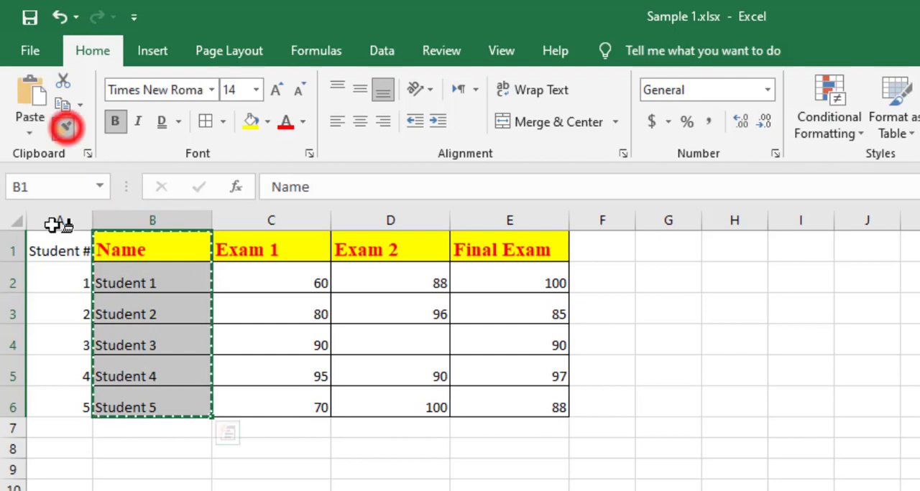
pyautogui.moveTo(46, 251)
pyautogui.mouseDown()
pyautogui.moveTo(62, 388)
pyautogui.moveTo(53, 407)
pyautogui.mouseUp()
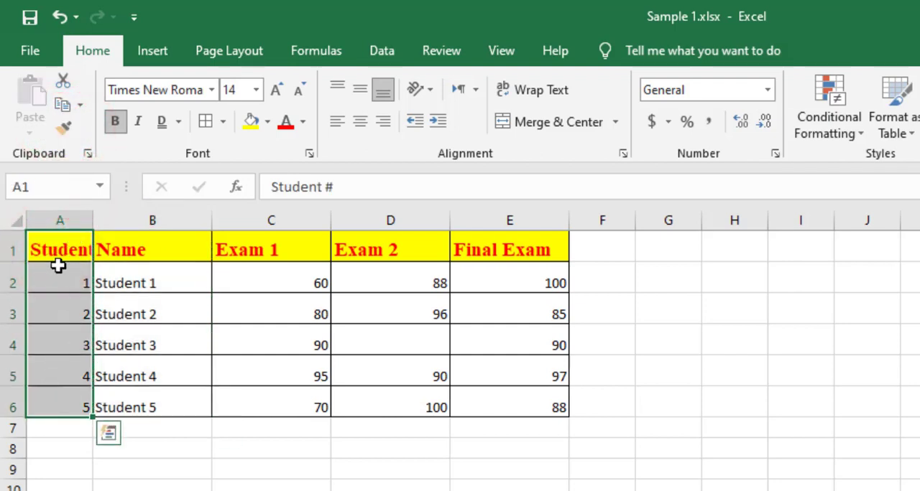
# Widen columns A to E equally so the Student # header fits, and left-align the numbers in A2:A6.
pyautogui.moveTo(65, 219); pyautogui.dragTo(573, 219)
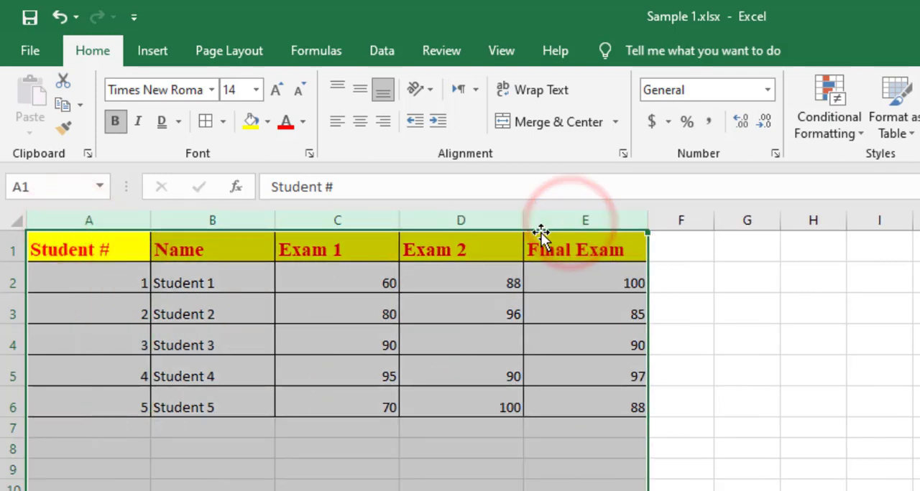
pyautogui.moveTo(649, 220); pyautogui.dragTo(641, 219)
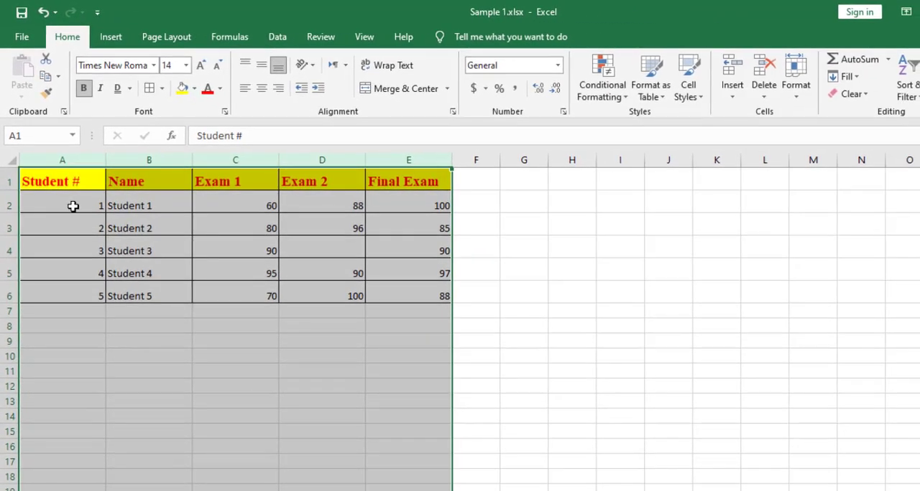
pyautogui.moveTo(73, 206); pyautogui.dragTo(87, 297)
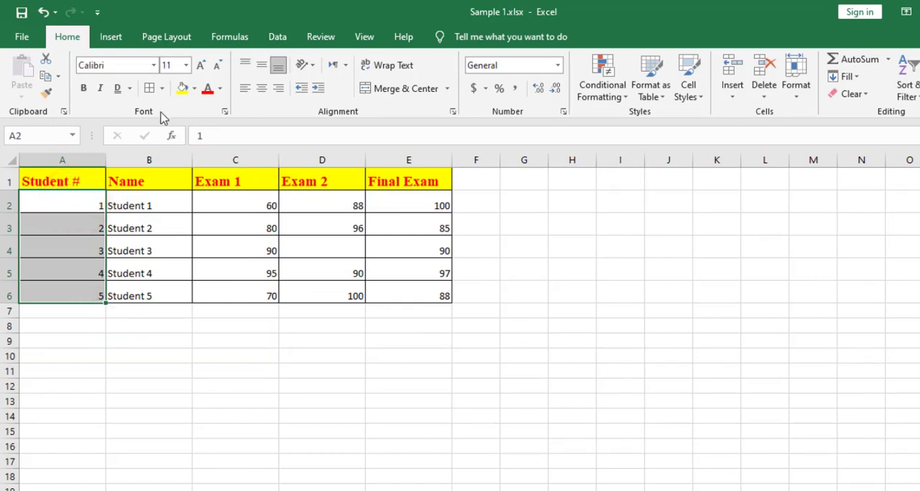
pyautogui.click(244, 88)
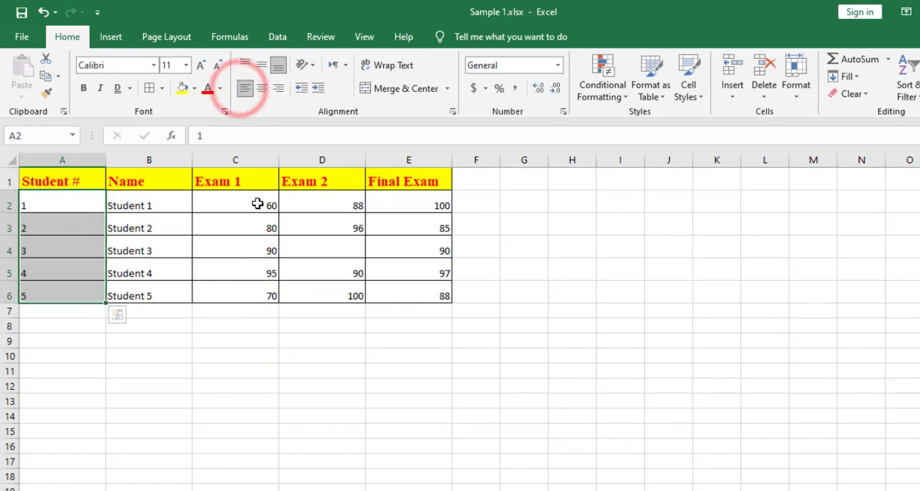
# Center the exam headers and scores in C1:E6 both horizontally and vertically.
pyautogui.moveTo(226, 207); pyautogui.dragTo(393, 292)
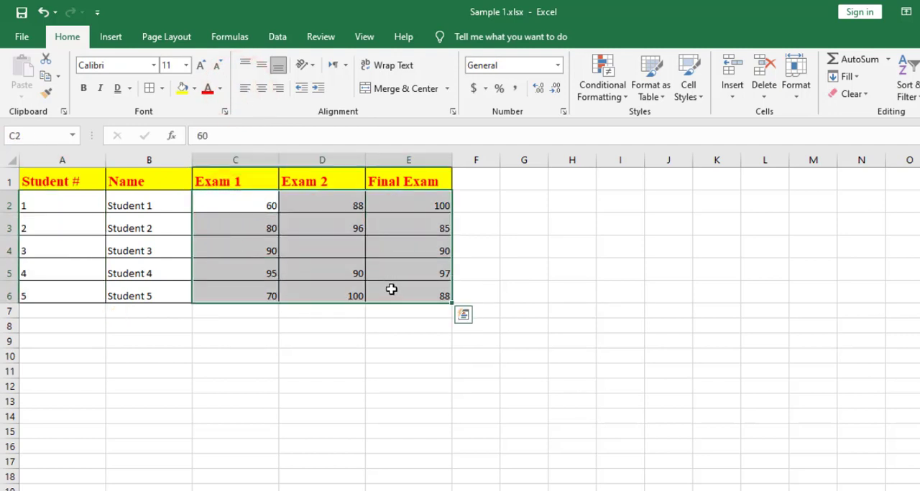
pyautogui.moveTo(207, 181); pyautogui.dragTo(393, 287)
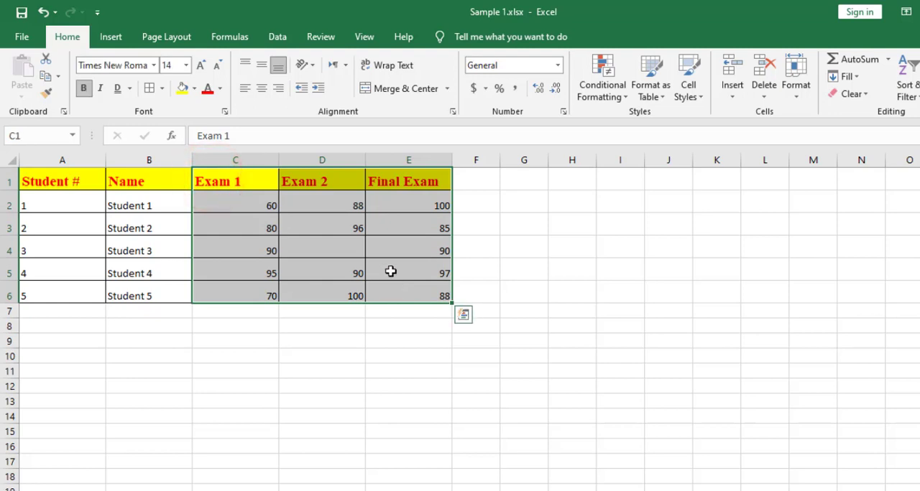
pyautogui.click(262, 88)
pyautogui.click(261, 65)
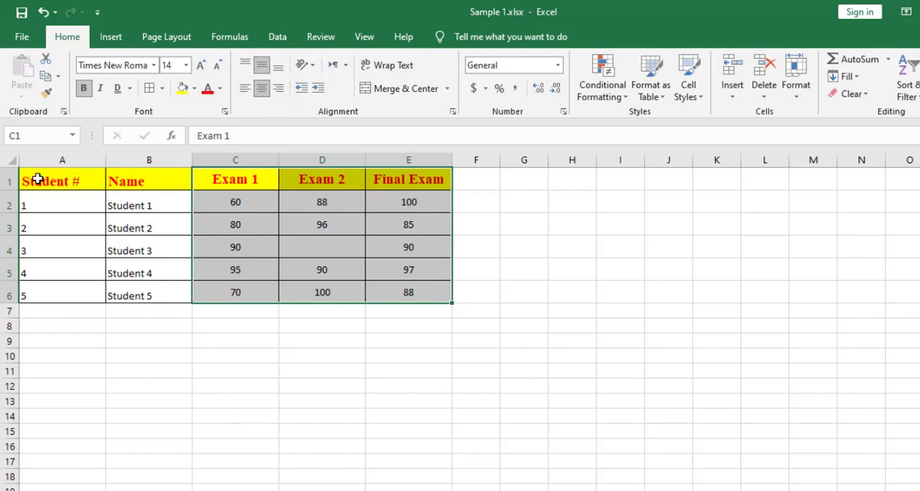
# Middle-align the Student # and Name headers vertically and left-align them horizontally.
pyautogui.moveTo(37, 179); pyautogui.dragTo(130, 179)
pyautogui.click(261, 64)
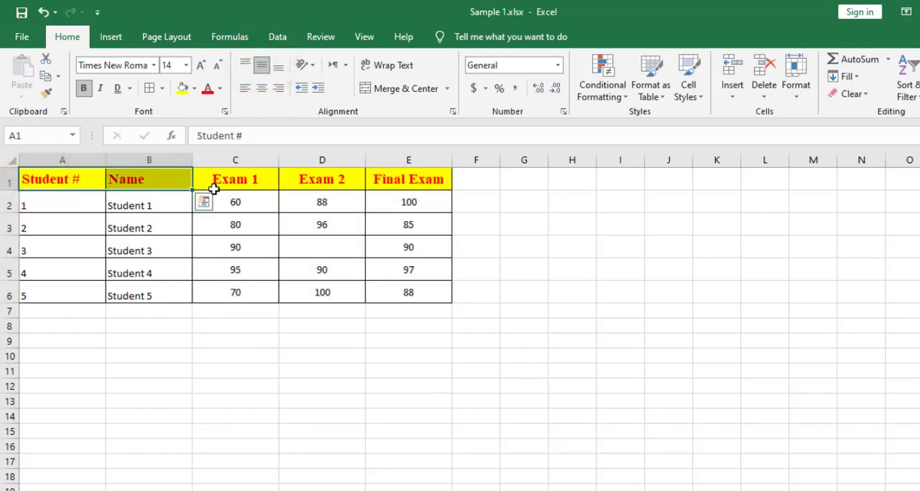
pyautogui.click(160, 177)
pyautogui.click(47, 181)
pyautogui.click(127, 183)
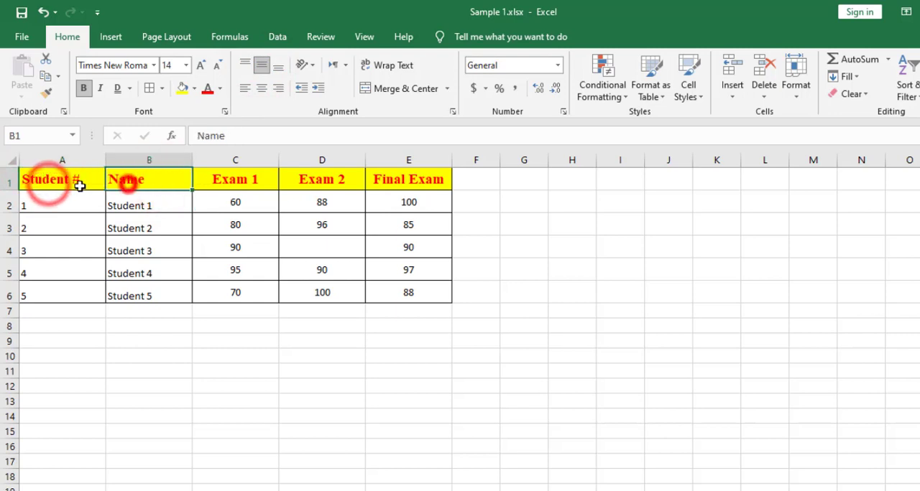
pyautogui.click(33, 185)
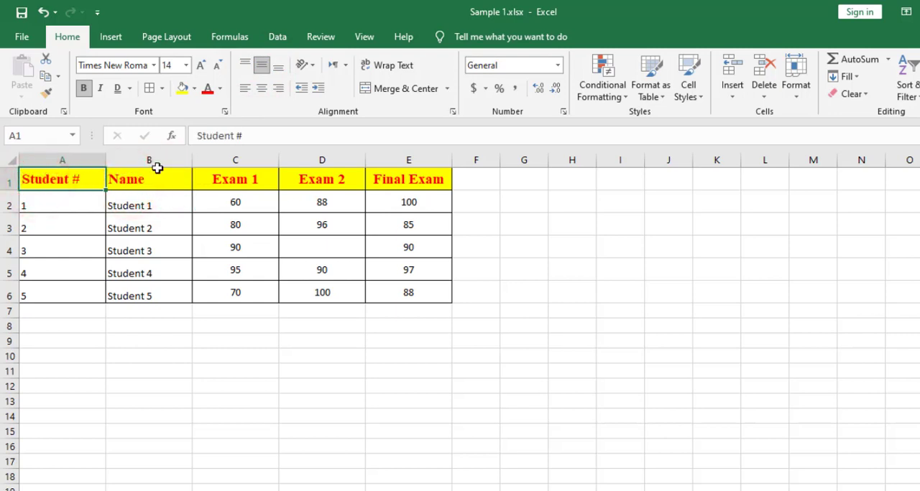
pyautogui.moveTo(146, 174); pyautogui.dragTo(30, 179)
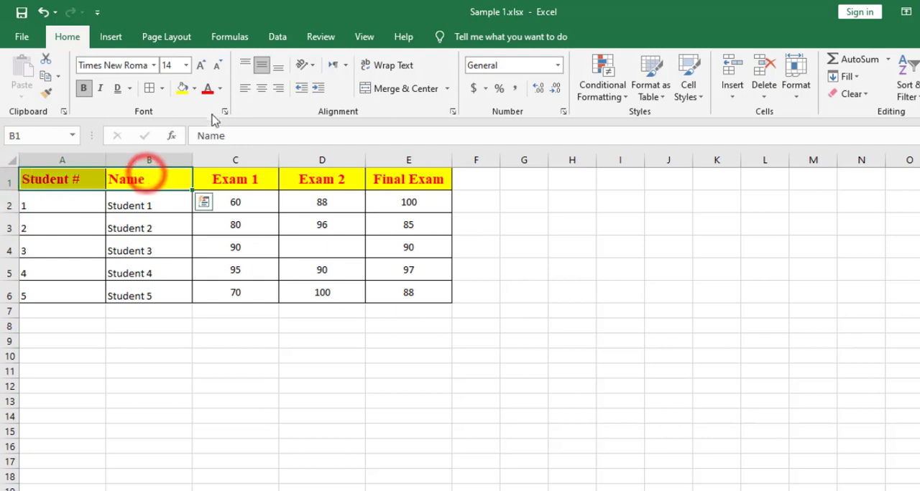
pyautogui.click(244, 87)
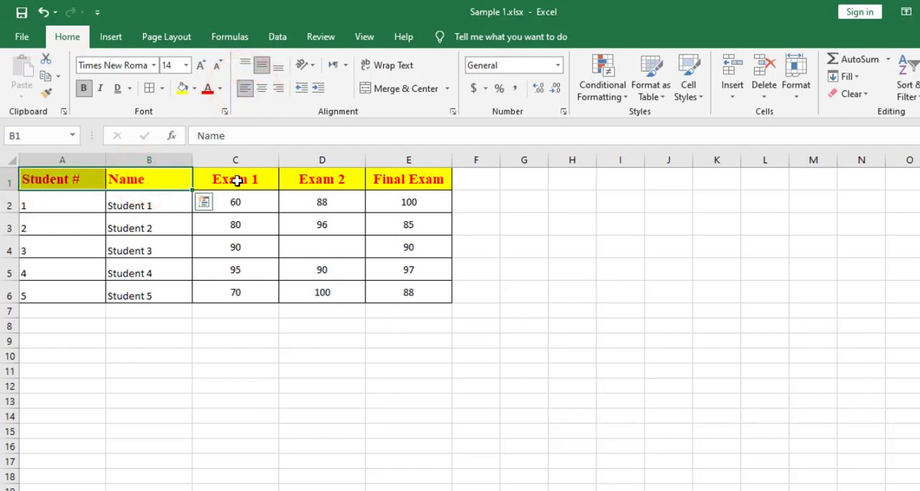
pyautogui.moveTo(237, 182); pyautogui.dragTo(379, 176)
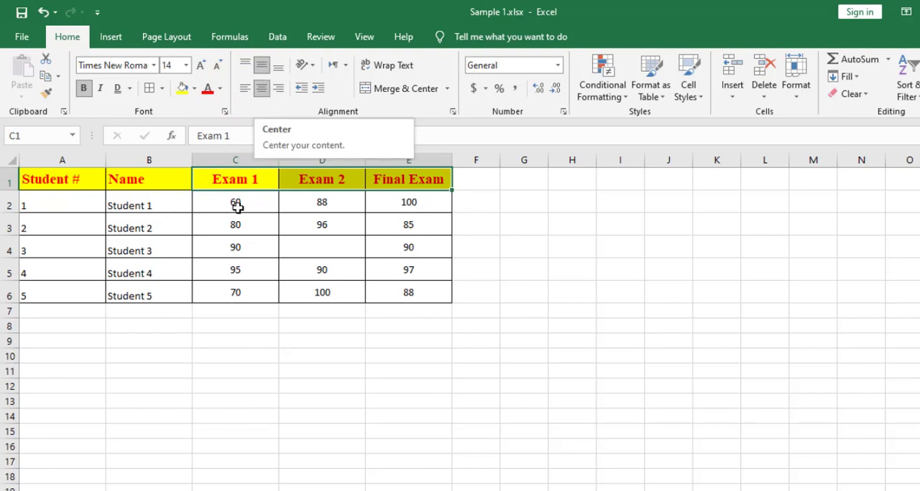
# Middle-align the student numbers and names in A2:B6 vertically, with left horizontal alignment.
pyautogui.moveTo(147, 207); pyautogui.dragTo(68, 295)
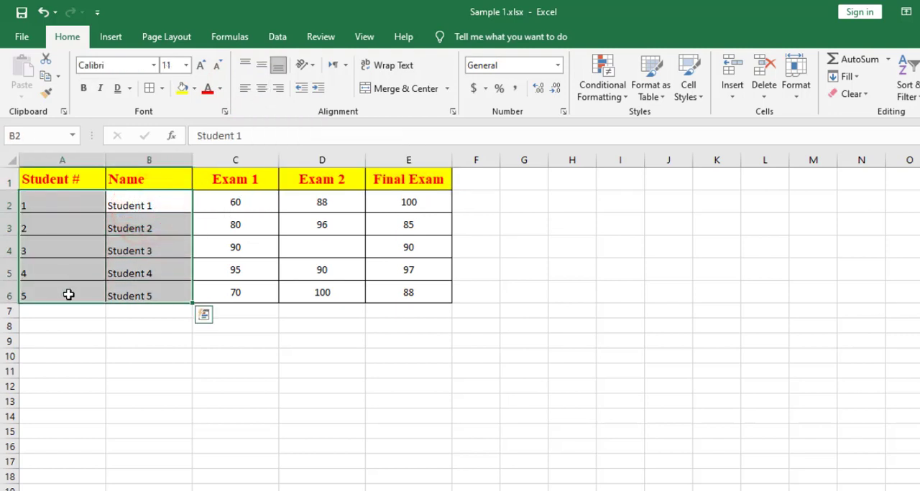
pyautogui.click(261, 65)
pyautogui.click(241, 91)
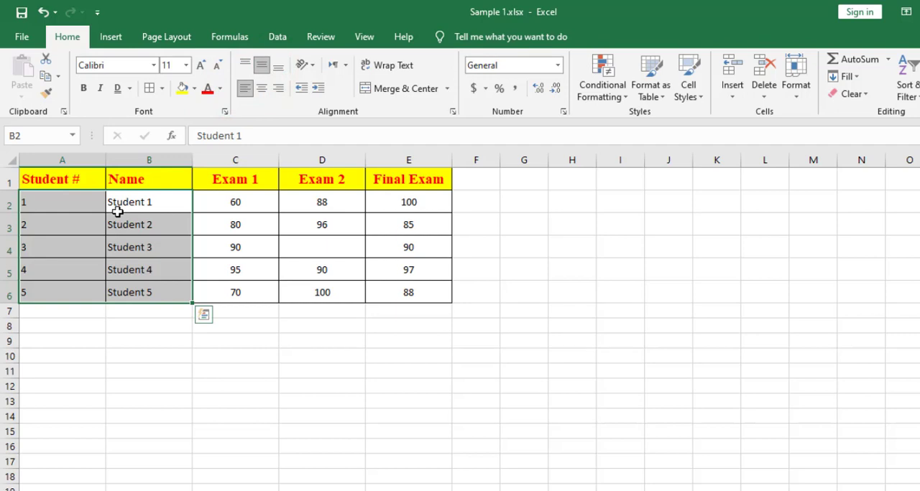
# Insert a blank row above the Student 2 row and delete it again.
pyautogui.click(5, 227)
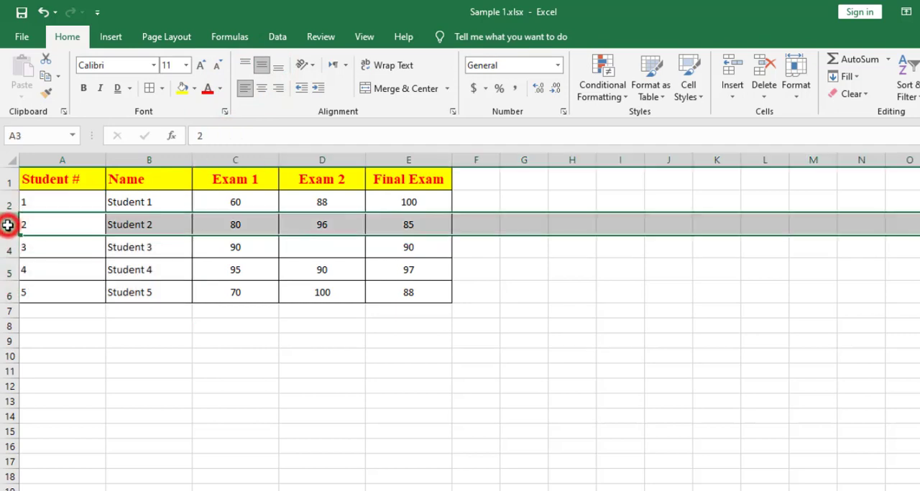
pyautogui.rightClick(4, 227)
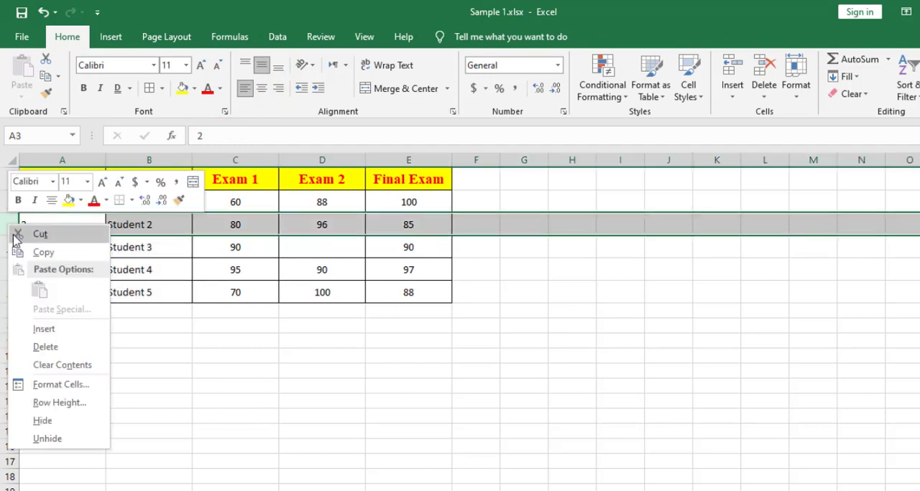
pyautogui.click(42, 329)
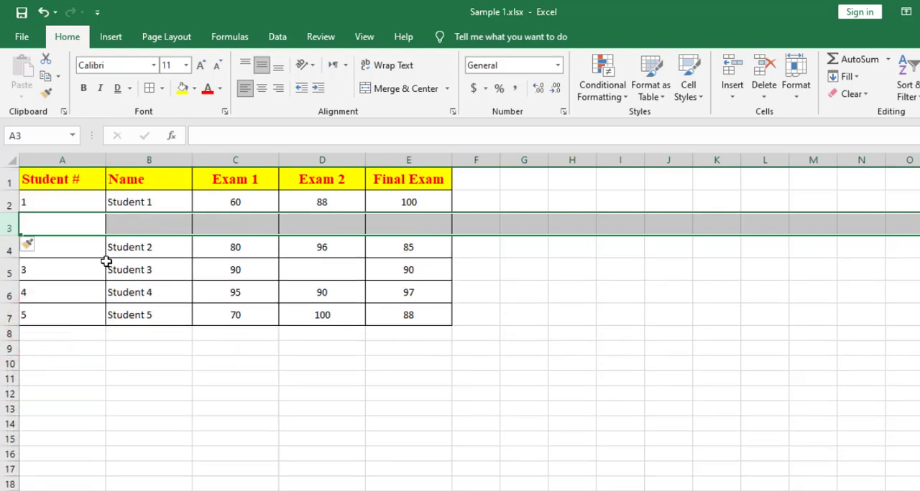
pyautogui.rightClick(4, 227)
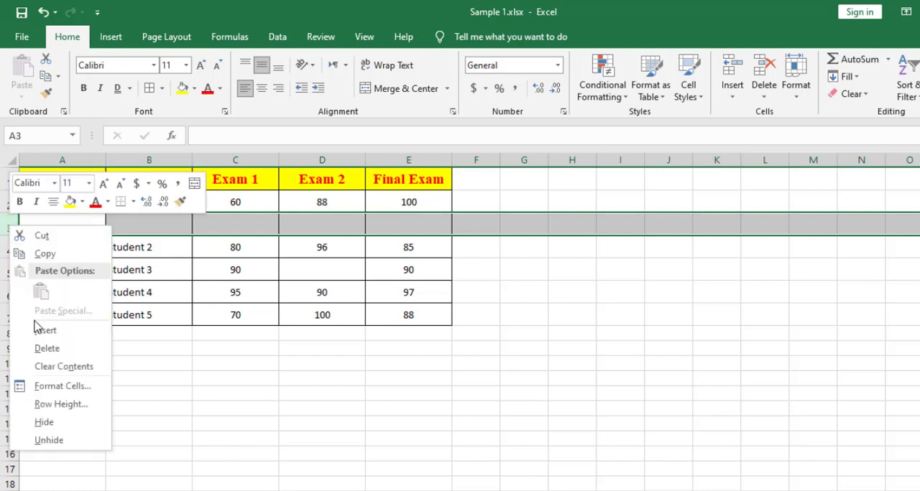
pyautogui.click(42, 349)
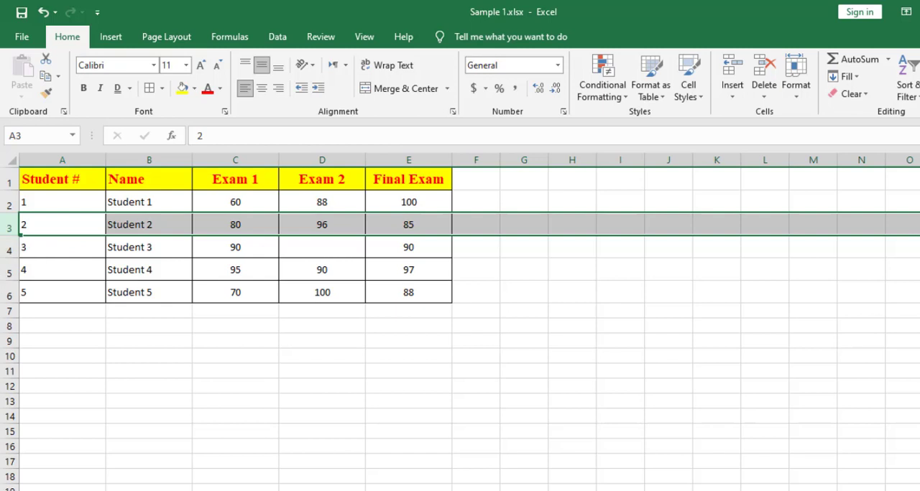
# Insert a blank row between Student 3 and Student 4, then remove that row.
pyautogui.click(8, 271)
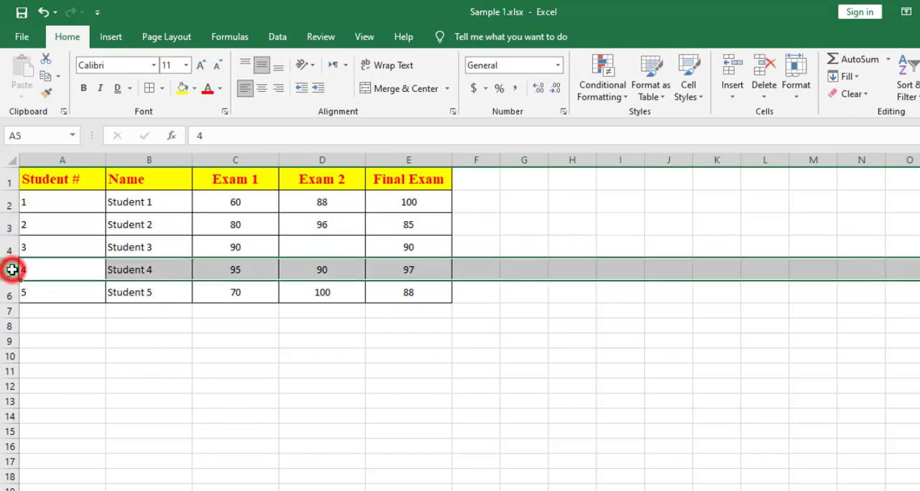
pyautogui.rightClick(10, 271)
pyautogui.click(50, 374)
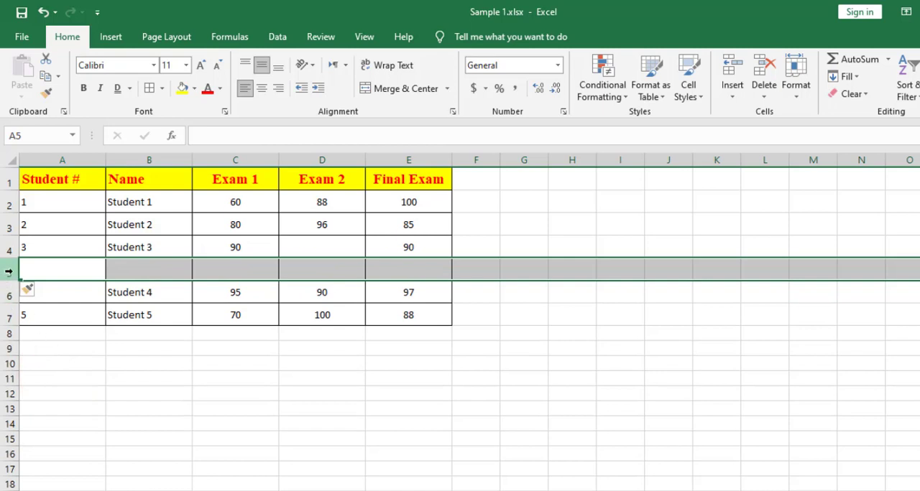
pyautogui.rightClick(9, 271)
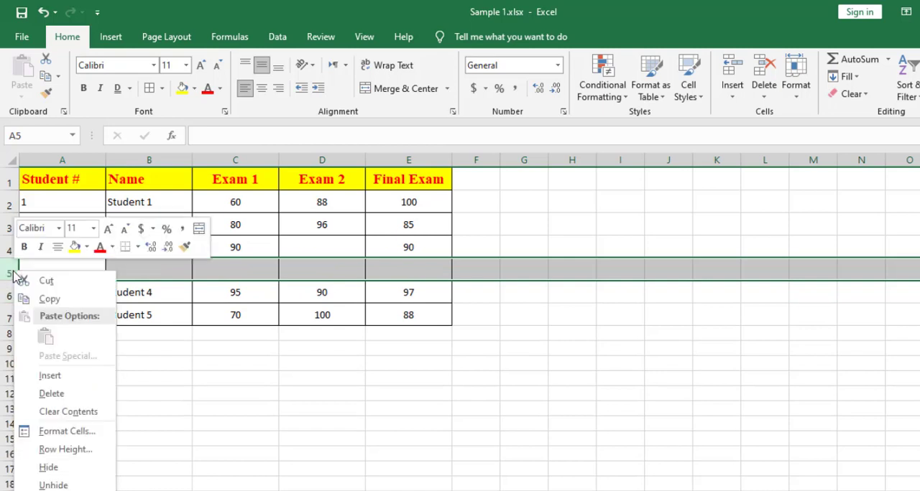
pyautogui.click(53, 392)
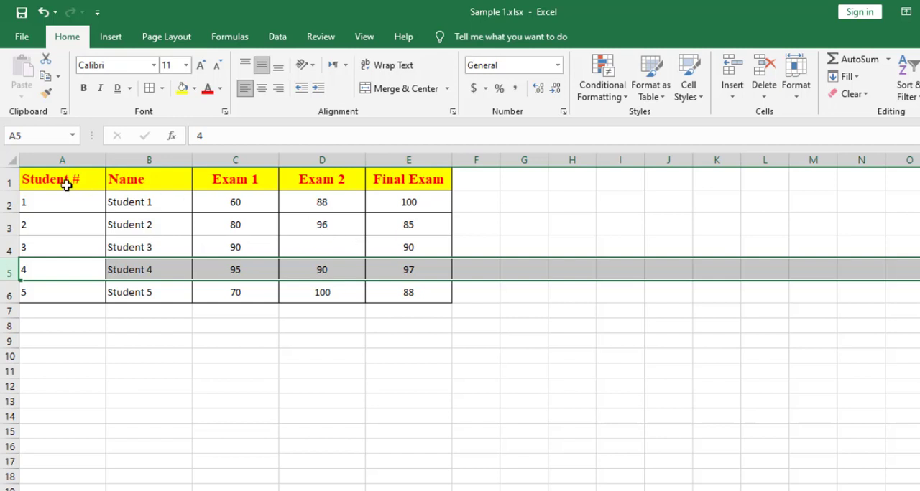
# Insert a blank row above the table's header row.
pyautogui.click(9, 179)
pyautogui.rightClick(9, 179)
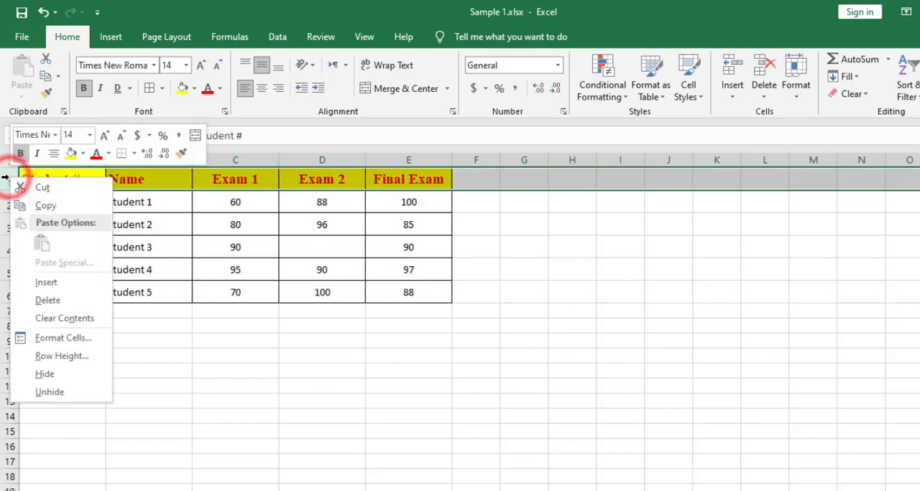
pyautogui.click(51, 283)
# Apply the Percentage number format to the blank cells C1:E1 above the exam headers.
pyautogui.click(223, 189)
pyautogui.click(139, 176)
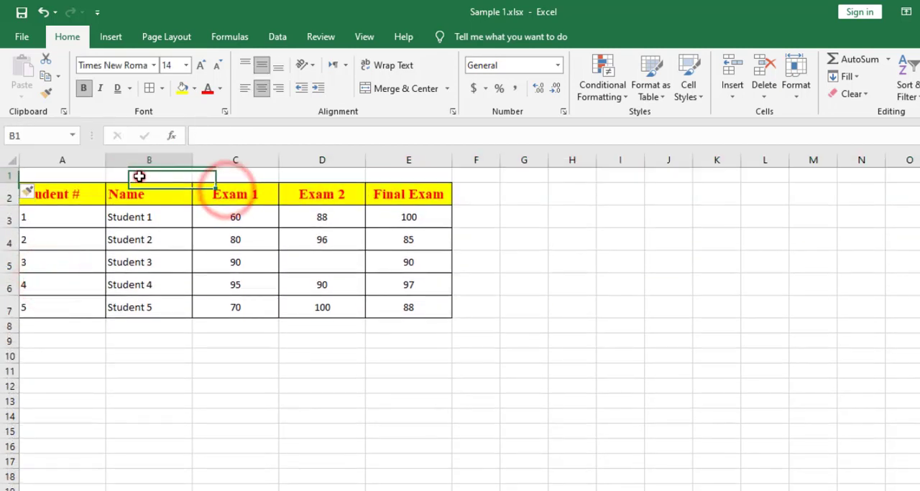
pyautogui.moveTo(138, 176); pyautogui.dragTo(308, 171)
pyautogui.click(244, 238)
pyautogui.click(233, 177)
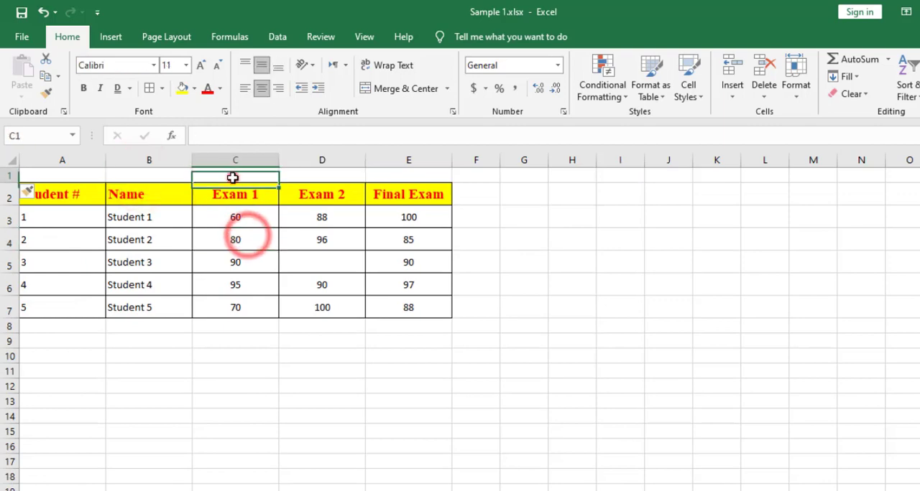
pyautogui.moveTo(233, 177); pyautogui.dragTo(404, 173)
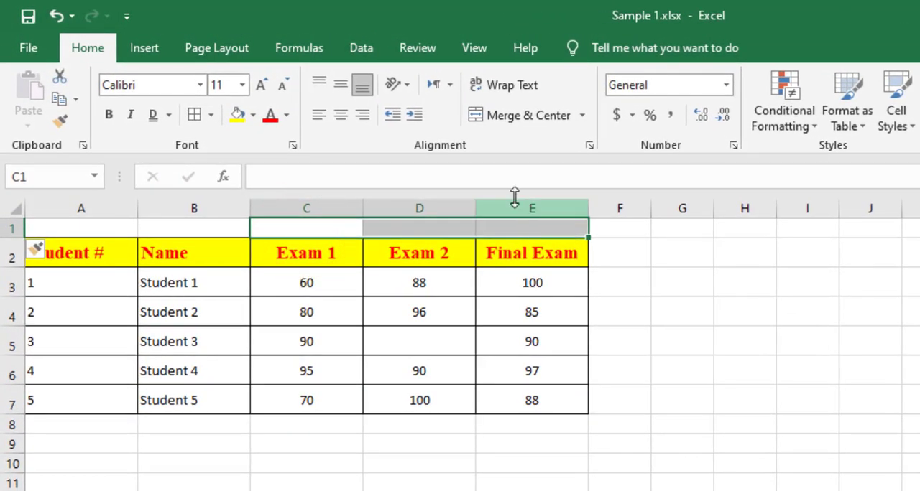
pyautogui.moveTo(291, 230); pyautogui.dragTo(505, 228)
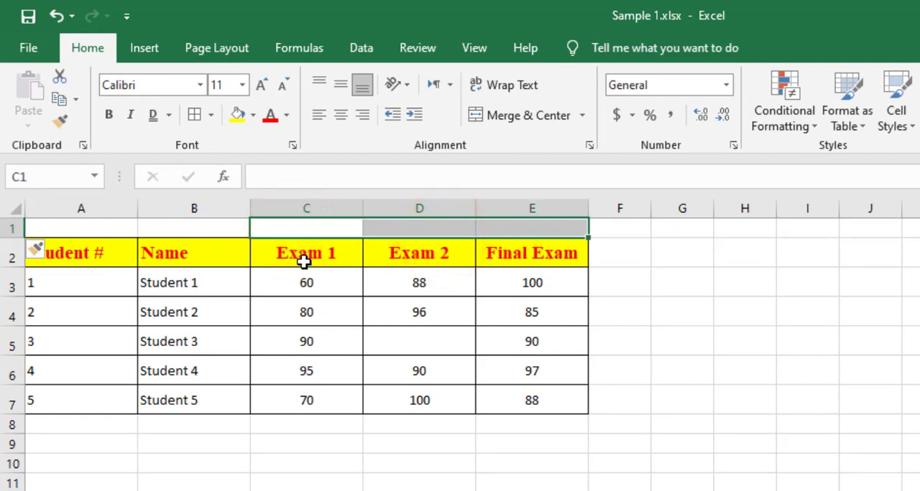
pyautogui.moveTo(294, 230); pyautogui.dragTo(525, 222)
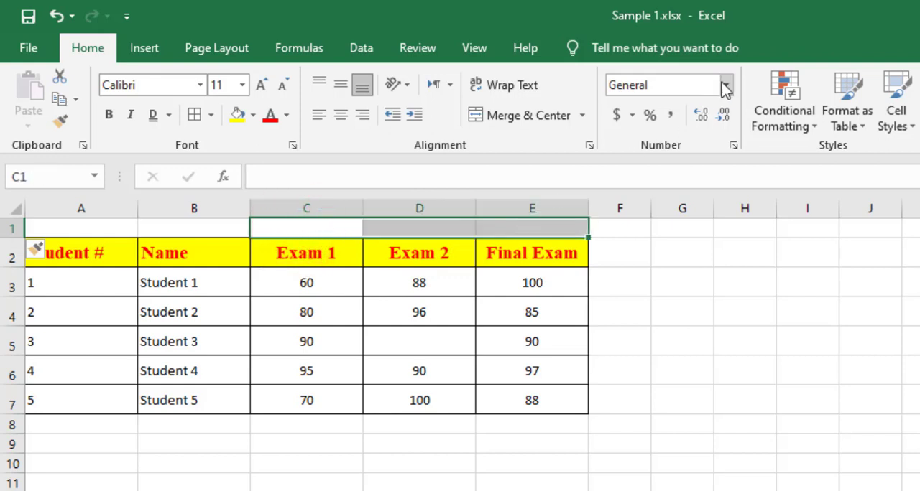
pyautogui.click(653, 120)
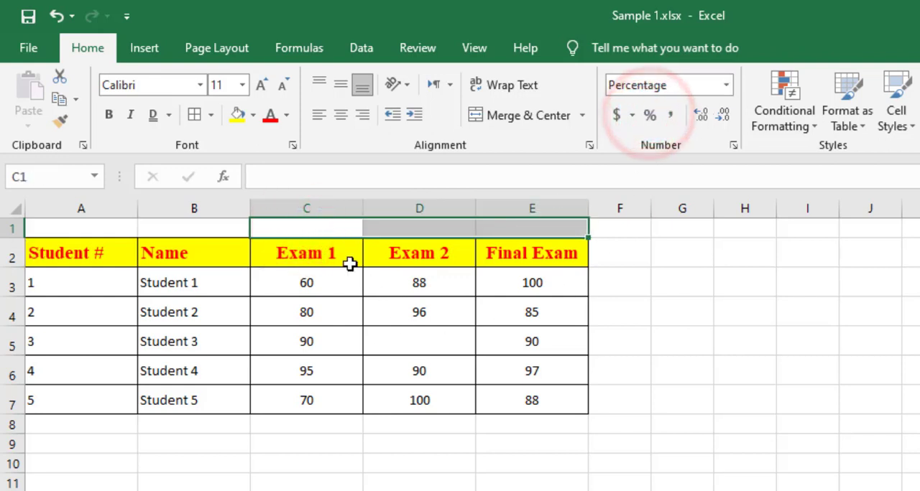
# Enter the exam weights 30% in C1, 30% in D1 and 40% in E1.
pyautogui.click(305, 229)
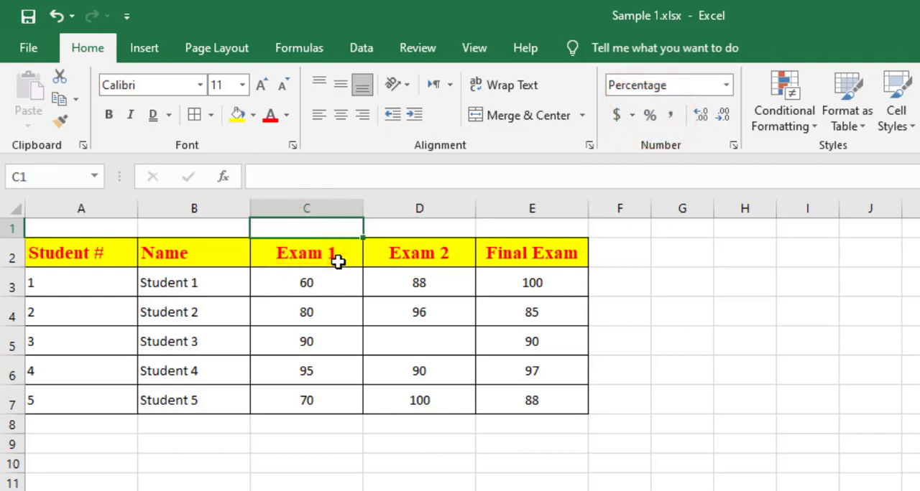
pyautogui.write('30')
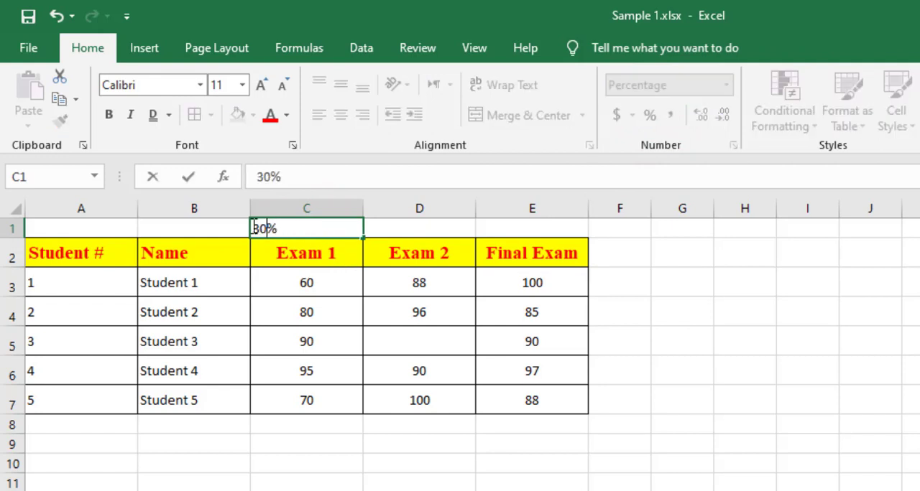
pyautogui.click(443, 234)
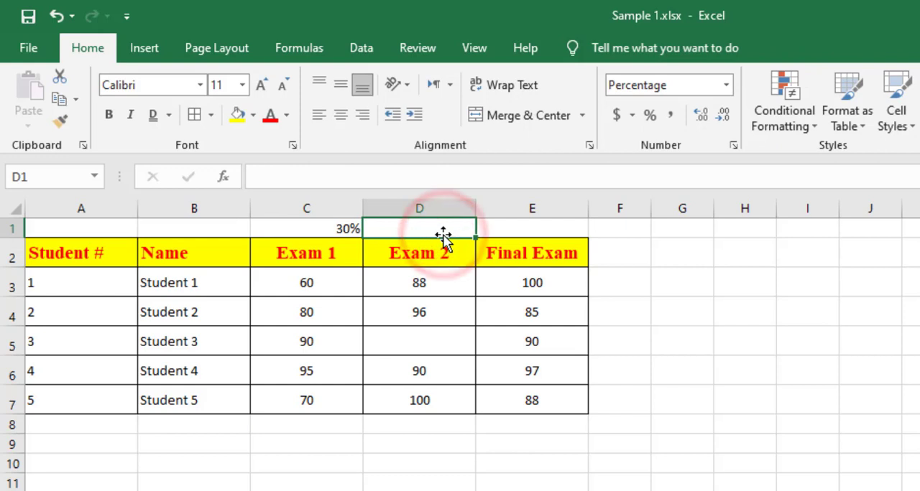
pyautogui.write('30')
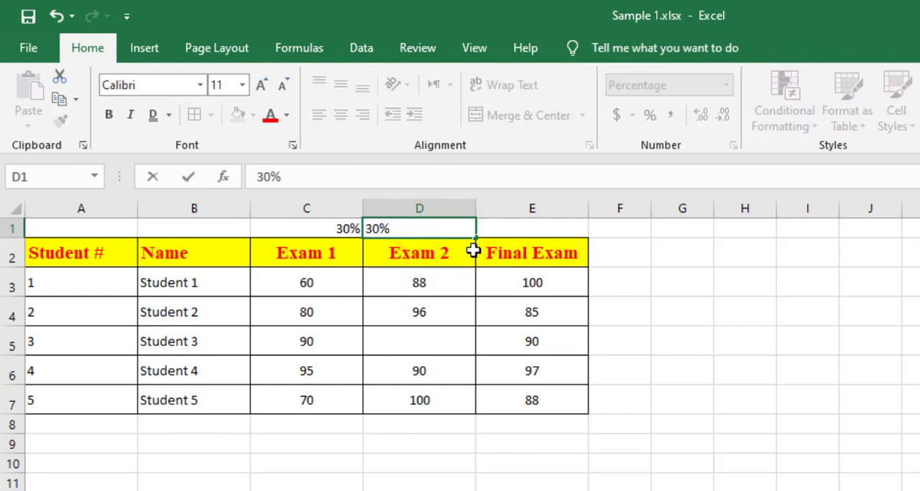
pyautogui.click(535, 230)
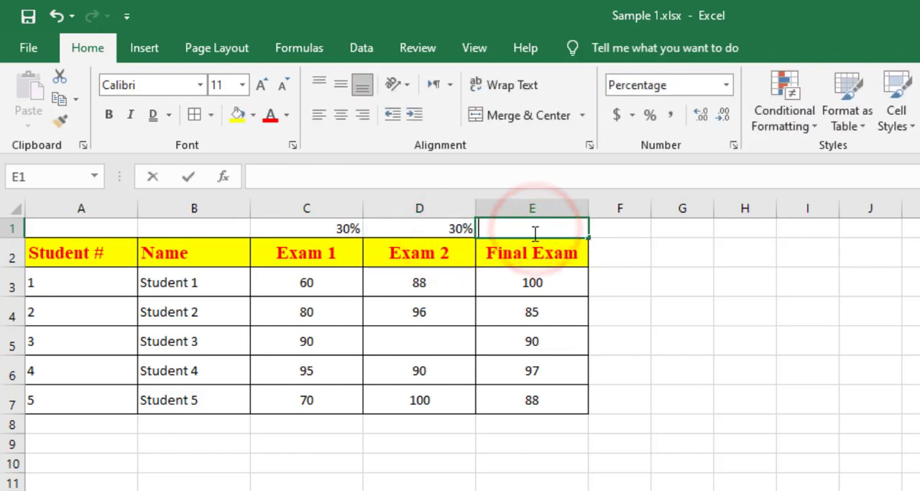
pyautogui.write('40')
pyautogui.click(522, 329)
# Add borders to the exam weights in C1:E1 and centre them horizontally and vertically.
pyautogui.moveTo(308, 232); pyautogui.dragTo(503, 232)
pyautogui.click(193, 115)
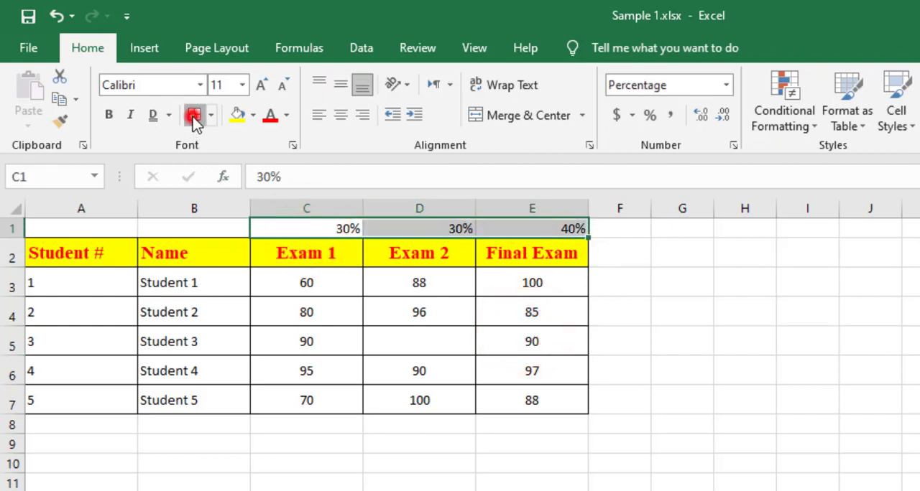
pyautogui.click(338, 116)
pyautogui.click(340, 86)
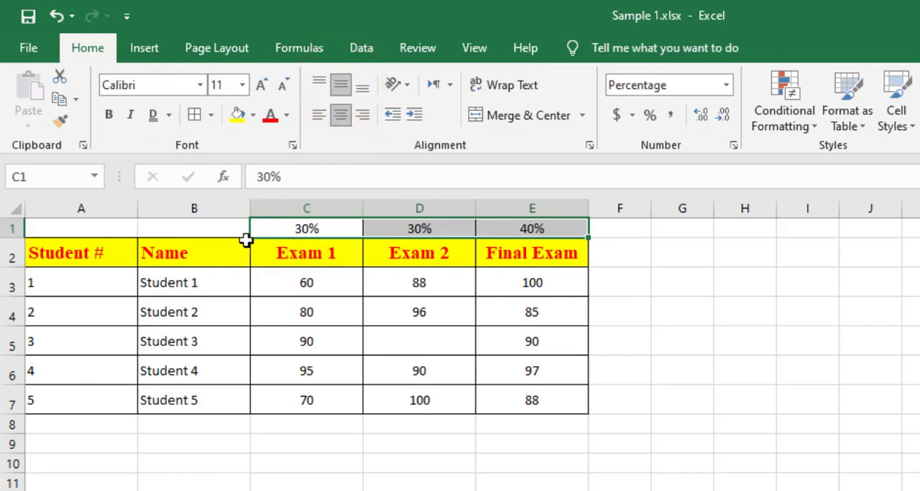
# Make row 1 slightly taller and bold the exam weights in C1:E1.
pyautogui.moveTo(24, 238); pyautogui.dragTo(17, 246)
pyautogui.moveTo(328, 233); pyautogui.dragTo(503, 230)
pyautogui.click(109, 116)
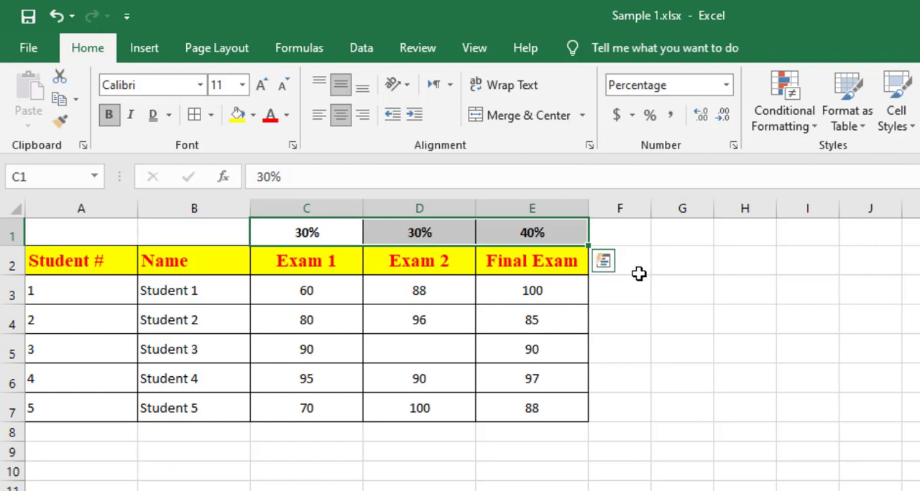
# Add the header "Class Average" in F2 and autofit column F to its text.
pyautogui.click(634, 266)
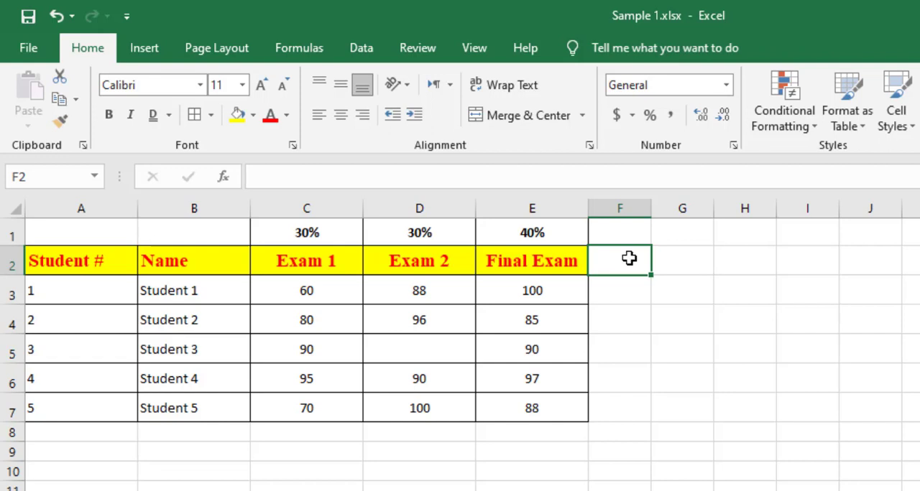
pyautogui.write('Class')
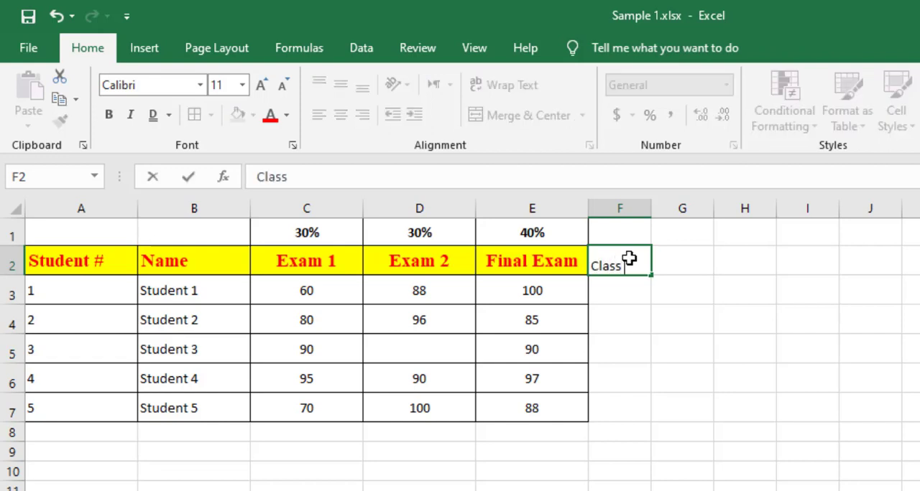
pyautogui.write(' Abera')
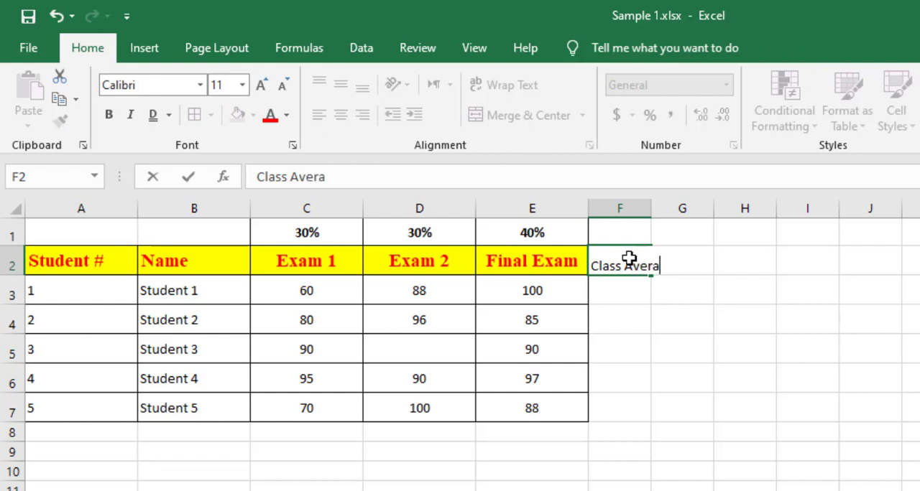
pyautogui.write('ge')
pyautogui.click(623, 294)
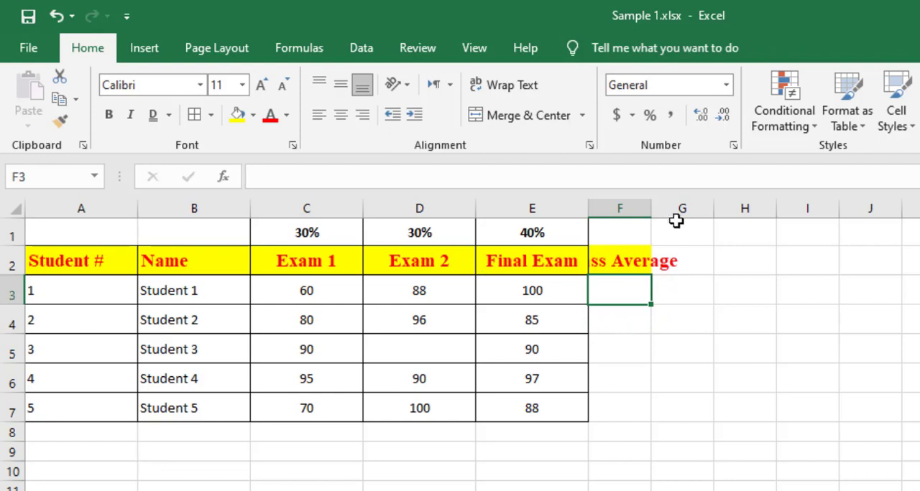
pyautogui.doubleClick(649, 207)
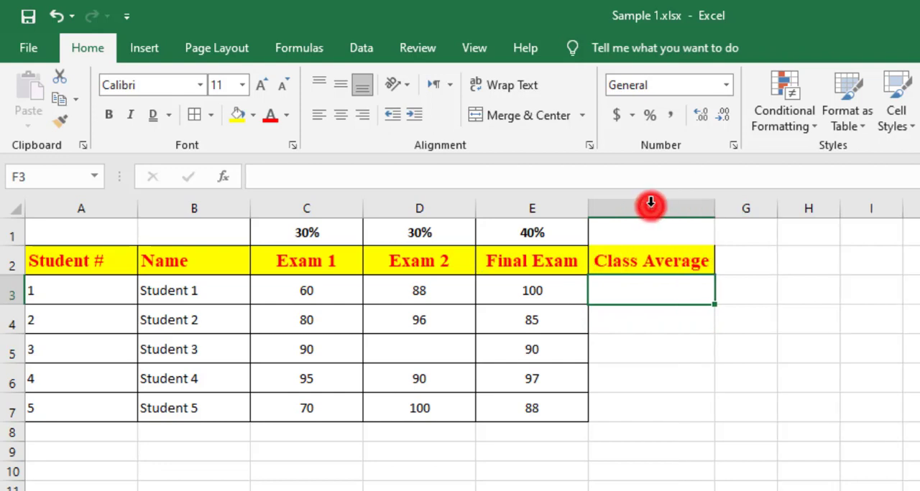
pyautogui.click(656, 247)
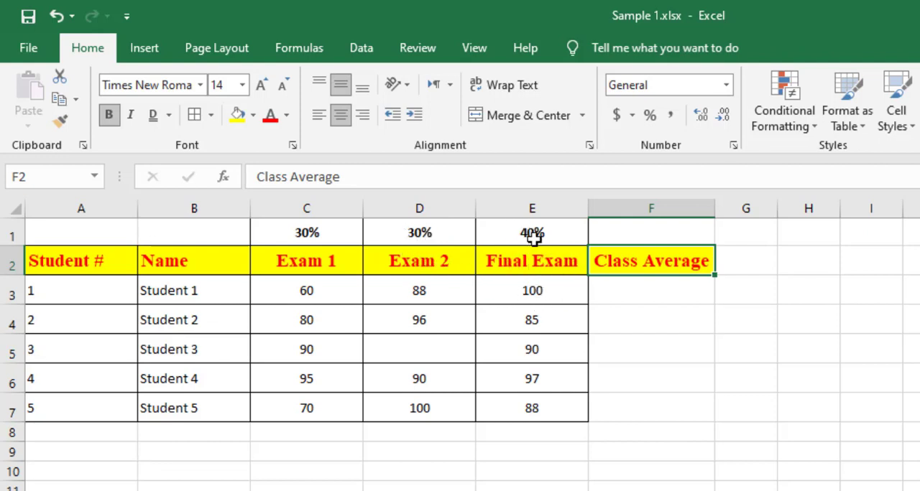
# Calculate Student 1's weighted average in F3 with the formula =C3*C1+D3*D1+E3*E1.
pyautogui.click(621, 289)
pyautogui.write('=')
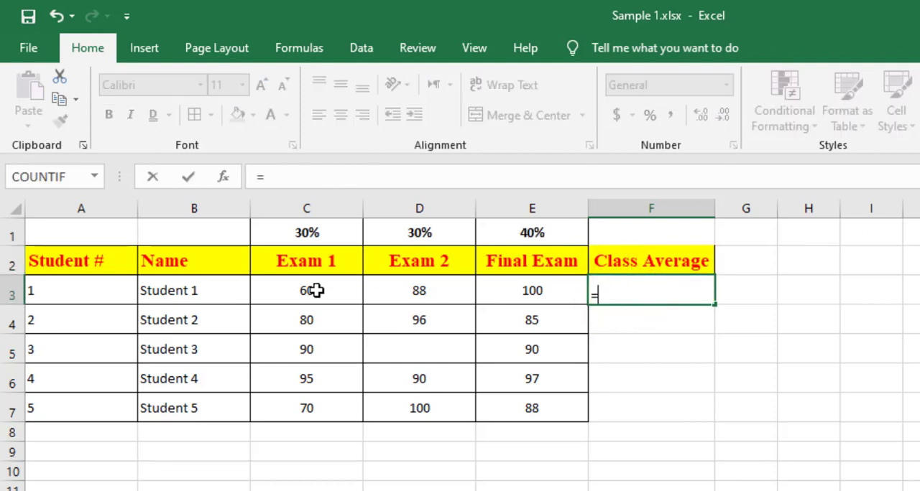
pyautogui.click(307, 293)
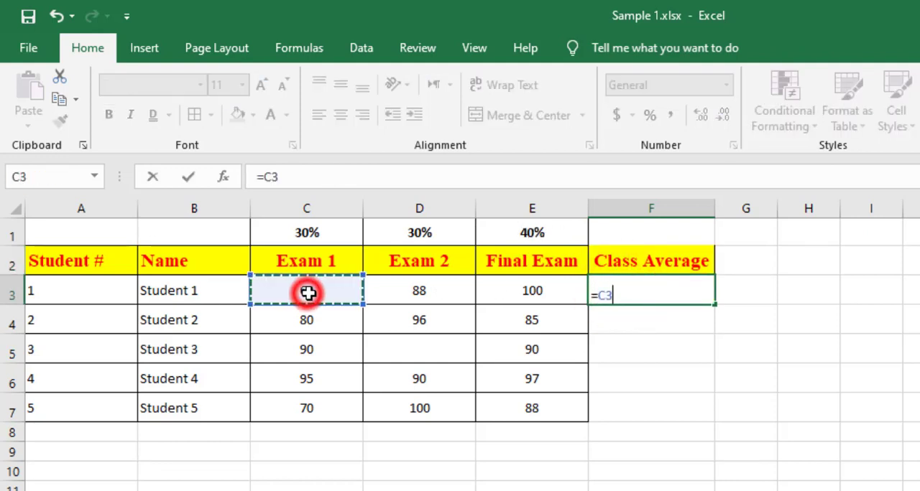
pyautogui.write('*')
pyautogui.click(310, 234)
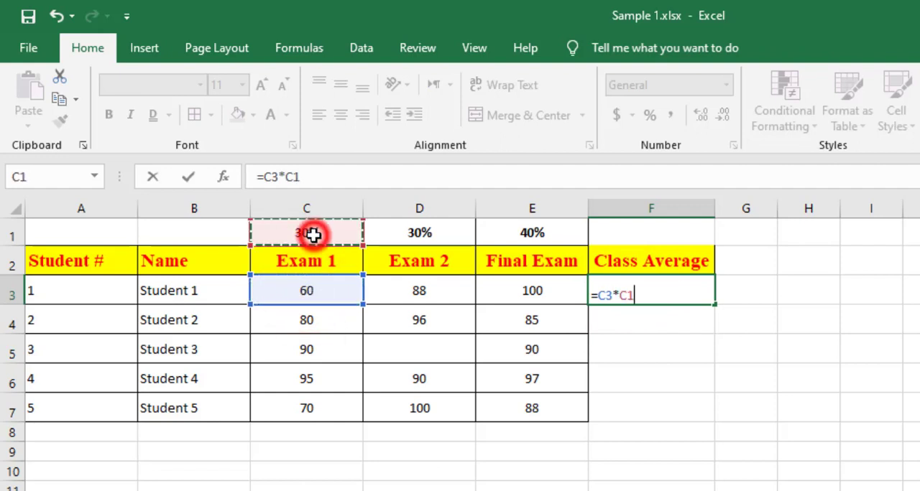
pyautogui.write('+')
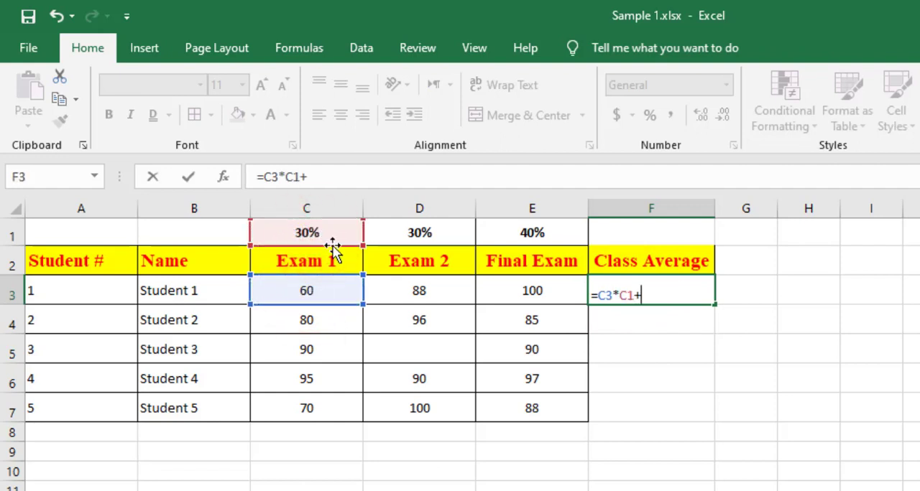
pyautogui.click(423, 289)
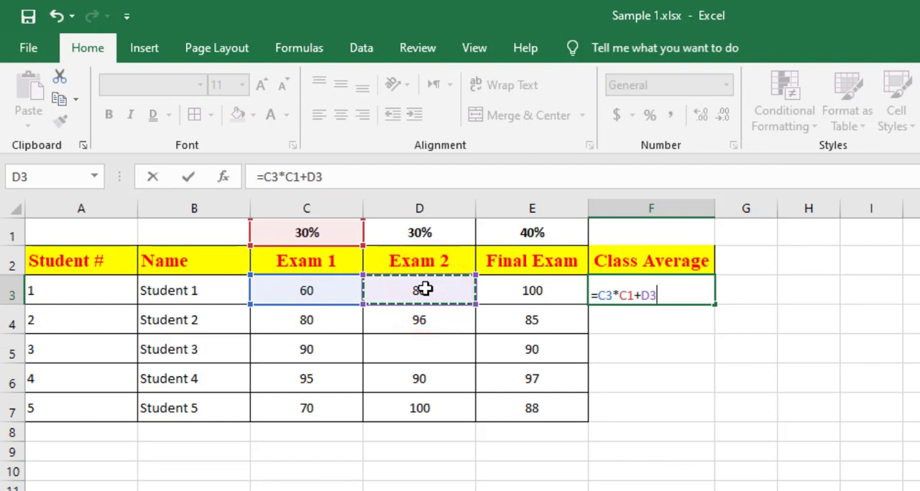
pyautogui.write('*')
pyautogui.click(419, 234)
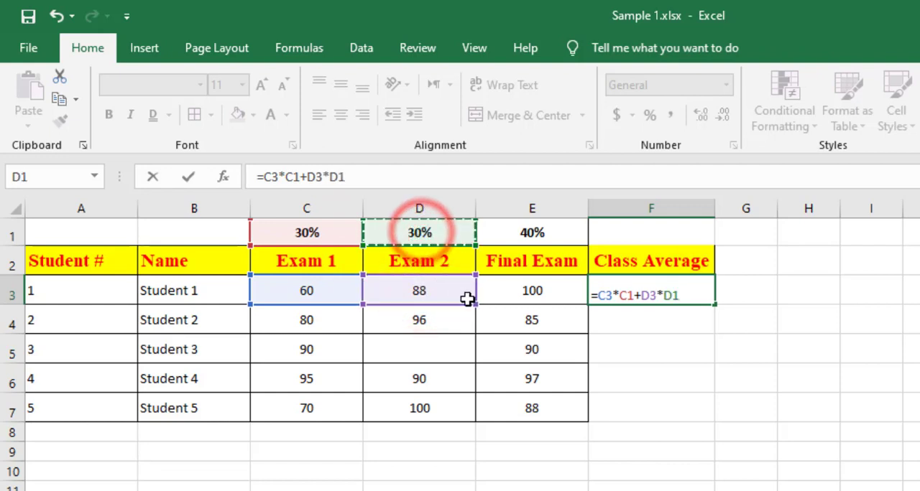
pyautogui.write('+')
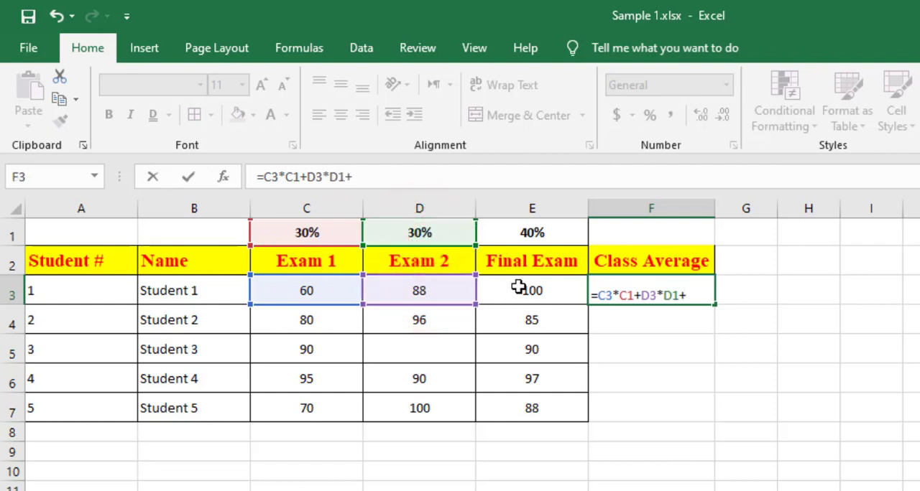
pyautogui.click(528, 290)
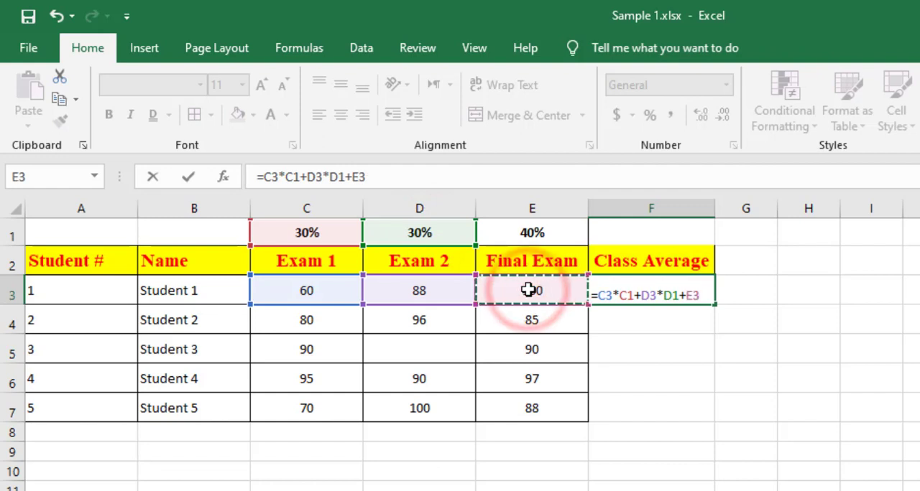
pyautogui.write('*')
pyautogui.click(528, 234)
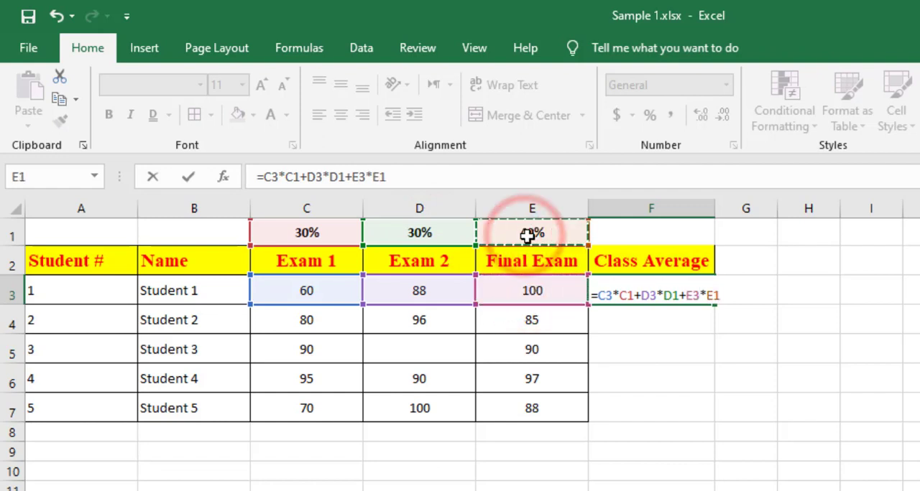
pyautogui.press('Return')
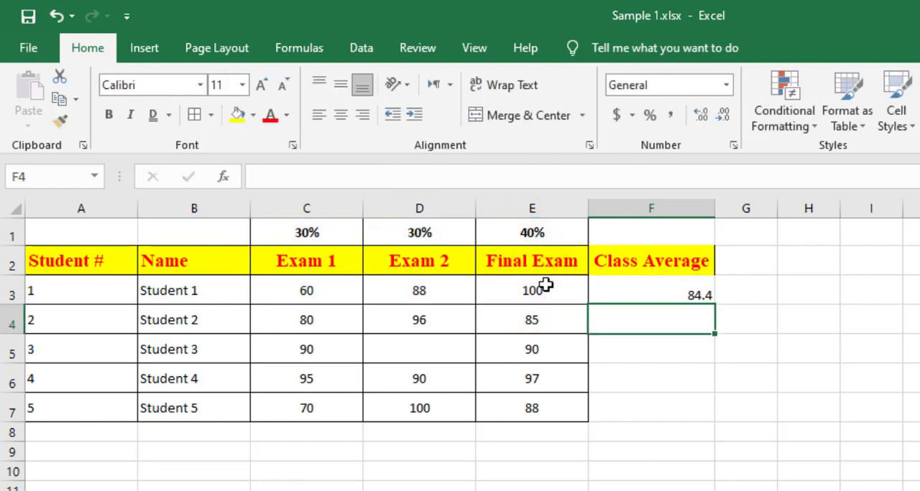
# Fill the F3 formula down to F7 and compare the cell references in F3, F4 and F5.
pyautogui.click(679, 296)
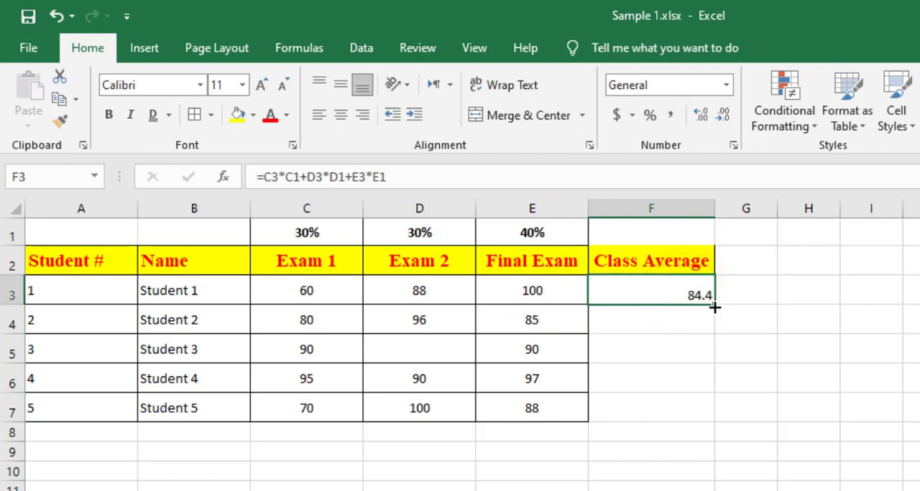
pyautogui.moveTo(715, 308); pyautogui.dragTo(706, 420)
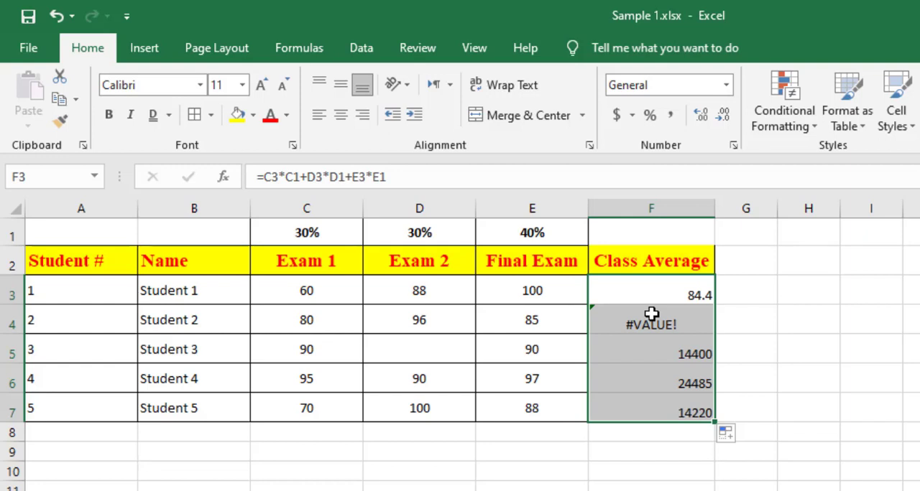
pyautogui.click(663, 295)
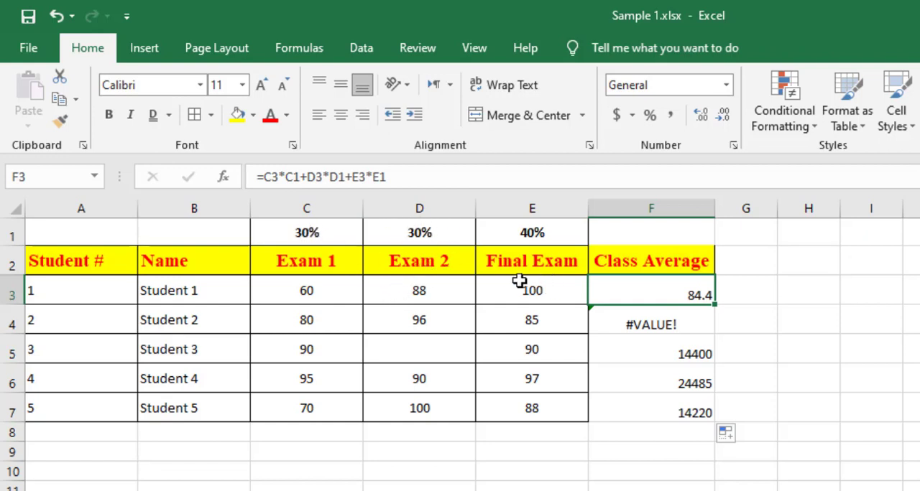
pyautogui.click(676, 326)
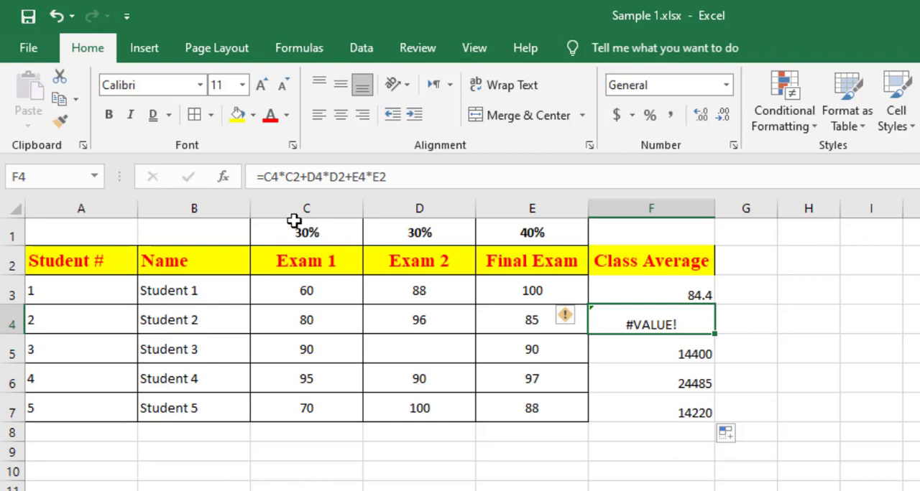
pyautogui.click(620, 352)
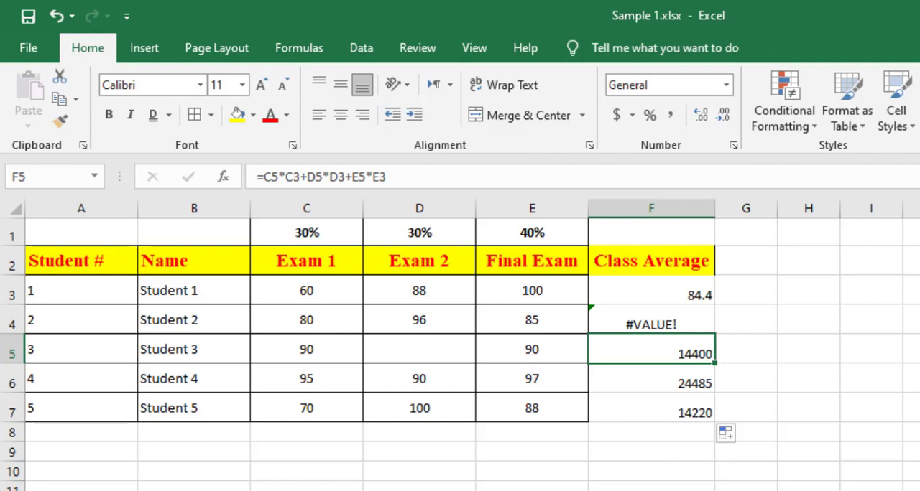
# Lock the weight references to row 1 in Student 1's average, making F3 =C3*C$1+D3*D$1+E3*E$1.
pyautogui.click(652, 303)
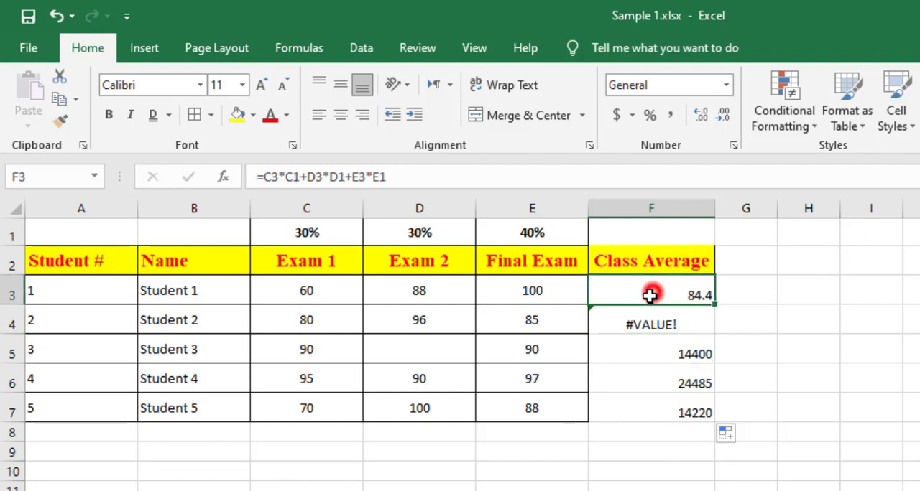
pyautogui.click(291, 177)
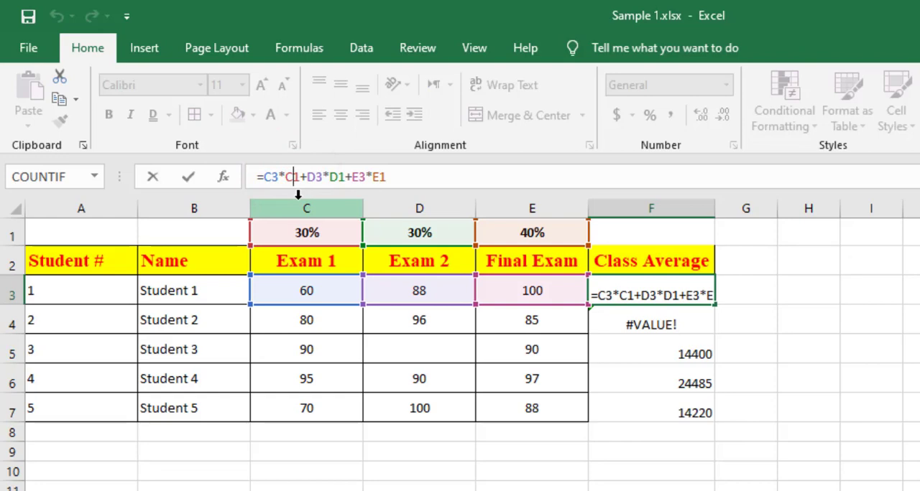
pyautogui.write('$')
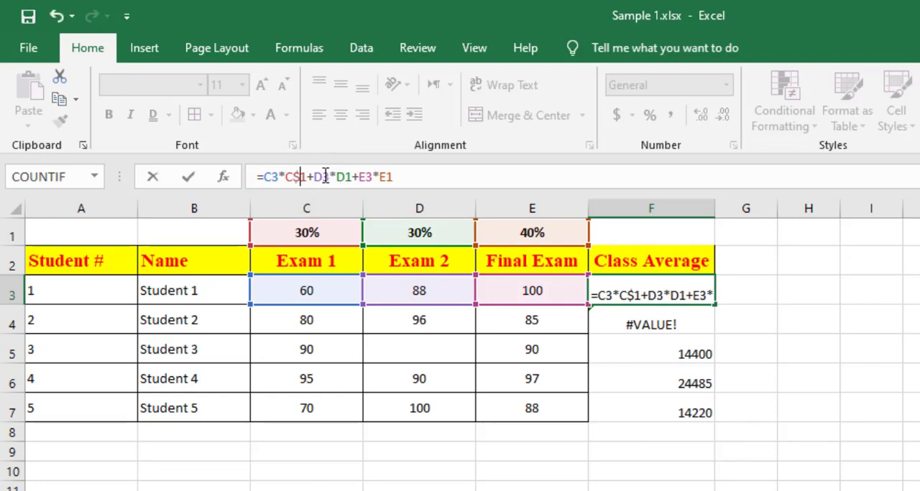
pyautogui.click(344, 178)
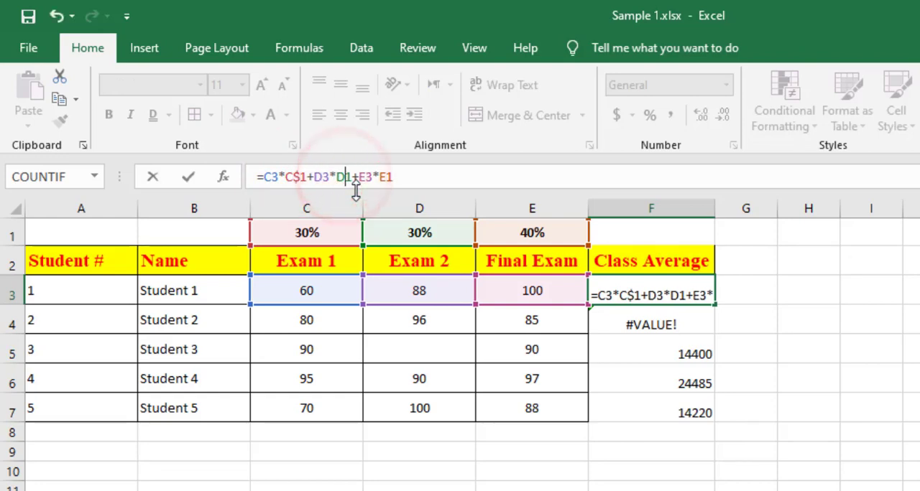
pyautogui.write('$')
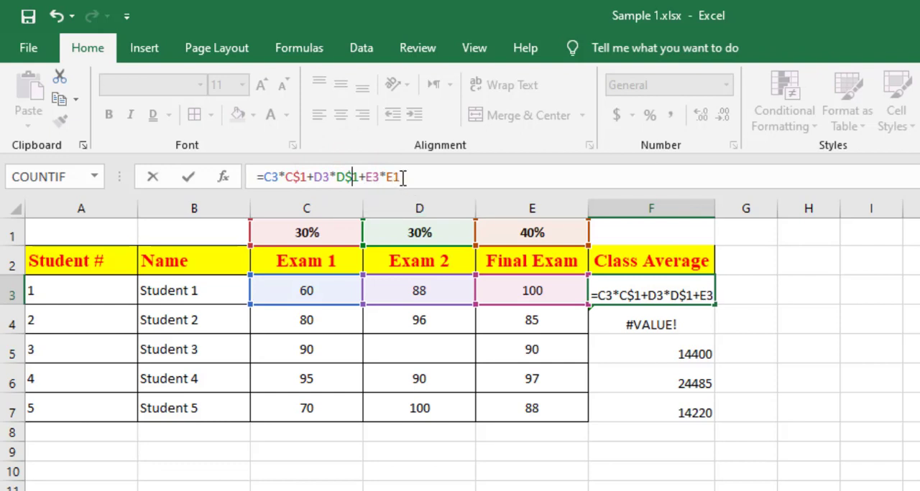
pyautogui.click(393, 177)
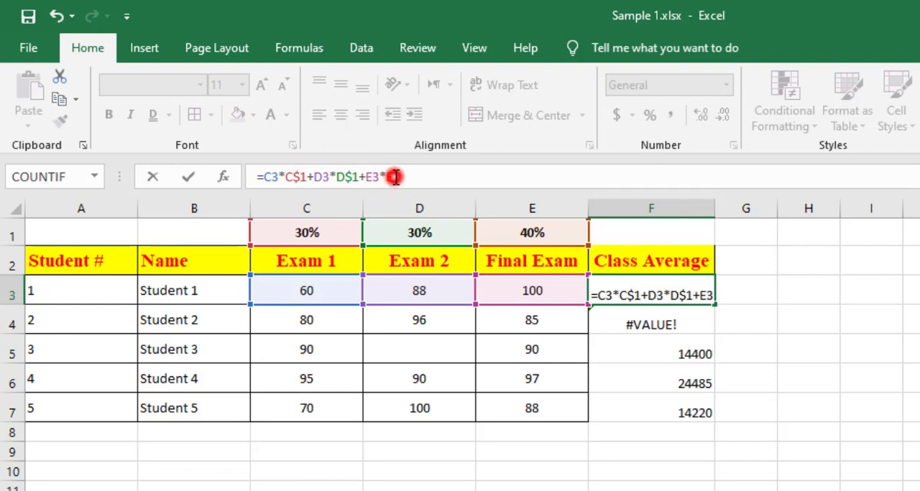
pyautogui.write('$')
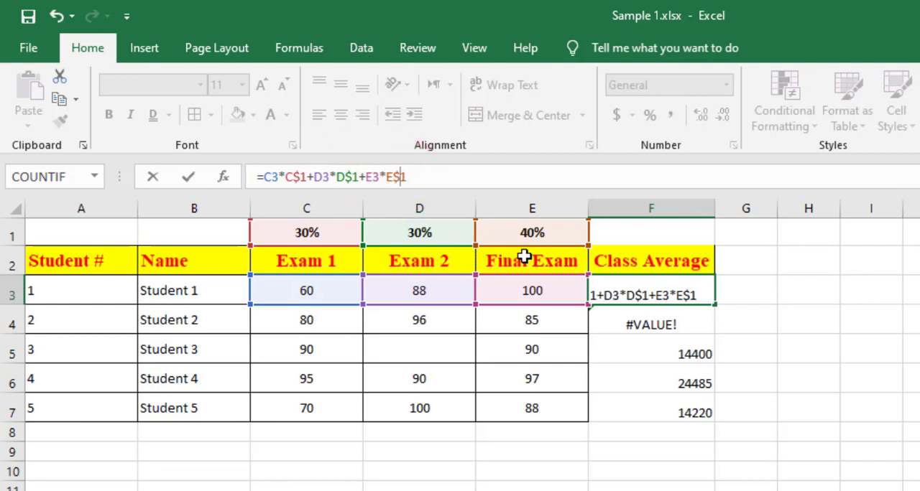
pyautogui.press('Return')
# Fill the corrected F3 formula down to F7 and check the cell references in F4 and F7.
pyautogui.click(698, 293)
pyautogui.moveTo(714, 305); pyautogui.dragTo(707, 422)
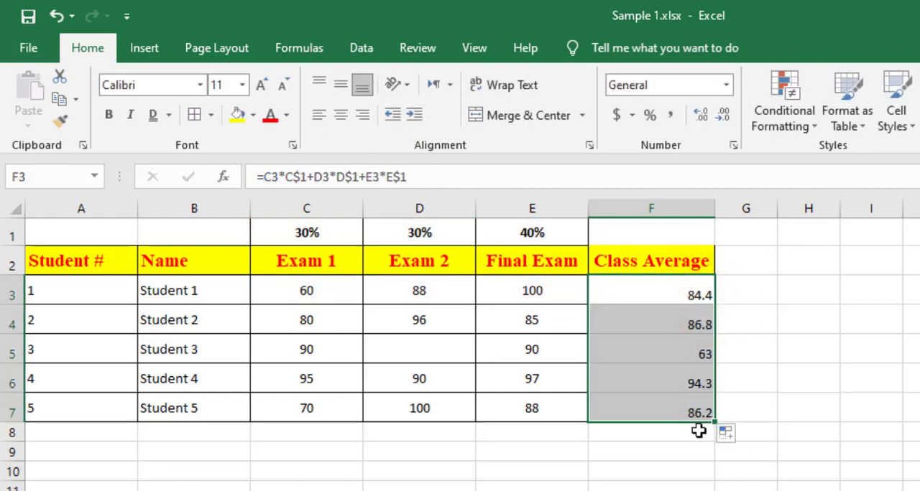
pyautogui.click(659, 325)
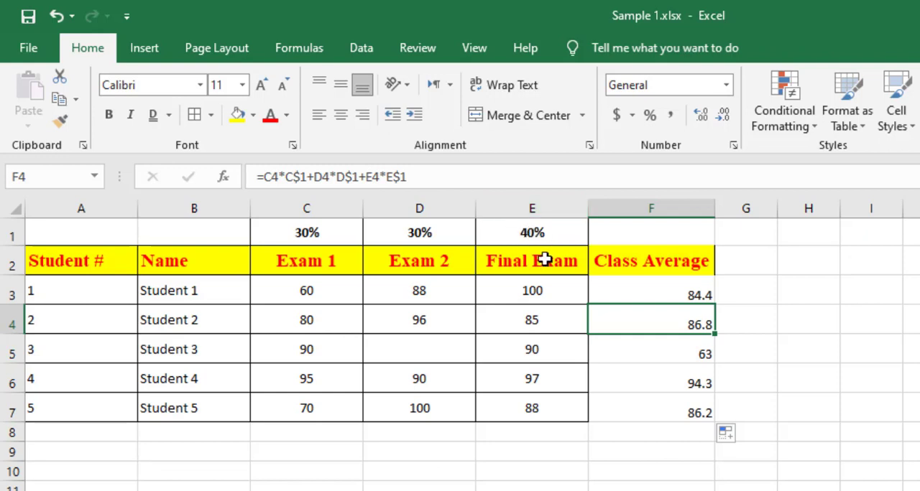
pyautogui.click(666, 413)
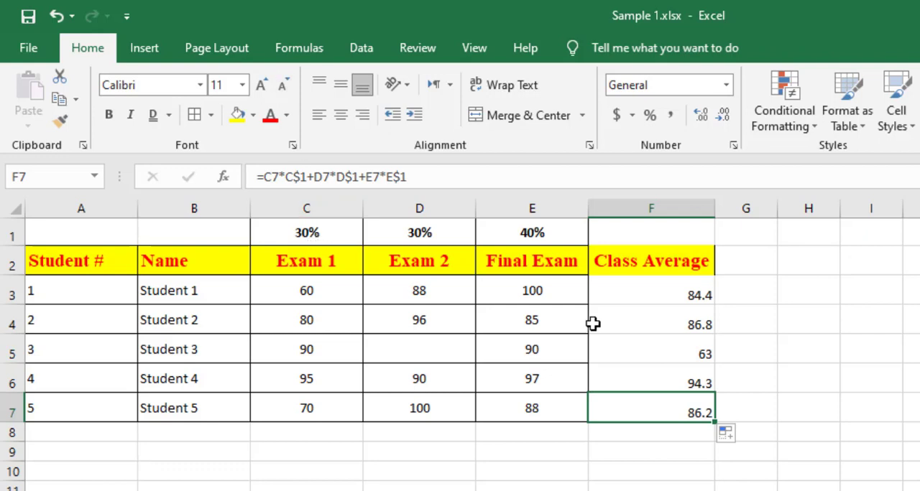
# Add borders to all cells in F2:F7 and display the averages in F3:F7 with one decimal place.
pyautogui.moveTo(639, 260); pyautogui.dragTo(651, 414)
pyautogui.click(194, 115)
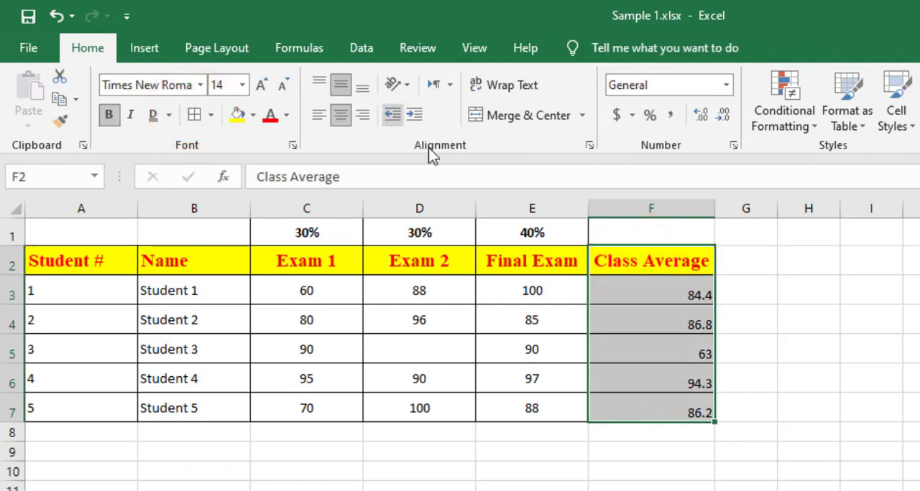
pyautogui.click(704, 116)
pyautogui.click(694, 337)
pyautogui.moveTo(681, 293); pyautogui.dragTo(686, 415)
pyautogui.click(719, 119)
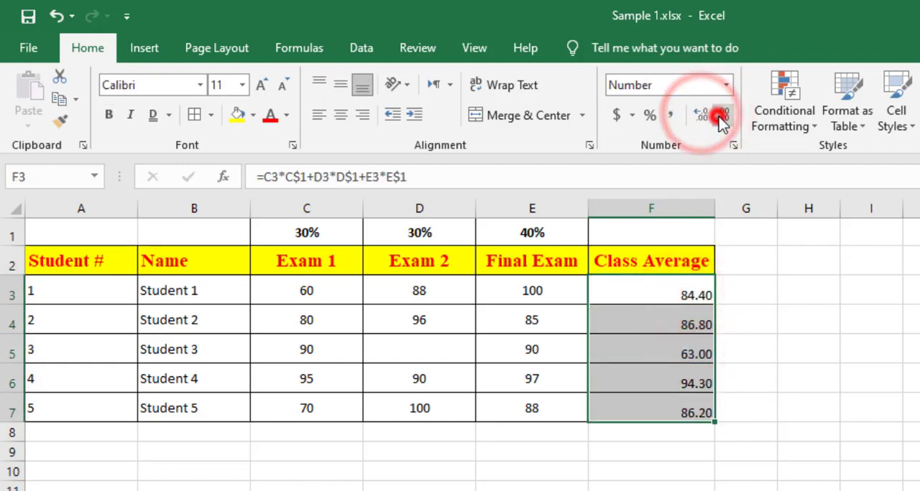
pyautogui.click(701, 119)
pyautogui.click(701, 119)
pyautogui.click(702, 119)
pyautogui.click(722, 117)
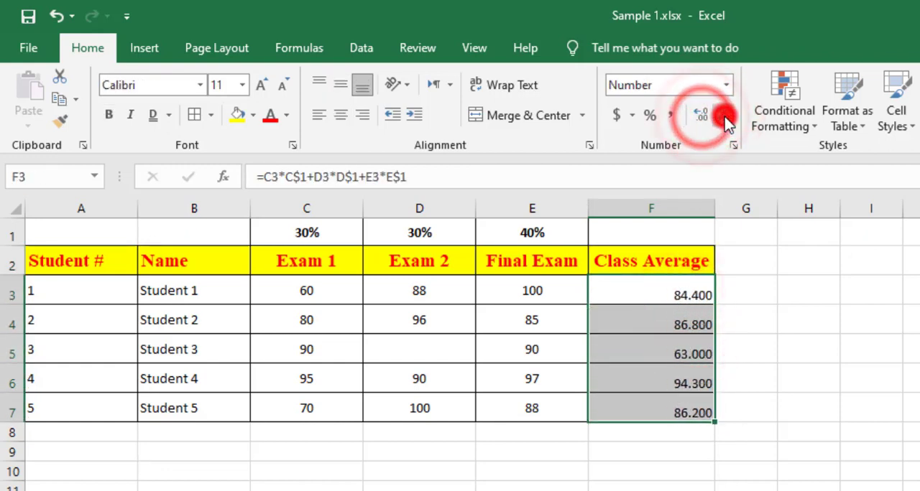
pyautogui.click(722, 117)
pyautogui.click(722, 116)
pyautogui.click(703, 119)
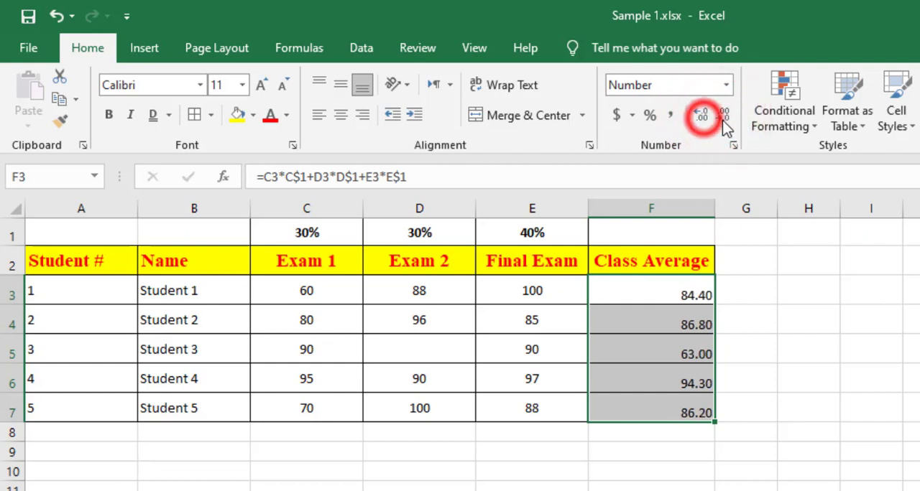
pyautogui.click(722, 119)
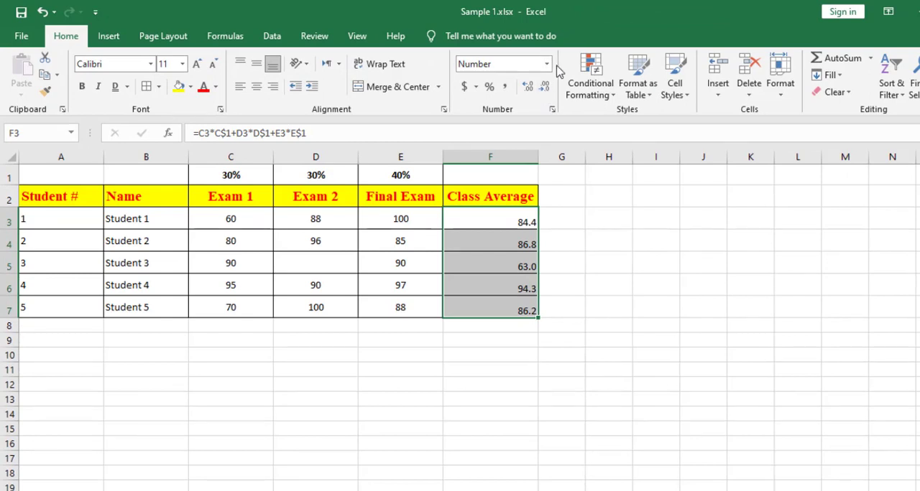
# Enter the label "Curve" in J2 and the percentage 5% in K2.
pyautogui.click(711, 196)
pyautogui.write('C')
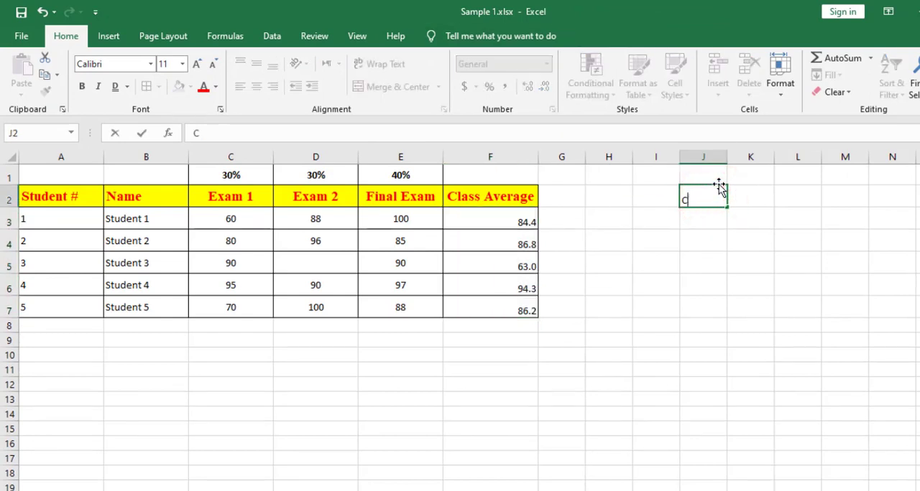
pyautogui.write('urve')
pyautogui.click(743, 199)
pyautogui.click(488, 86)
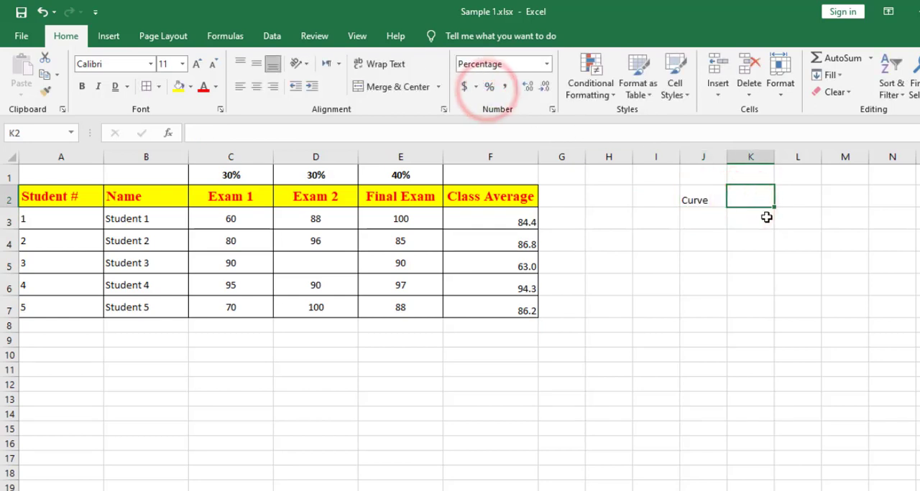
pyautogui.write('5')
pyautogui.click(747, 255)
# Make J2:K2 bold, centre the contents horizontally and vertically, and add borders to both cells.
pyautogui.moveTo(682, 201); pyautogui.dragTo(740, 198)
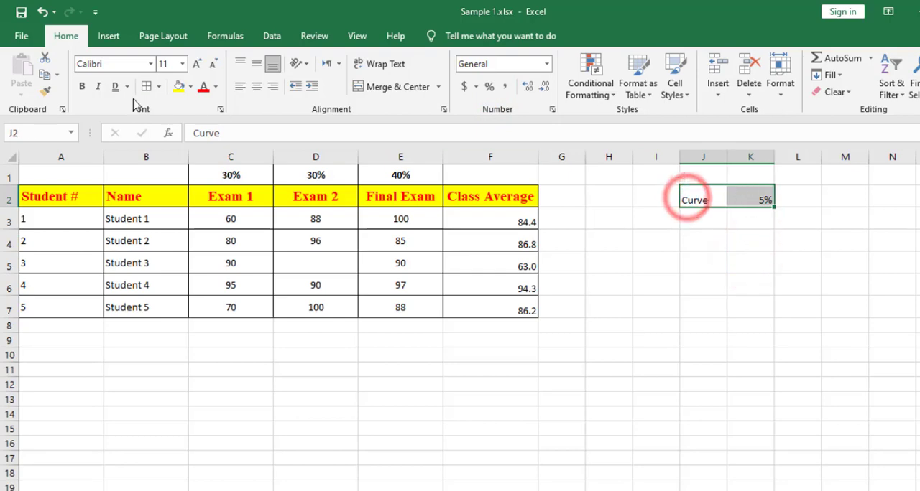
pyautogui.click(81, 87)
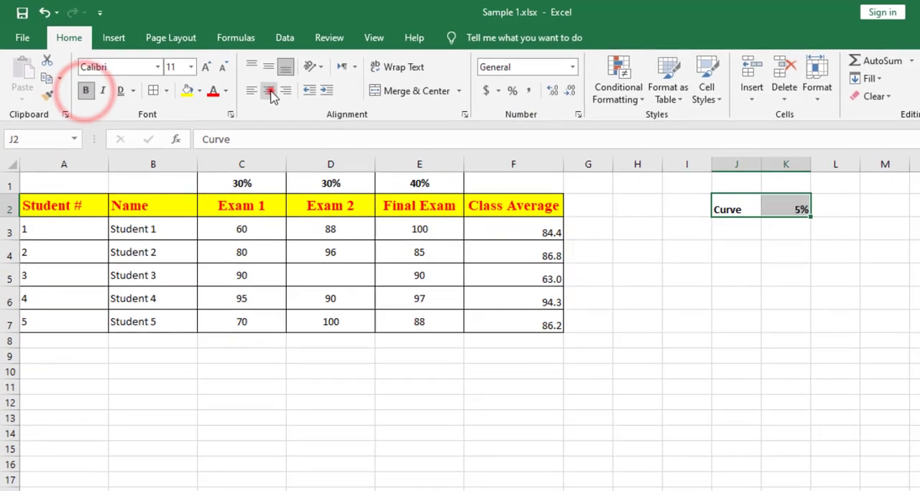
pyautogui.click(255, 86)
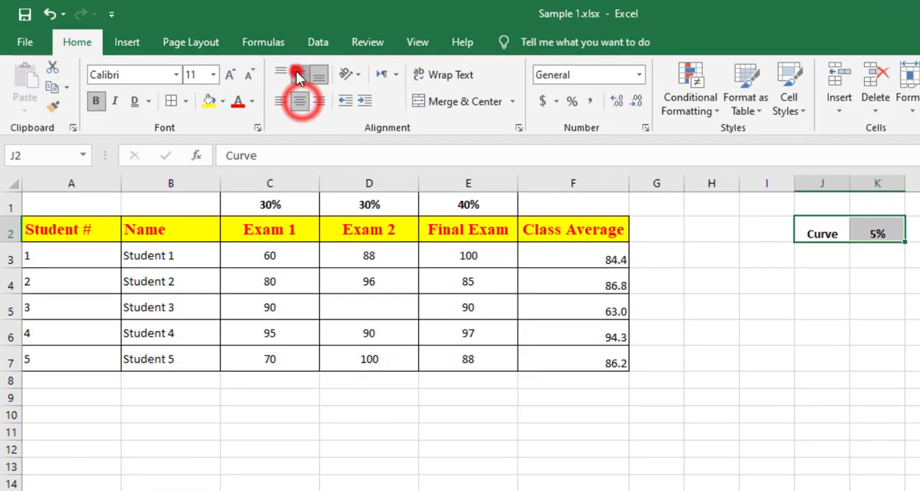
pyautogui.click(255, 64)
pyautogui.click(172, 101)
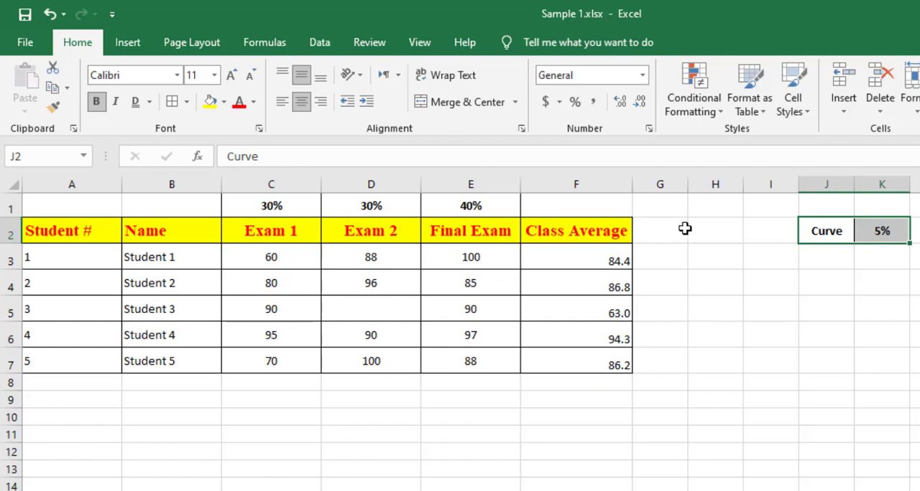
# Add the column header "Curve" in G2, beside Class Average.
pyautogui.click(651, 239)
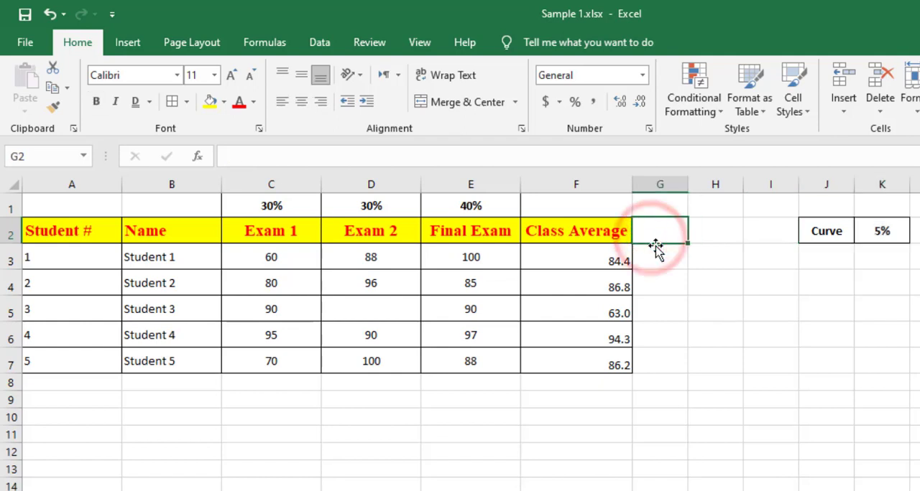
pyautogui.write('Cu')
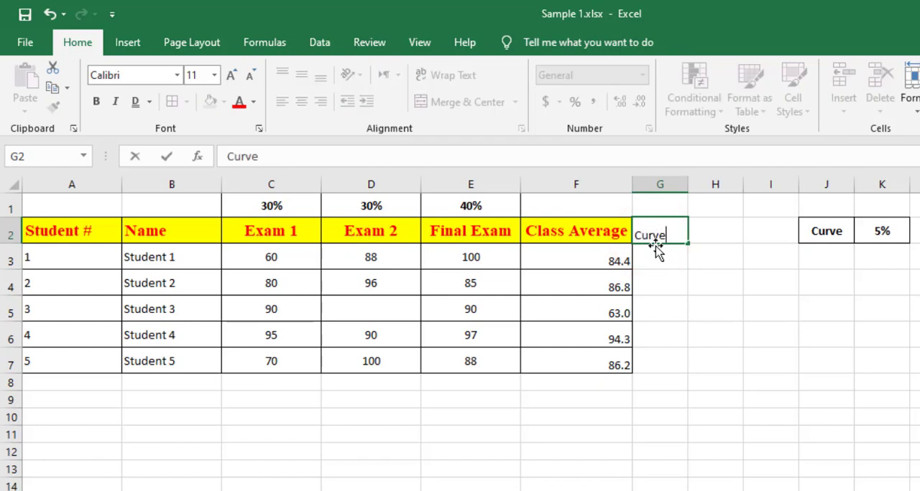
pyautogui.write('rve')
pyautogui.click(661, 284)
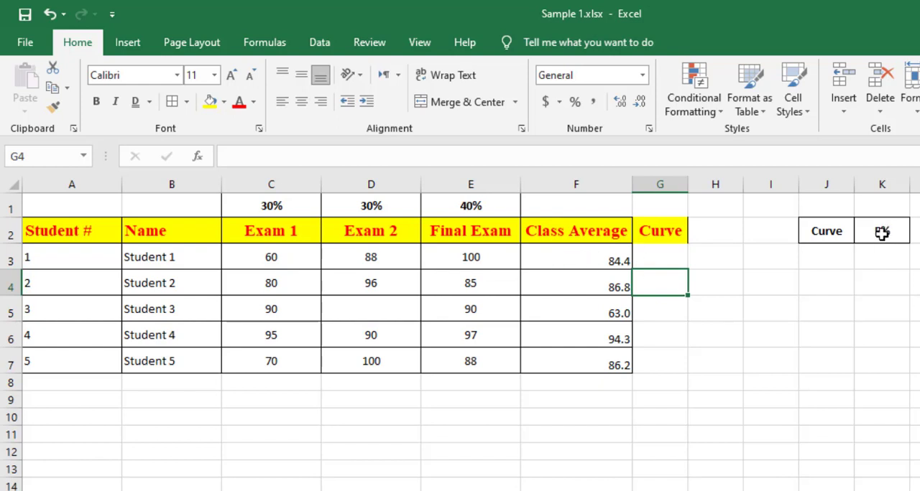
# Calculate Student 1's curve in G3 with the formula =F3*K$2, locking the row of the curve percentage.
pyautogui.click(655, 251)
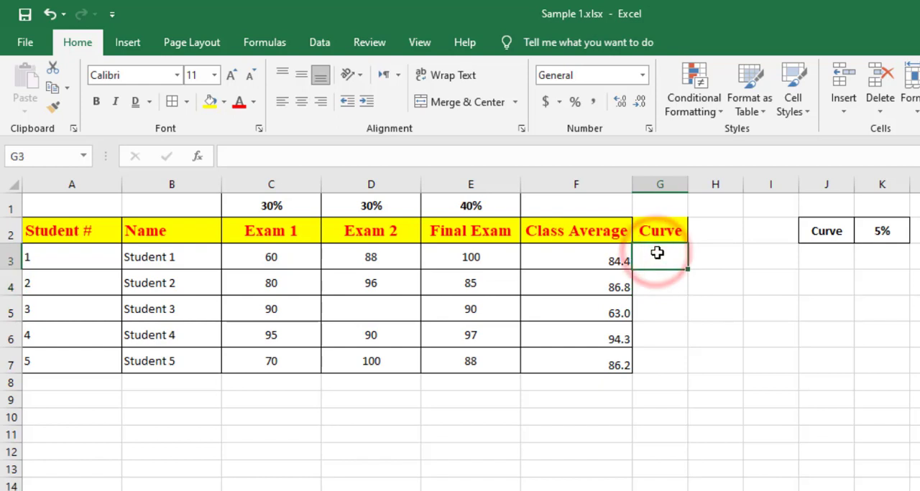
pyautogui.write('=')
pyautogui.click(602, 254)
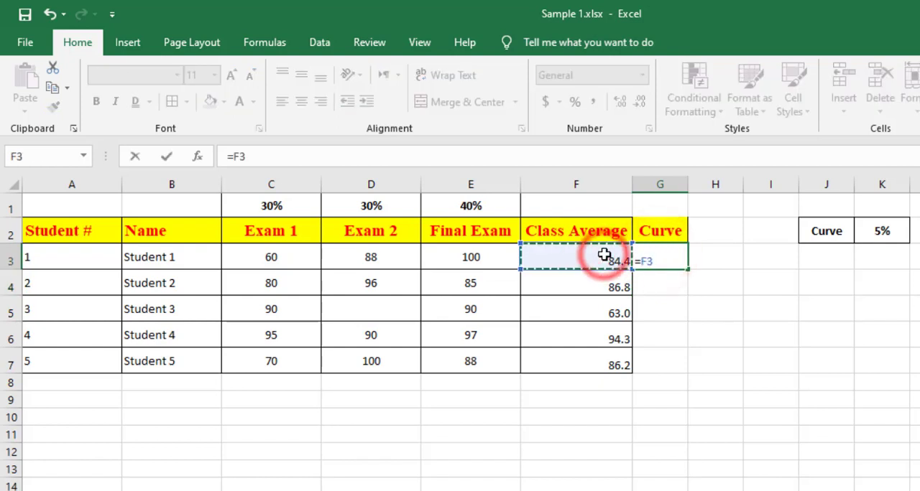
pyautogui.write('*')
pyautogui.click(880, 233)
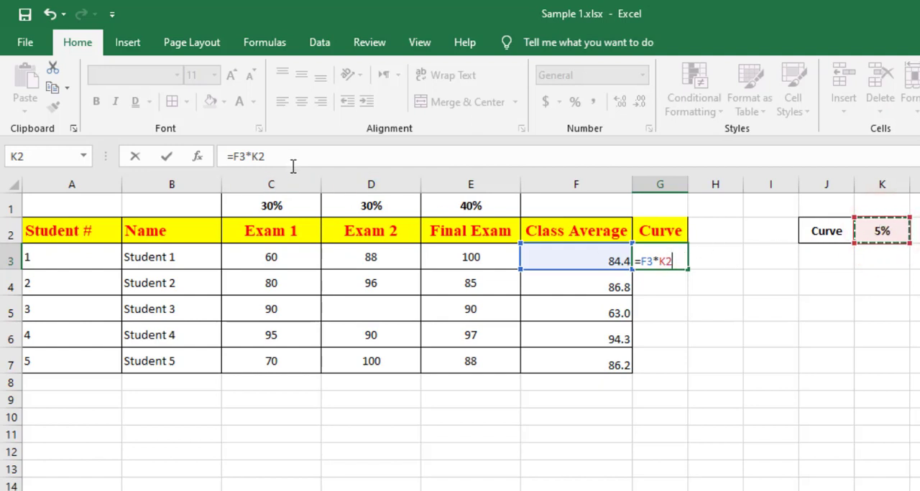
pyautogui.click(258, 157)
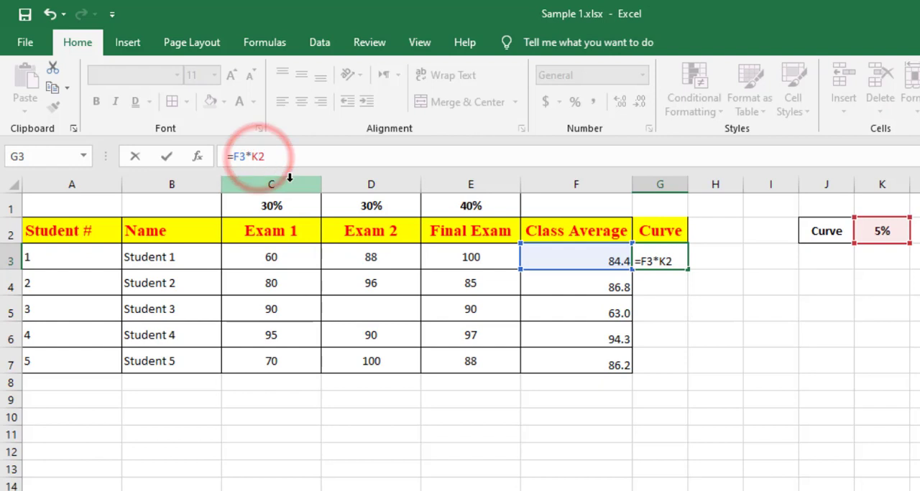
pyautogui.write('$')
pyautogui.press('Return')
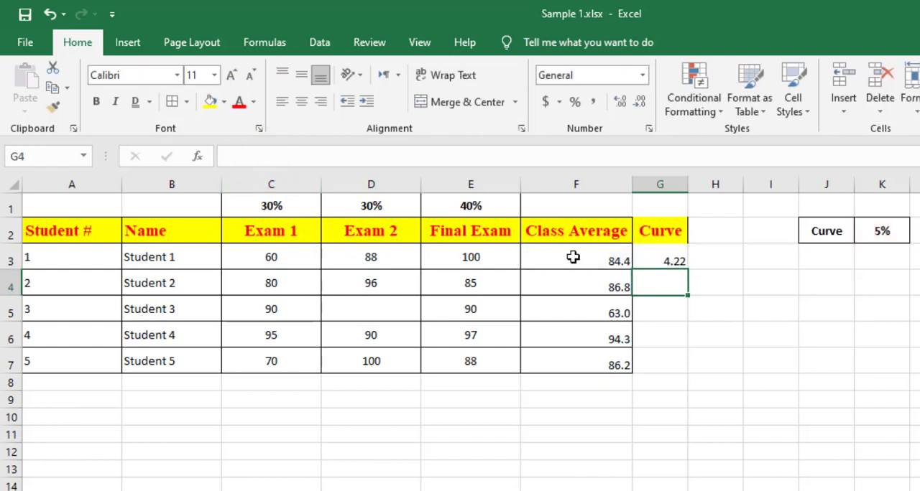
# Fill the G3 curve formula down to G7 and add borders to all cells in G2:G7.
pyautogui.click(668, 261)
pyautogui.moveTo(688, 268); pyautogui.dragTo(681, 374)
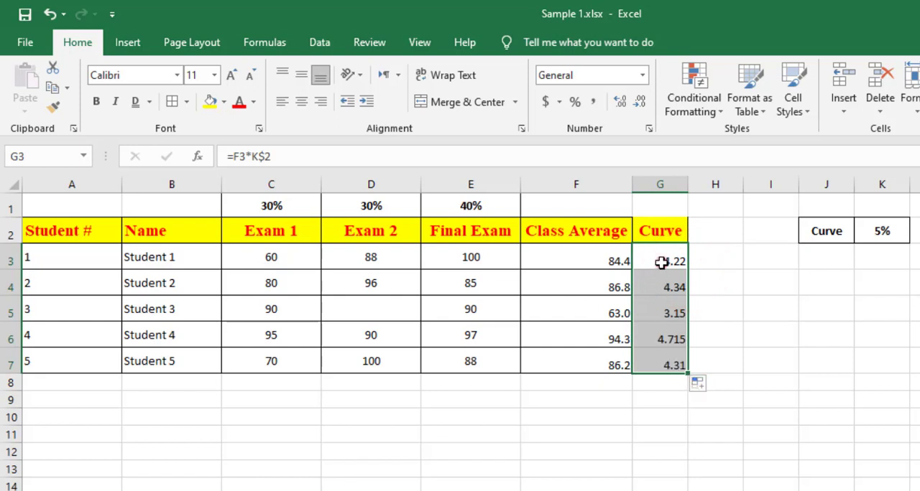
pyautogui.click(661, 284)
pyautogui.click(661, 311)
pyautogui.click(661, 338)
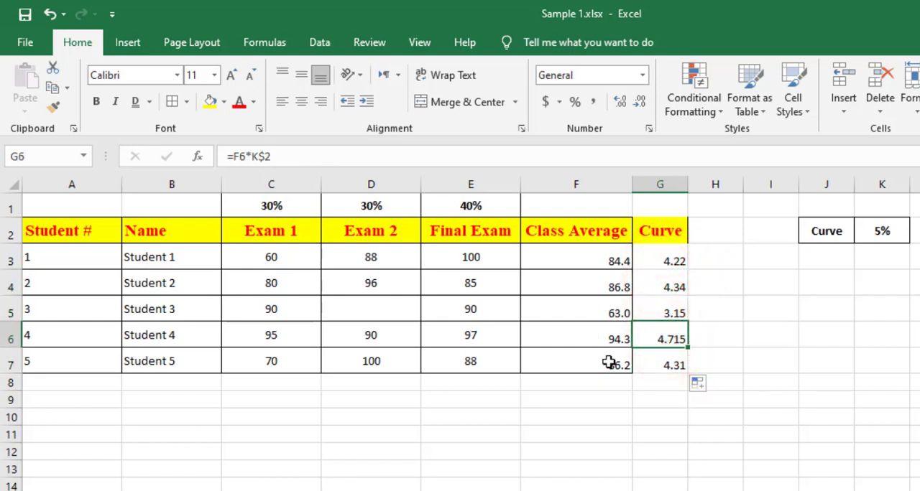
pyautogui.moveTo(661, 230); pyautogui.dragTo(657, 363)
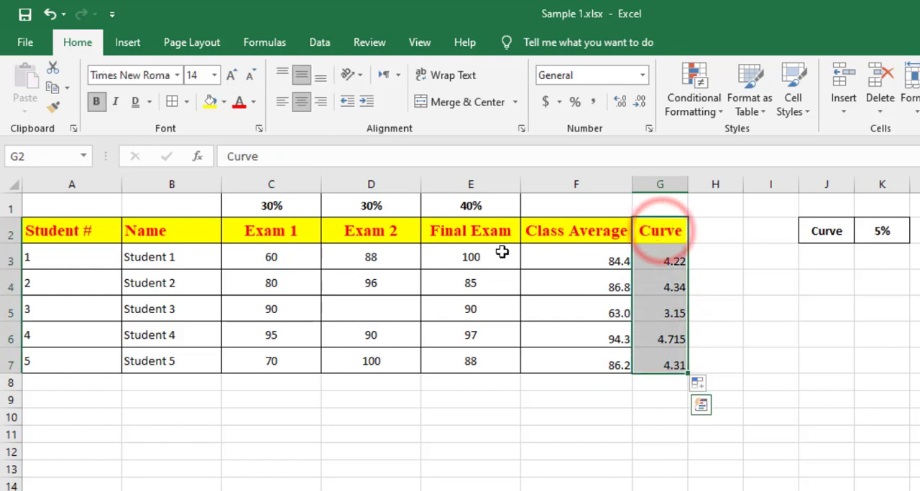
pyautogui.click(174, 101)
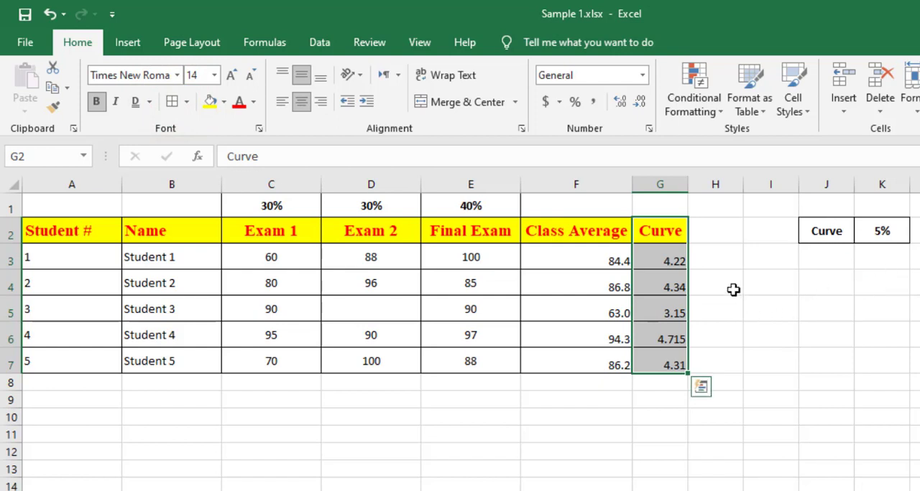
# Add the column header "Final Grade" in H2, beside Curve.
pyautogui.click(705, 227)
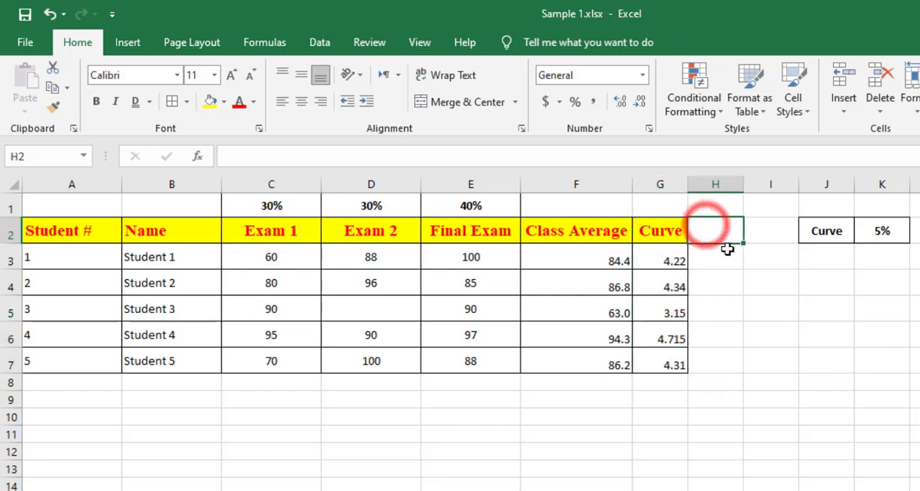
pyautogui.write('Final')
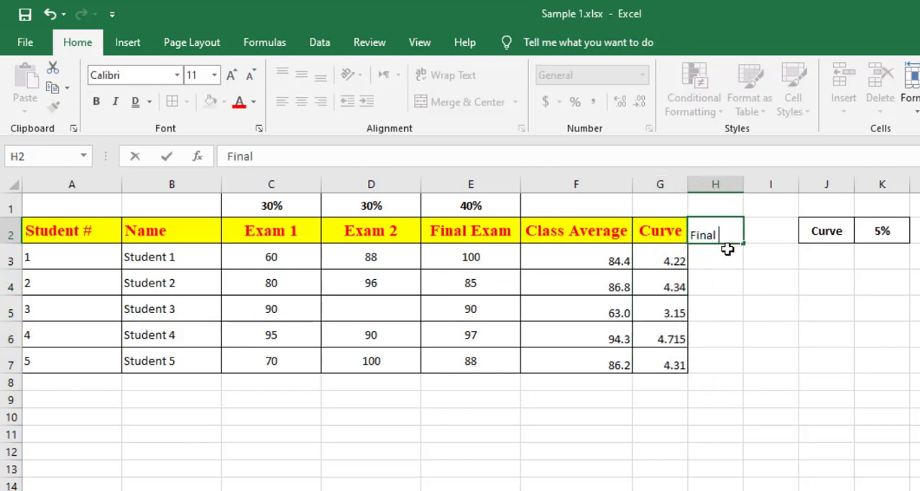
pyautogui.write(' Grade')
pyautogui.click(732, 277)
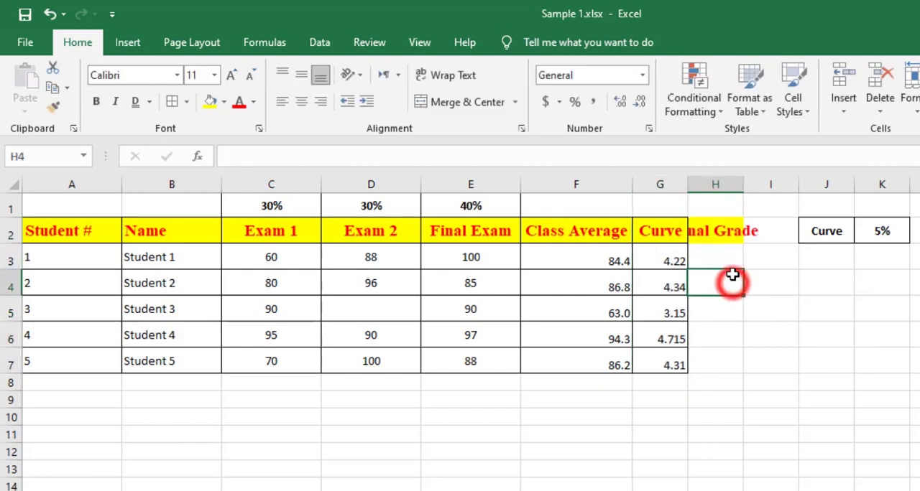
# Widen column H to fit its header and calculate final grades in H3:H7 by filling down the formula =F3+G3.
pyautogui.moveTo(742, 185); pyautogui.dragTo(775, 185)
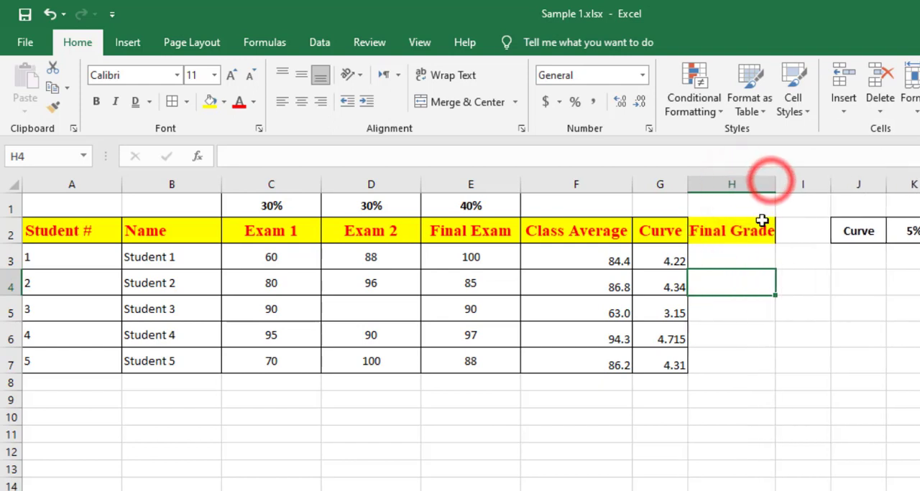
pyautogui.click(724, 257)
pyautogui.write('=')
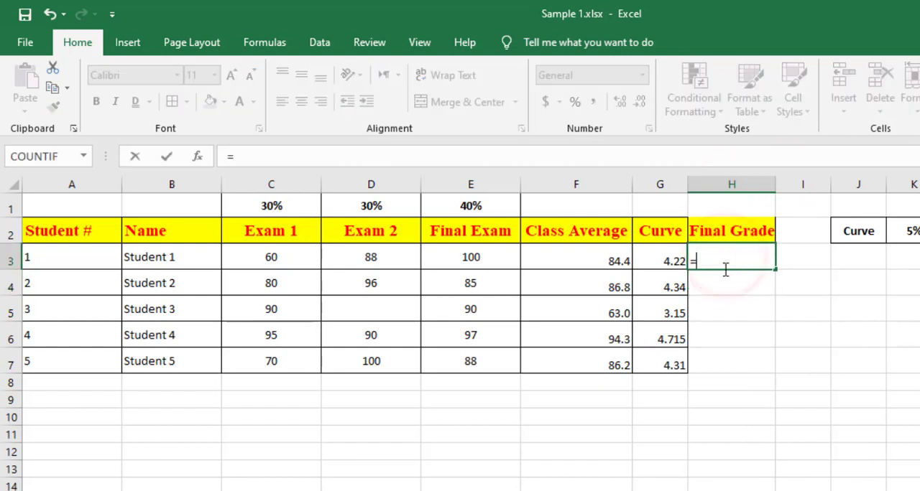
pyautogui.click(590, 260)
pyautogui.write('+')
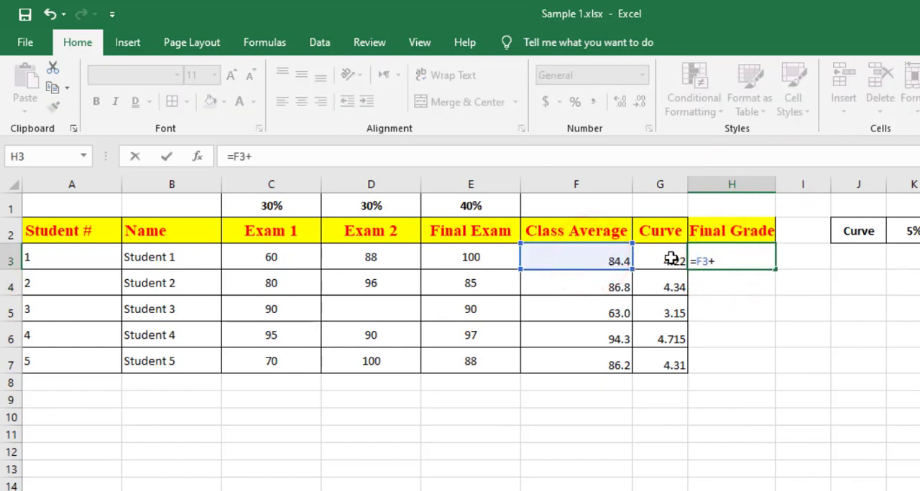
pyautogui.click(671, 260)
pyautogui.press('Return')
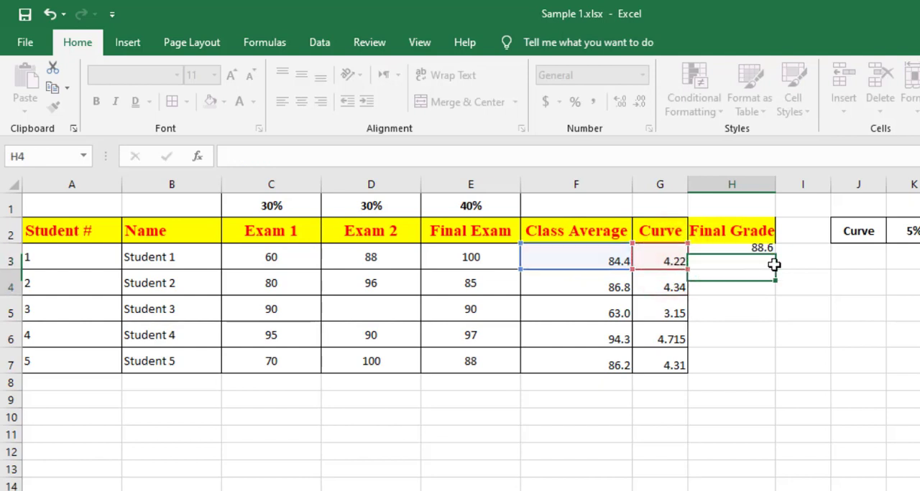
pyautogui.click(763, 255)
pyautogui.moveTo(776, 269); pyautogui.dragTo(771, 371)
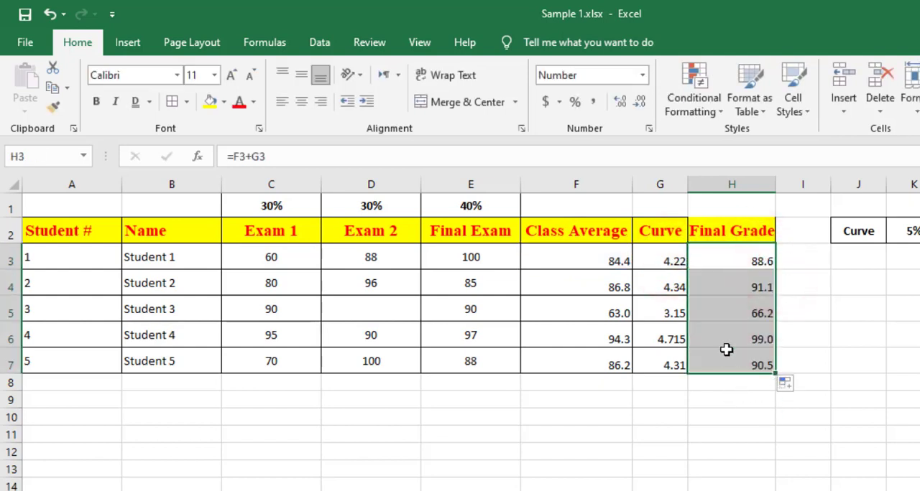
# Show the Final Grade values in H3:H7 with two decimals and add borders to all cells in H2:H7.
pyautogui.moveTo(747, 256); pyautogui.dragTo(754, 363)
pyautogui.click(619, 101)
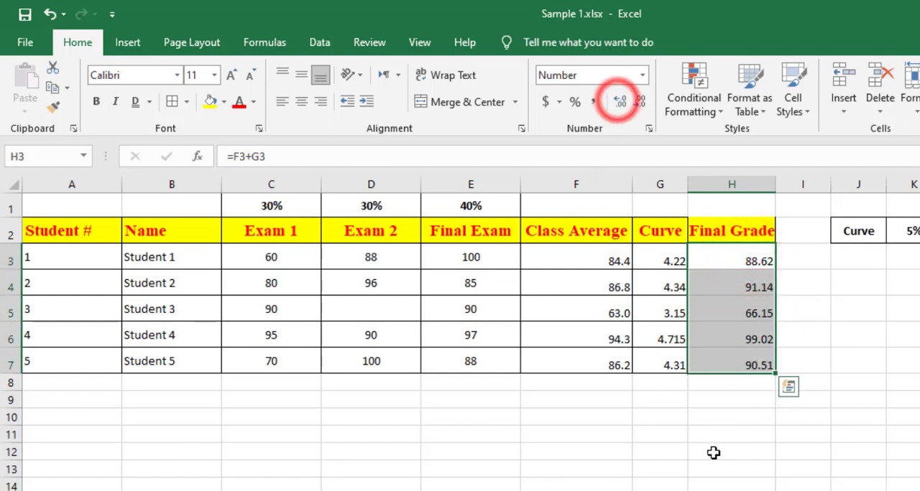
pyautogui.moveTo(709, 230); pyautogui.dragTo(705, 363)
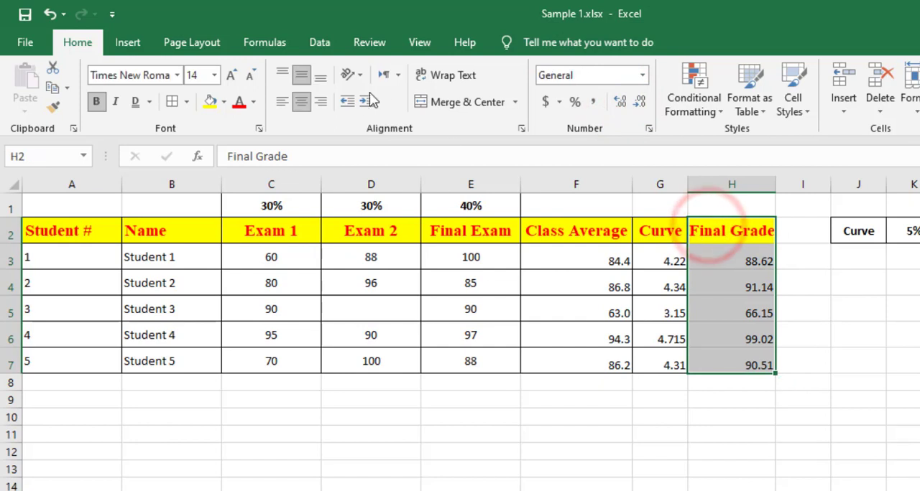
pyautogui.click(172, 101)
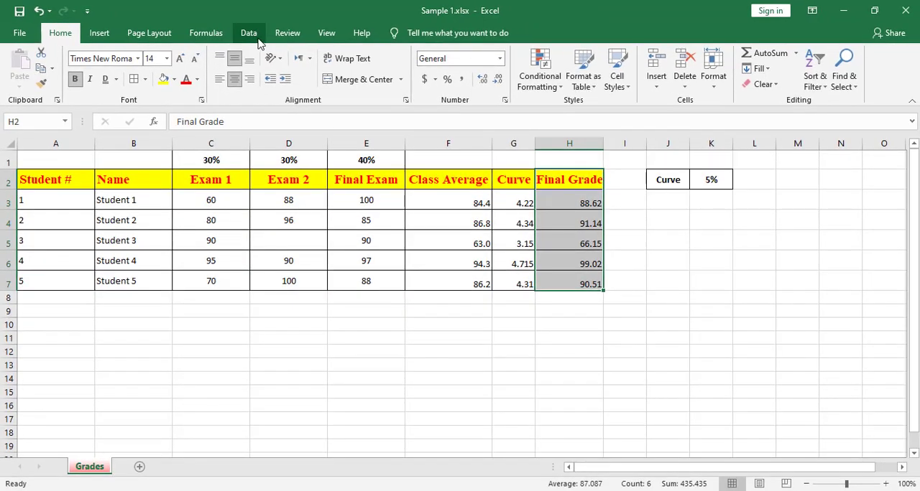
# Sort the grade table by Final Grade from largest to smallest, expanding the selection to the adjacent columns.
pyautogui.click(258, 41)
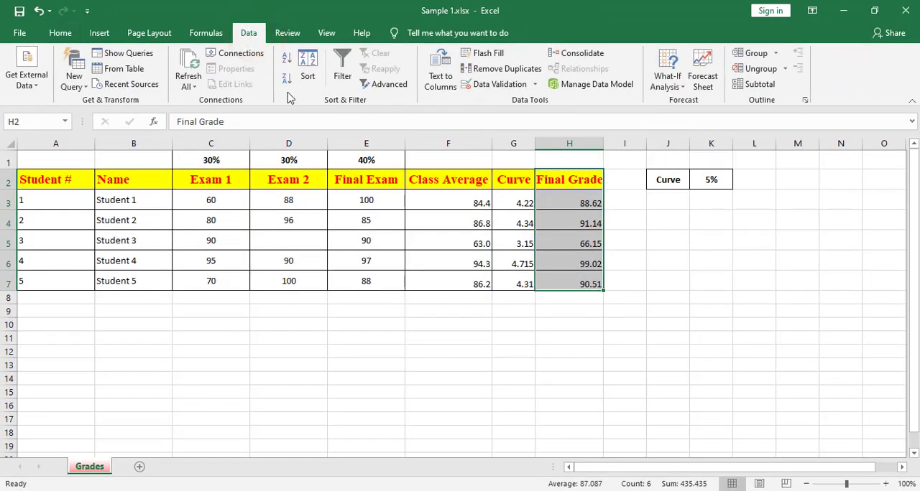
pyautogui.click(307, 79)
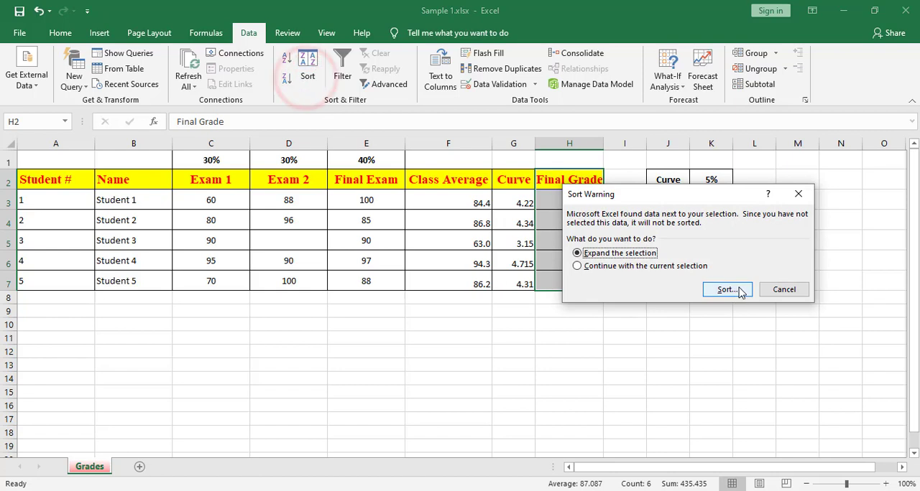
pyautogui.click(735, 291)
pyautogui.click(568, 228)
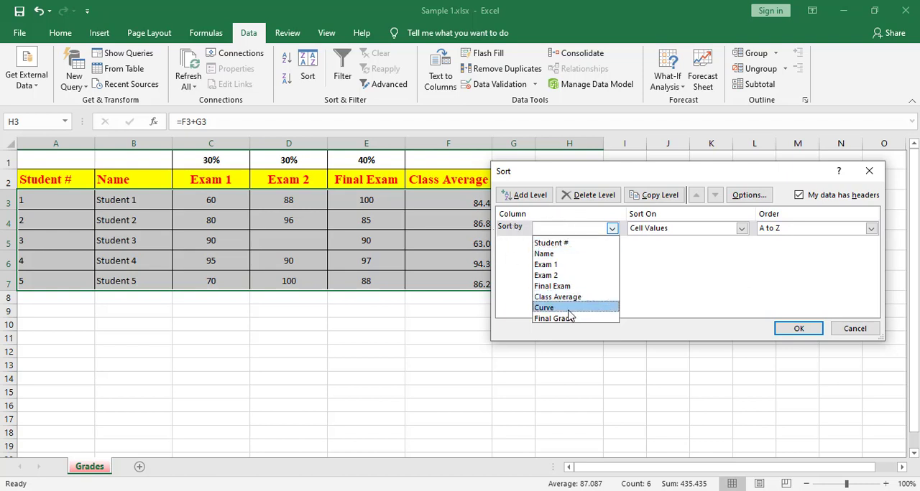
pyautogui.click(563, 319)
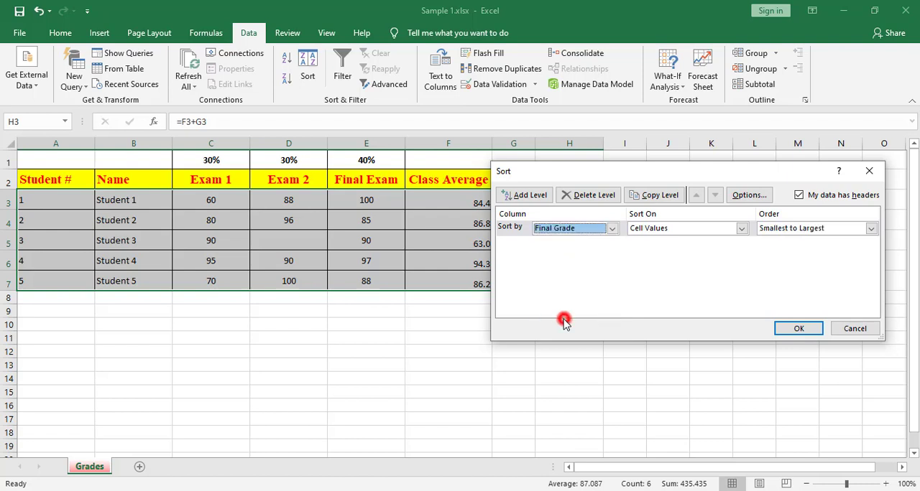
pyautogui.click(796, 230)
pyautogui.click(792, 249)
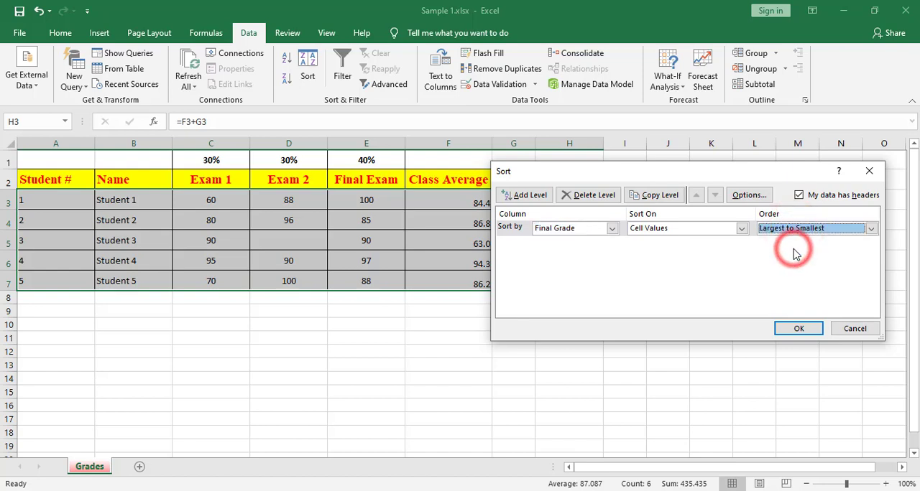
pyautogui.click(797, 329)
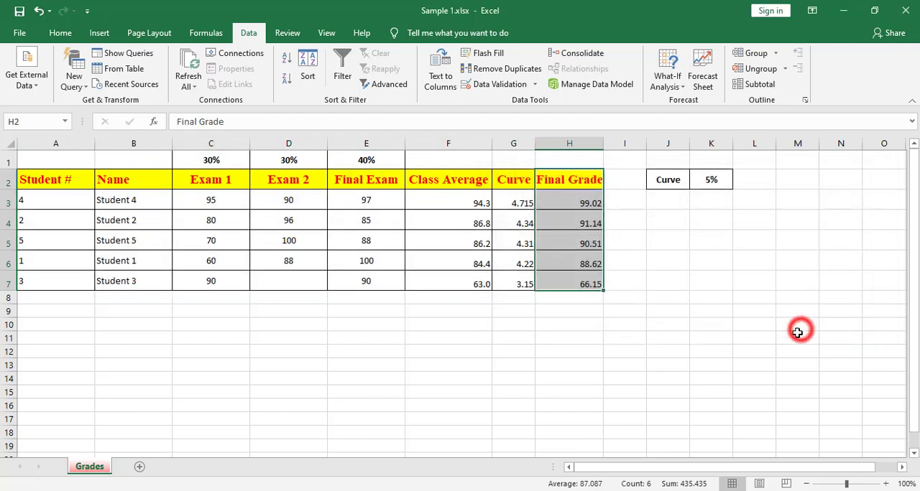
pyautogui.click(574, 207)
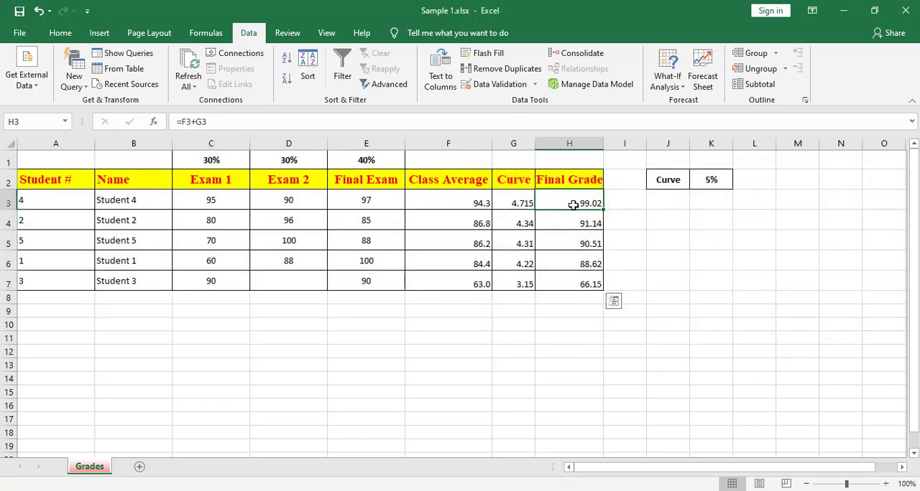
pyautogui.moveTo(572, 204); pyautogui.dragTo(86, 210)
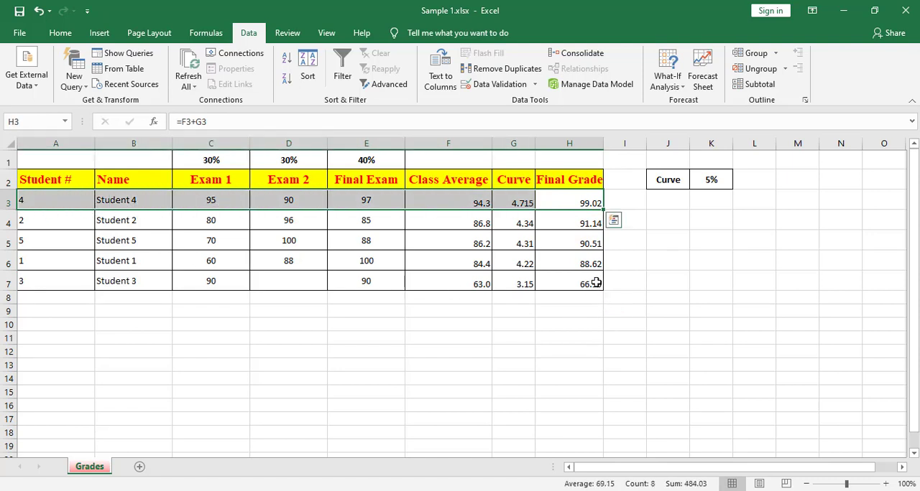
pyautogui.moveTo(596, 284); pyautogui.dragTo(79, 293)
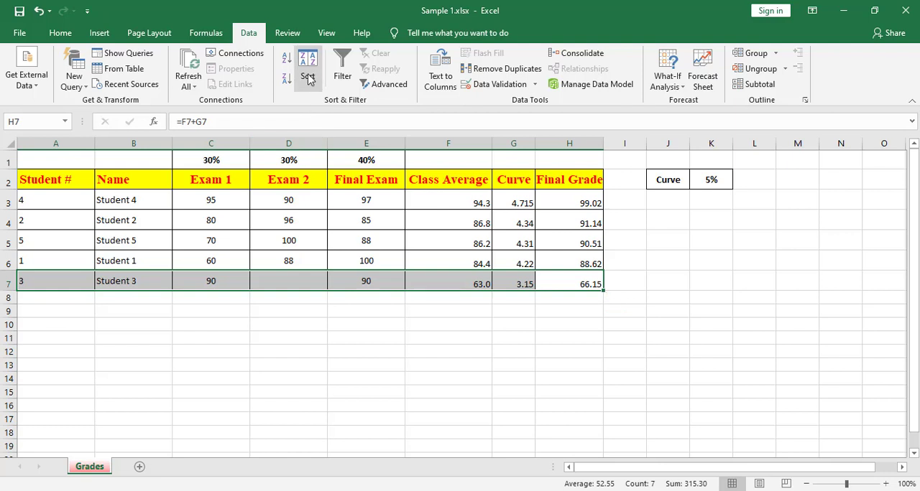
pyautogui.click(66, 177)
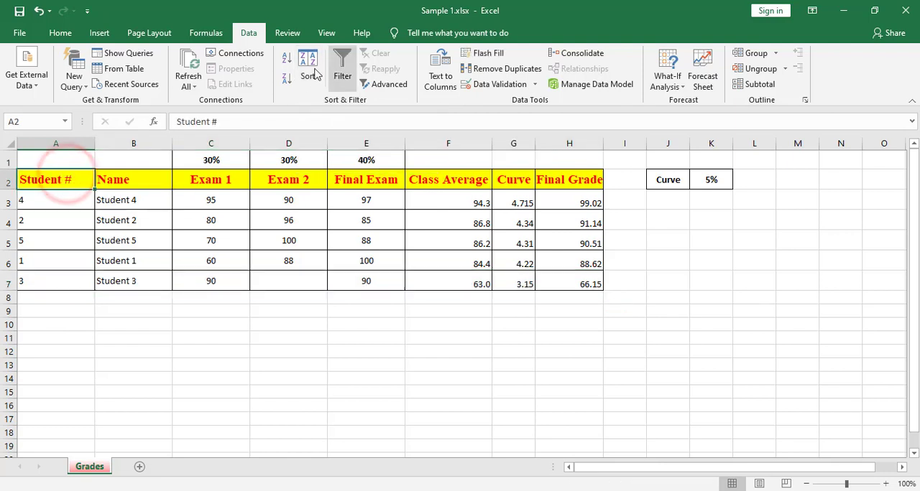
pyautogui.click(309, 72)
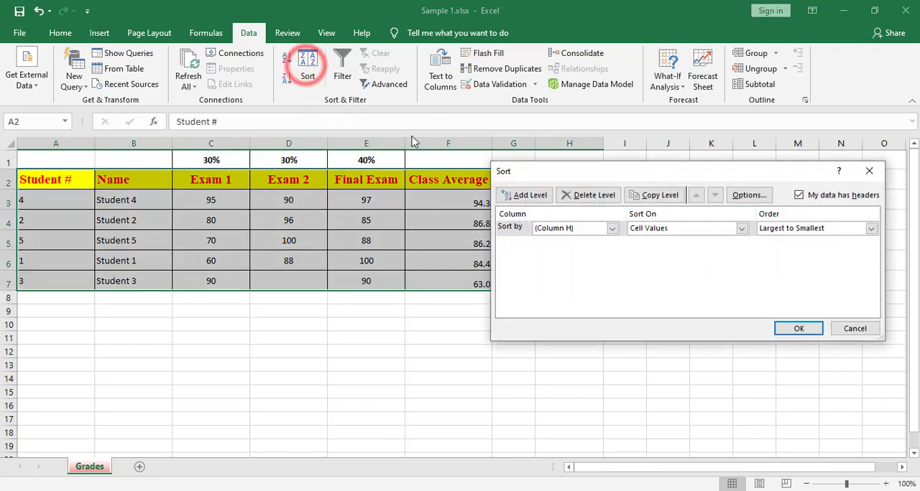
pyautogui.click(575, 229)
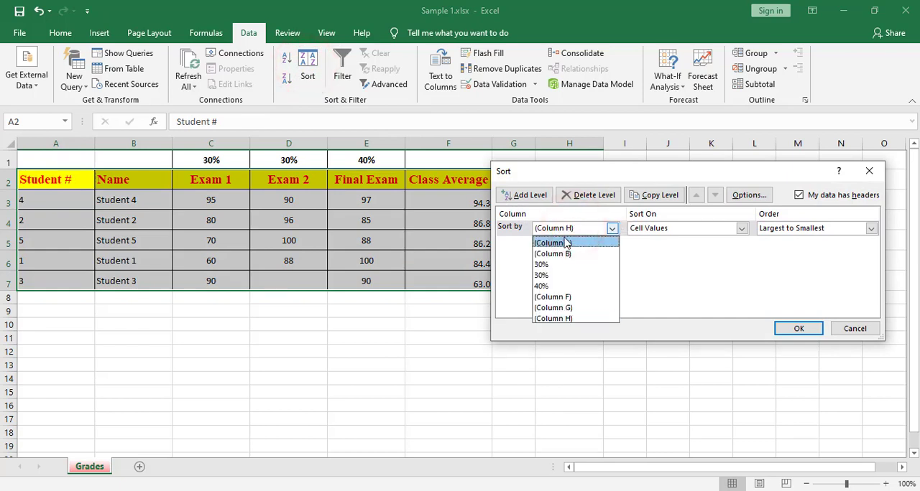
pyautogui.click(853, 329)
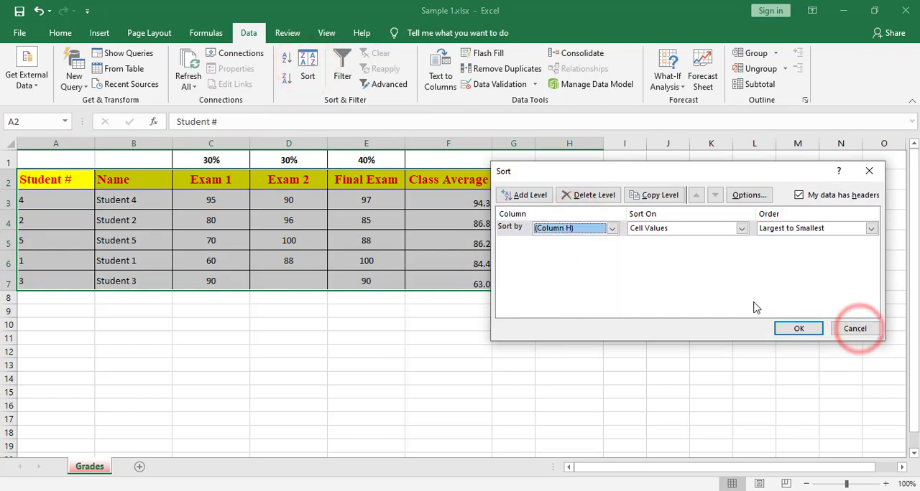
pyautogui.click(854, 329)
pyautogui.moveTo(45, 165); pyautogui.dragTo(467, 284)
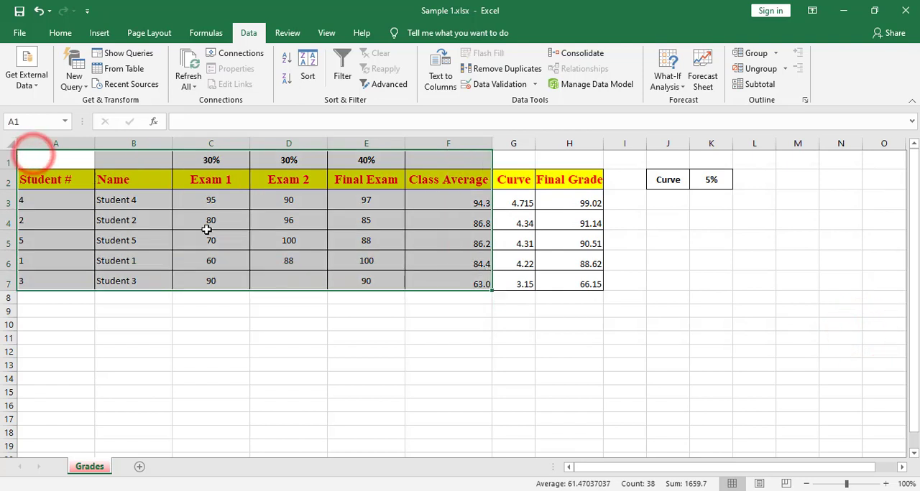
pyautogui.click(208, 226)
# Sort the whole grade table A2:H7 by Student # from smallest to largest.
pyautogui.moveTo(54, 180); pyautogui.dragTo(564, 284)
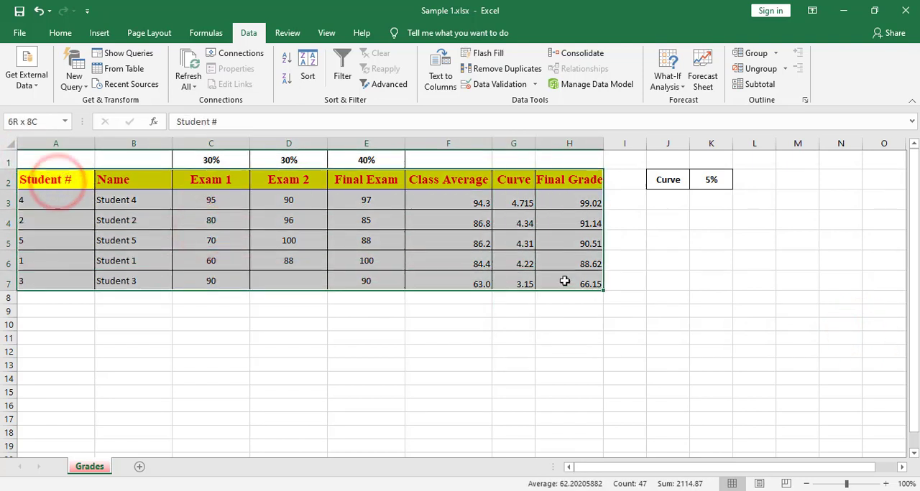
pyautogui.click(308, 72)
pyautogui.click(596, 229)
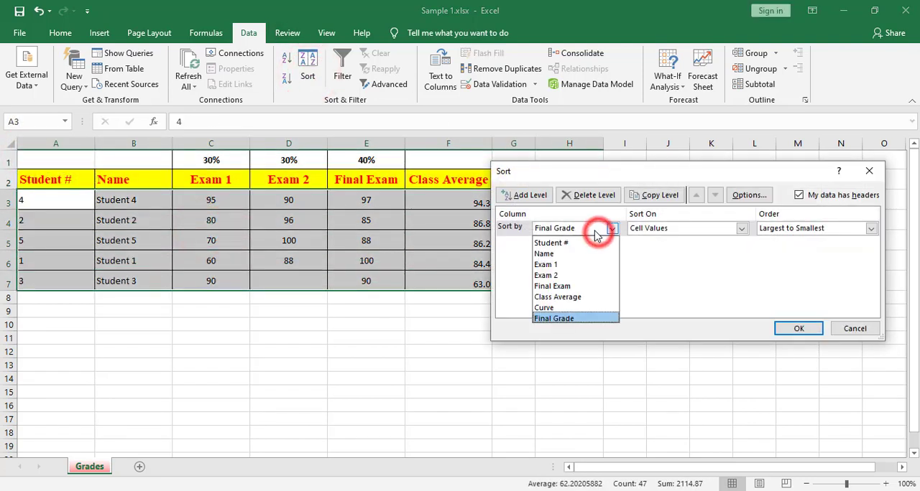
pyautogui.click(568, 242)
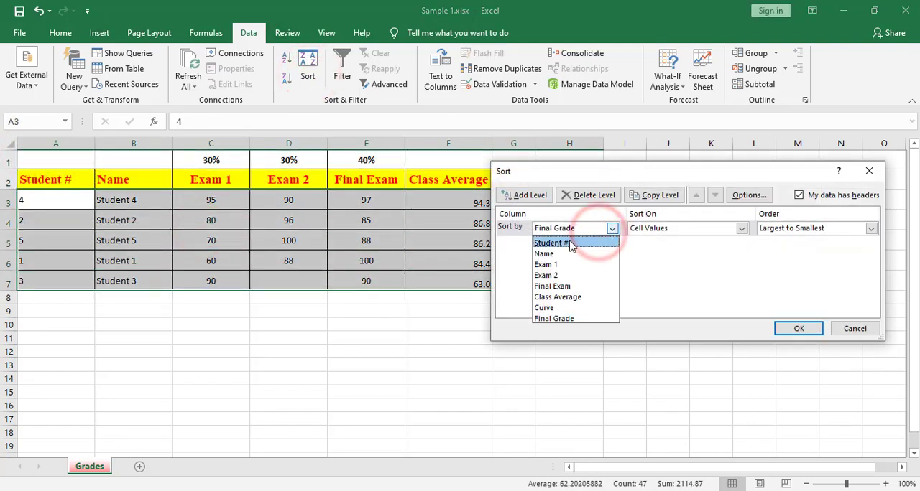
pyautogui.click(808, 229)
pyautogui.click(801, 244)
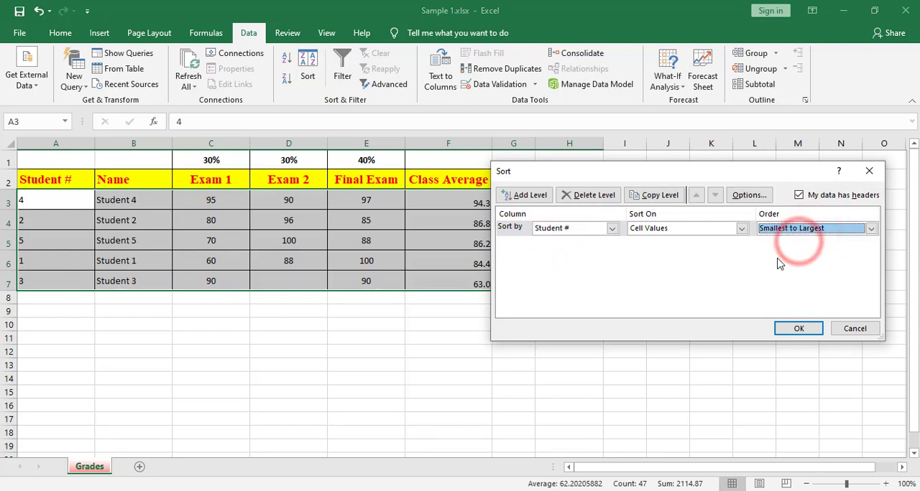
pyautogui.click(797, 327)
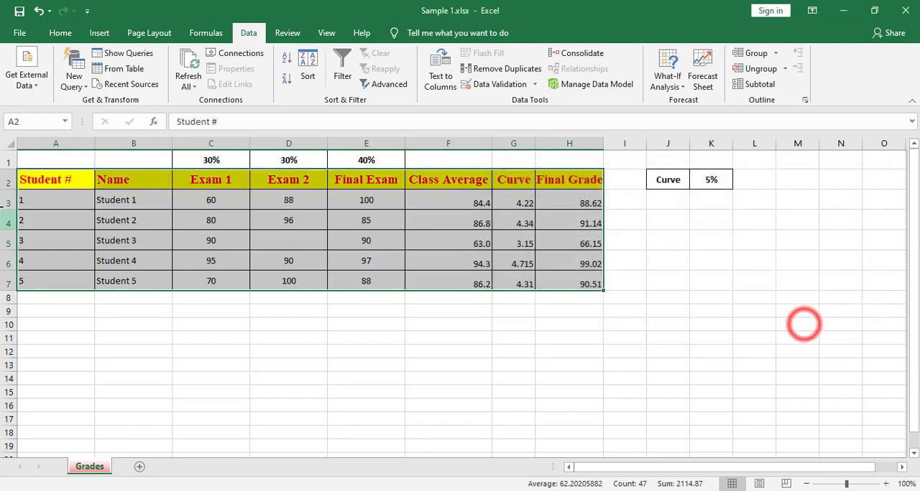
# Turn on filtering for the header row A2:H2 of the grade table.
pyautogui.click(129, 200)
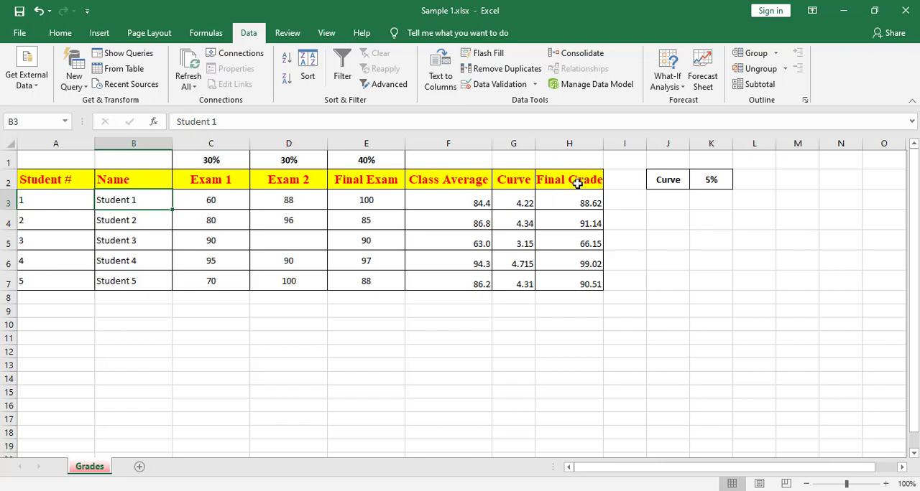
pyautogui.moveTo(585, 184); pyautogui.dragTo(50, 180)
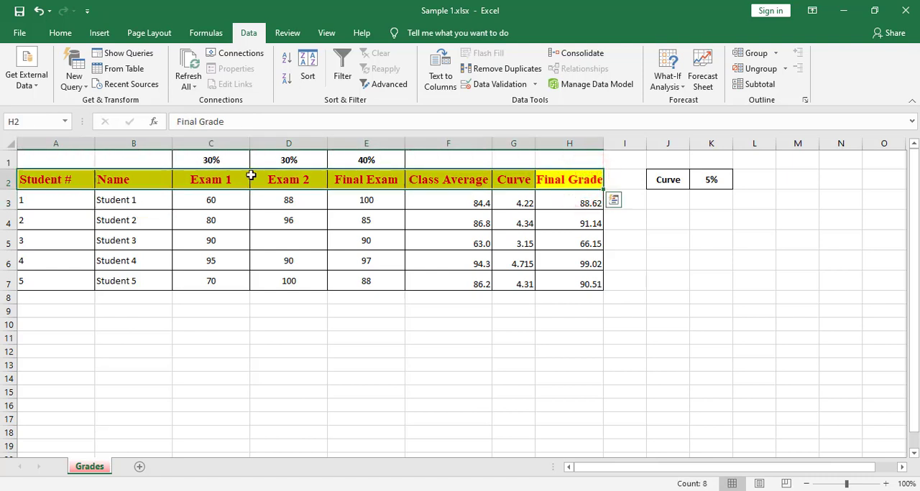
pyautogui.click(342, 70)
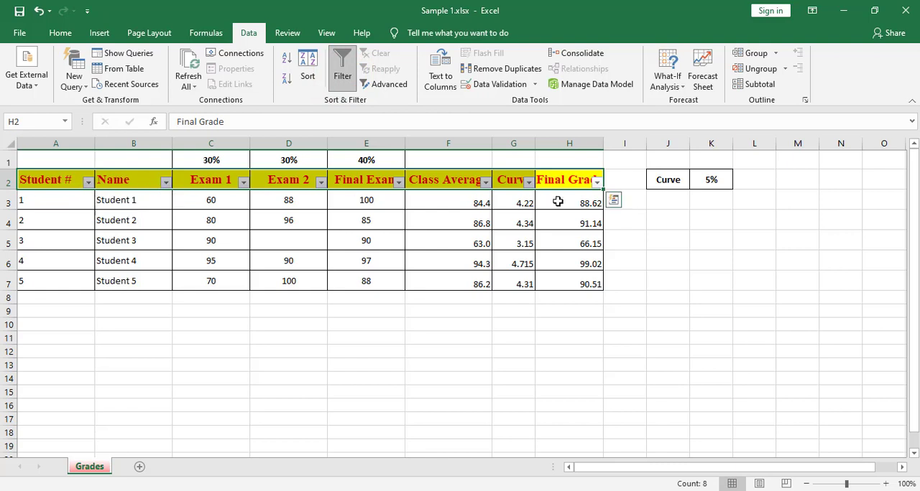
# Filter the Final Grade column to hide the rows with grades 66.15 and 88.62.
pyautogui.click(597, 184)
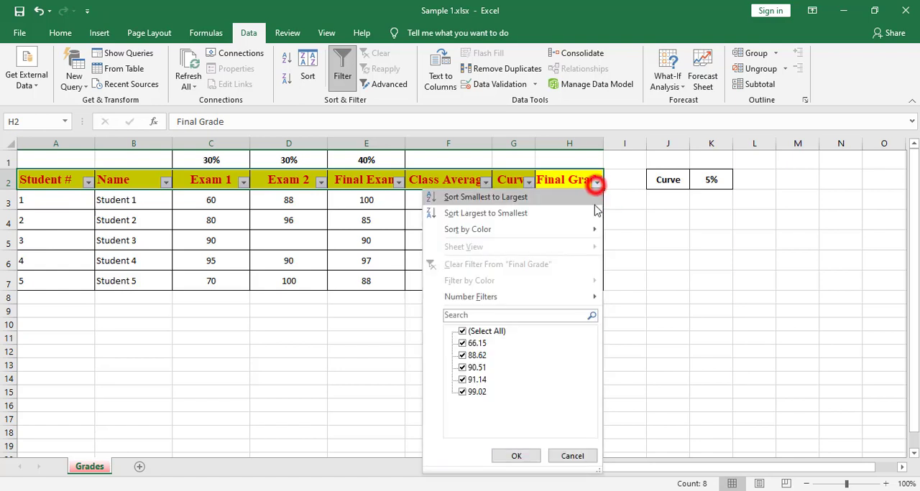
pyautogui.click(462, 343)
pyautogui.click(463, 356)
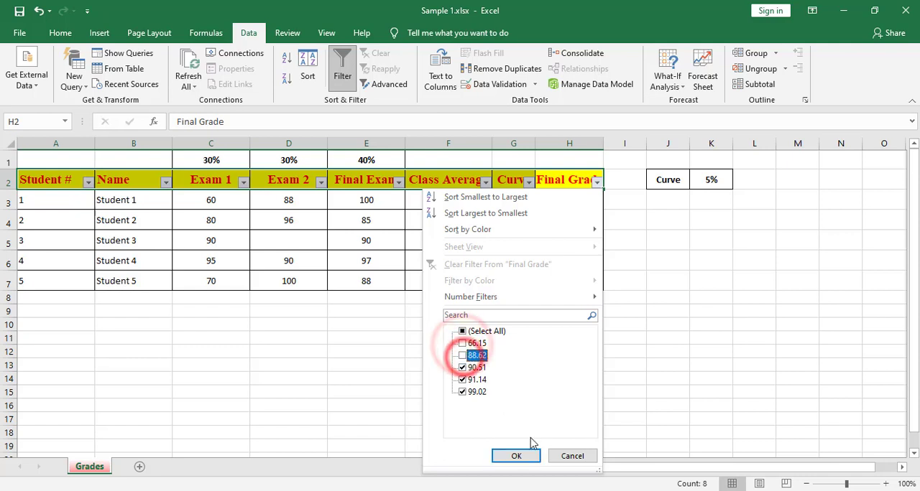
pyautogui.click(518, 455)
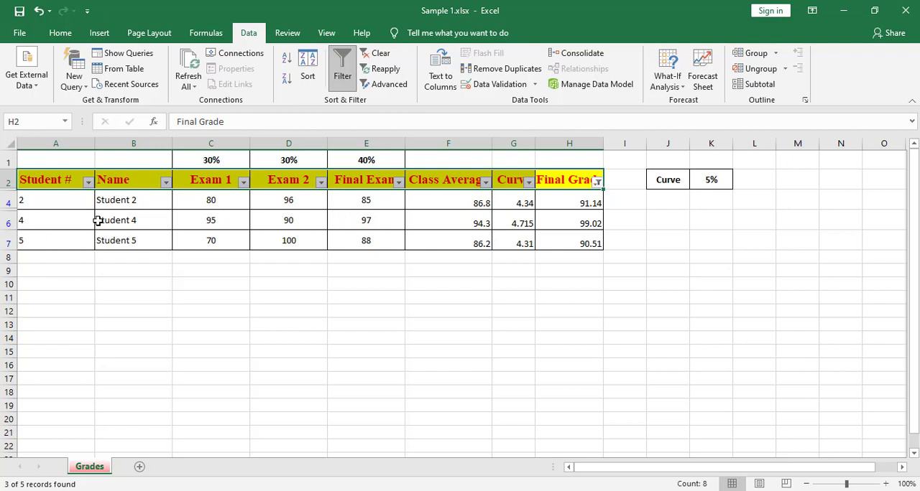
# Select all values again in the Final Grade filter to restore the hidden student rows.
pyautogui.click(598, 182)
pyautogui.click(462, 331)
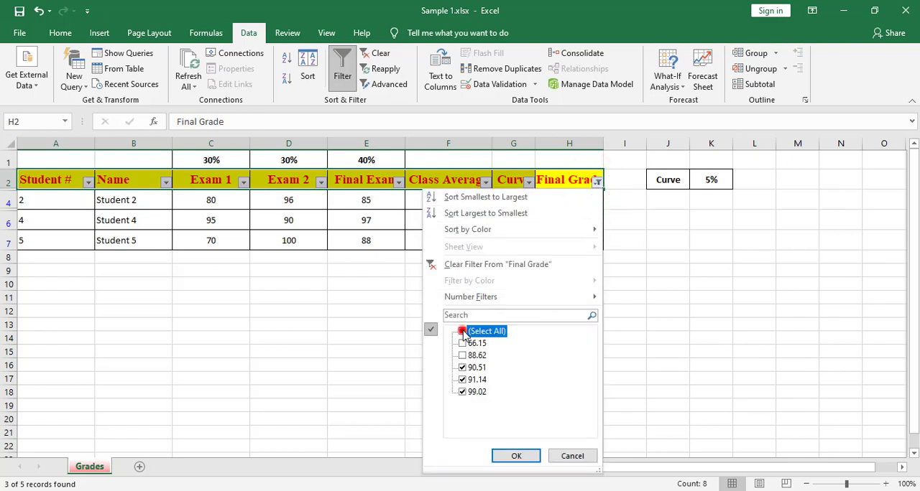
pyautogui.click(516, 456)
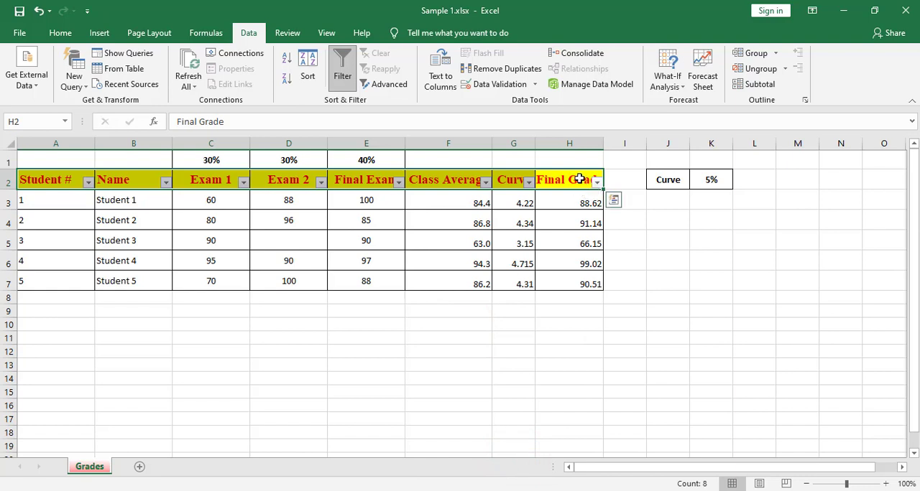
# Turn filtering off and back on for the grade table's header row A2:H2.
pyautogui.moveTo(579, 179); pyautogui.dragTo(37, 180)
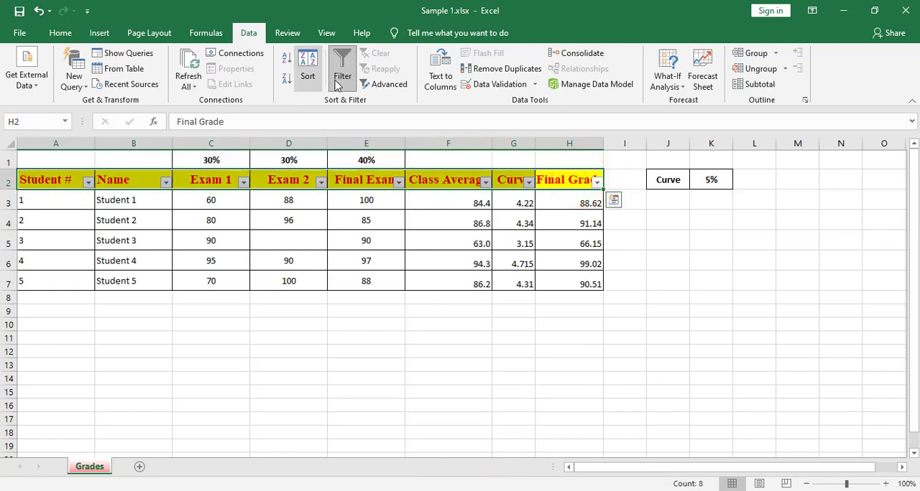
pyautogui.click(341, 63)
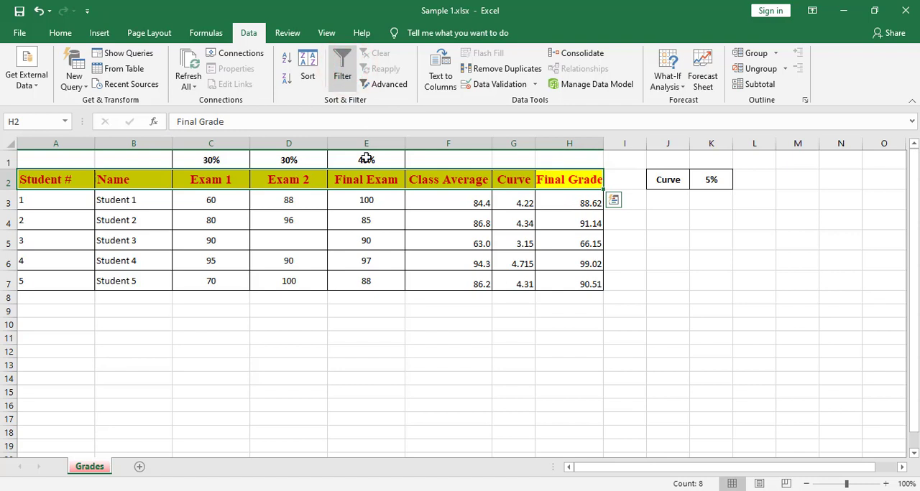
pyautogui.click(342, 69)
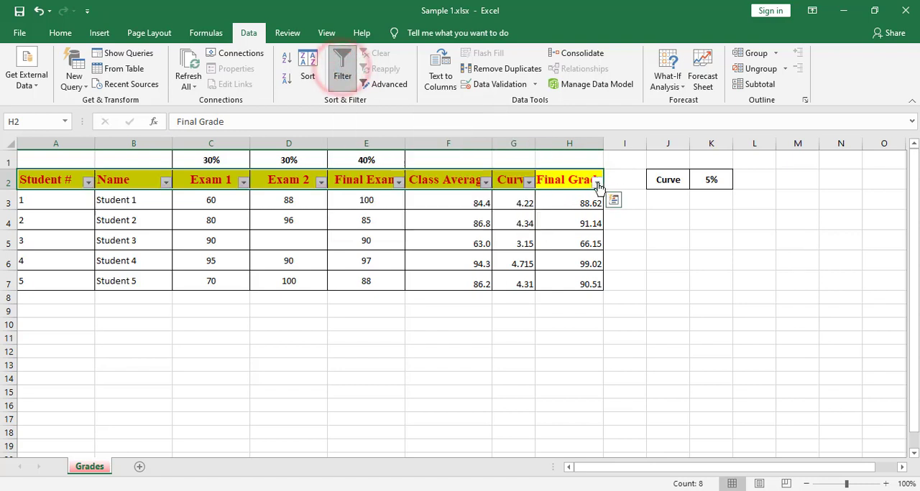
# Filter the Final Grade column to values greater than 90, and remove filtering from the table to restore all rows.
pyautogui.click(597, 183)
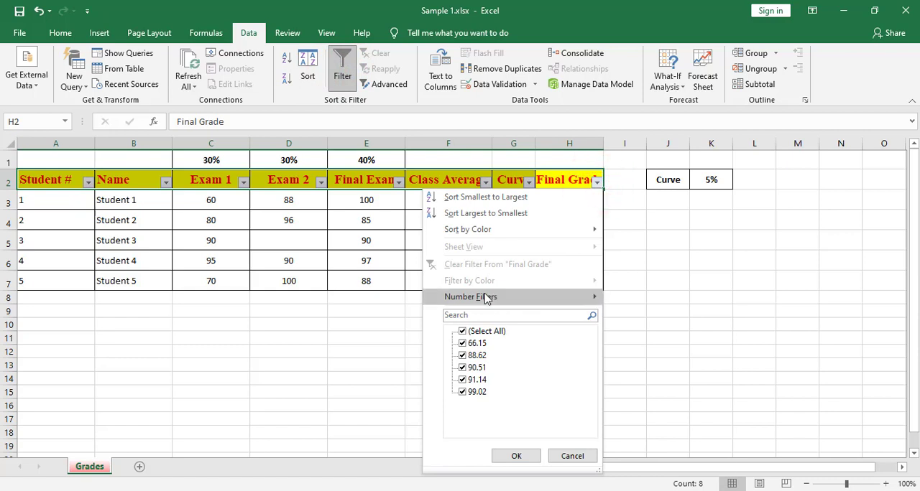
pyautogui.moveTo(507, 301)
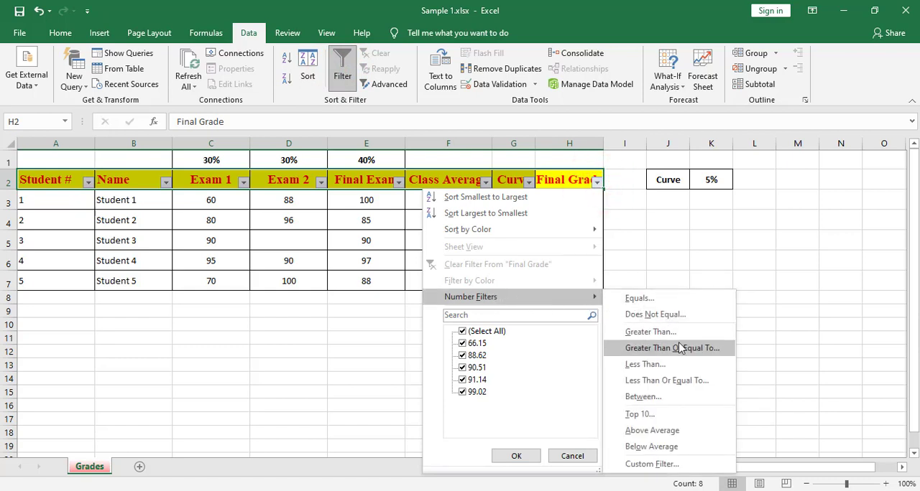
pyautogui.click(655, 332)
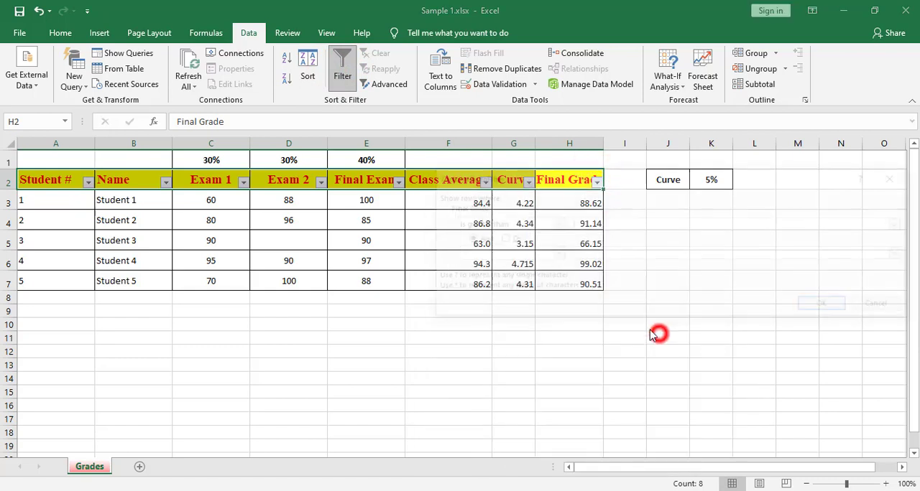
pyautogui.write('90')
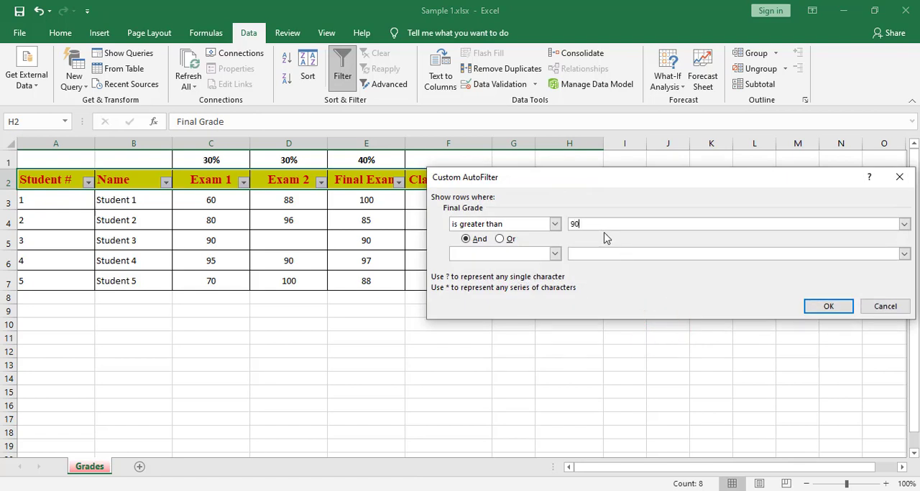
pyautogui.click(829, 306)
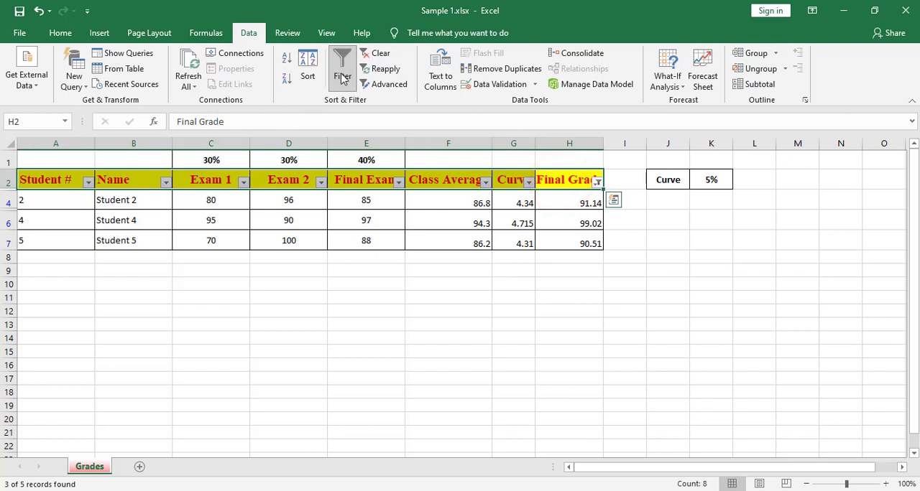
pyautogui.click(342, 78)
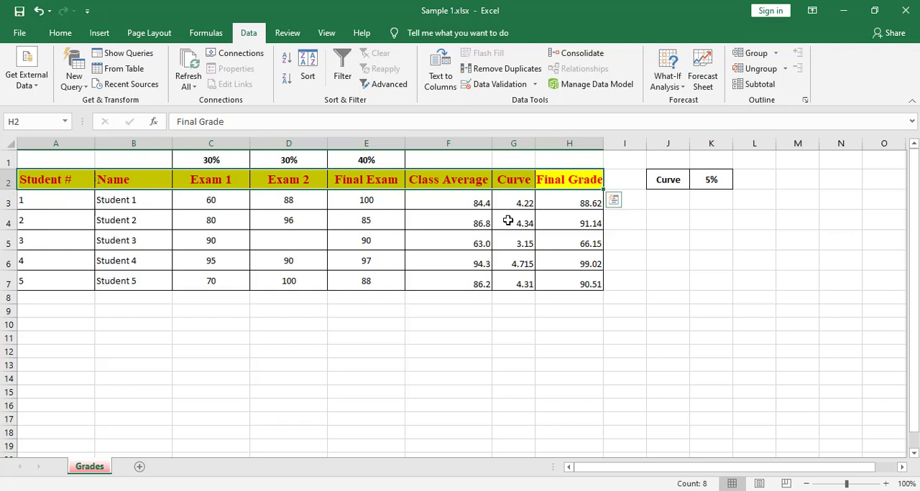
# Hide the Curve column G.
pyautogui.click(514, 145)
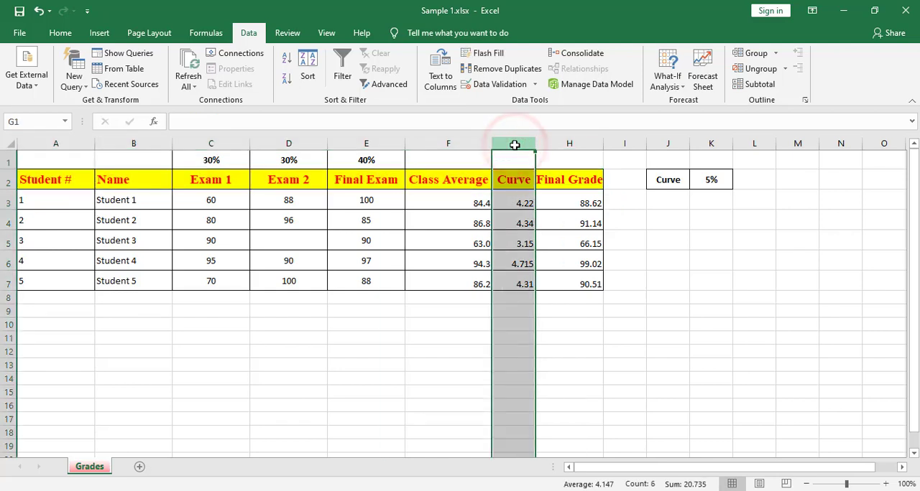
pyautogui.rightClick(516, 147)
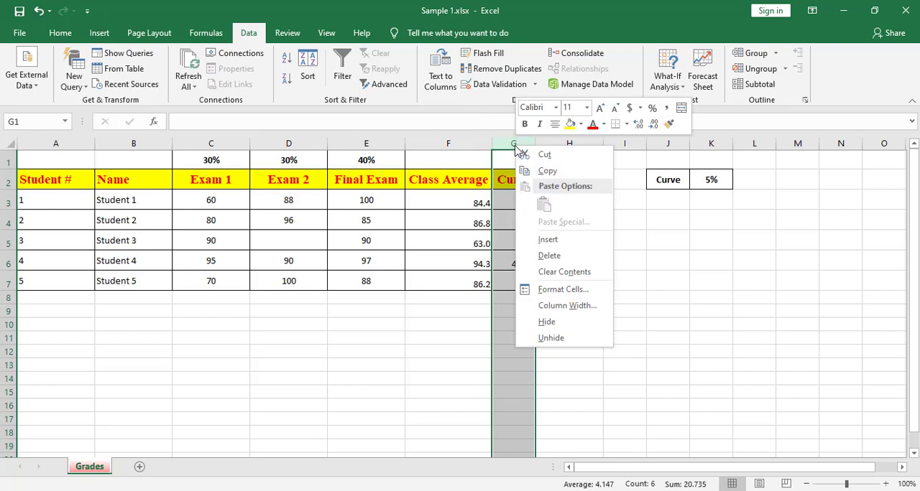
pyautogui.click(547, 322)
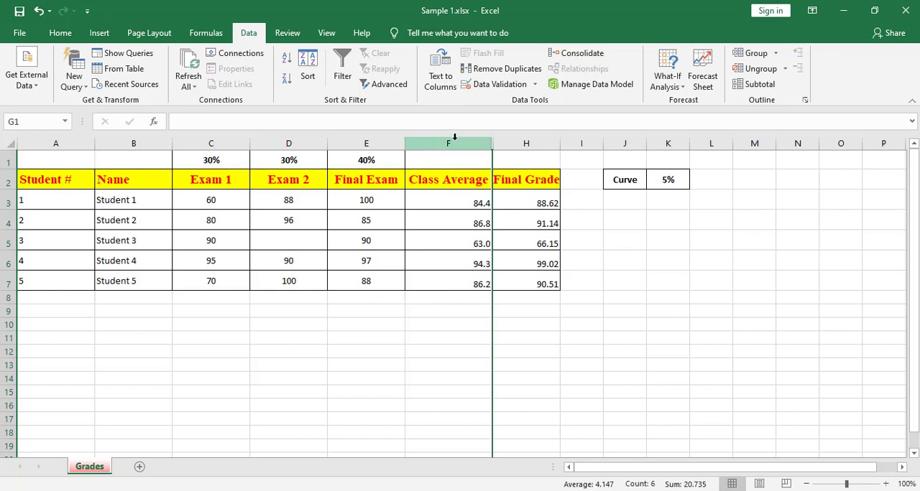
# Unhide the Curve column G between columns F and H.
pyautogui.moveTo(454, 136); pyautogui.dragTo(528, 139)
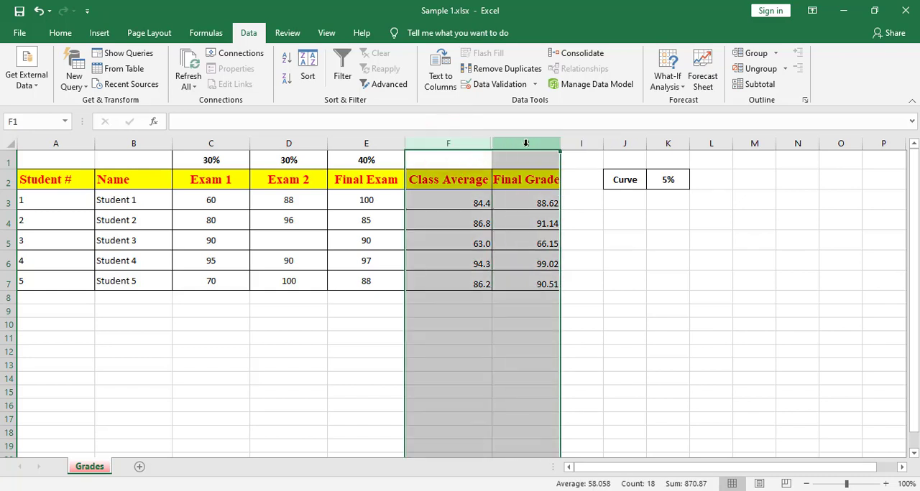
pyautogui.rightClick(527, 148)
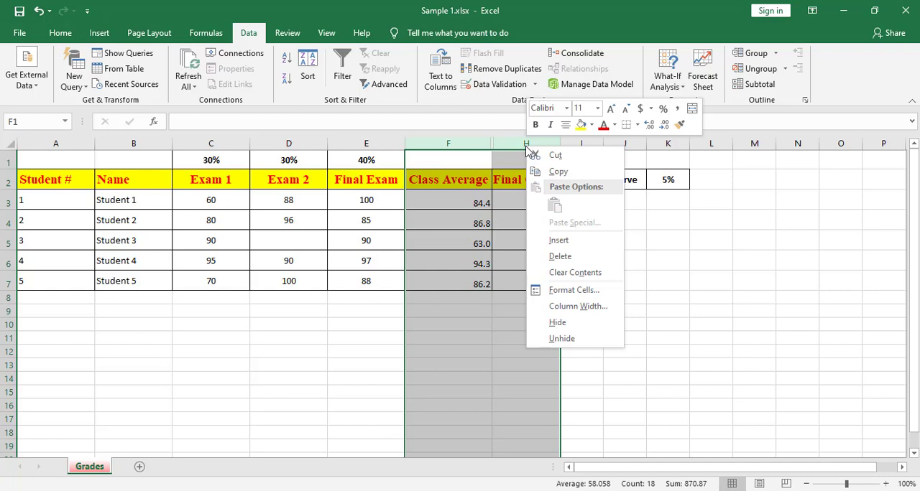
pyautogui.click(557, 338)
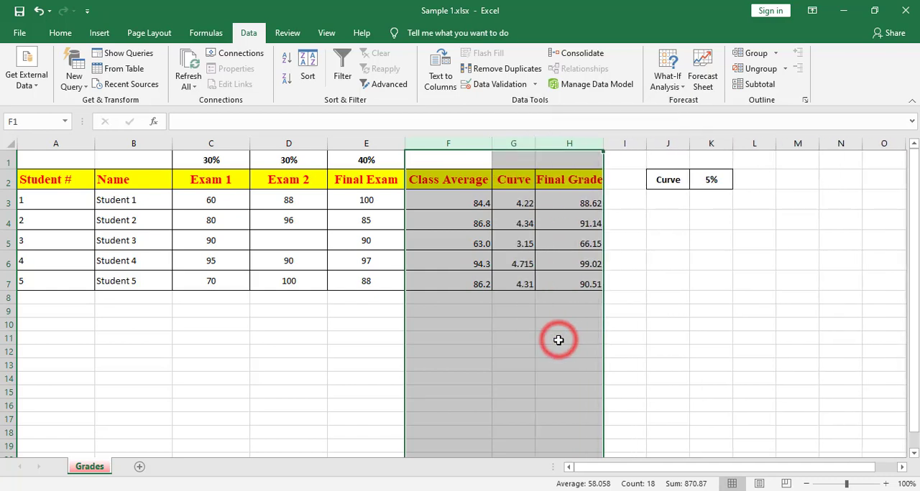
# Hide row 5, which holds Student 3.
pyautogui.click(6, 242)
pyautogui.rightClick(6, 245)
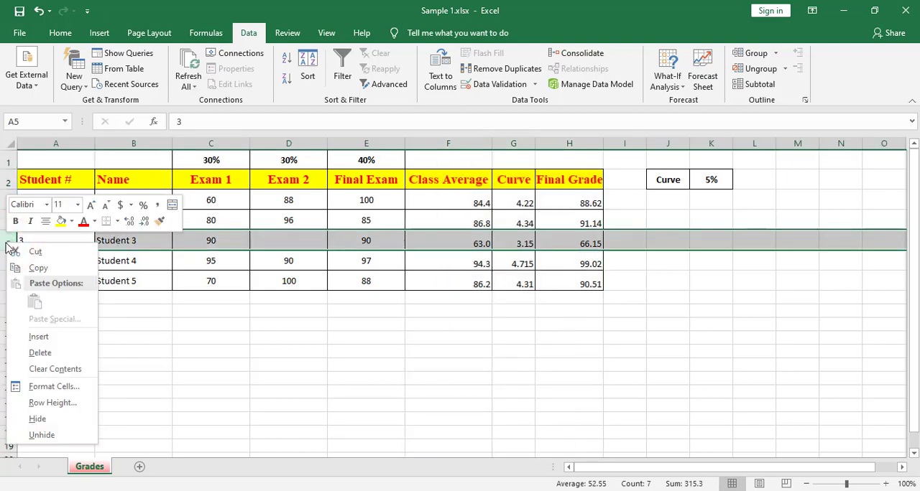
pyautogui.click(36, 421)
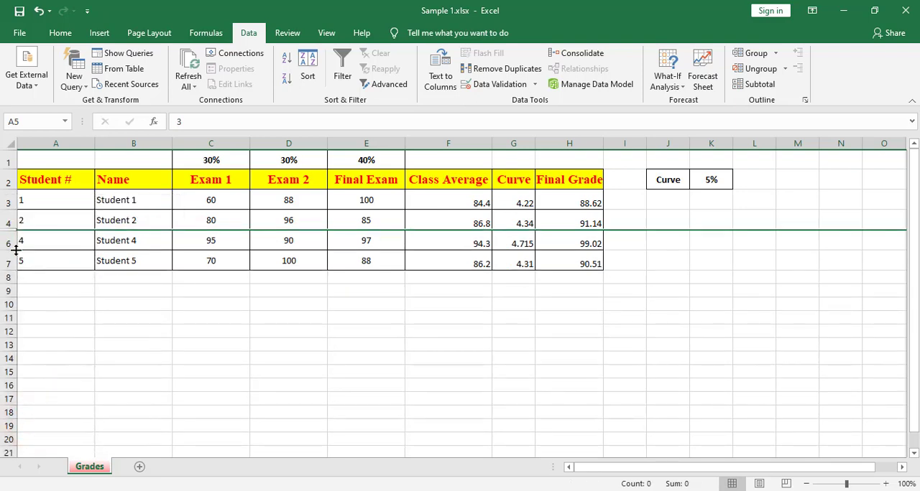
# Unhide row 5 between rows 4 and 6, and select cell A5.
pyautogui.moveTo(9, 221); pyautogui.dragTo(5, 242)
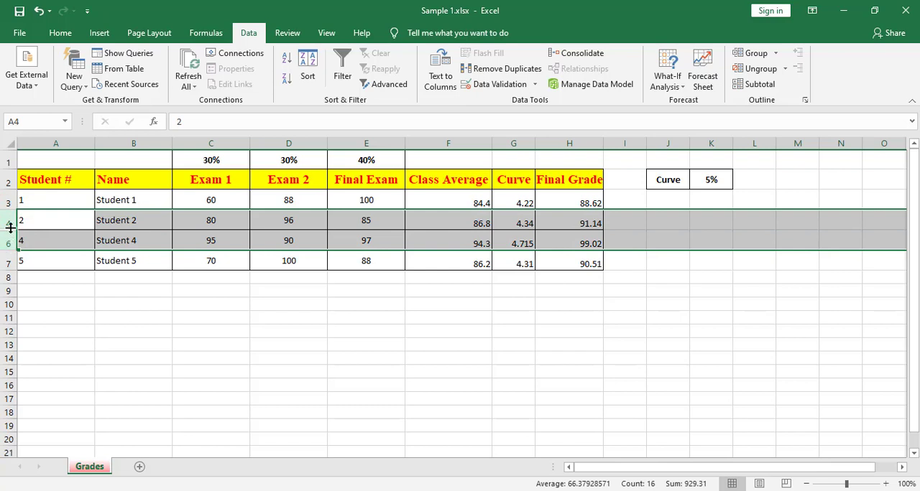
pyautogui.rightClick(10, 223)
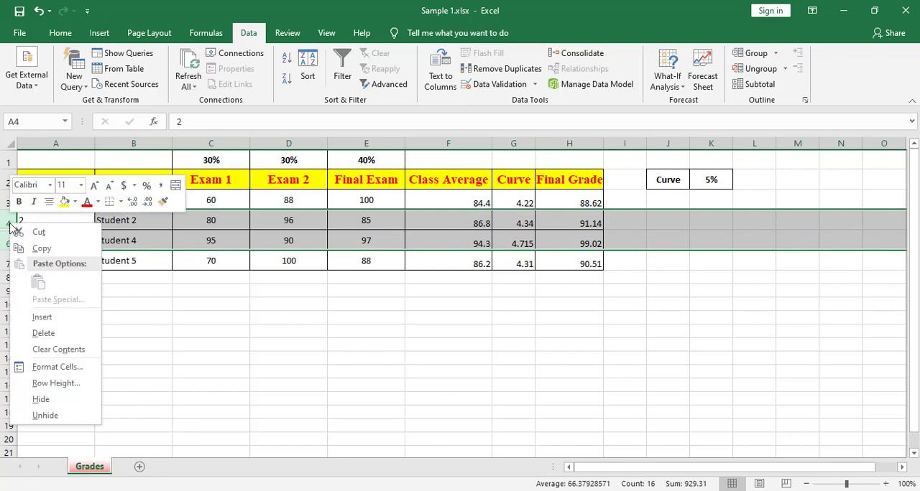
pyautogui.click(45, 416)
pyautogui.click(85, 241)
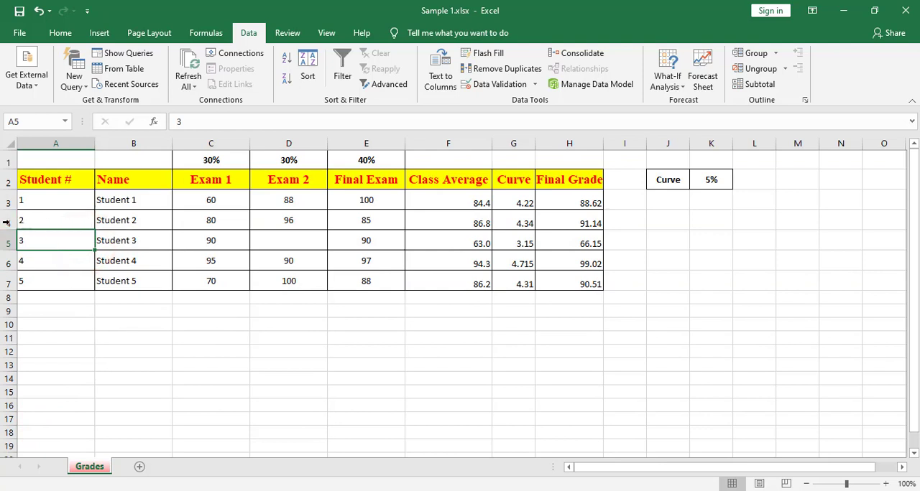
# Hide rows 4 and 5, which hold Student 2 and Student 3.
pyautogui.moveTo(5, 222); pyautogui.dragTo(9, 242)
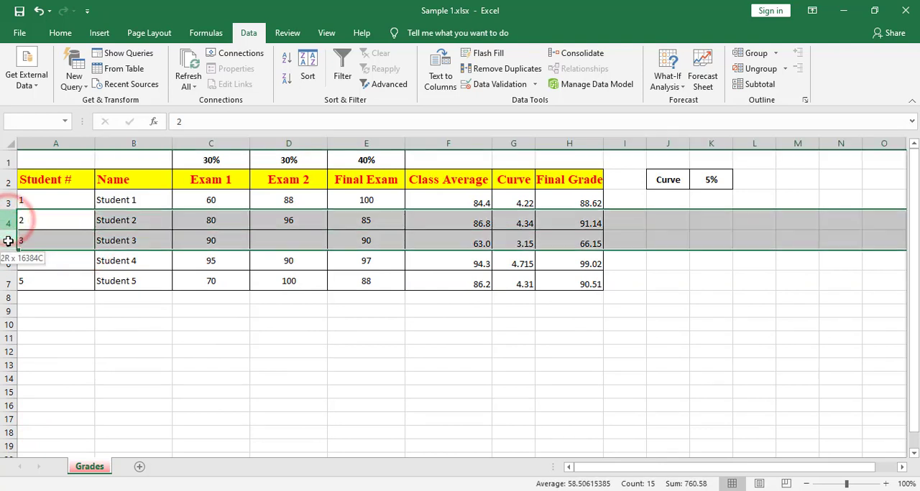
pyautogui.rightClick(6, 222)
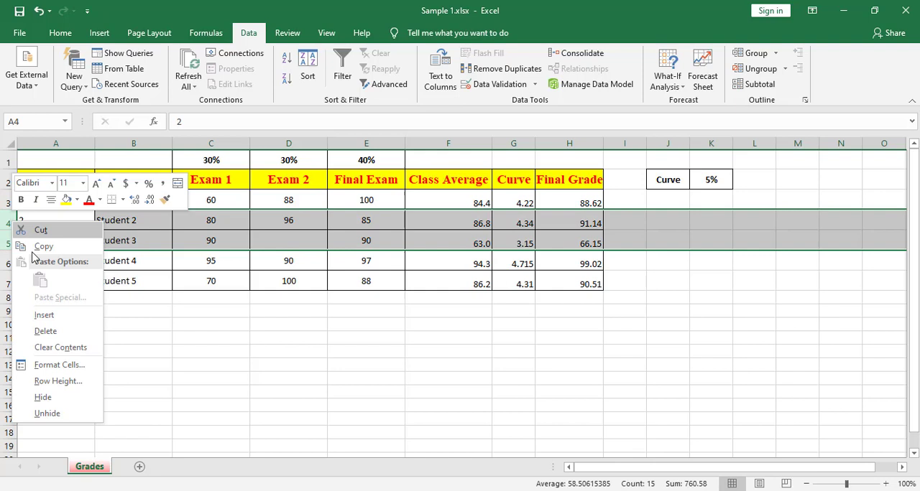
pyautogui.click(49, 400)
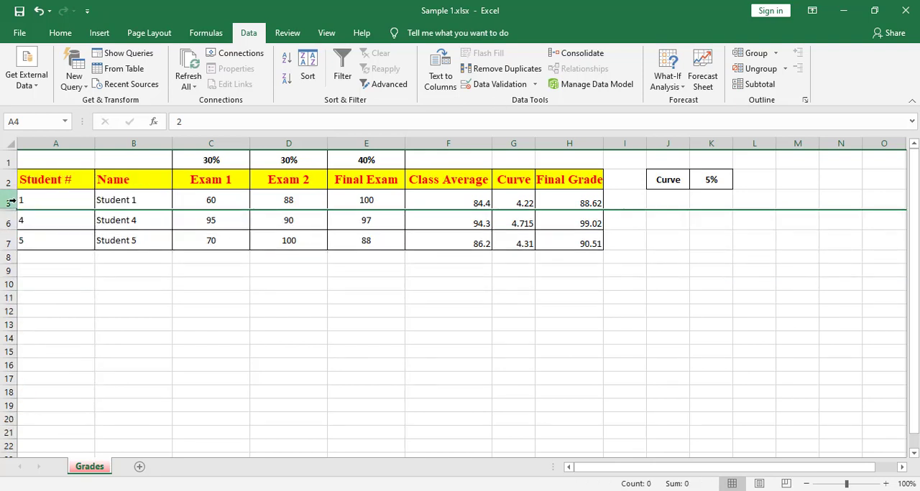
# Unhide rows 4 and 5 between rows 3 and 6.
pyautogui.moveTo(9, 202); pyautogui.dragTo(14, 227)
pyautogui.rightClick(15, 227)
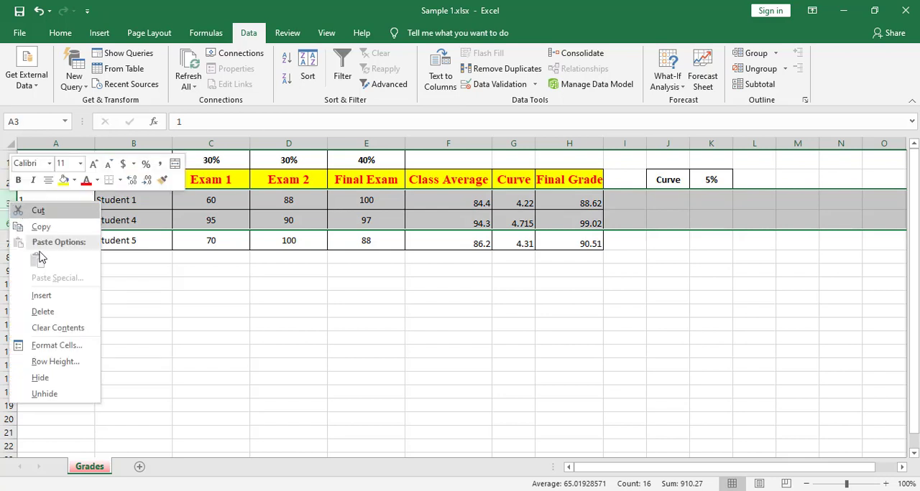
pyautogui.click(47, 397)
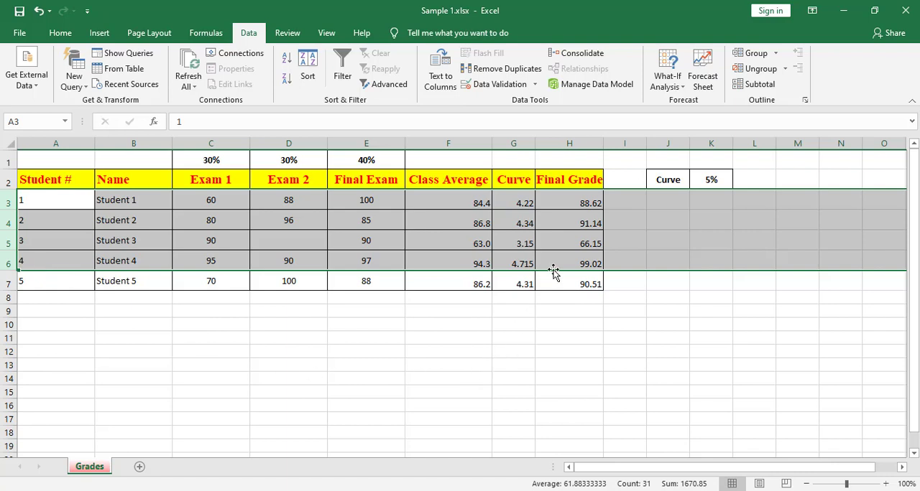
# Select the Final Grade values H3:H7 and open the Highlight Cells Rules conditional formatting options.
pyautogui.click(576, 202)
pyautogui.moveTo(577, 256); pyautogui.dragTo(576, 276)
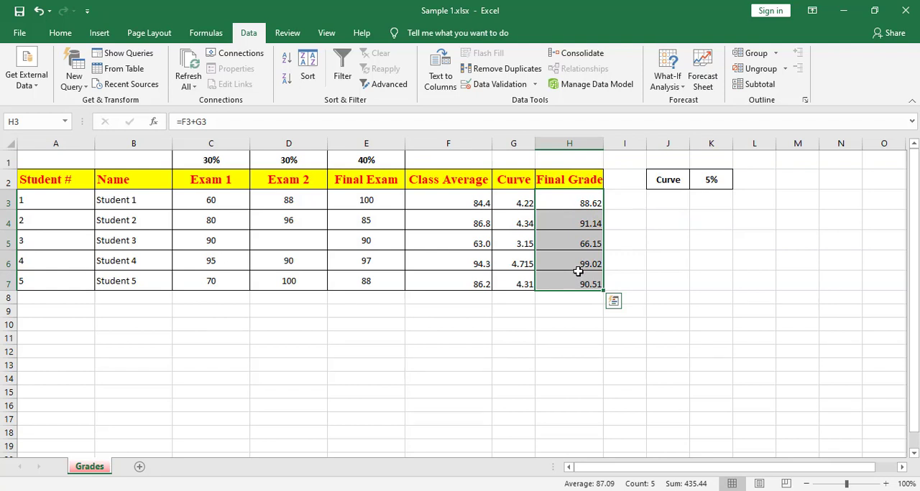
pyautogui.click(593, 243)
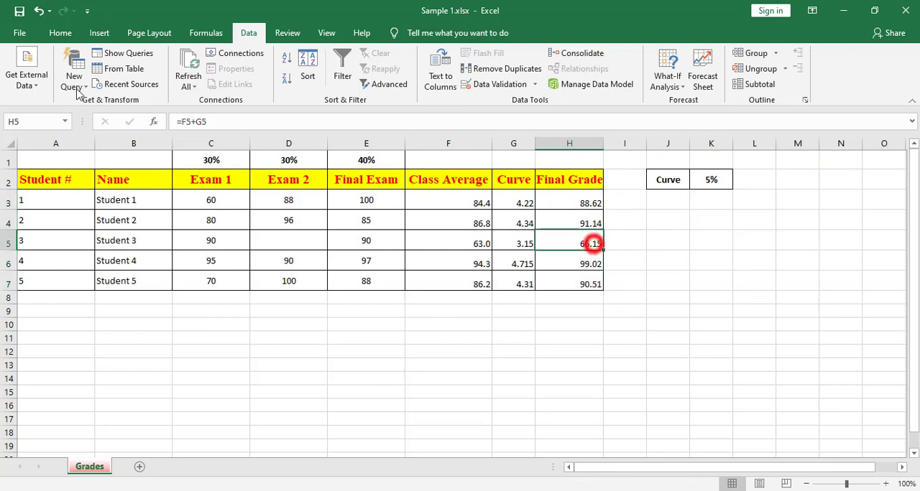
pyautogui.click(59, 32)
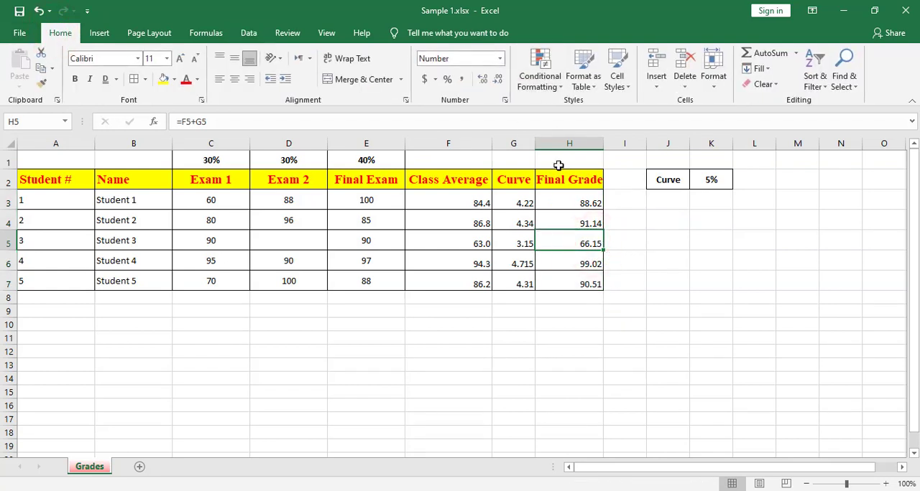
pyautogui.moveTo(577, 201); pyautogui.dragTo(576, 273)
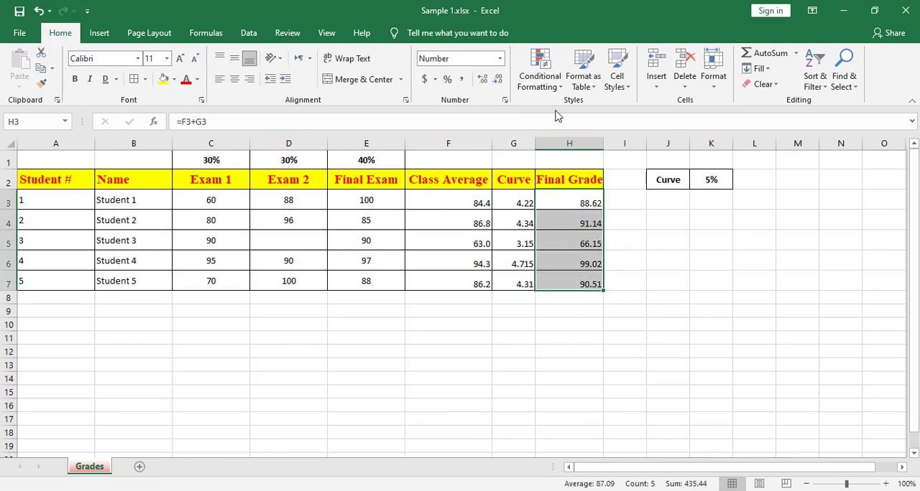
pyautogui.click(558, 84)
pyautogui.moveTo(586, 110)
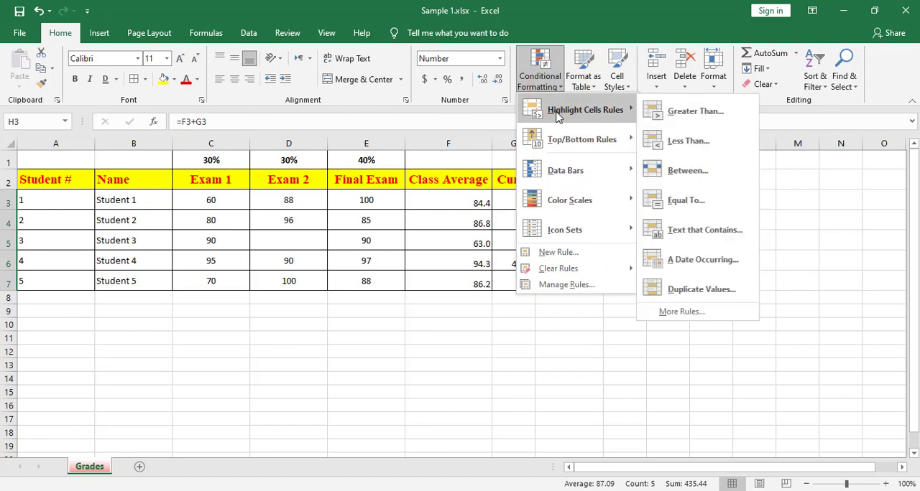
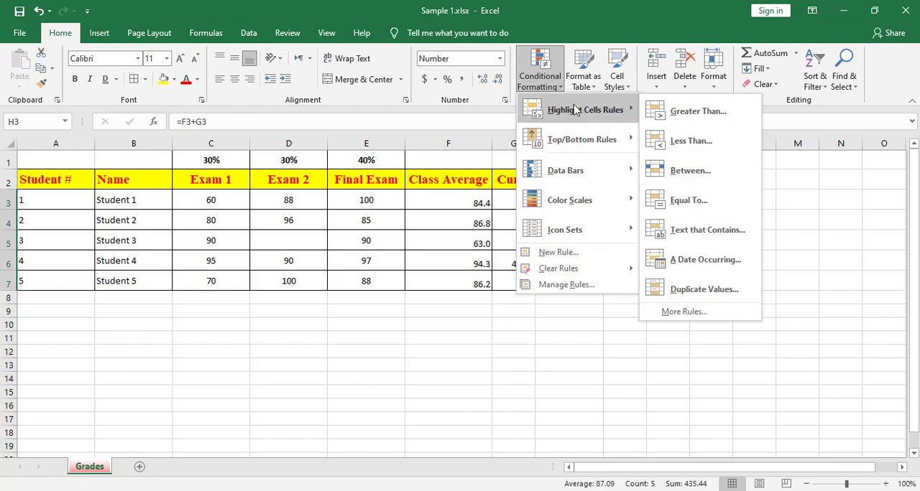
# Add a Less Than rule to the Final Grade values, formatting grades under 70 with Light Red Fill with Dark Red Text.
pyautogui.click(691, 142)
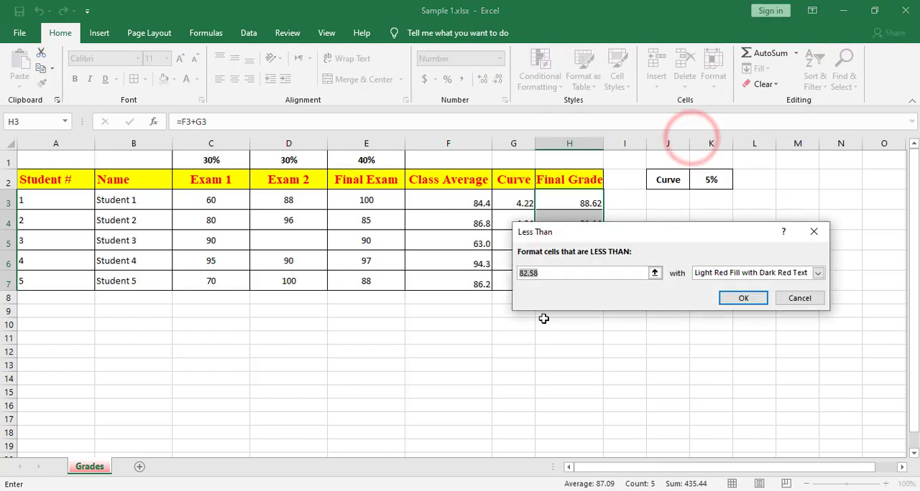
pyautogui.write('70')
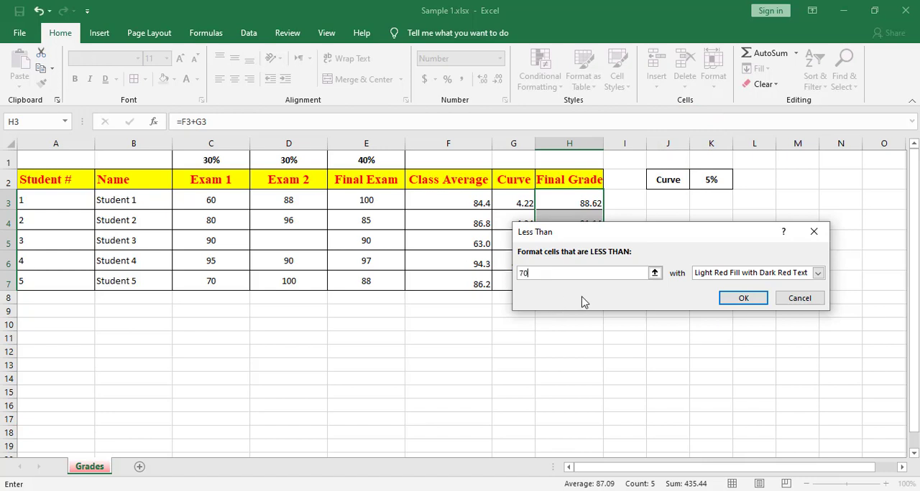
pyautogui.click(704, 277)
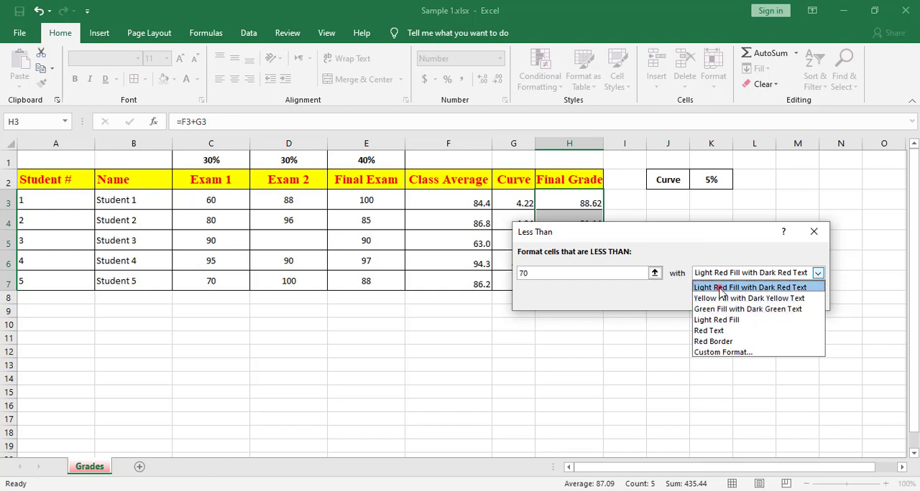
pyautogui.click(720, 287)
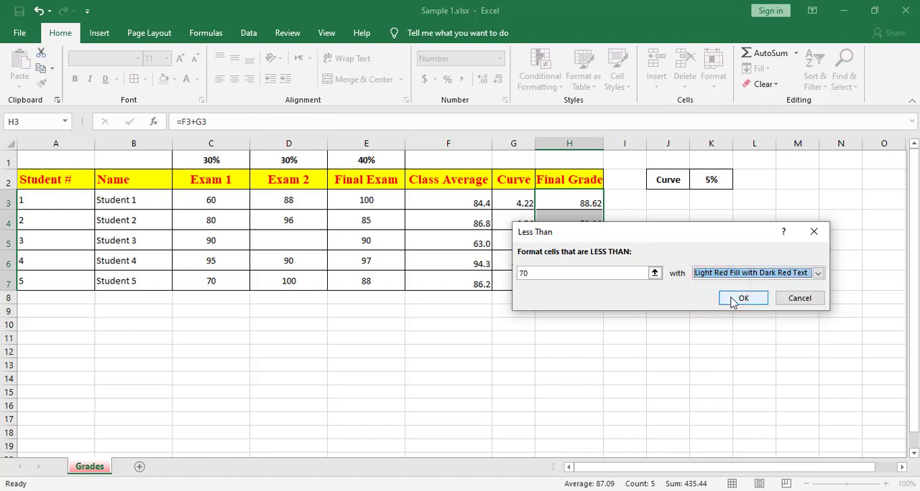
pyautogui.click(740, 298)
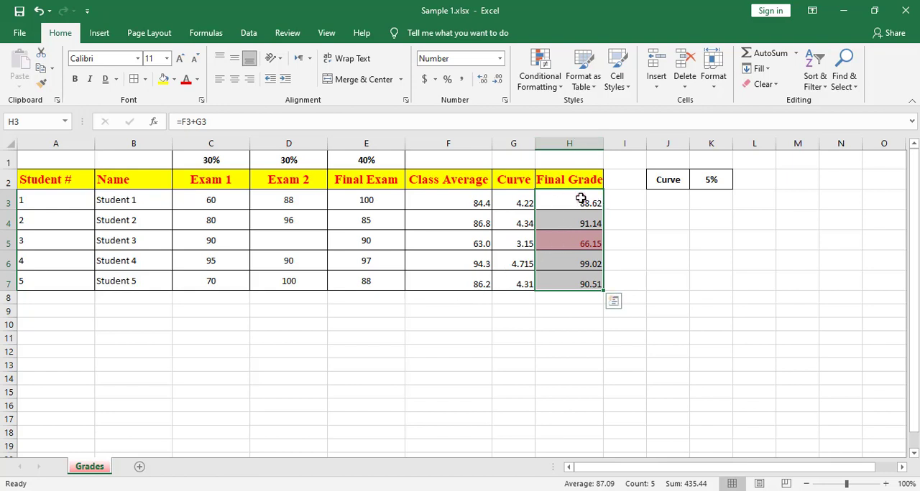
# Add a Between rule to the Final Grade values, formatting grades from 70 to 90 with Yellow Fill with Dark Yellow Text.
pyautogui.click(546, 90)
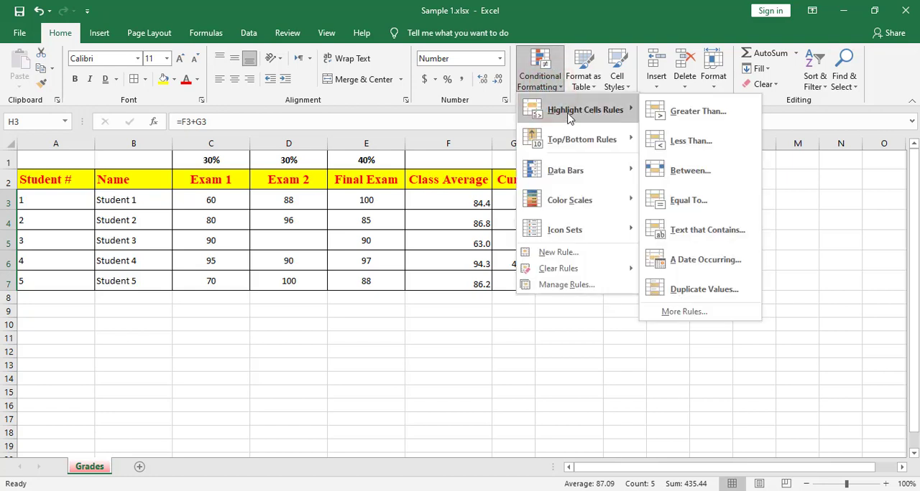
pyautogui.click(688, 171)
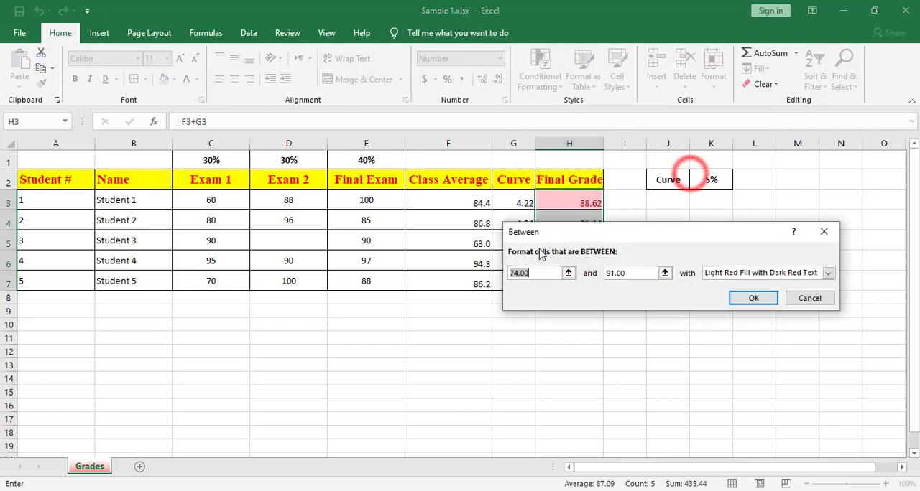
pyautogui.write('70')
pyautogui.doubleClick(627, 273)
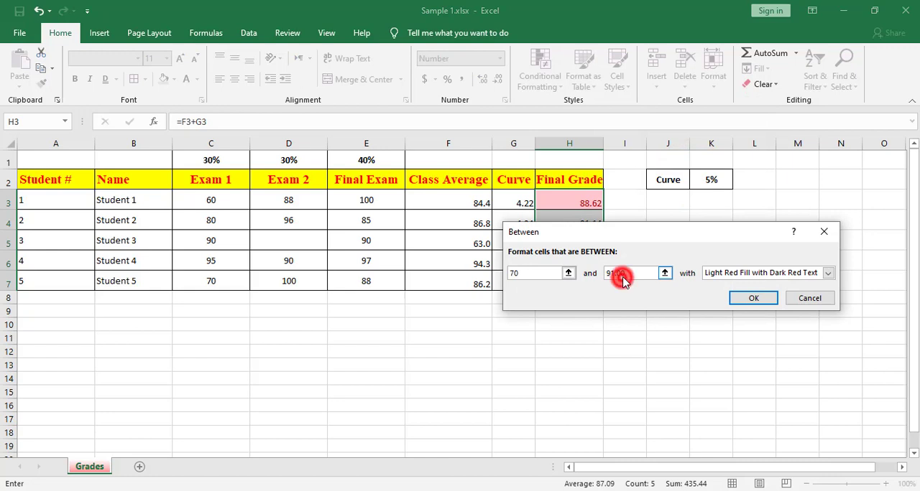
pyautogui.write('90')
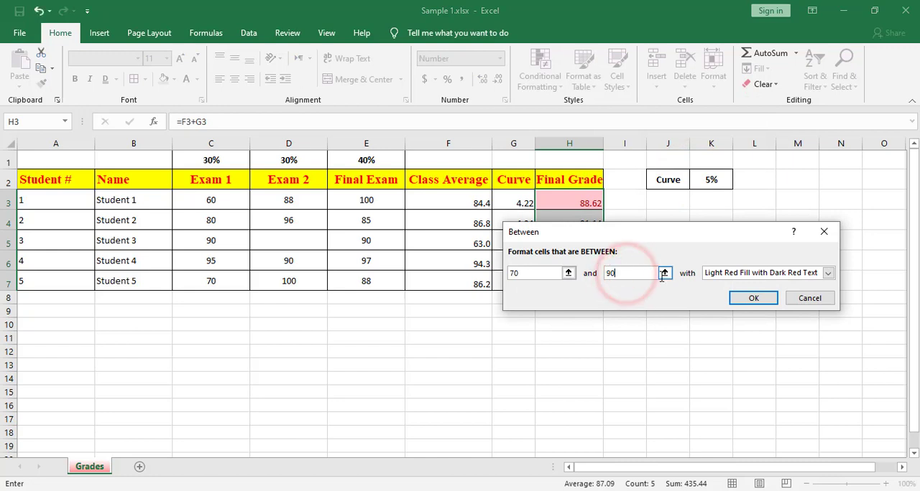
pyautogui.click(735, 275)
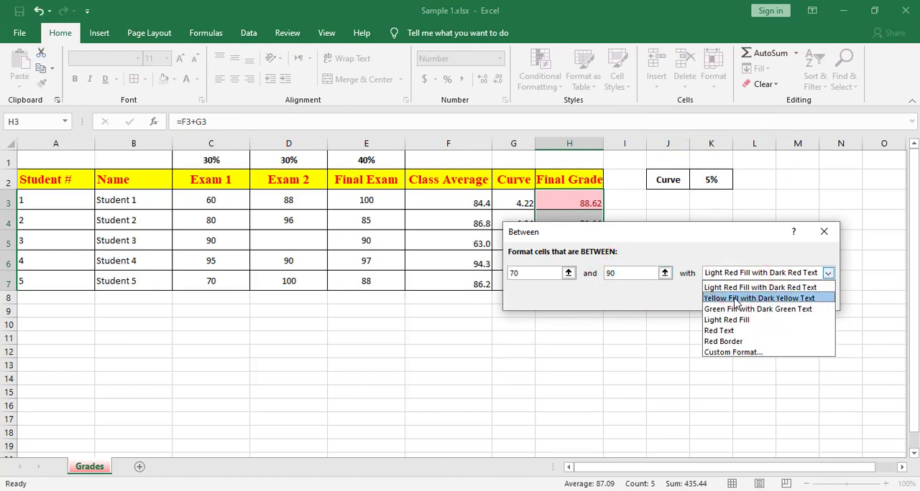
pyautogui.click(736, 298)
pyautogui.click(744, 300)
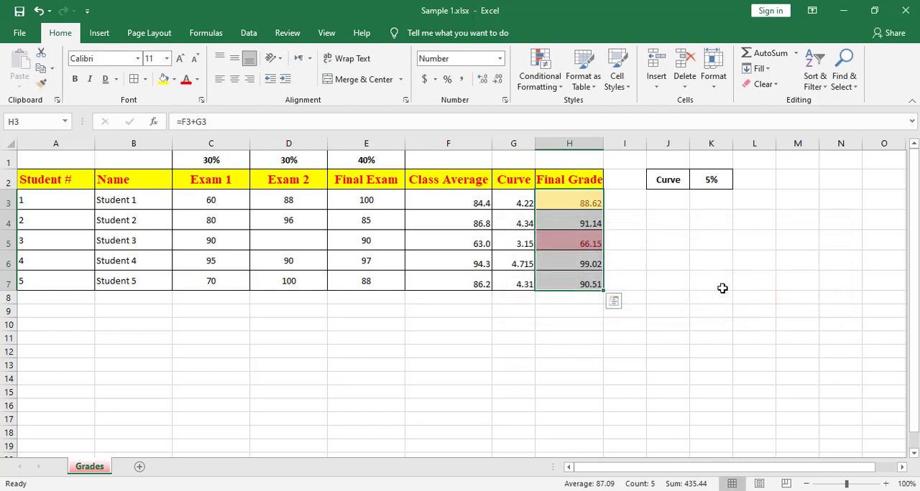
# Add a Greater Than rule to the Final Grade values, formatting grades above 90 with Green Fill with Dark Green Text, and deselect the range.
pyautogui.click(547, 86)
pyautogui.moveTo(547, 110)
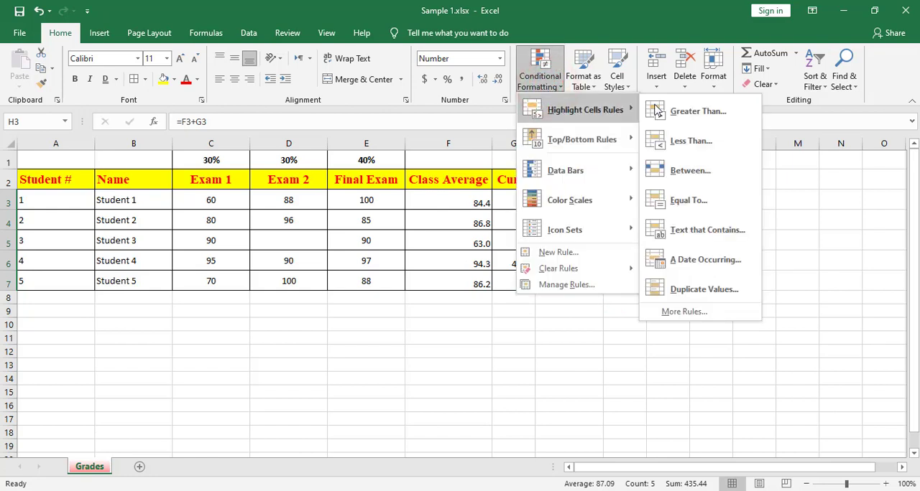
pyautogui.click(698, 111)
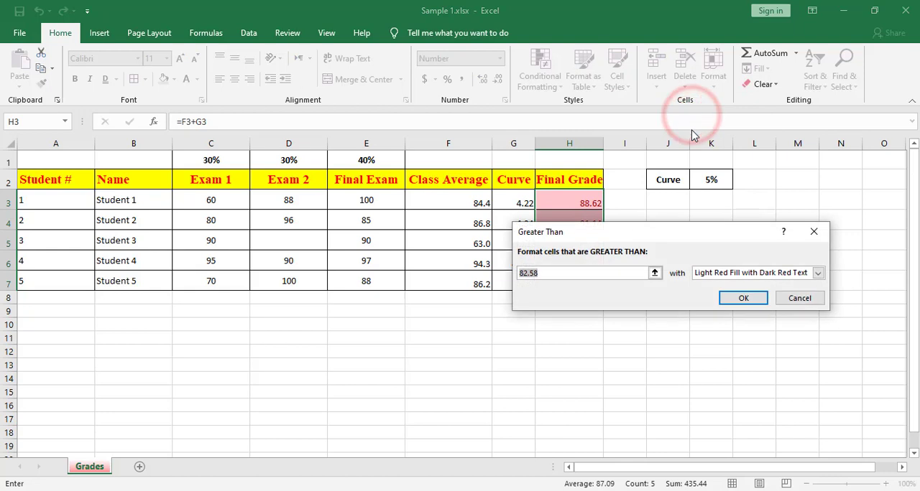
pyautogui.write('90')
pyautogui.click(792, 273)
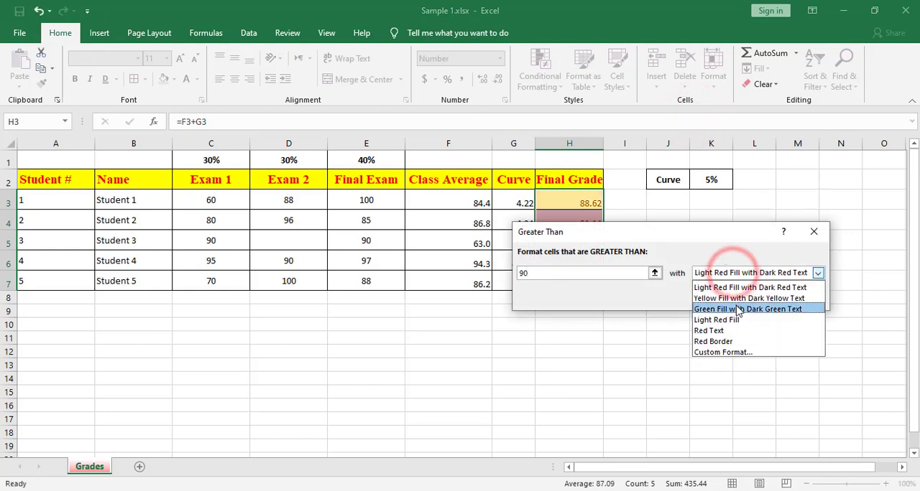
pyautogui.click(790, 309)
pyautogui.click(743, 298)
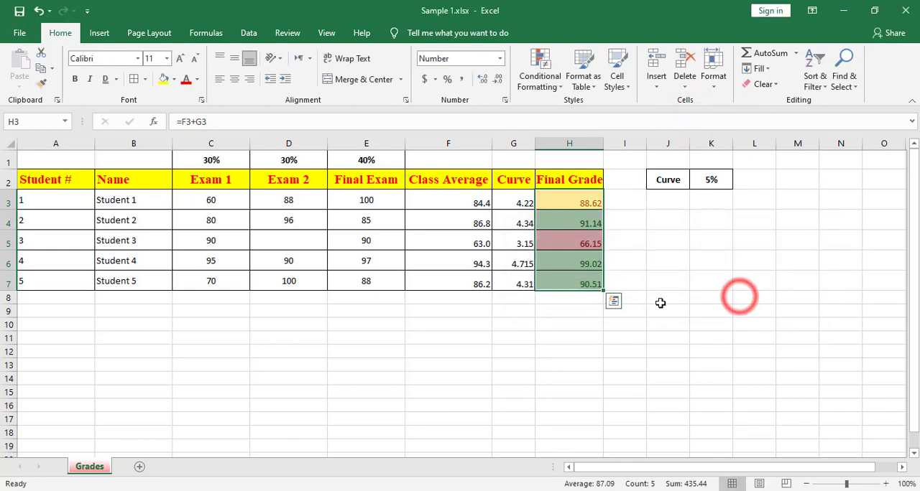
pyautogui.click(659, 303)
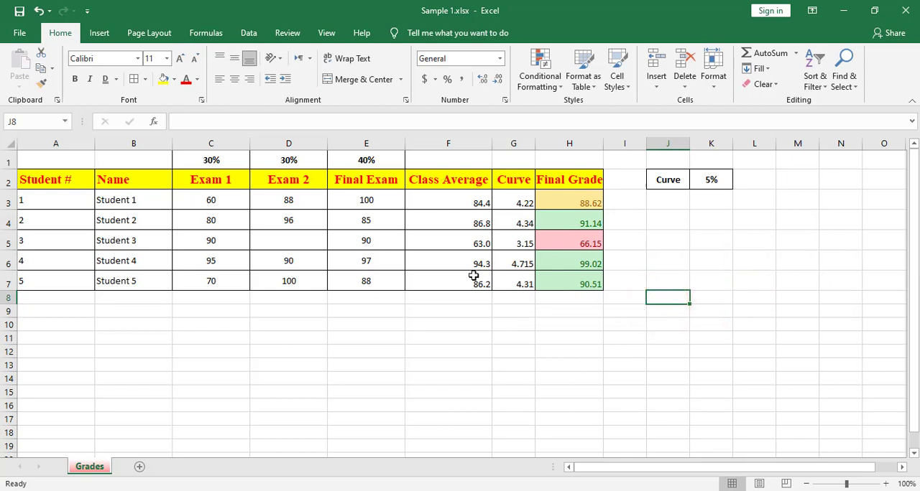
# Enter 90 as Student 3's Exam 2 score in D5 to test the formatting rules, and undo the entry.
pyautogui.click(268, 241)
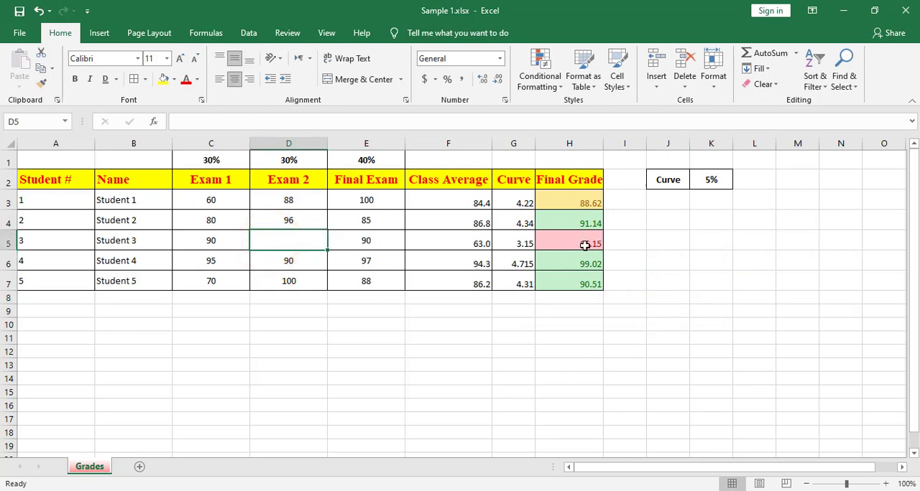
pyautogui.click(305, 280)
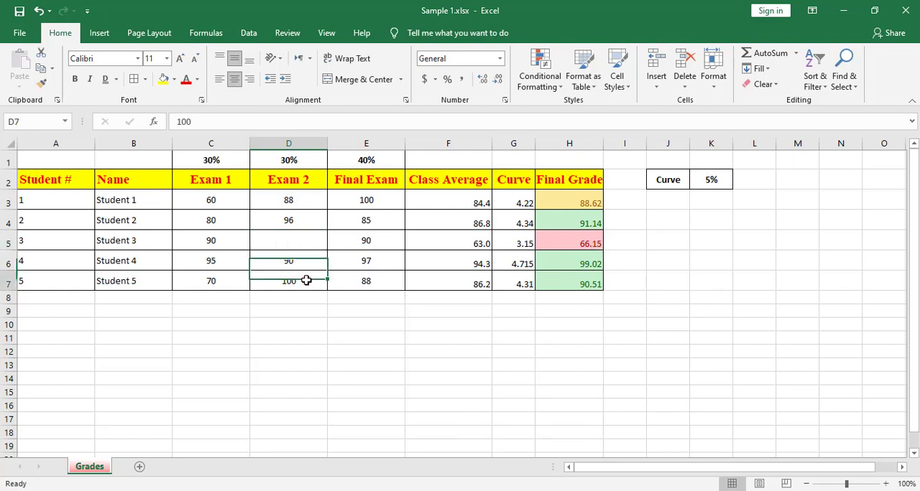
pyautogui.click(289, 240)
pyautogui.write('90')
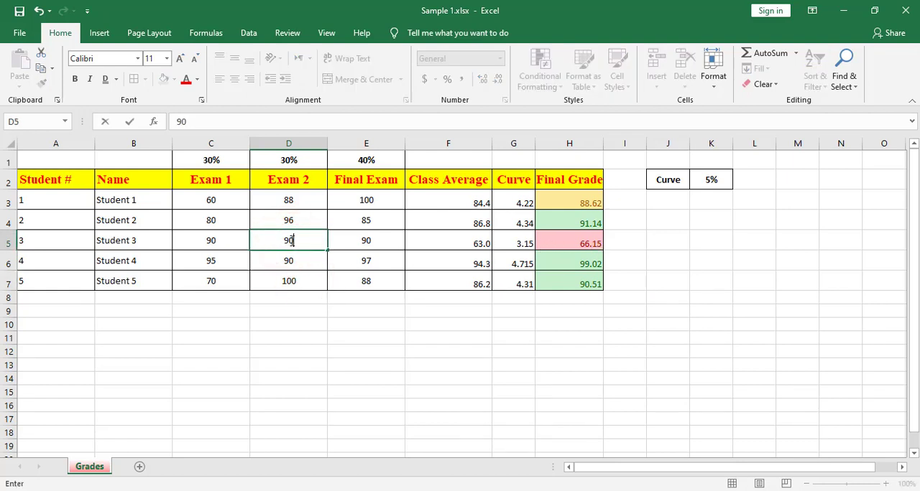
pyautogui.click(298, 267)
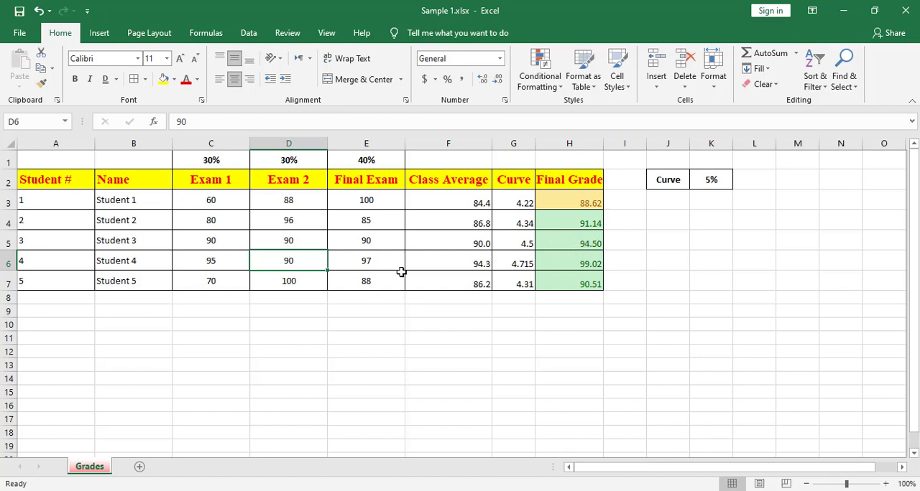
pyautogui.hotkey('ctrl', 'z')
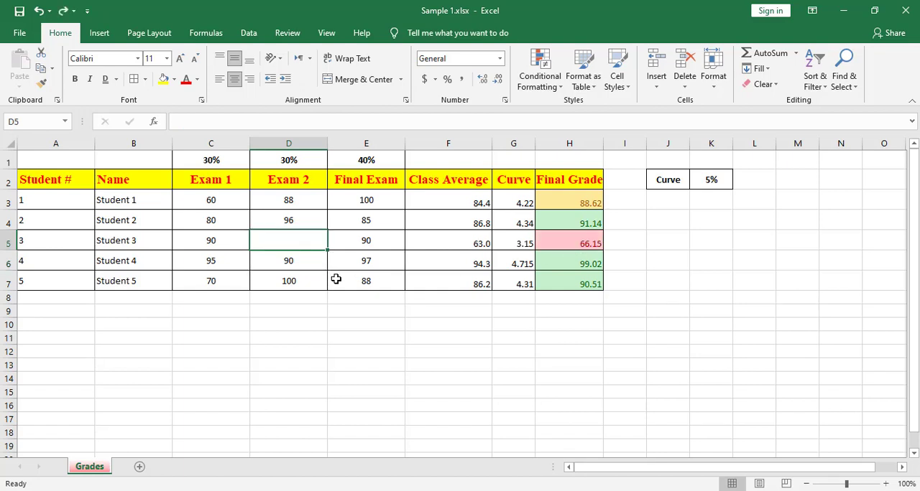
# Delete Student 5's Exam 2 score in D7 to test the formatting rules, and undo the deletion.
pyautogui.click(287, 282)
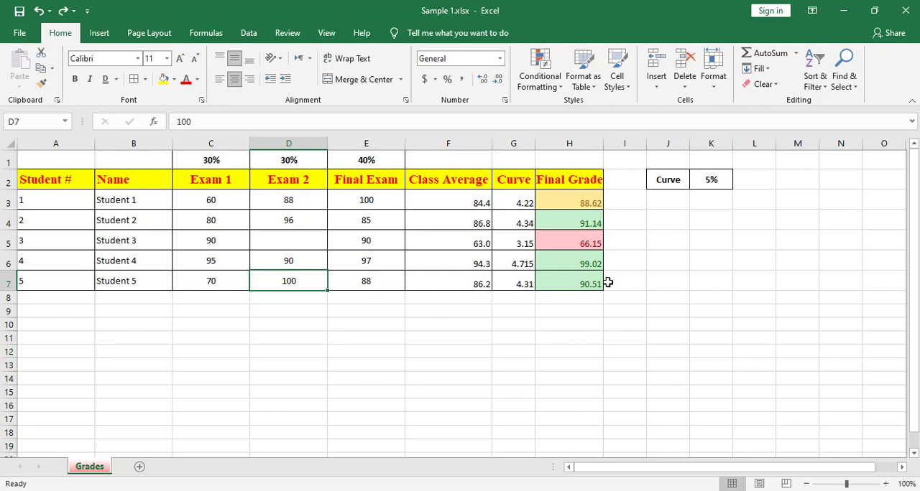
pyautogui.press('BackSpace')
pyautogui.click(400, 267)
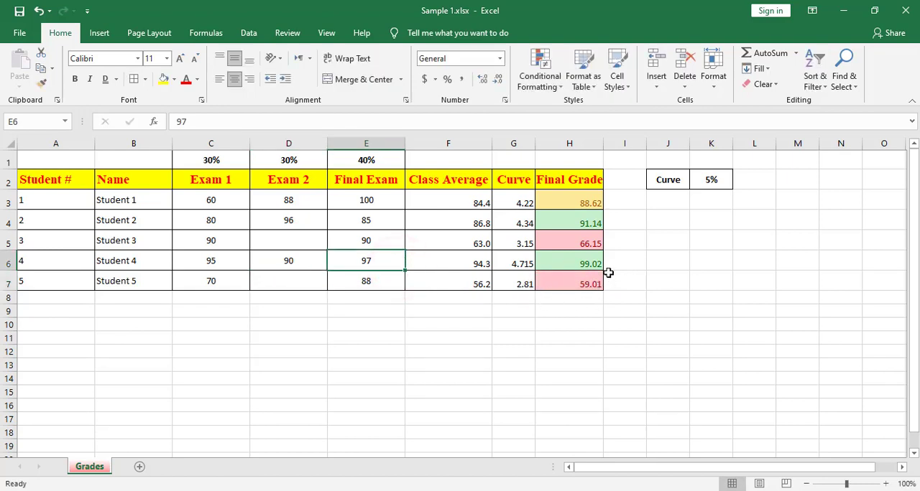
pyautogui.click(312, 278)
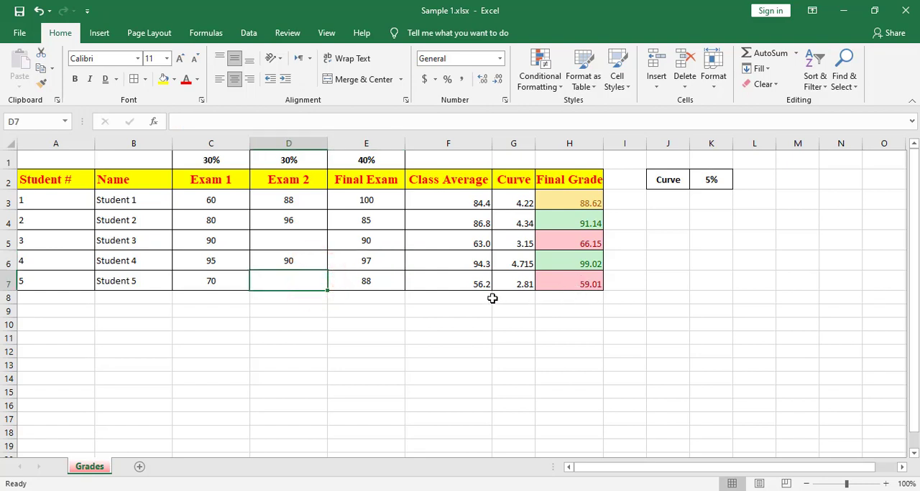
pyautogui.hotkey('ctrl', 'z')
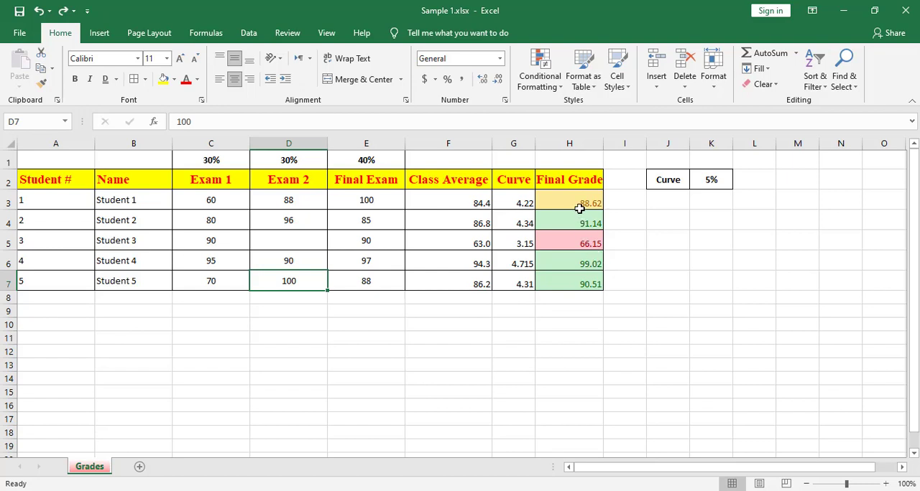
# Clear the conditional formatting rules from the selected Final Grade cells H3:H7.
pyautogui.moveTo(576, 203); pyautogui.dragTo(585, 281)
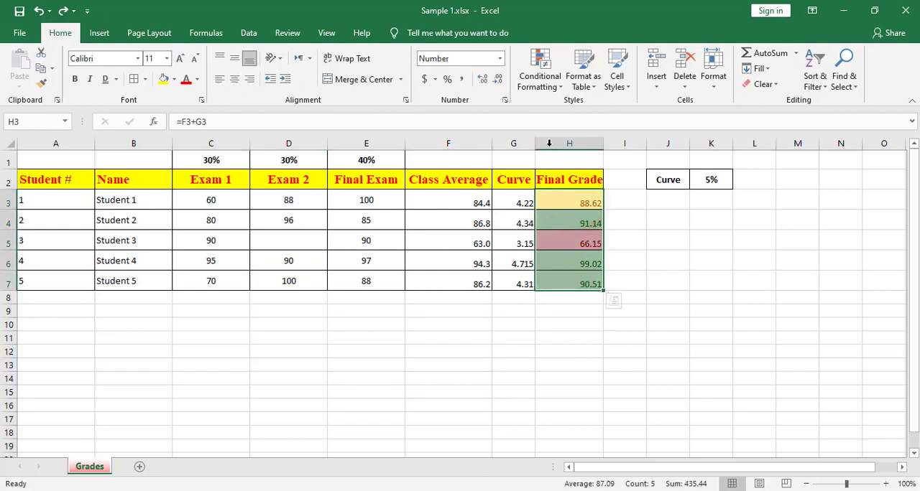
pyautogui.click(560, 91)
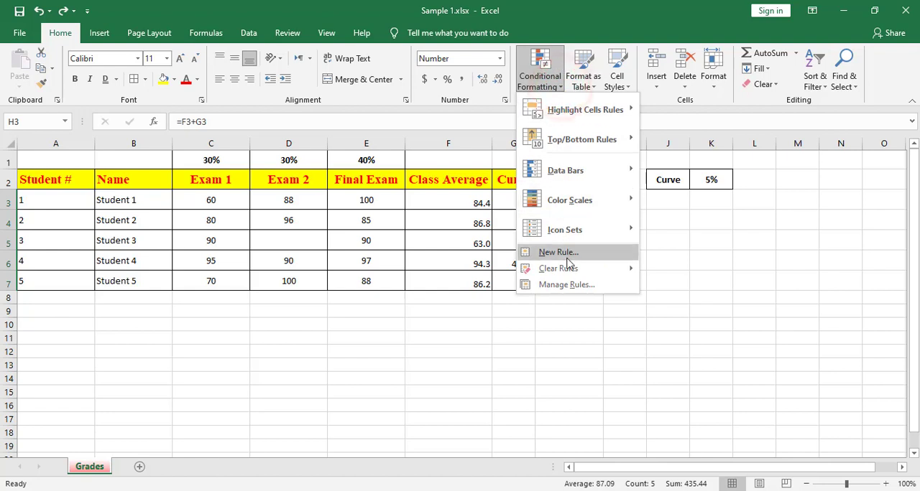
pyautogui.moveTo(564, 272)
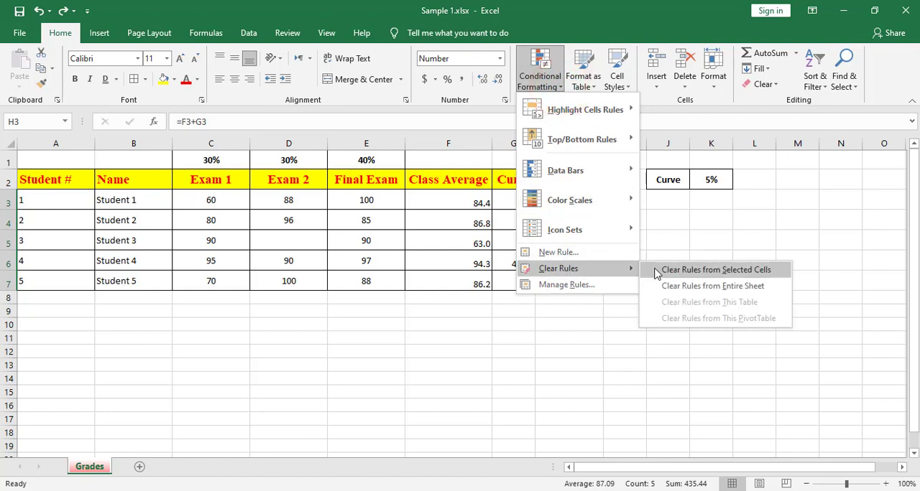
pyautogui.click(677, 271)
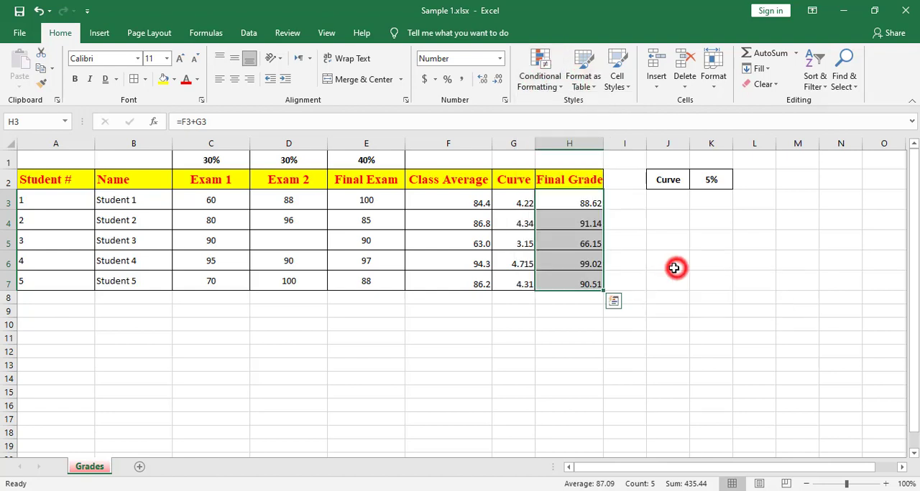
pyautogui.click(593, 285)
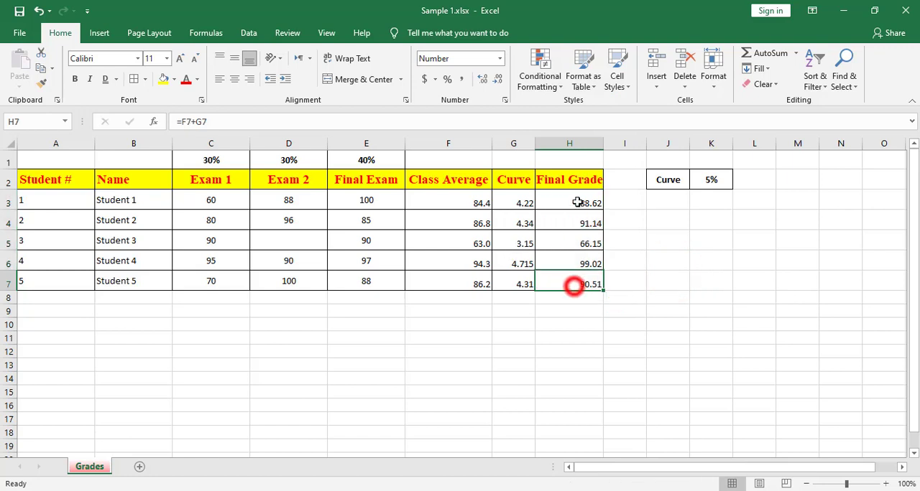
# Add a Top 10 Items rule to Final Grade cells H3:H7, formatting the top 1 item with Green Fill with Dark Green Text.
pyautogui.moveTo(580, 204); pyautogui.dragTo(590, 285)
pyautogui.click(558, 86)
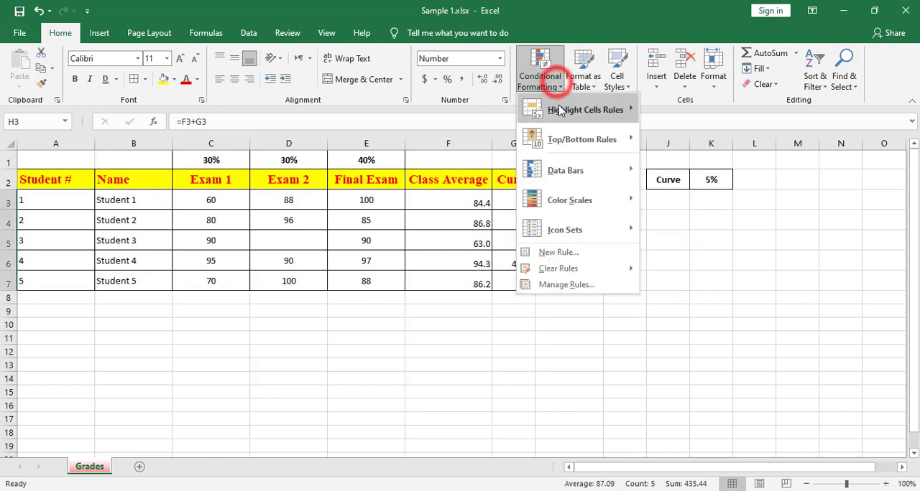
pyautogui.moveTo(557, 109)
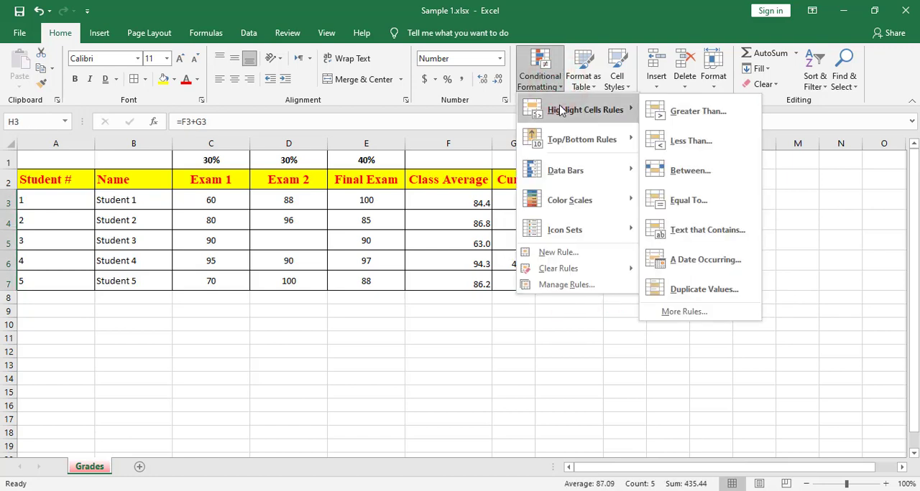
pyautogui.moveTo(557, 145)
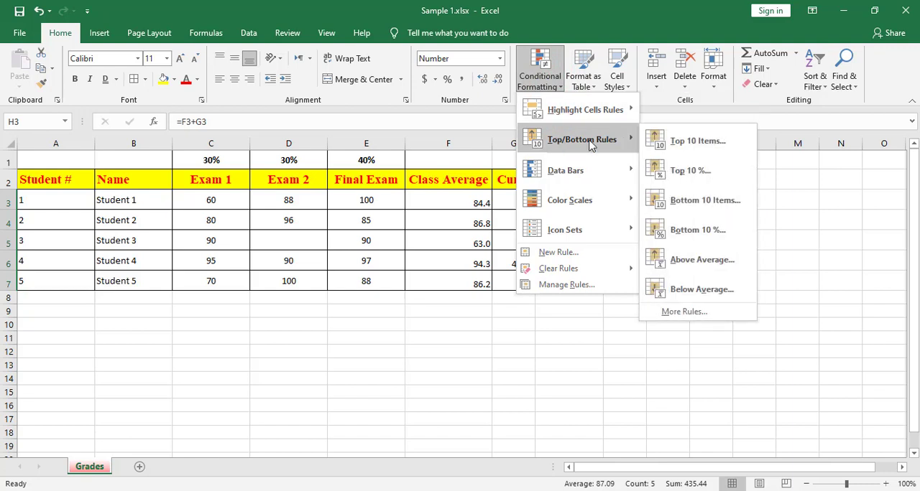
pyautogui.click(689, 141)
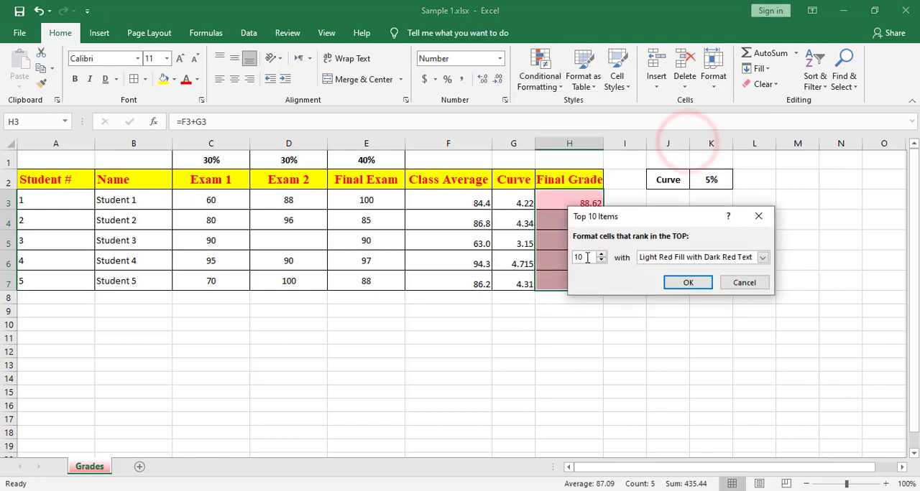
pyautogui.doubleClick(582, 257)
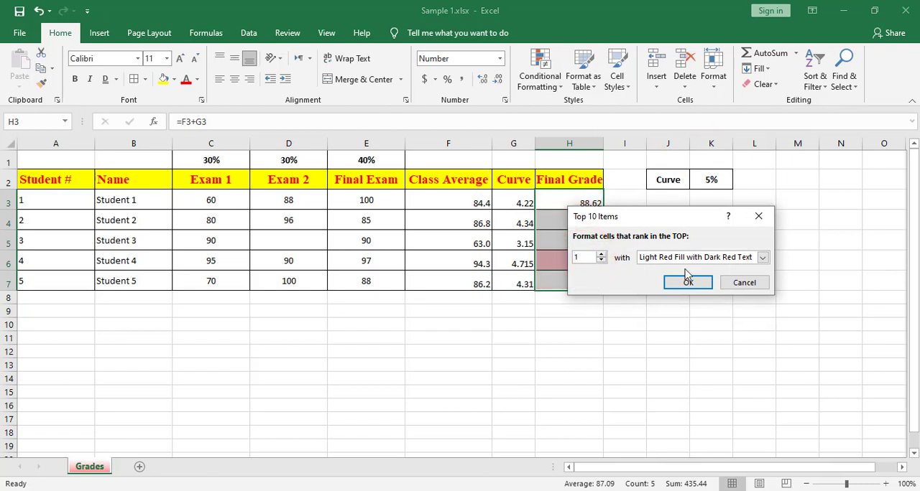
pyautogui.click(730, 258)
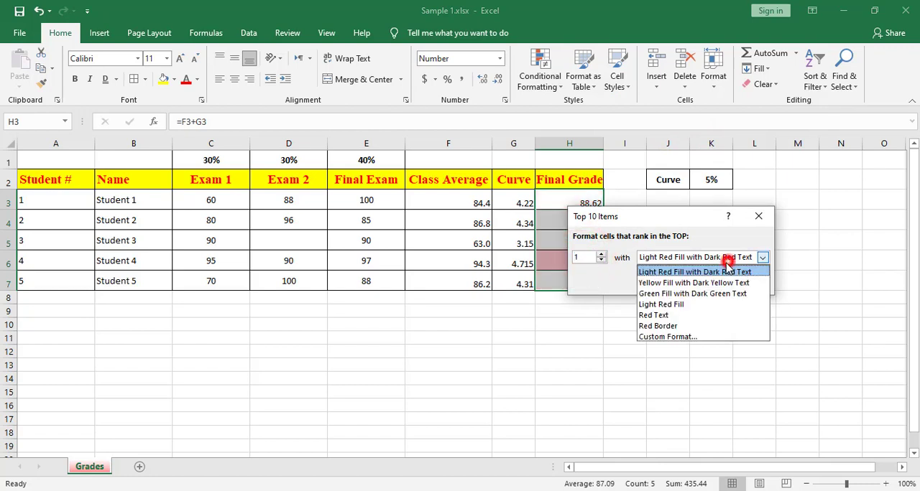
pyautogui.click(679, 338)
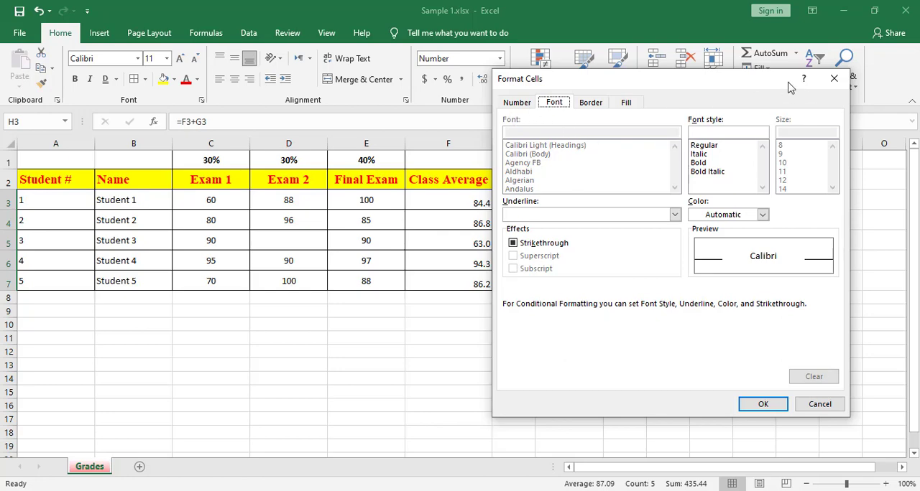
pyautogui.click(832, 78)
pyautogui.click(670, 259)
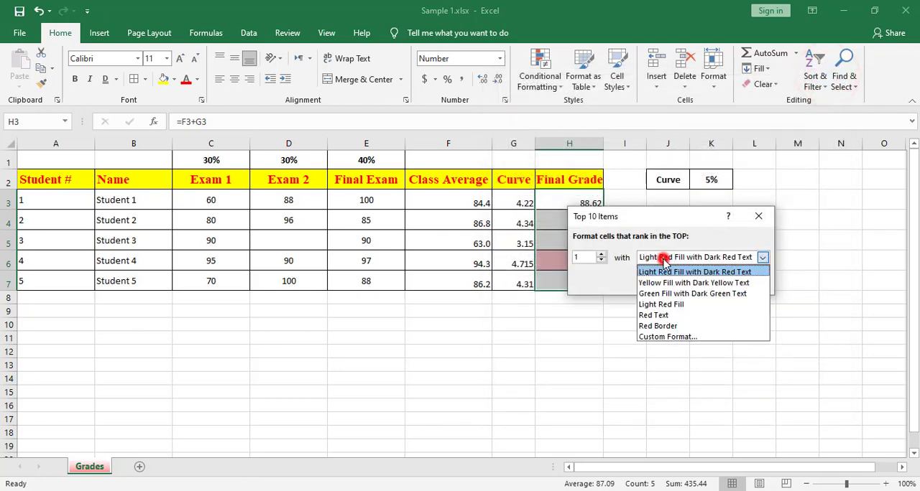
pyautogui.click(669, 294)
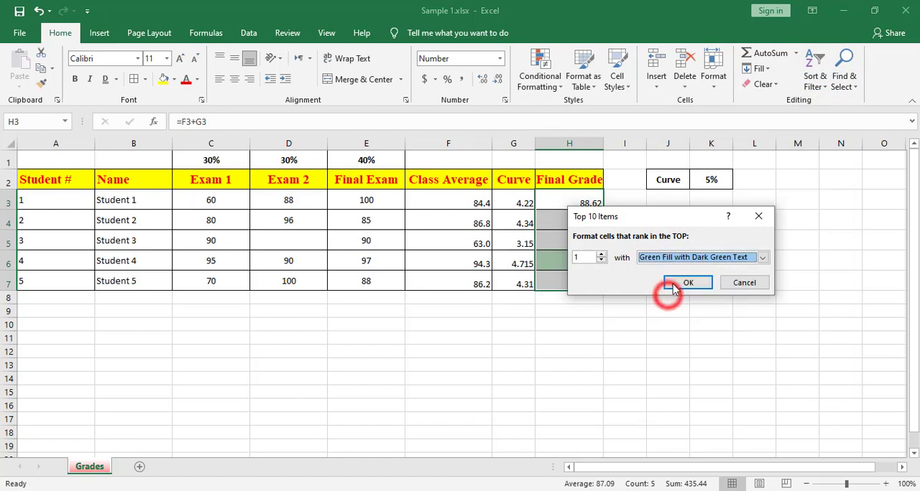
pyautogui.click(680, 283)
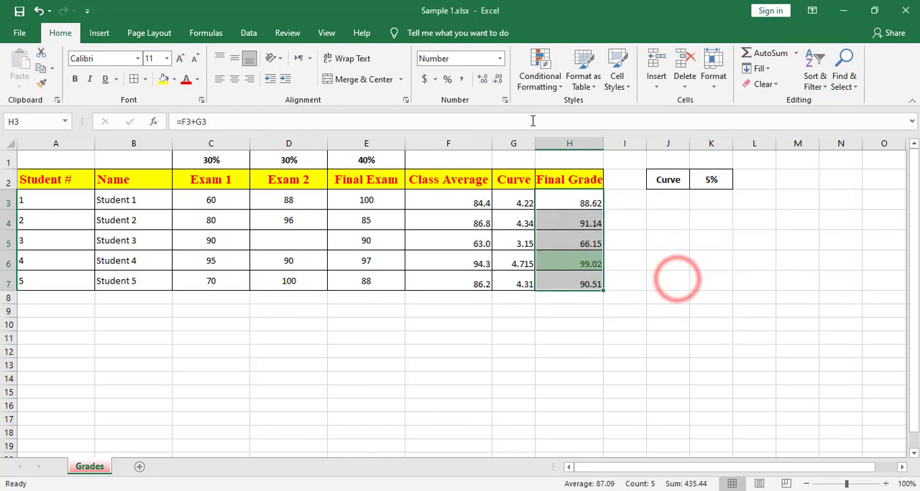
pyautogui.click(540, 79)
pyautogui.moveTo(568, 140)
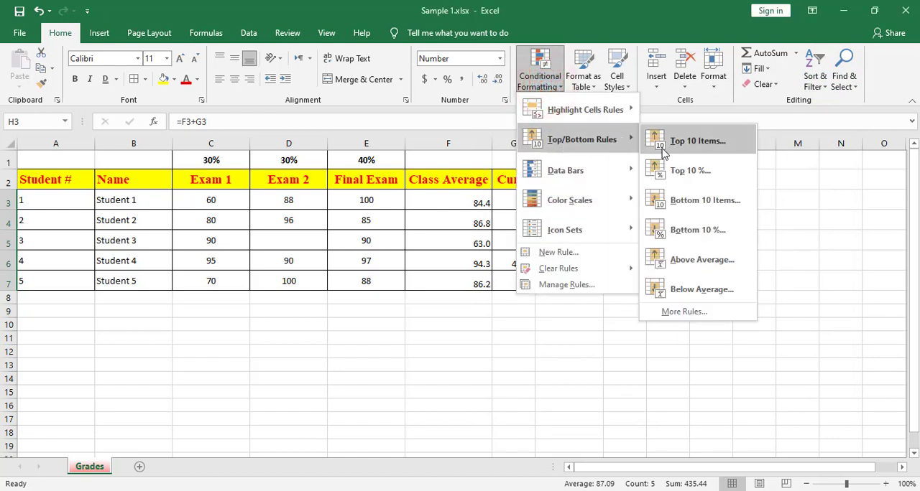
pyautogui.click(701, 227)
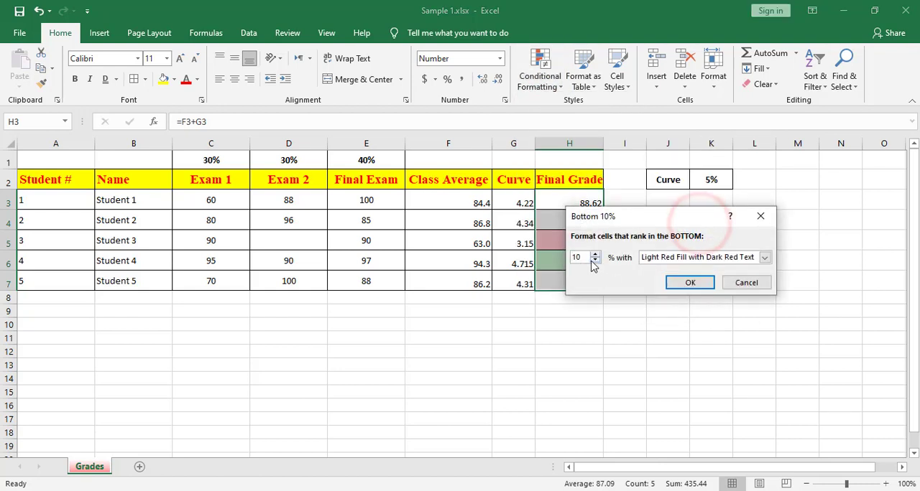
pyautogui.click(760, 216)
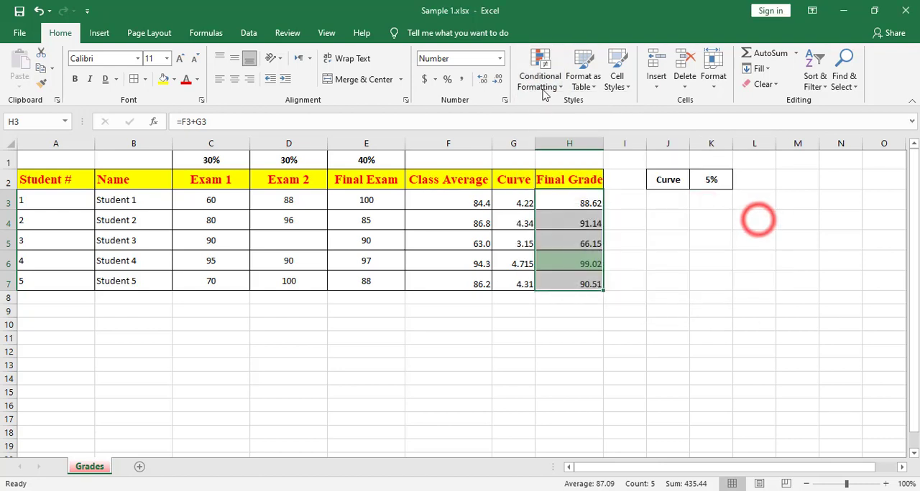
# Add a Bottom 10 Items rule to Final Grade cells H3:H7, formatting the bottom 1 item with Light Red Fill with Dark Red Text.
pyautogui.click(541, 79)
pyautogui.moveTo(575, 144)
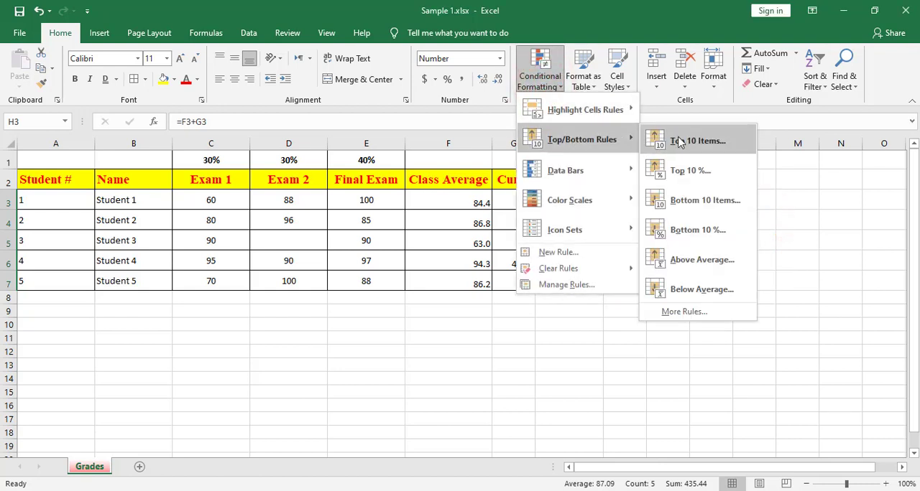
pyautogui.click(700, 201)
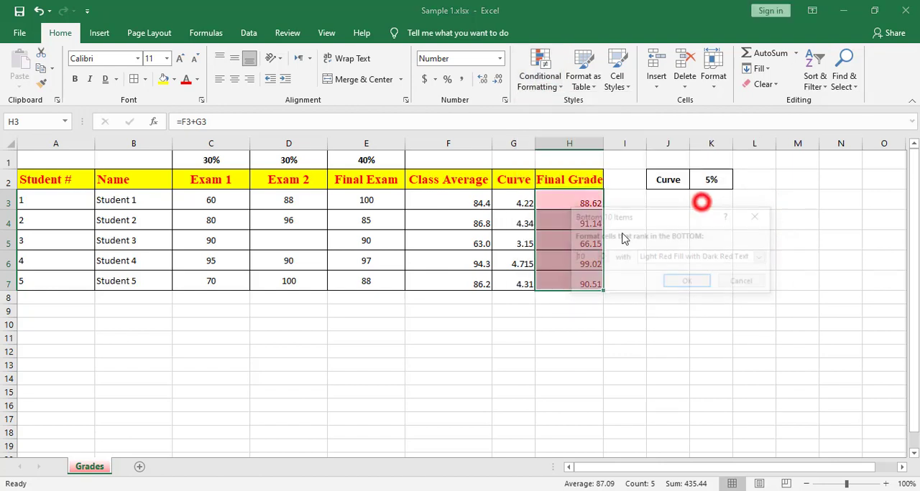
pyautogui.click(584, 258)
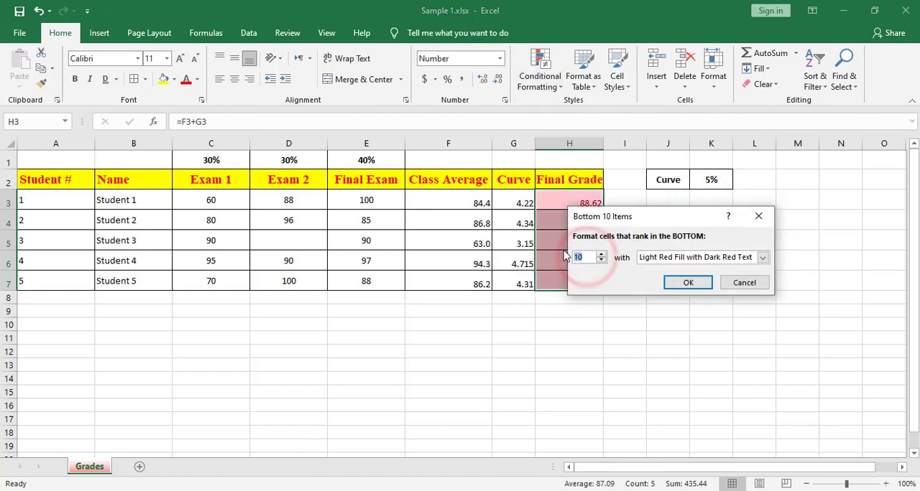
pyautogui.press('BackSpace')
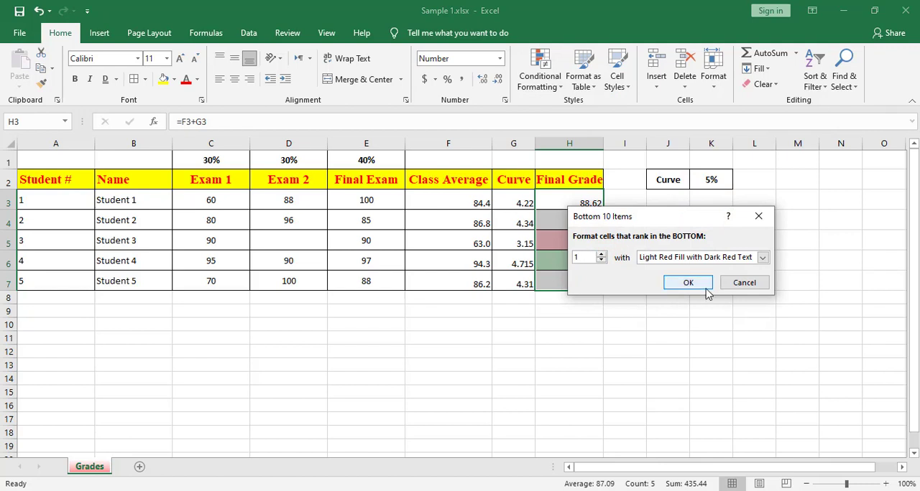
pyautogui.click(685, 284)
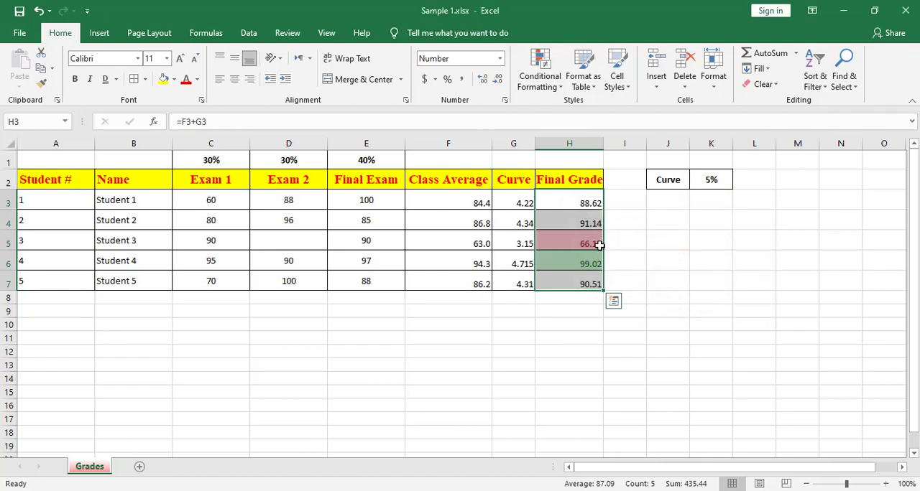
# Apply the gradient Blue Data Bar to the Final Exam scores in E3:E7.
pyautogui.click(544, 85)
pyautogui.moveTo(565, 185)
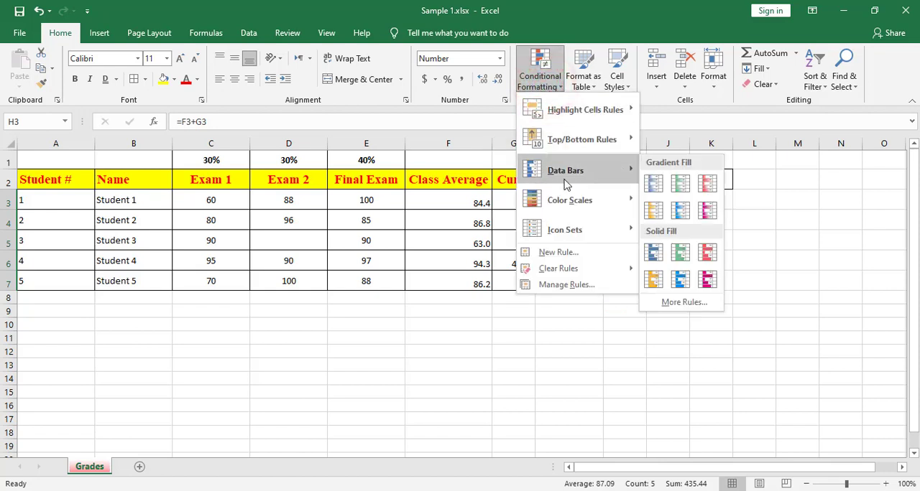
pyautogui.click(379, 206)
pyautogui.moveTo(355, 199); pyautogui.dragTo(364, 277)
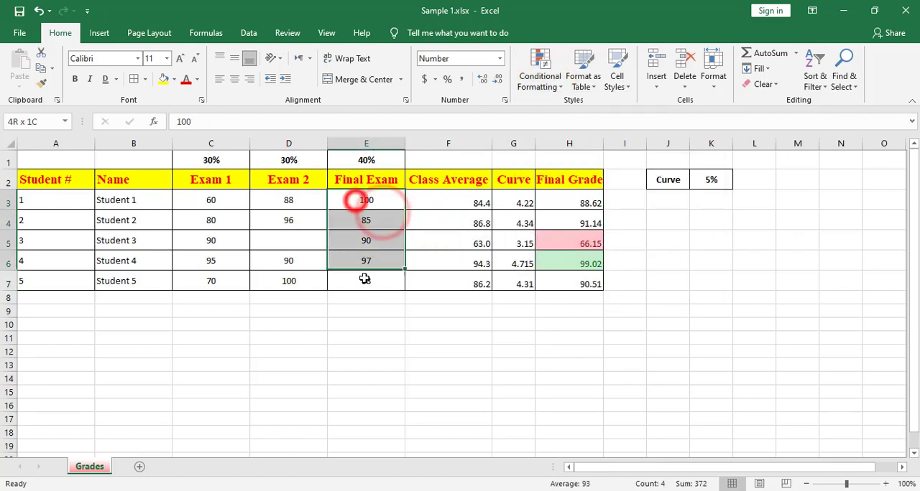
pyautogui.click(539, 87)
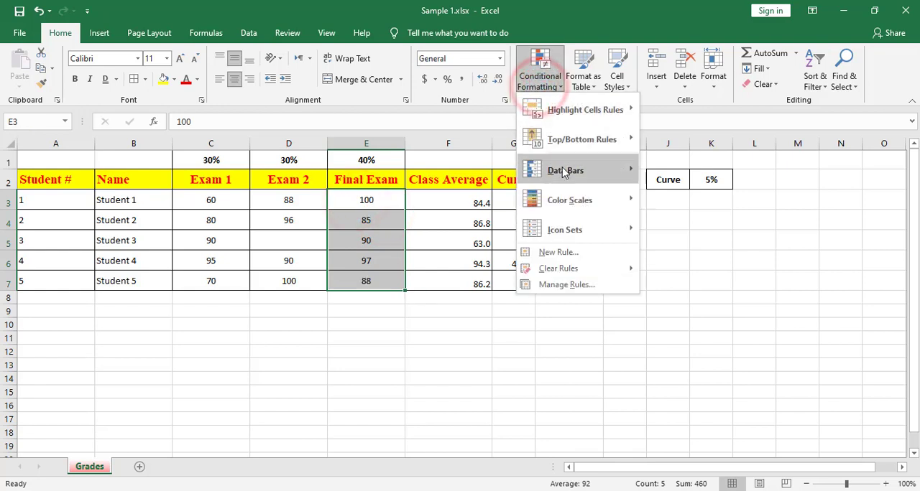
pyautogui.moveTo(560, 170)
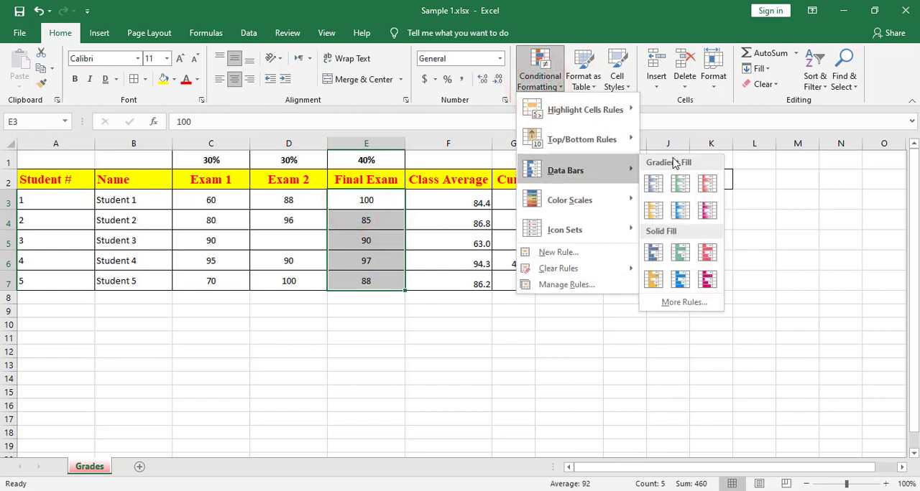
pyautogui.click(650, 185)
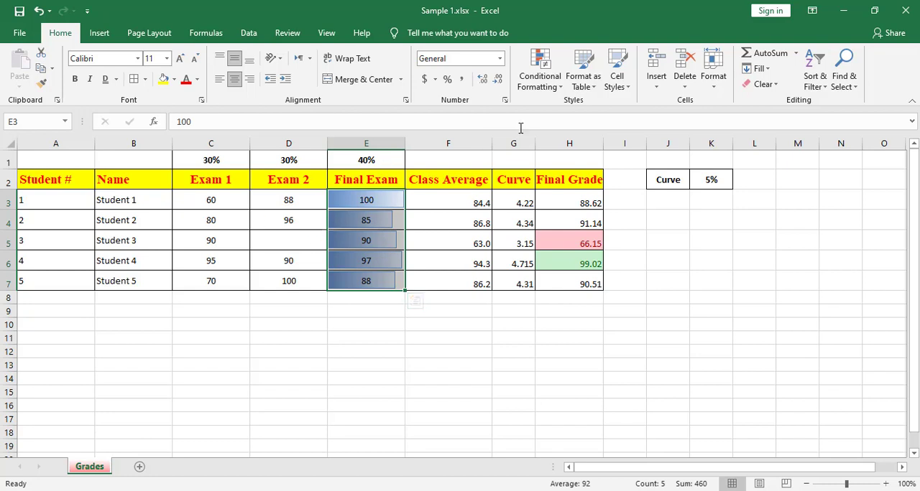
# Clear the conditional formatting rules from the selected Final Exam cells E3:E7.
pyautogui.click(540, 80)
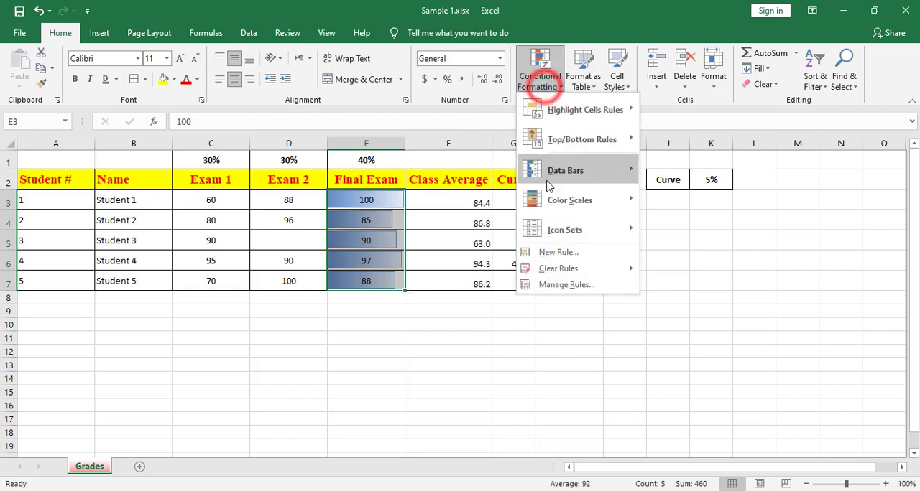
pyautogui.moveTo(556, 199)
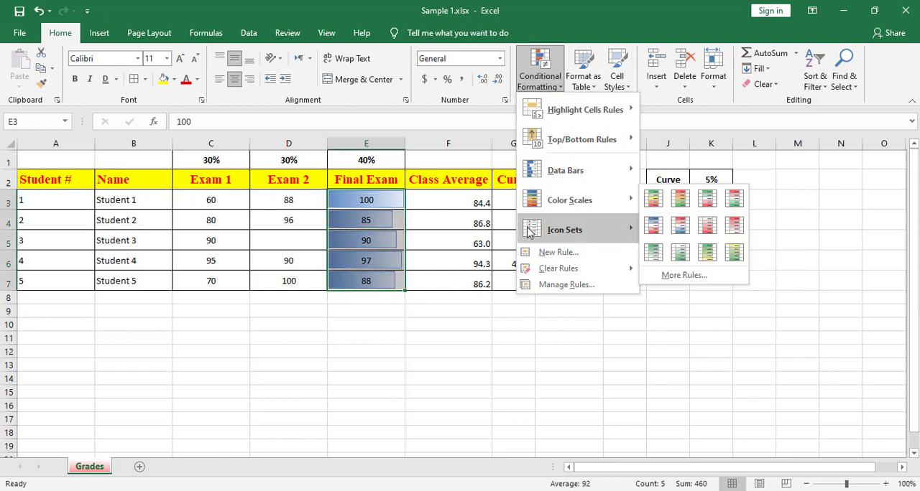
pyautogui.click(381, 236)
pyautogui.moveTo(366, 200); pyautogui.dragTo(367, 281)
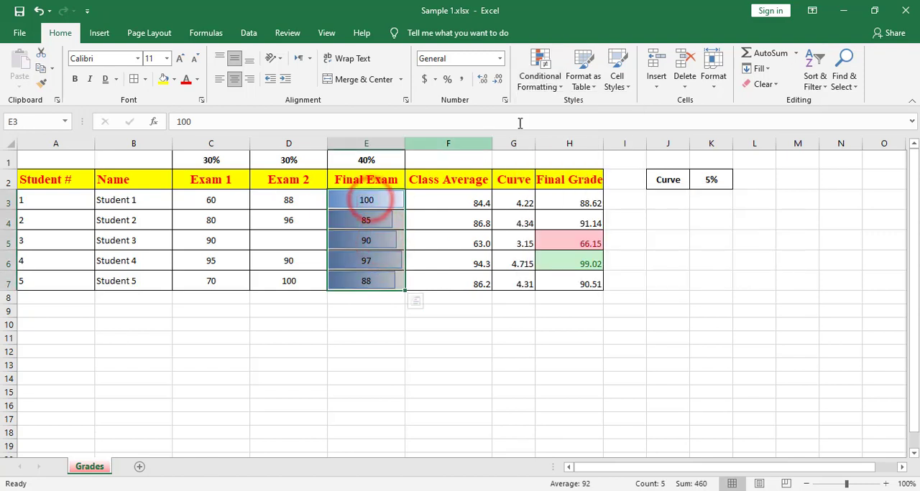
pyautogui.click(539, 76)
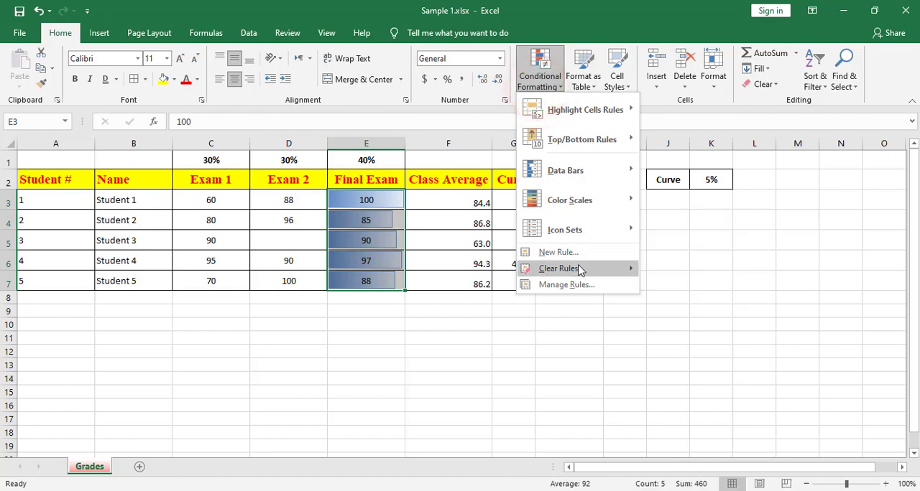
pyautogui.moveTo(581, 270)
pyautogui.click(694, 268)
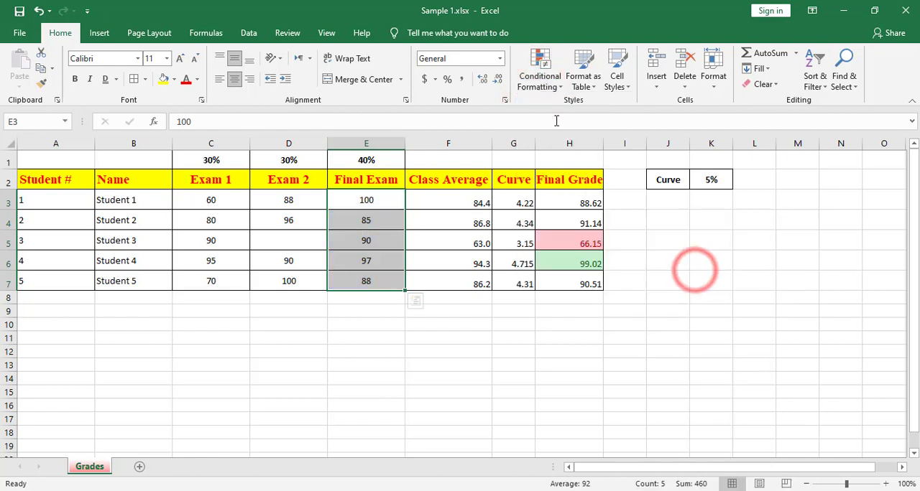
pyautogui.click(539, 75)
pyautogui.moveTo(575, 200)
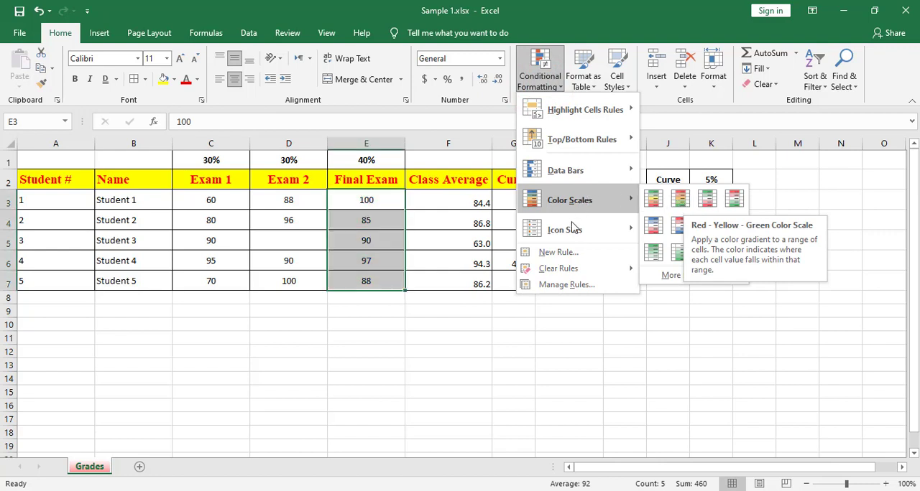
pyautogui.moveTo(574, 232)
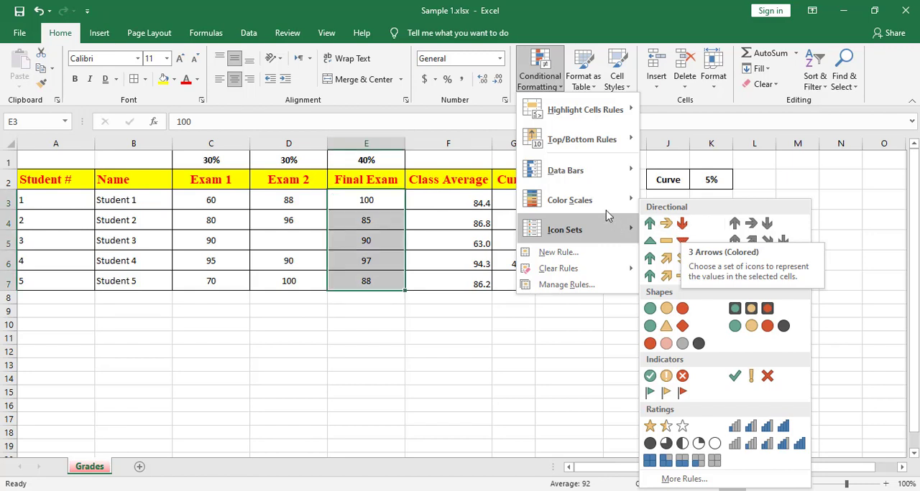
pyautogui.moveTo(570, 114)
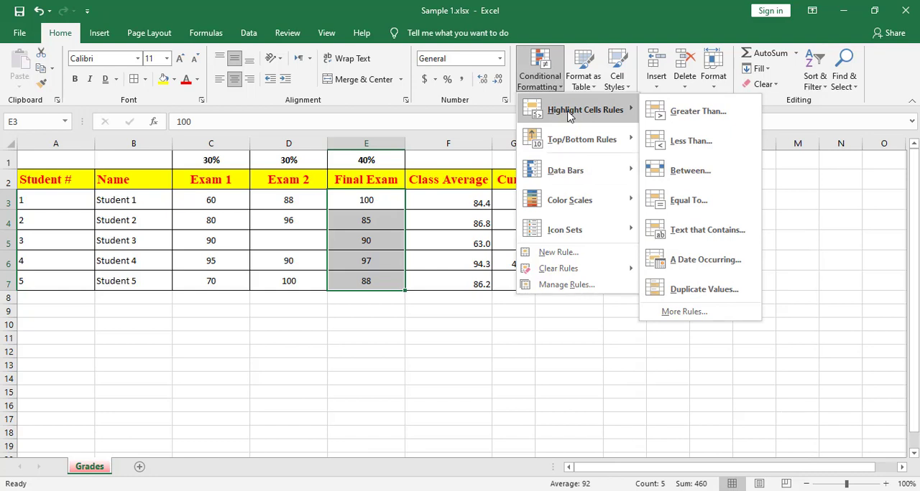
pyautogui.click(423, 335)
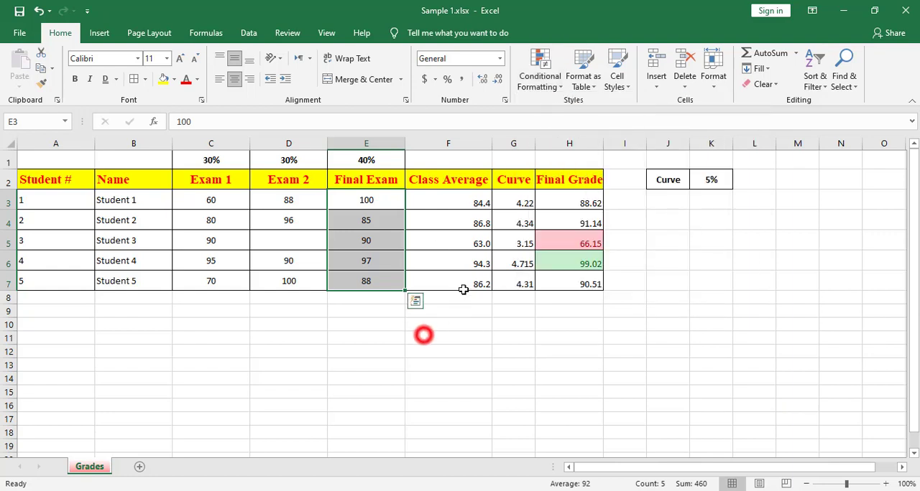
pyautogui.moveTo(590, 204); pyautogui.dragTo(595, 283)
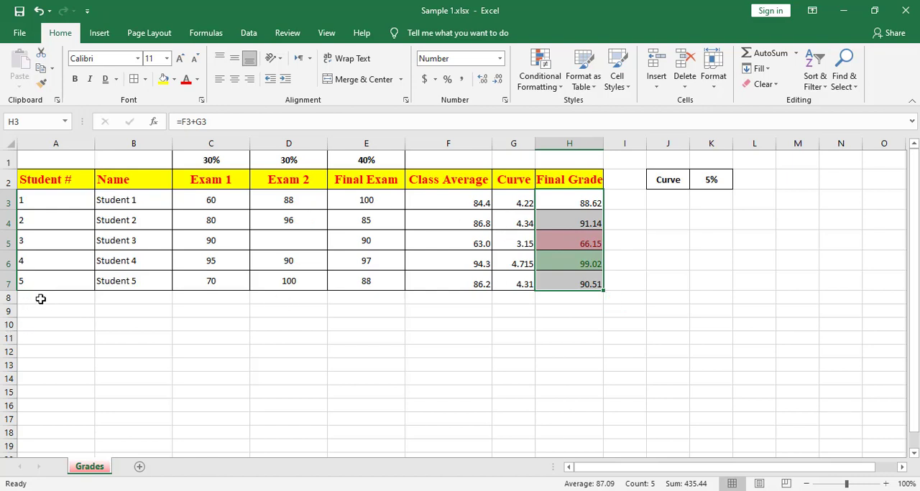
# Merge cells A8:G8 without centering and enter the label Total Curve.
pyautogui.moveTo(41, 299); pyautogui.dragTo(507, 299)
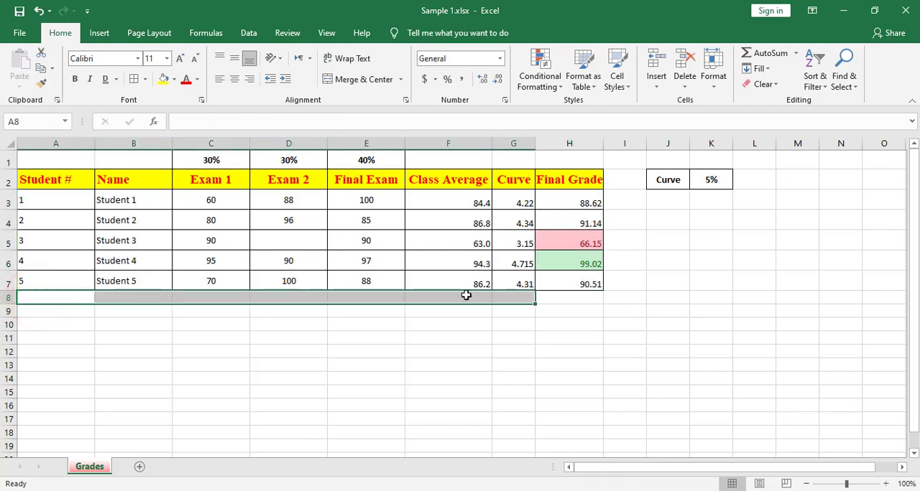
pyautogui.click(400, 79)
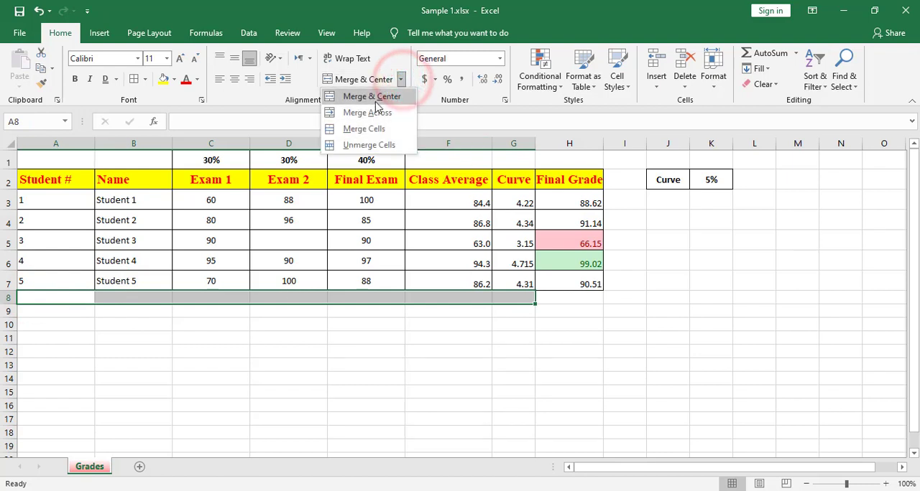
pyautogui.click(382, 128)
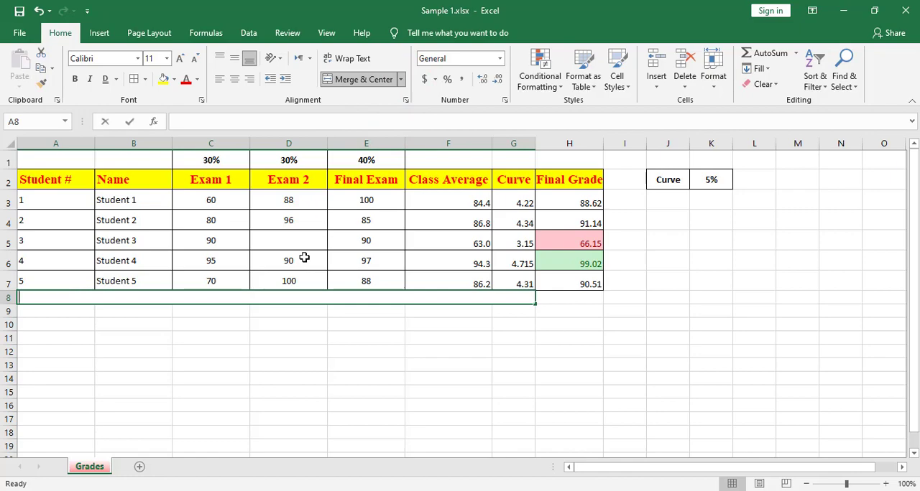
pyautogui.write('Total Cu')
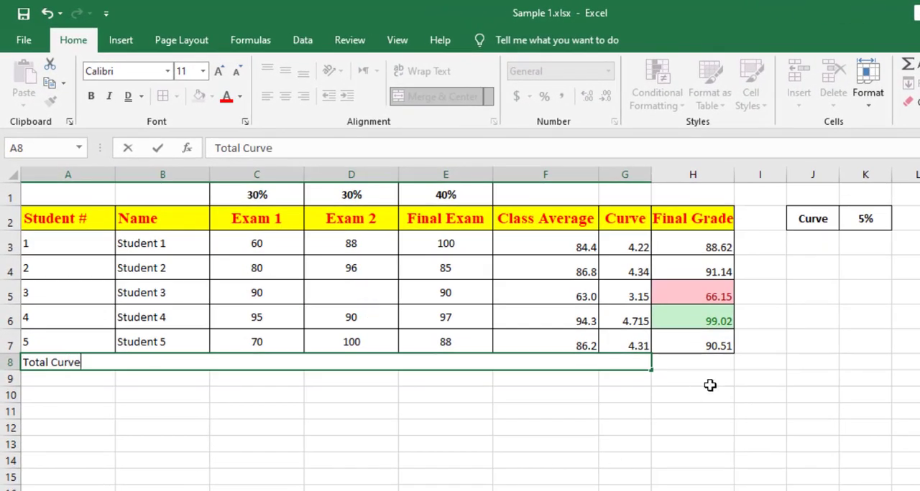
pyautogui.write('rve')
# Add borders around the cells of the Total Curve row, A8:H8.
pyautogui.click(694, 365)
pyautogui.moveTo(694, 365); pyautogui.dragTo(36, 362)
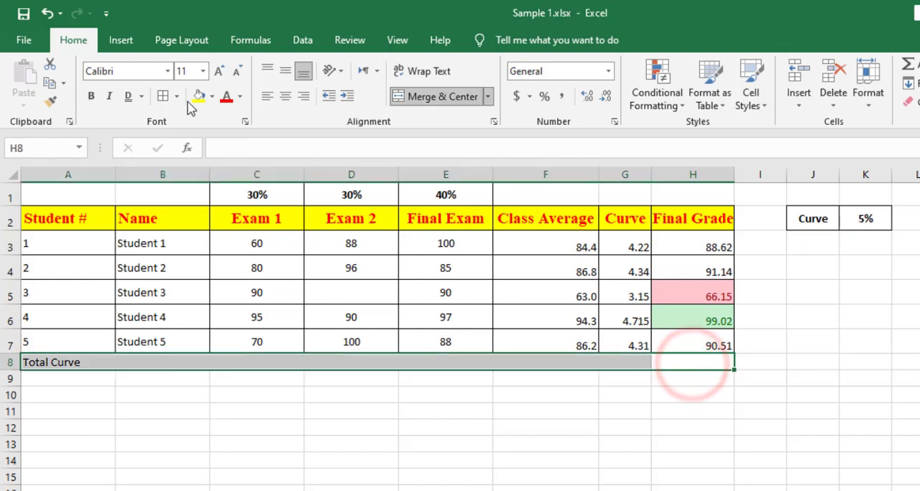
pyautogui.click(163, 96)
# Bold A8 and H8, and give the Total Curve label cell an Automatic font color and a light orange fill.
pyautogui.click(68, 359)
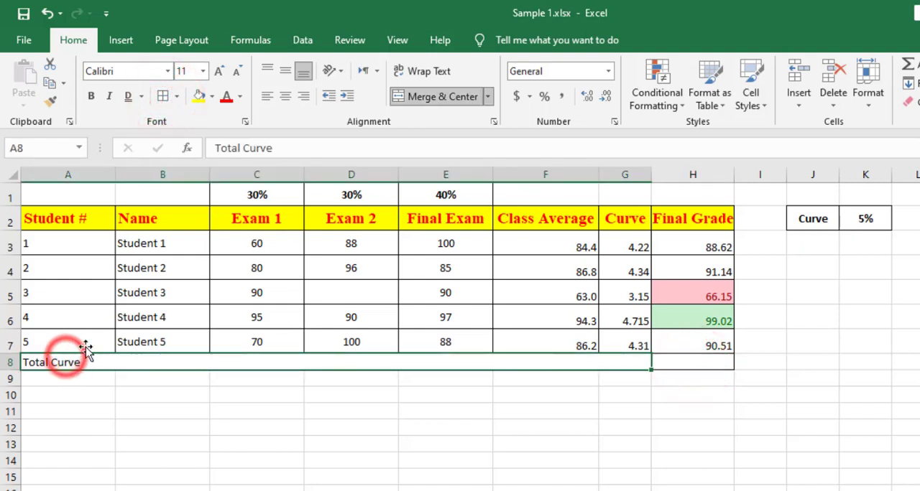
pyautogui.click(90, 95)
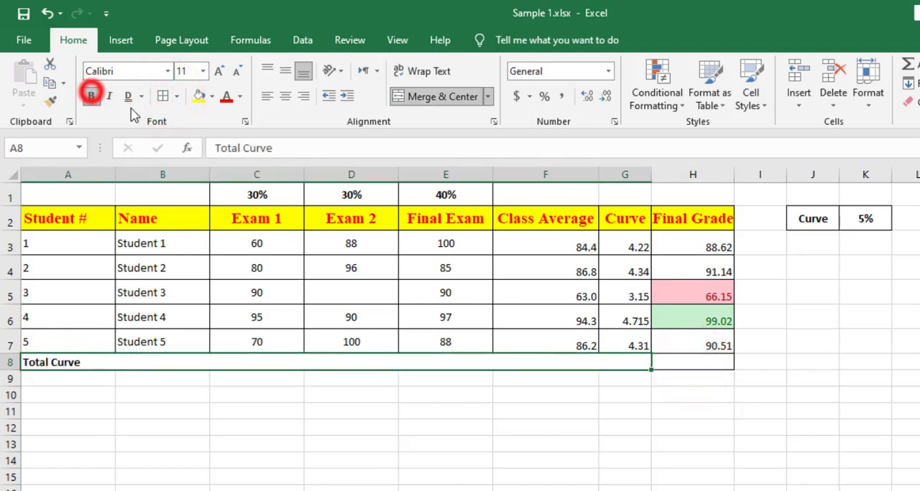
pyautogui.click(241, 97)
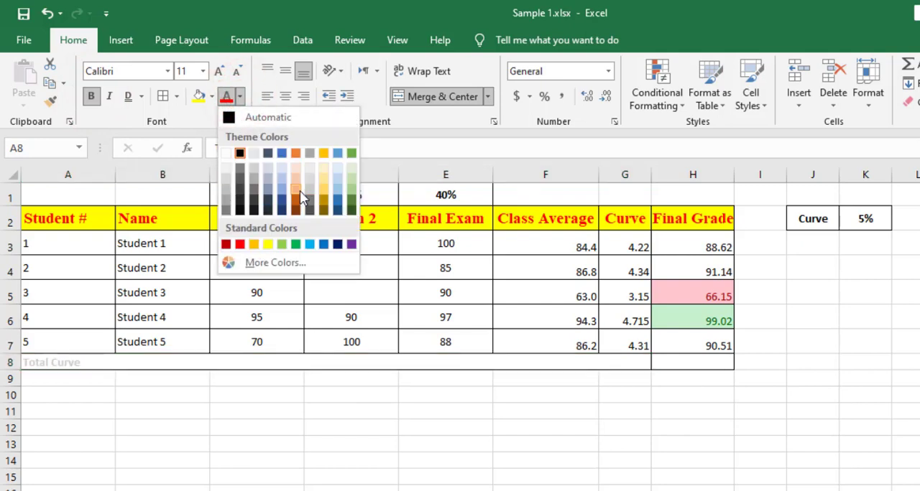
pyautogui.click(268, 117)
pyautogui.click(213, 95)
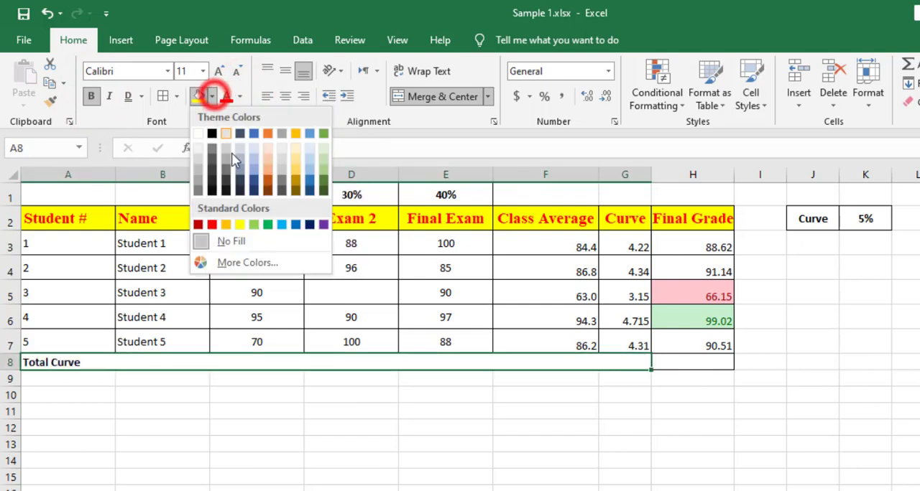
pyautogui.click(267, 161)
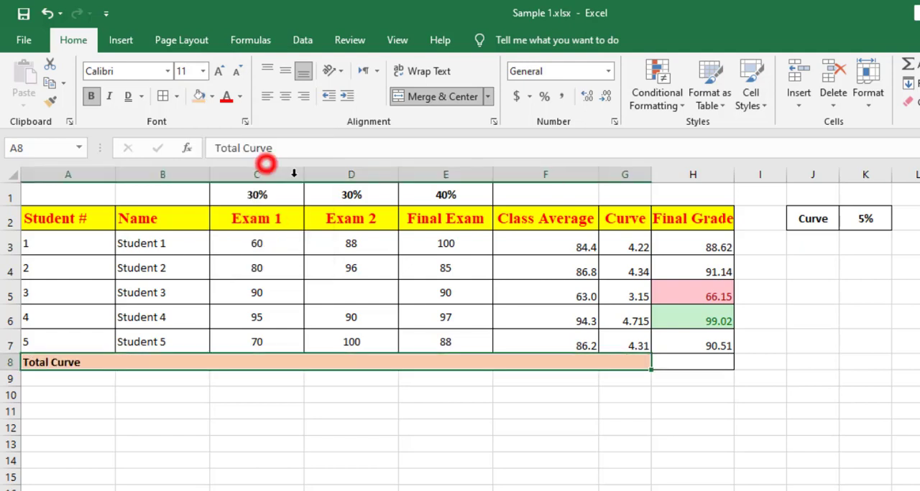
pyautogui.click(668, 363)
pyautogui.click(90, 96)
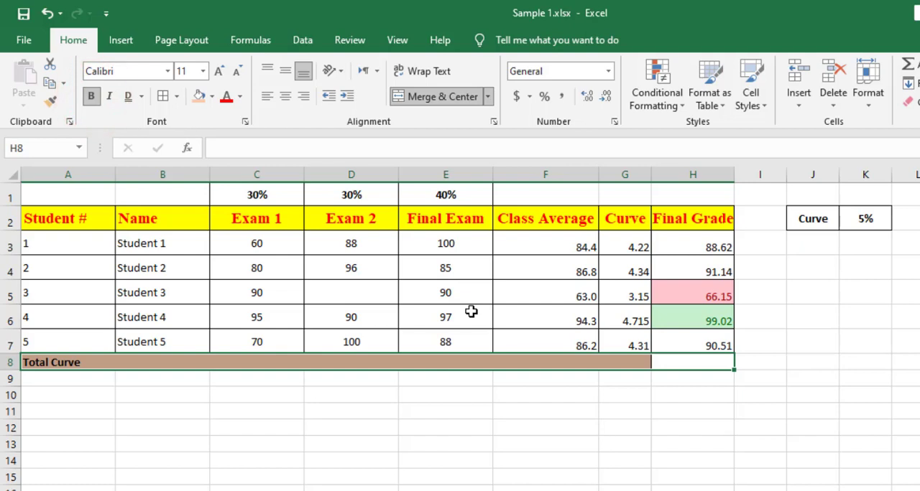
# Make row 8 slightly taller and middle-align the contents of A8:H8 vertically.
pyautogui.moveTo(16, 369); pyautogui.dragTo(16, 375)
pyautogui.moveTo(232, 371); pyautogui.dragTo(676, 368)
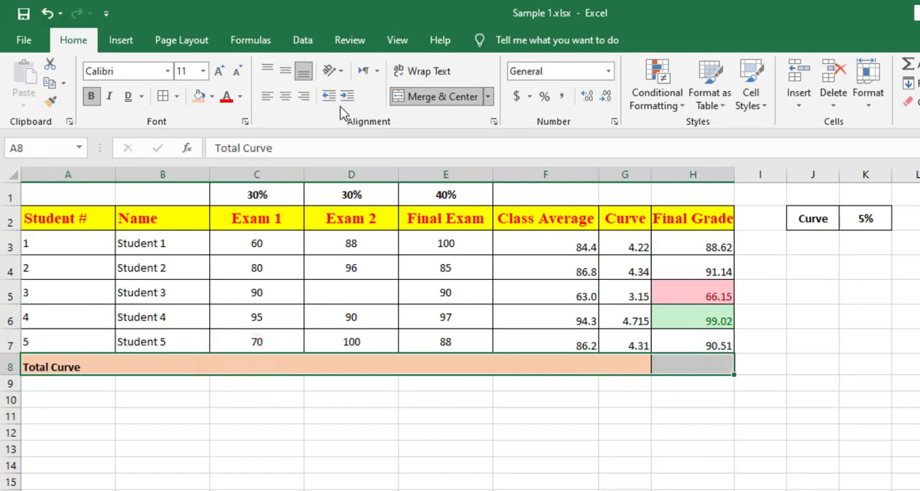
pyautogui.click(286, 73)
# Total the students' curve values in H8 by cell-by-cell addition with the formula =G3+G4+G5+G6+G7.
pyautogui.click(678, 368)
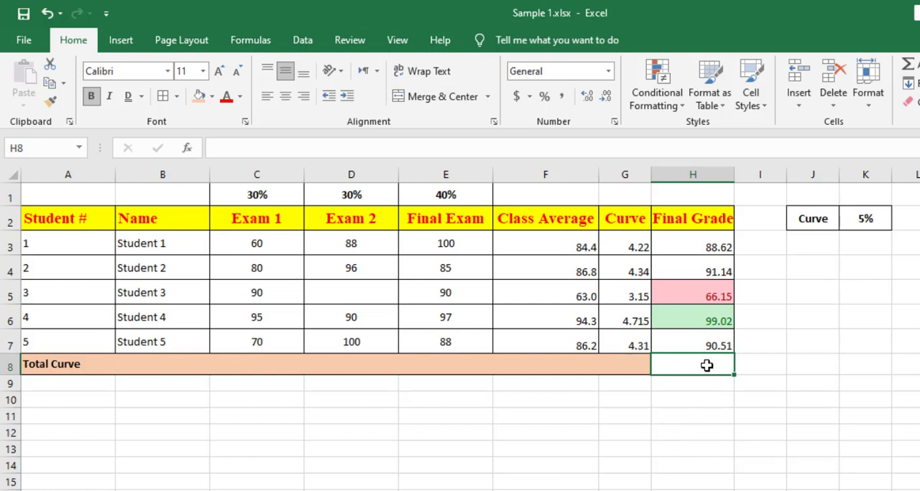
pyautogui.write('=')
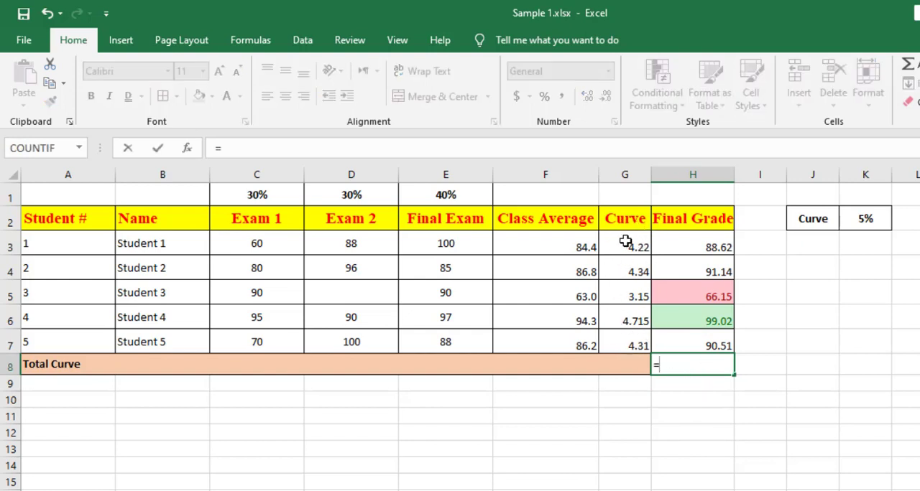
pyautogui.click(630, 244)
pyautogui.write('+')
pyautogui.click(637, 270)
pyautogui.write('+')
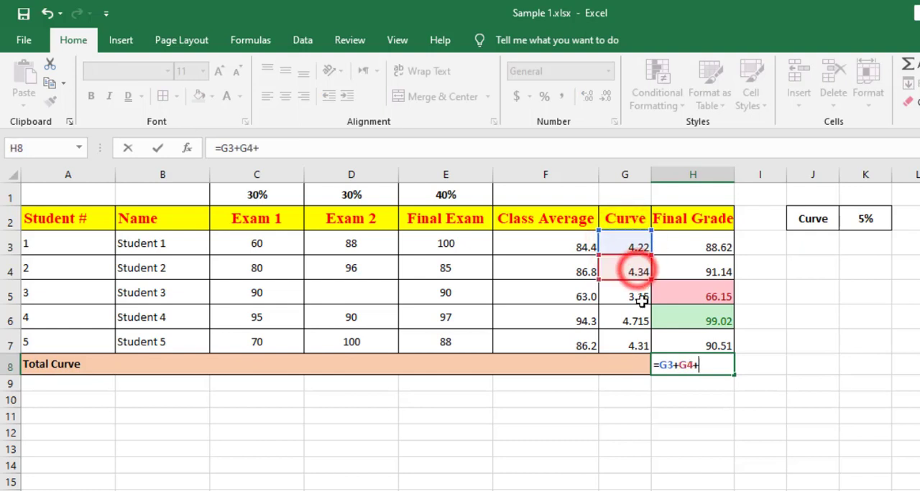
pyautogui.click(633, 296)
pyautogui.write('+')
pyautogui.click(630, 323)
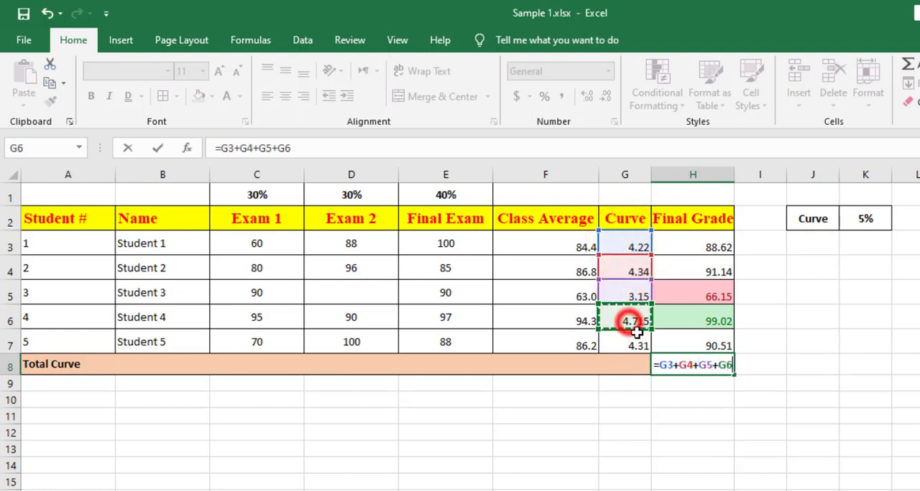
pyautogui.write('+')
pyautogui.click(627, 346)
pyautogui.press('Return')
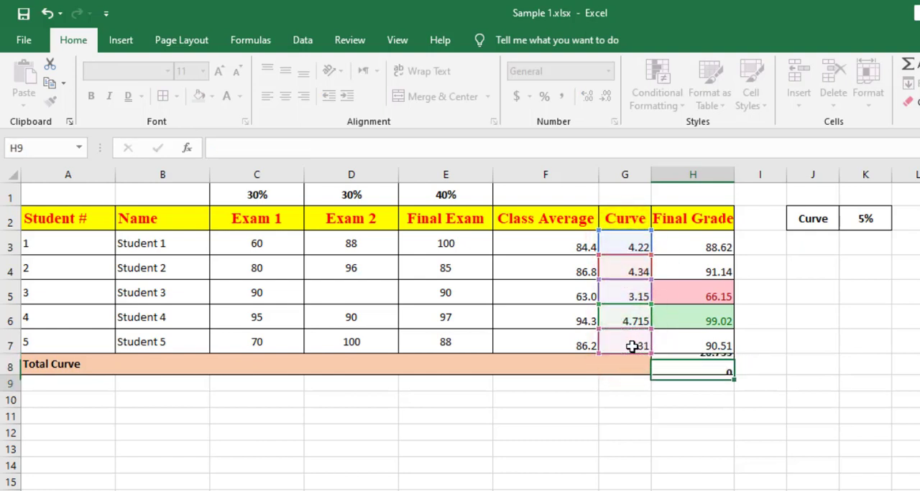
pyautogui.moveTo(718, 365); pyautogui.dragTo(362, 364)
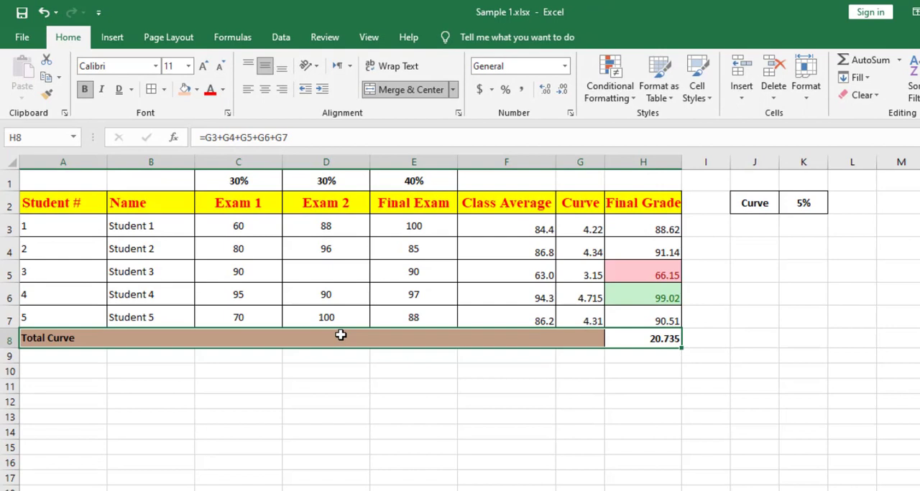
pyautogui.click(651, 347)
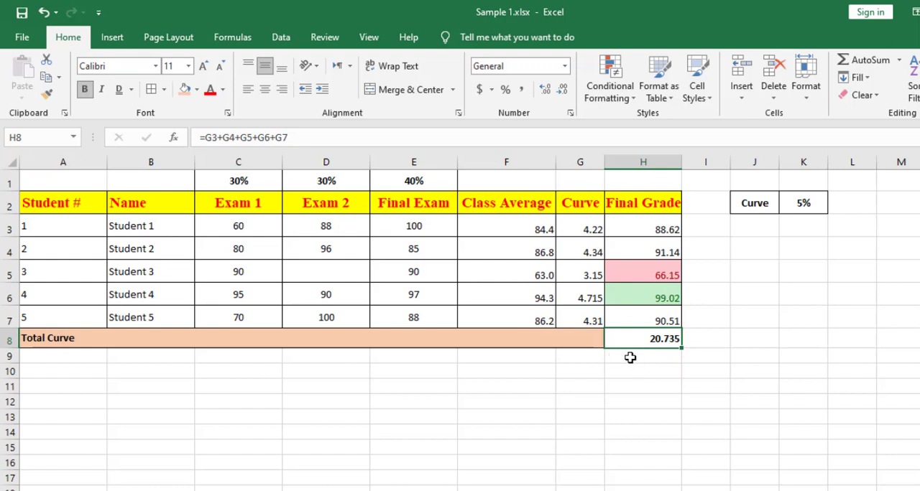
pyautogui.click(630, 358)
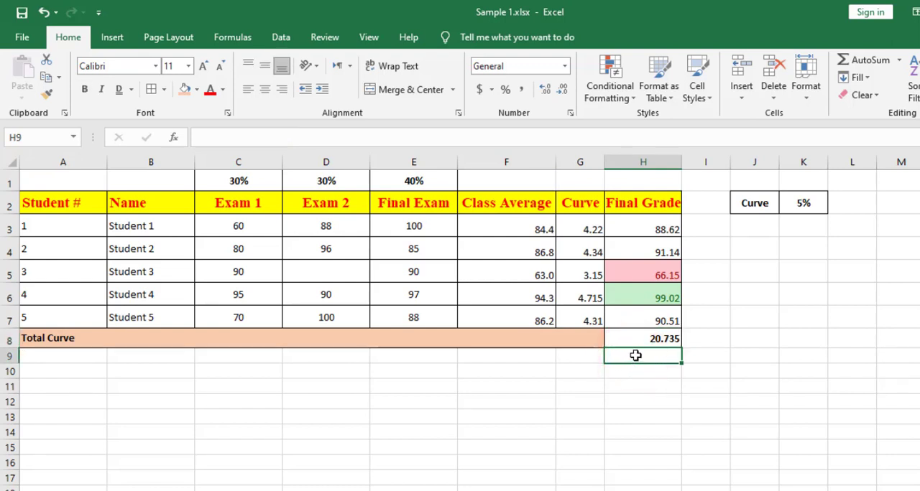
pyautogui.click(677, 389)
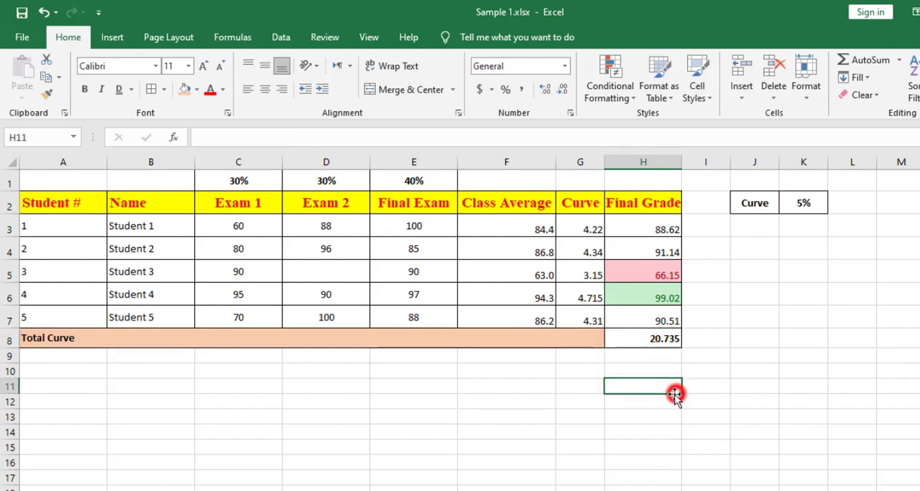
# Total the curve values in H9 with AutoSum, using the range G3:G7 in the SUM formula.
pyautogui.click(652, 355)
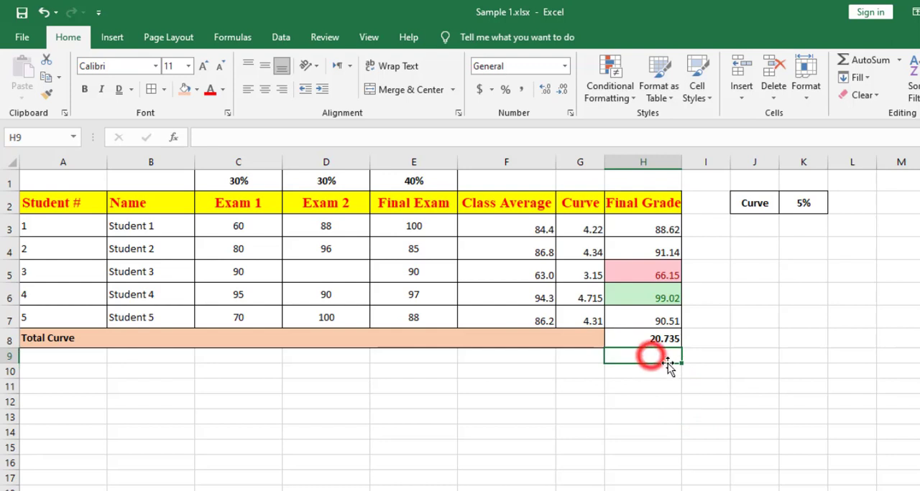
pyautogui.click(899, 63)
pyautogui.click(878, 76)
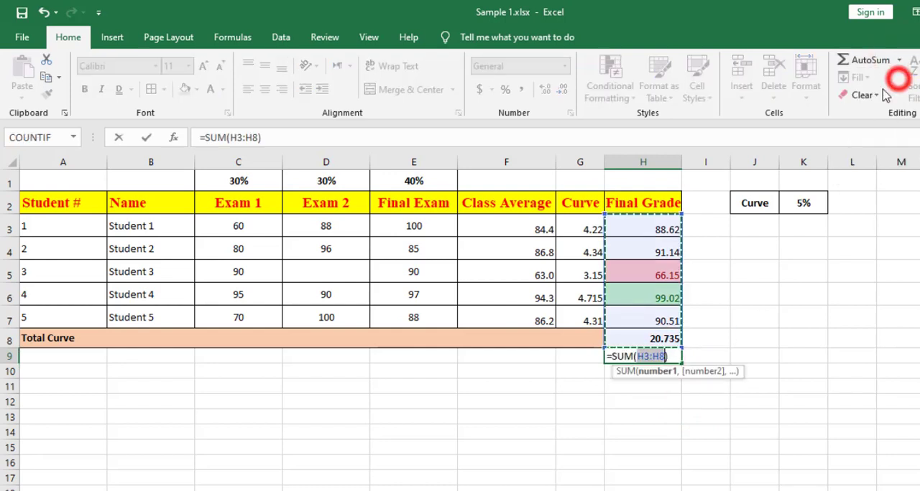
pyautogui.moveTo(587, 228); pyautogui.dragTo(583, 316)
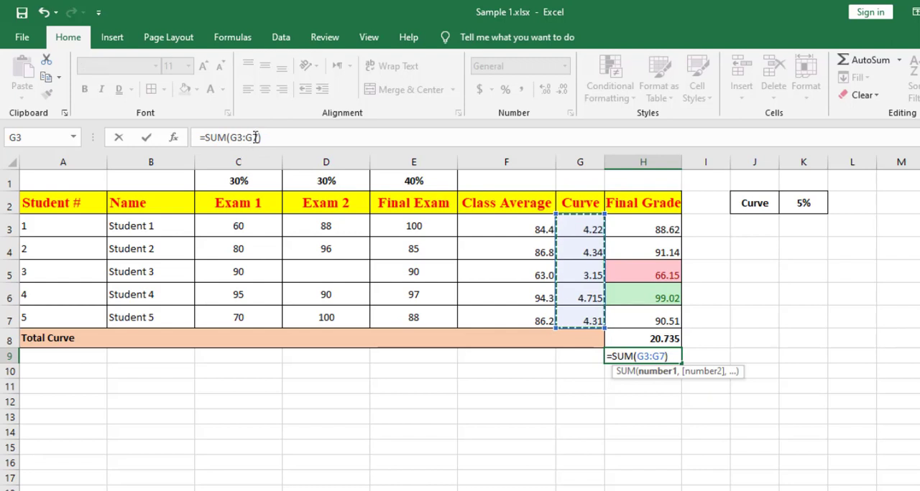
pyautogui.click(652, 369)
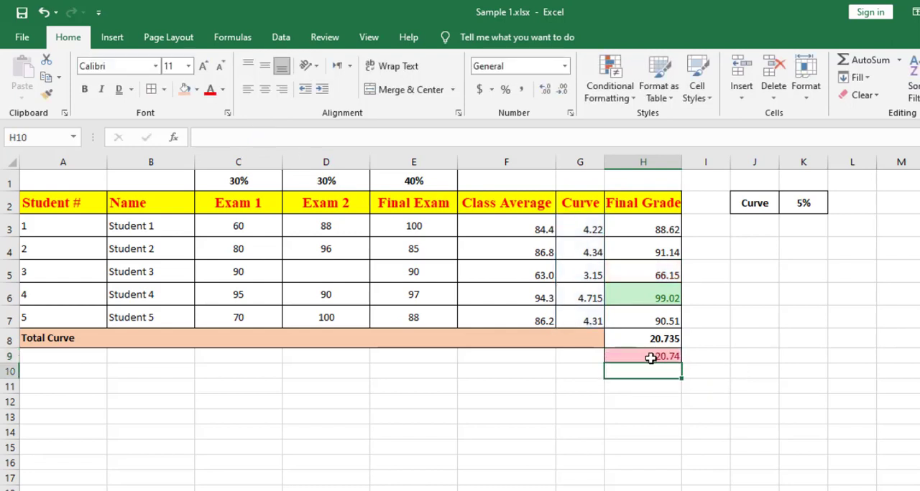
# Clear the conditional formatting rules from the entire sheet.
pyautogui.click(649, 356)
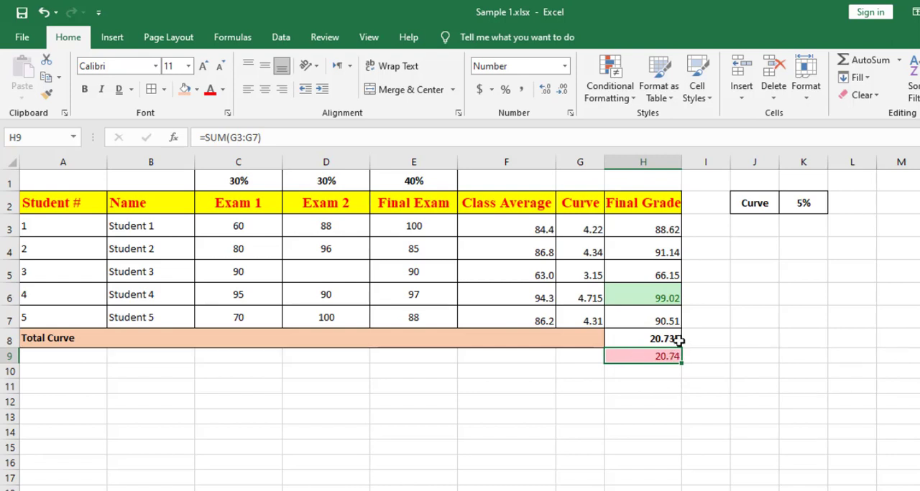
pyautogui.moveTo(661, 230); pyautogui.dragTo(653, 321)
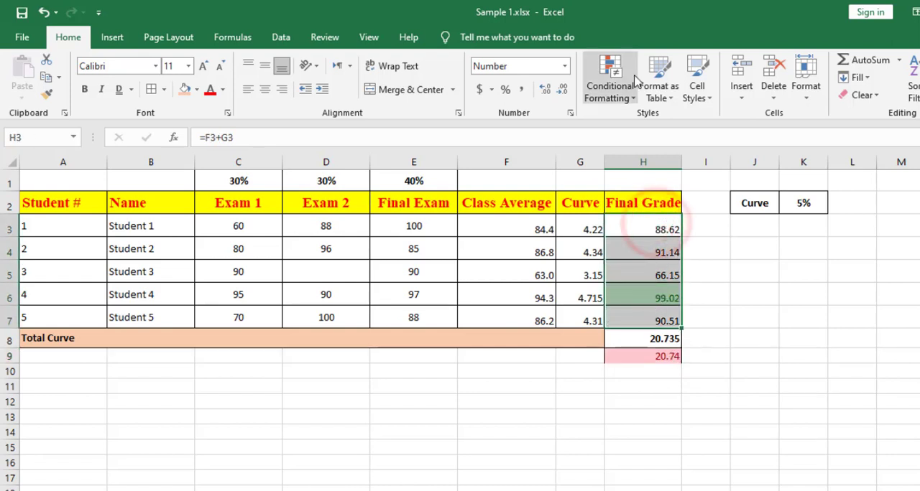
pyautogui.click(626, 101)
pyautogui.moveTo(657, 307)
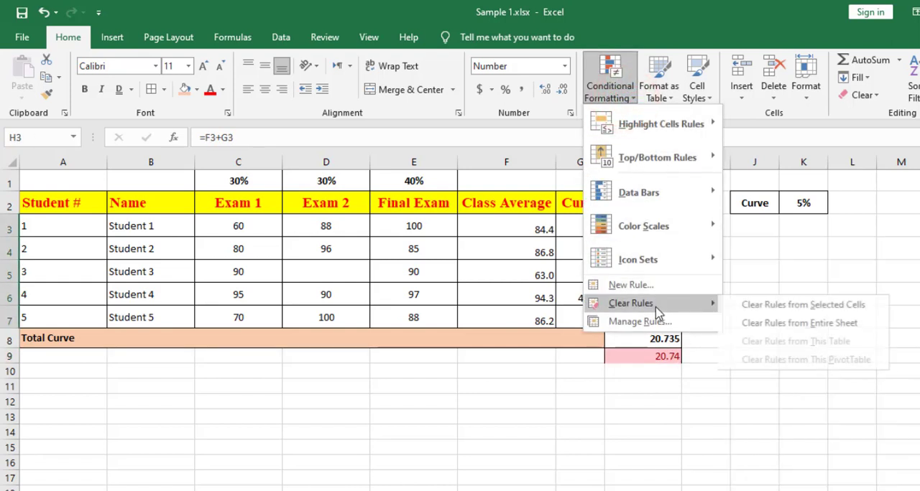
pyautogui.click(809, 324)
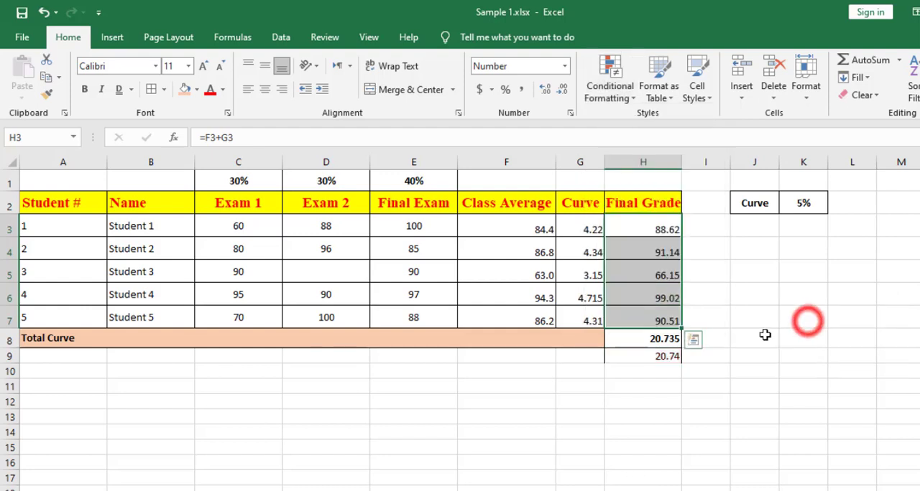
# Compare the results and formulas of the two curve totals in H8 and H9.
pyautogui.click(663, 355)
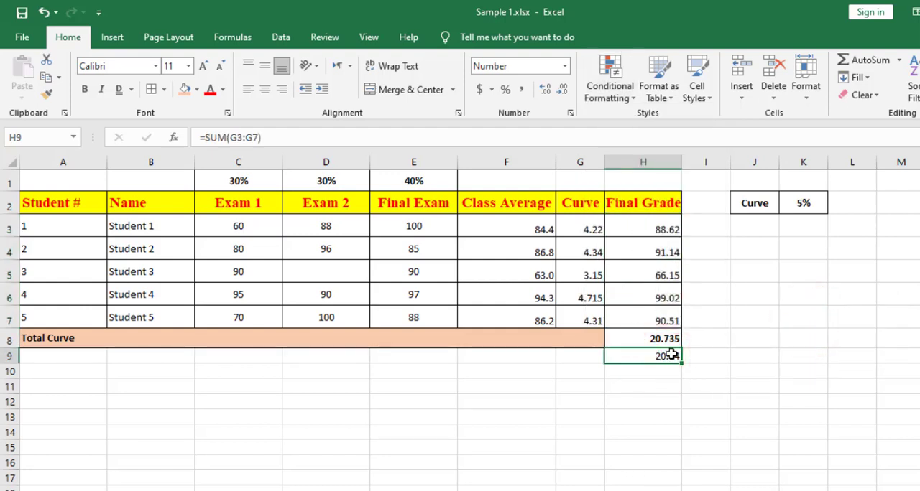
pyautogui.click(661, 400)
pyautogui.click(646, 342)
pyautogui.click(654, 355)
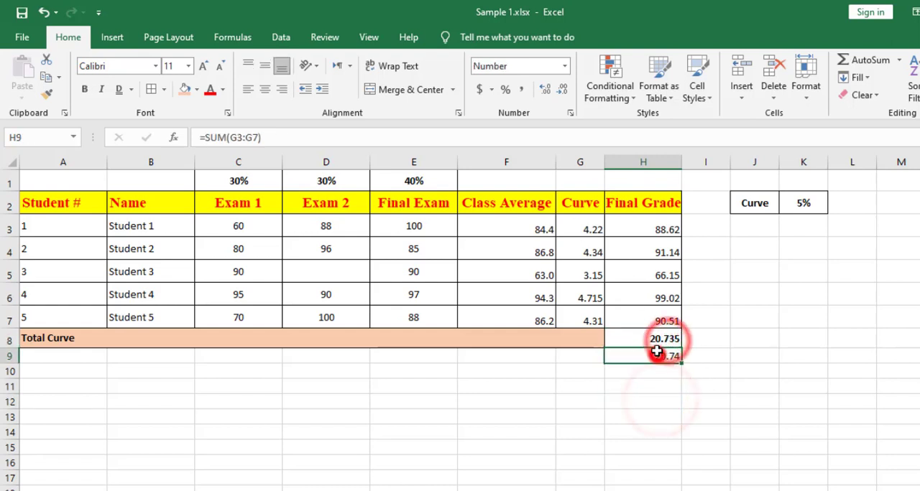
pyautogui.click(654, 343)
pyautogui.click(654, 355)
pyautogui.click(654, 344)
pyautogui.click(656, 354)
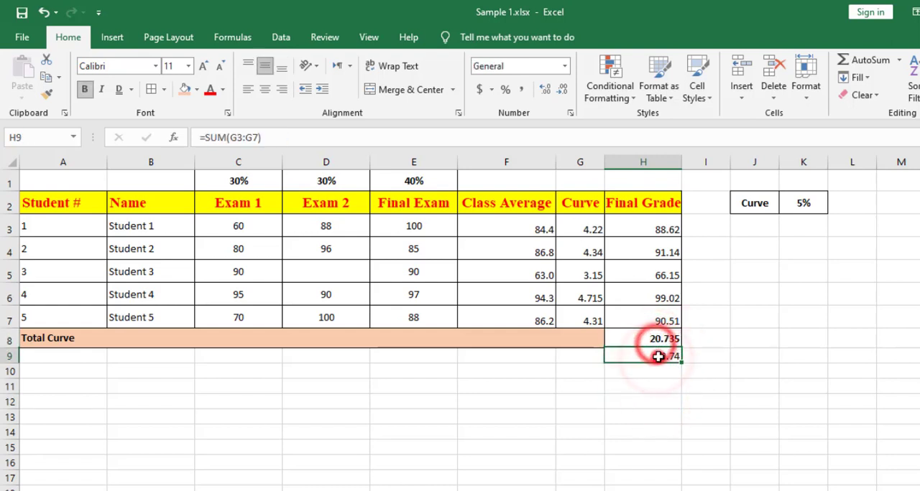
pyautogui.click(656, 345)
# Show the H9 total with three decimal places and make it bold.
pyautogui.click(630, 359)
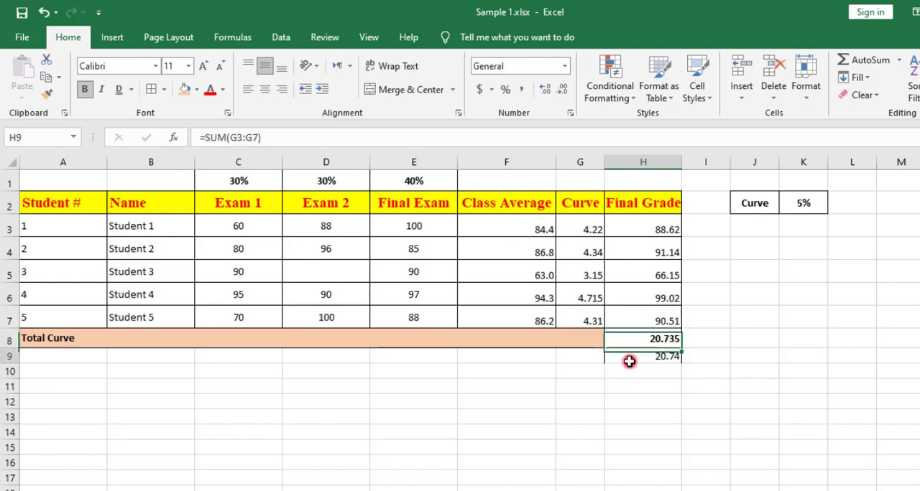
pyautogui.click(546, 89)
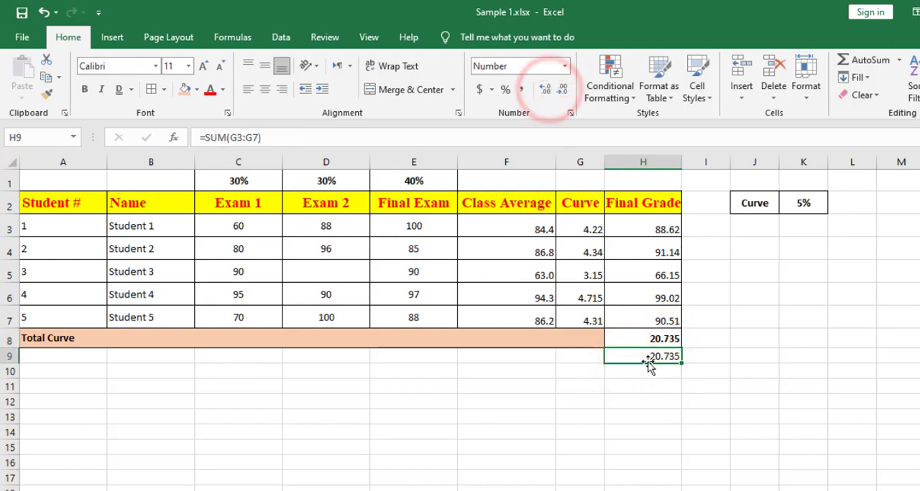
pyautogui.click(87, 90)
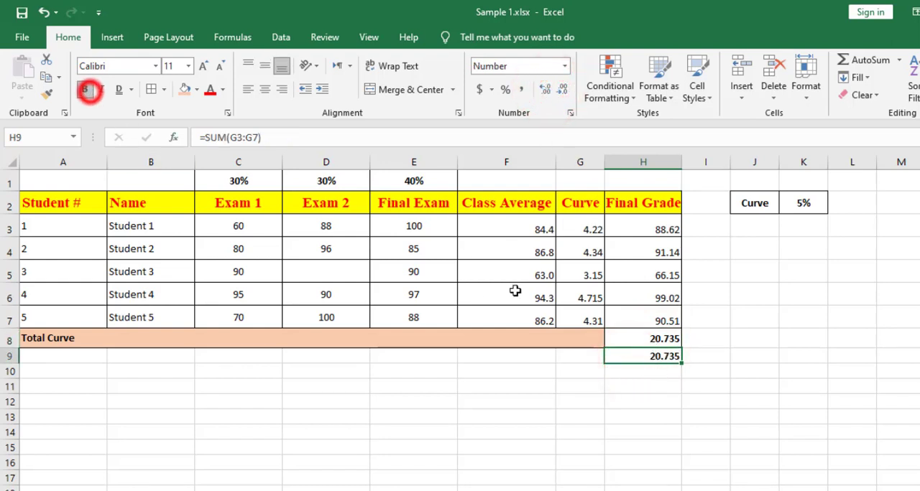
# Add borders to the AutoSum curve total in H9.
pyautogui.click(153, 90)
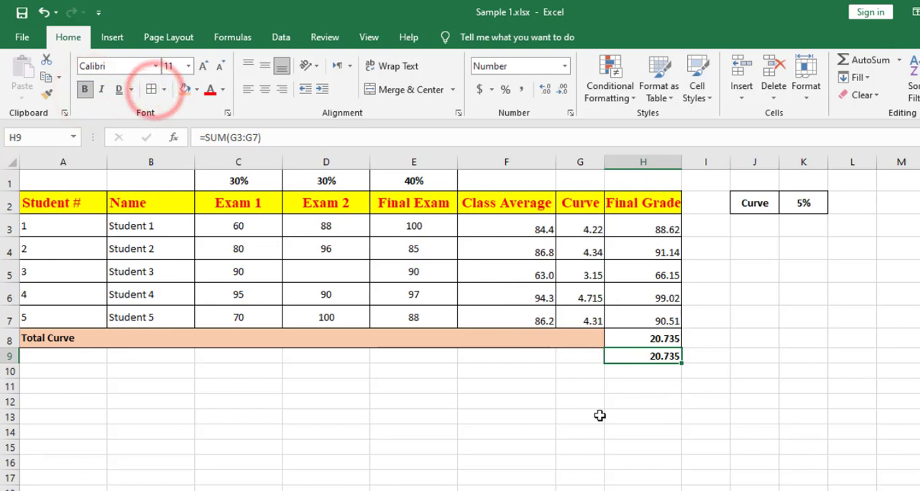
pyautogui.click(653, 376)
pyautogui.click(665, 339)
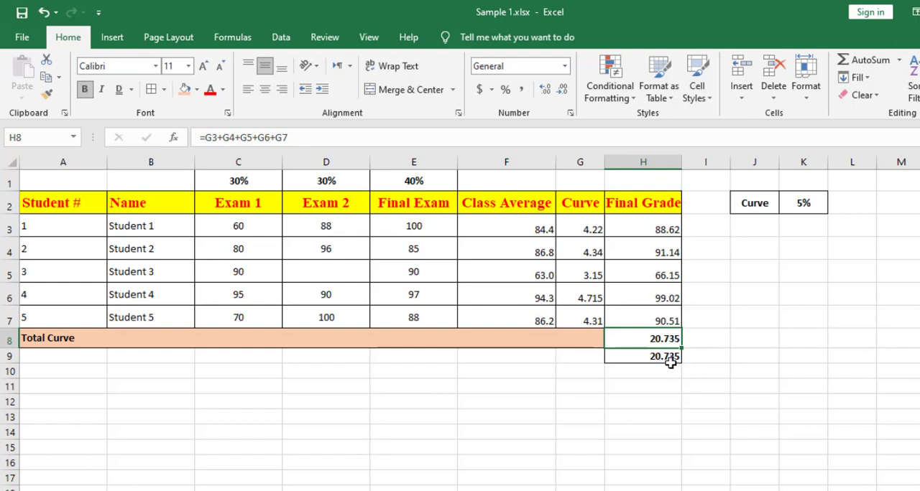
pyautogui.click(705, 426)
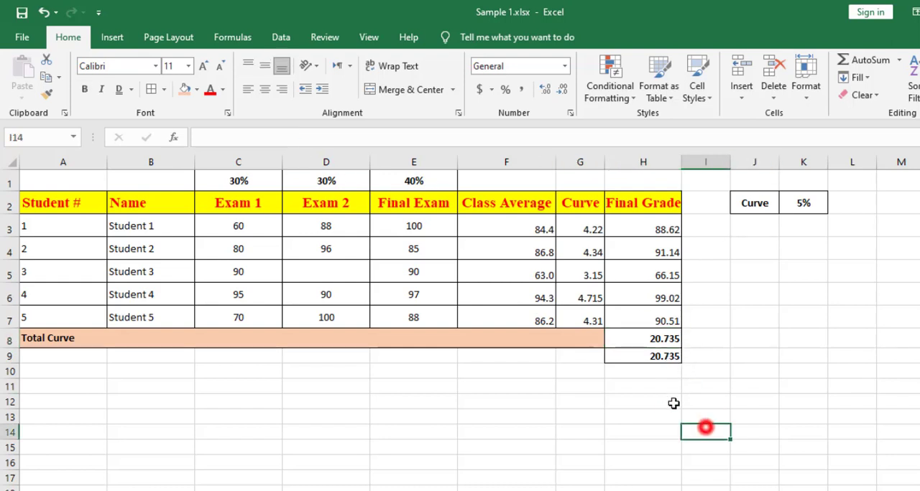
pyautogui.click(647, 357)
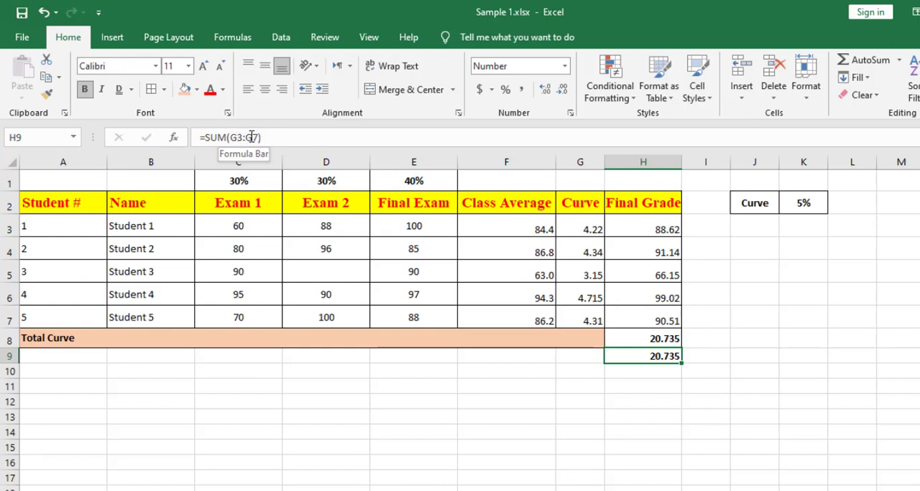
# Copy the formatting of the Total Curve row (A8:H8) onto row 10 with Format Painter.
pyautogui.click(34, 374)
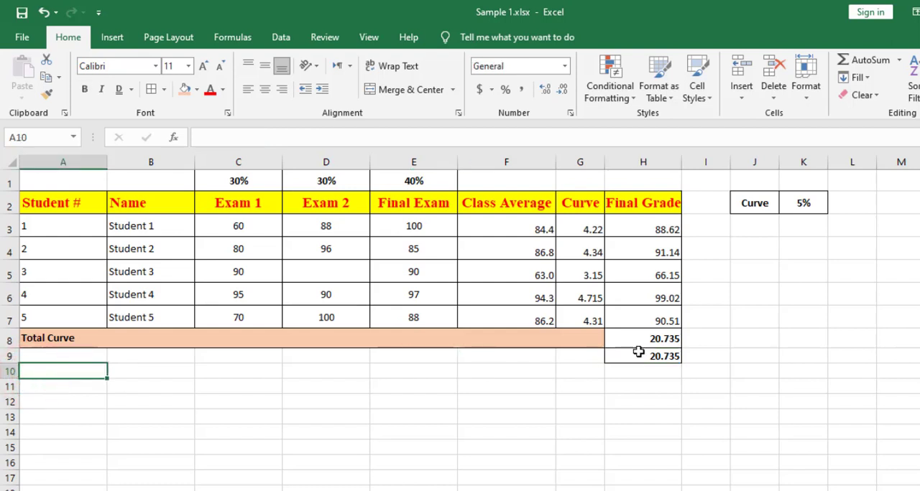
pyautogui.moveTo(647, 340); pyautogui.dragTo(423, 335)
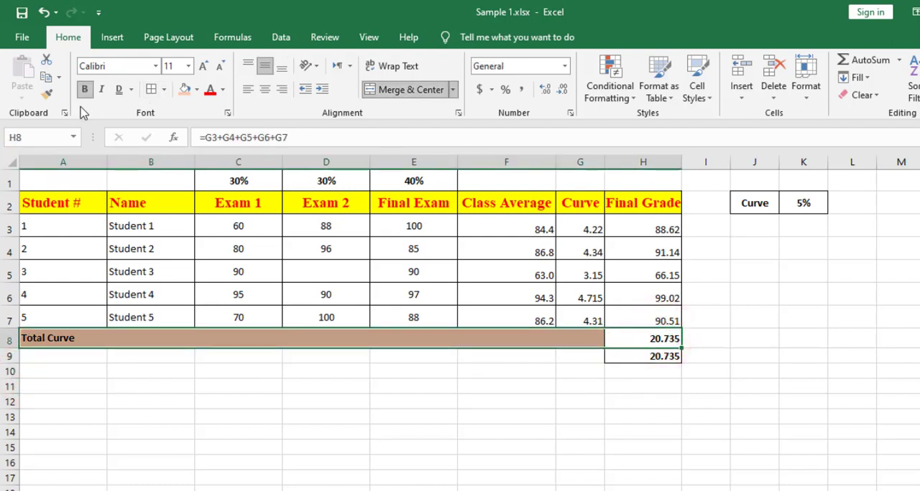
pyautogui.click(49, 101)
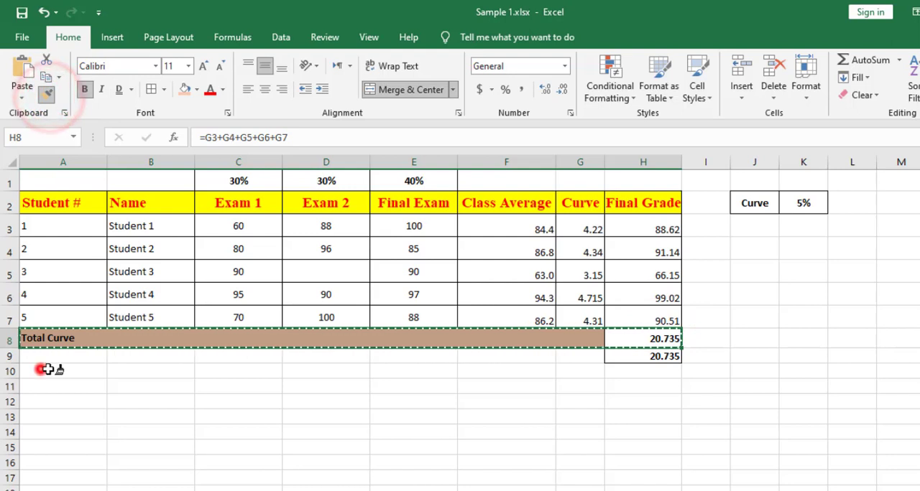
pyautogui.moveTo(40, 372)
pyautogui.mouseDown()
pyautogui.moveTo(601, 375)
pyautogui.moveTo(604, 384)
pyautogui.mouseUp()
# Label the merged cell in row 10 "Higest Final Grade".
pyautogui.click(129, 367)
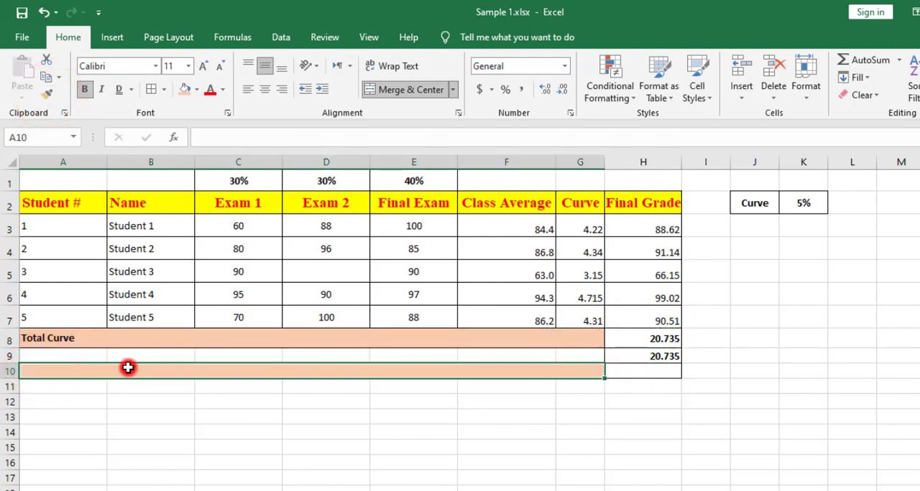
pyautogui.write('Higest Grade')
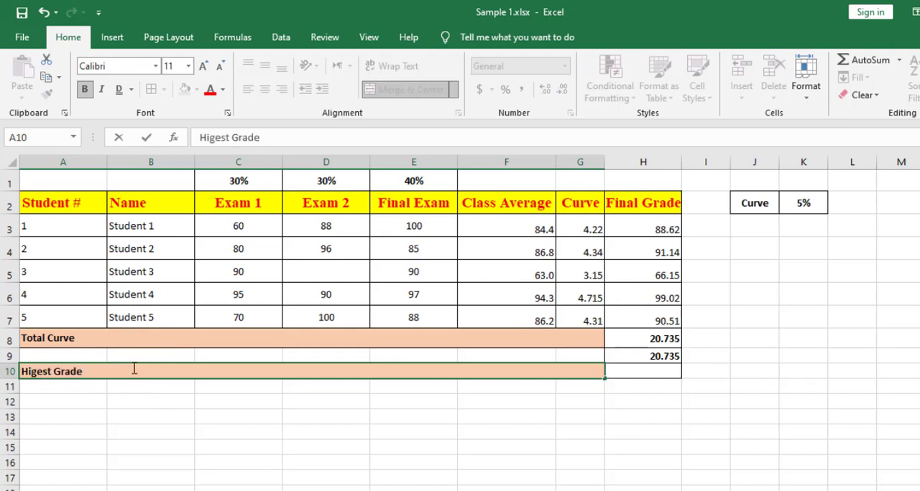
pyautogui.click(298, 417)
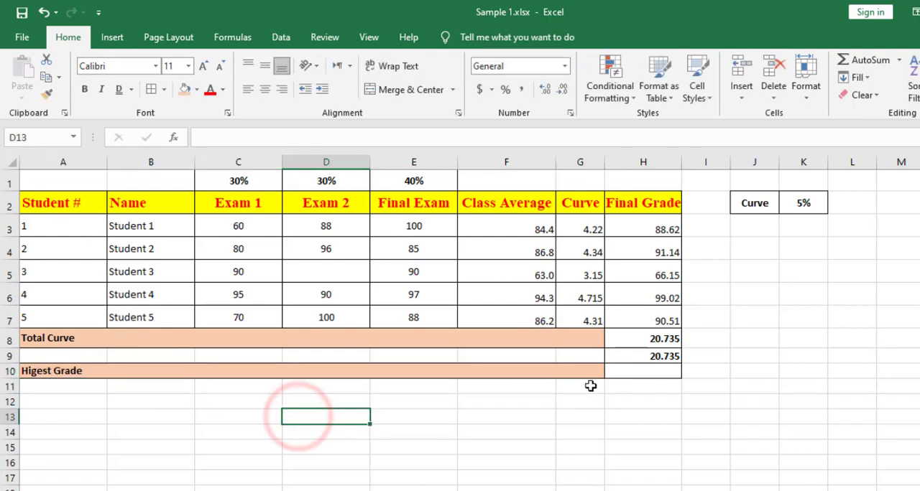
pyautogui.click(615, 373)
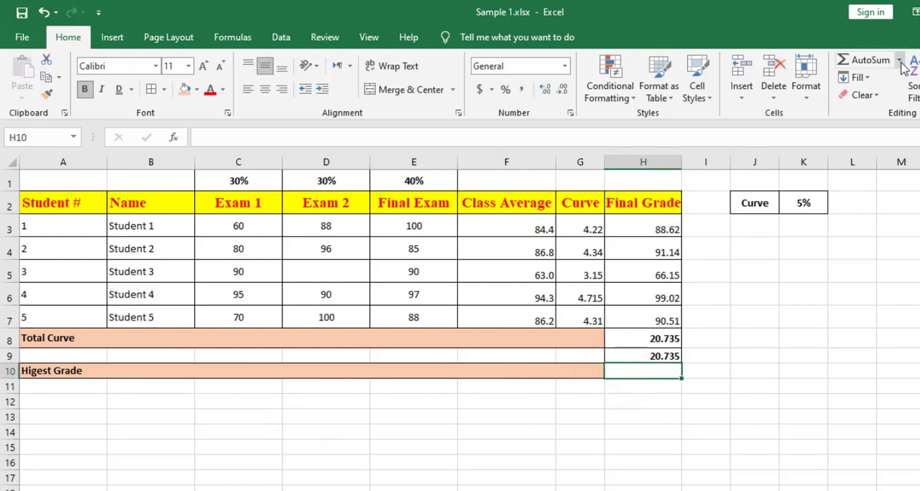
pyautogui.click(78, 372)
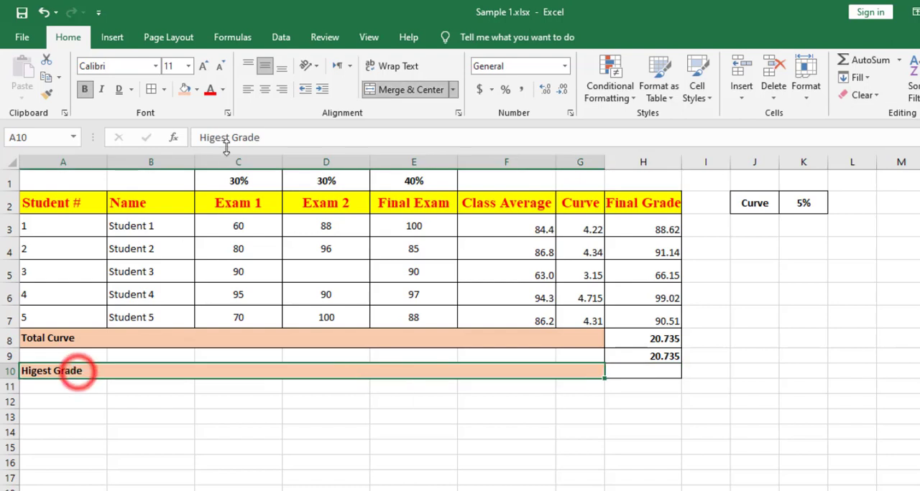
pyautogui.click(230, 138)
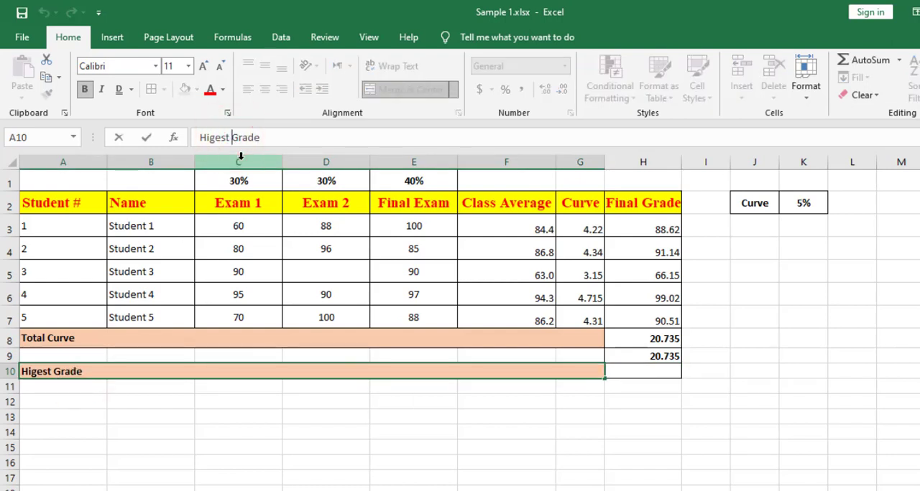
pyautogui.write('Final')
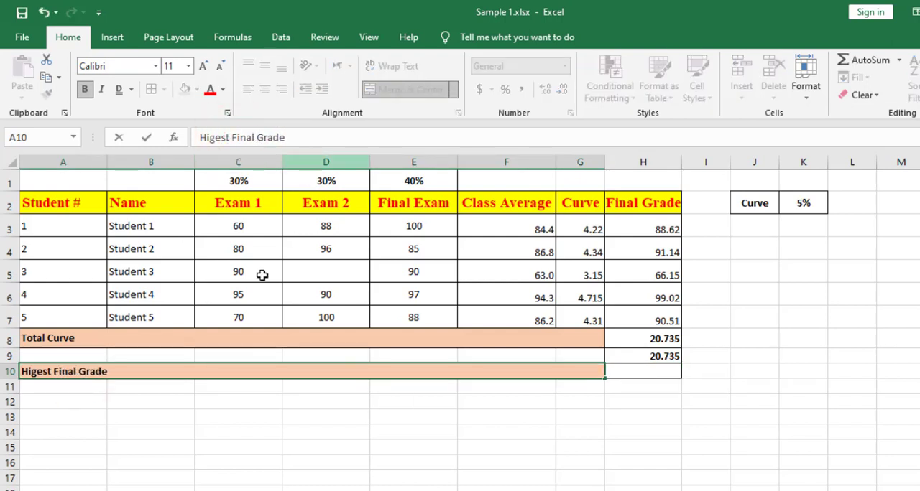
pyautogui.click(183, 388)
# Calculate the highest final grade in H10 with the AutoSum Max function over the range H3:H7.
pyautogui.click(642, 374)
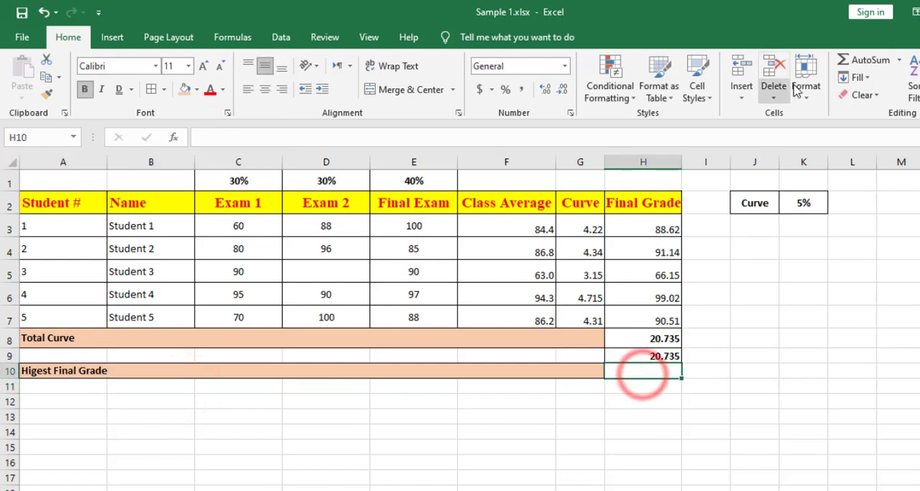
pyautogui.click(900, 62)
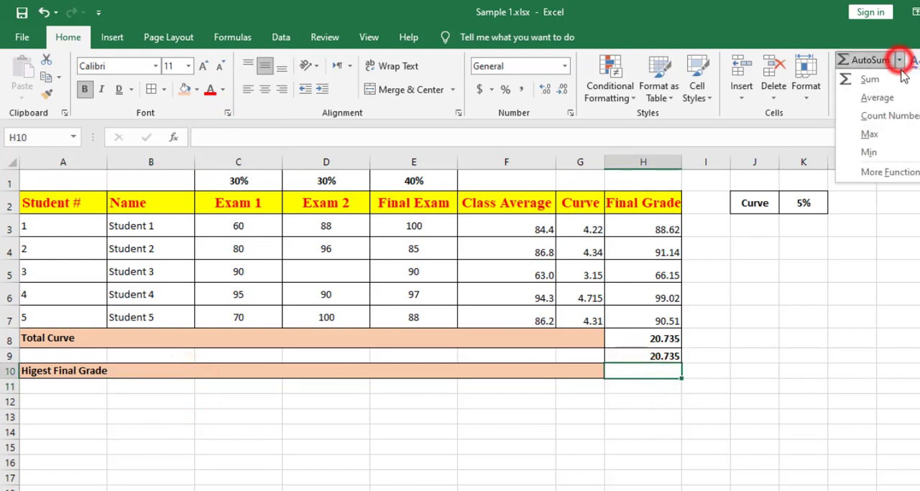
pyautogui.click(869, 136)
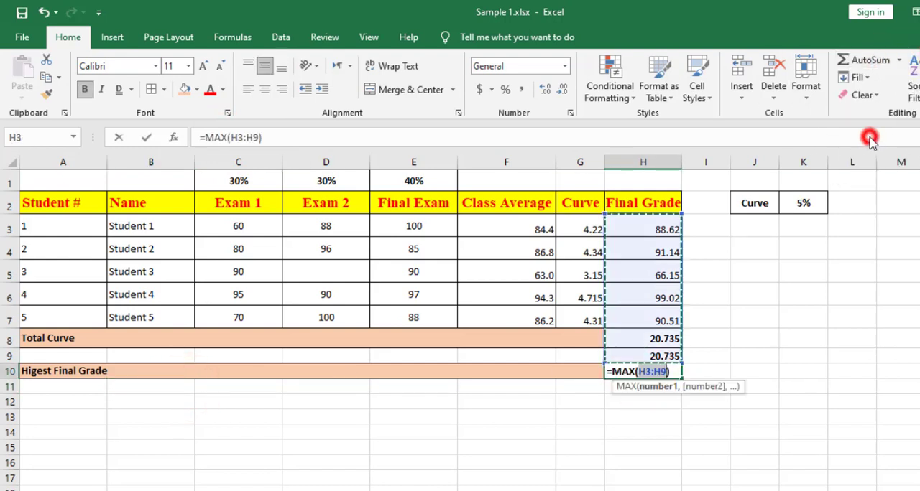
pyautogui.moveTo(643, 228); pyautogui.dragTo(648, 318)
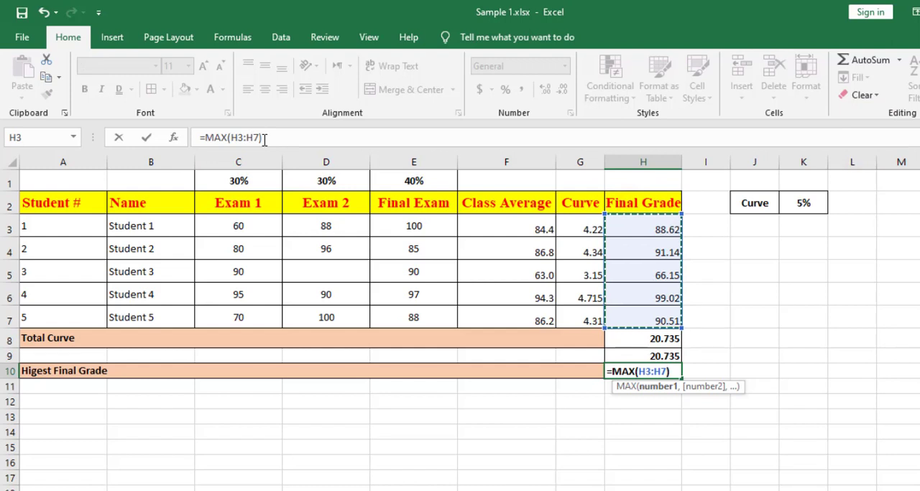
pyautogui.press('Return')
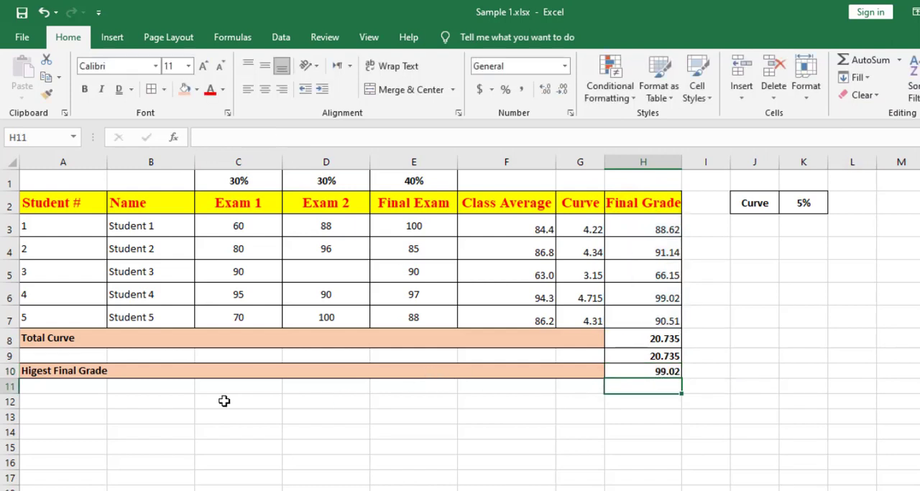
# Merge cells A11:G11 without centring, and apply borders and bold to A11:H11.
pyautogui.moveTo(38, 386); pyautogui.dragTo(592, 393)
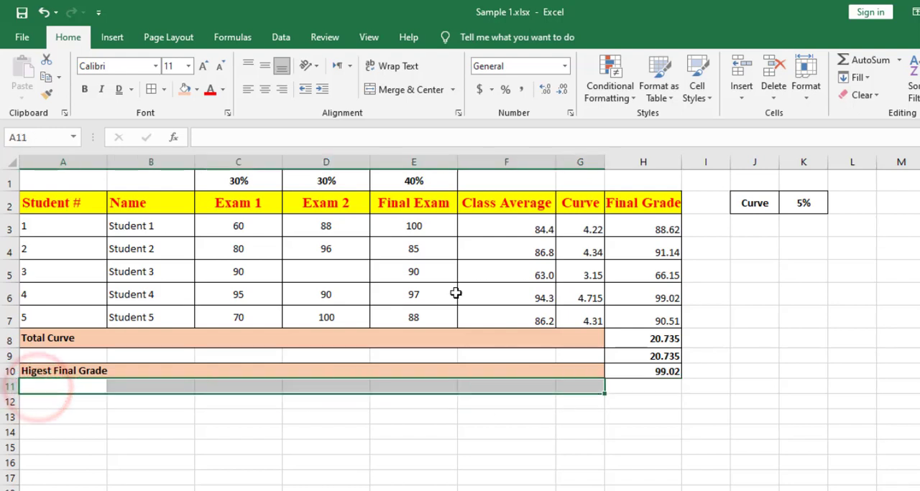
pyautogui.click(453, 90)
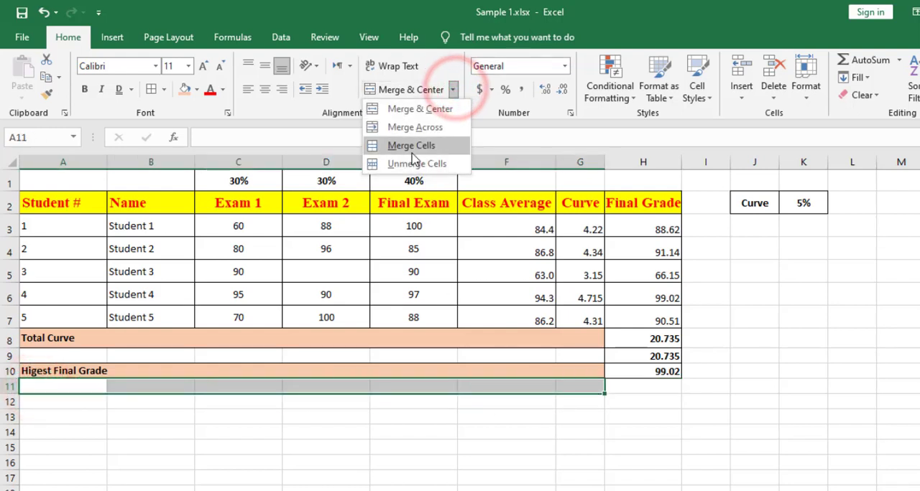
pyautogui.click(411, 145)
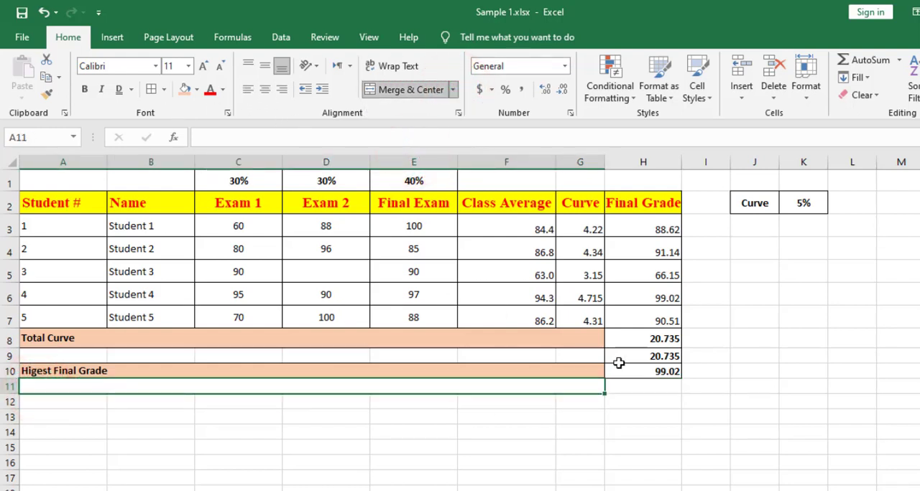
pyautogui.moveTo(631, 383); pyautogui.dragTo(616, 383)
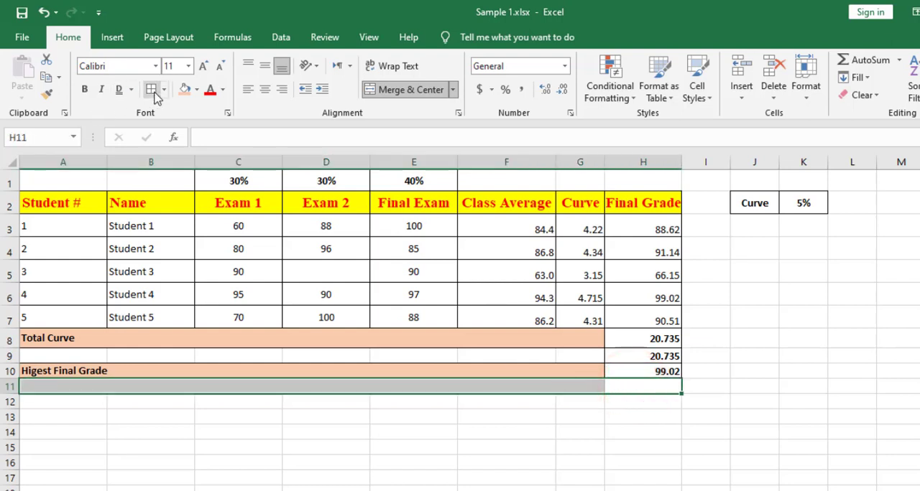
pyautogui.click(152, 90)
pyautogui.click(84, 89)
# Enter the label "Lowest Grade in Final Exam" in merged cell A11.
pyautogui.click(66, 383)
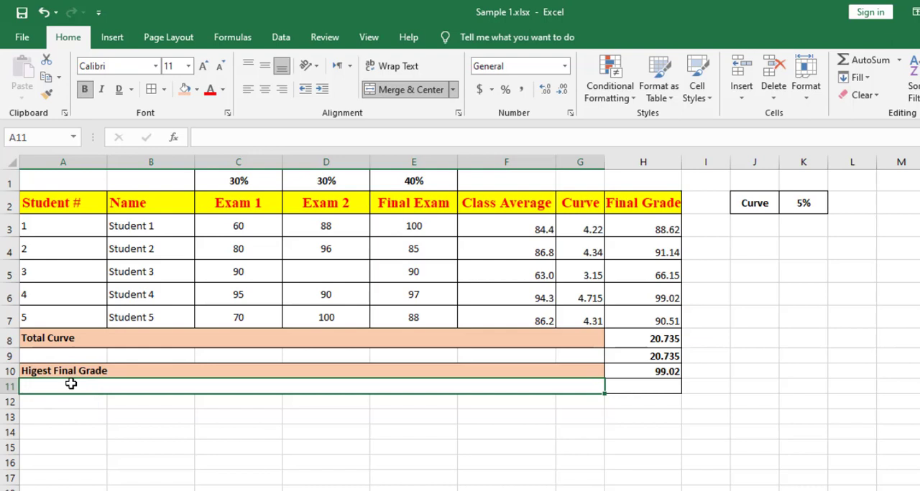
pyautogui.write('Lo')
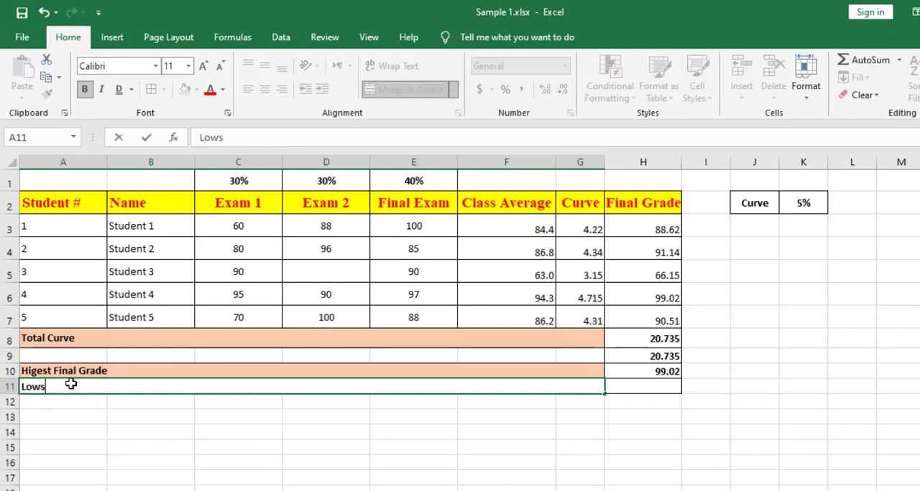
pyautogui.write('west Grade in Fi')
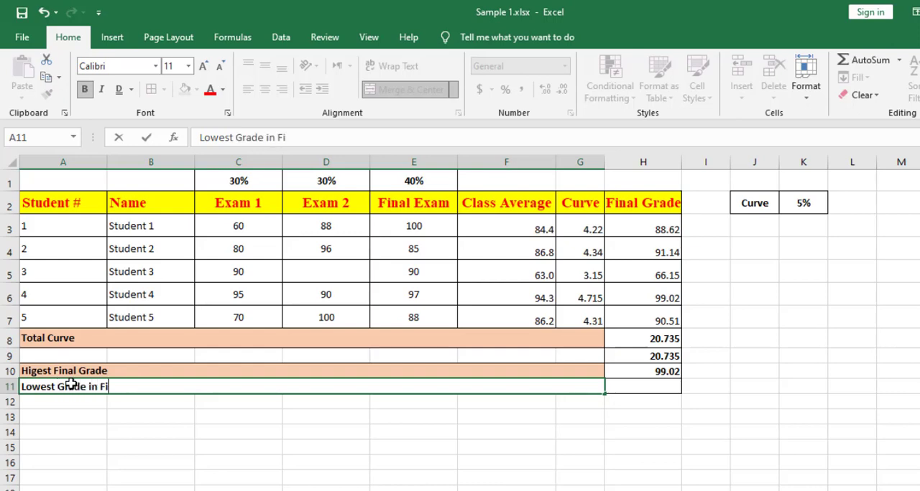
pyautogui.write('nal Exa')
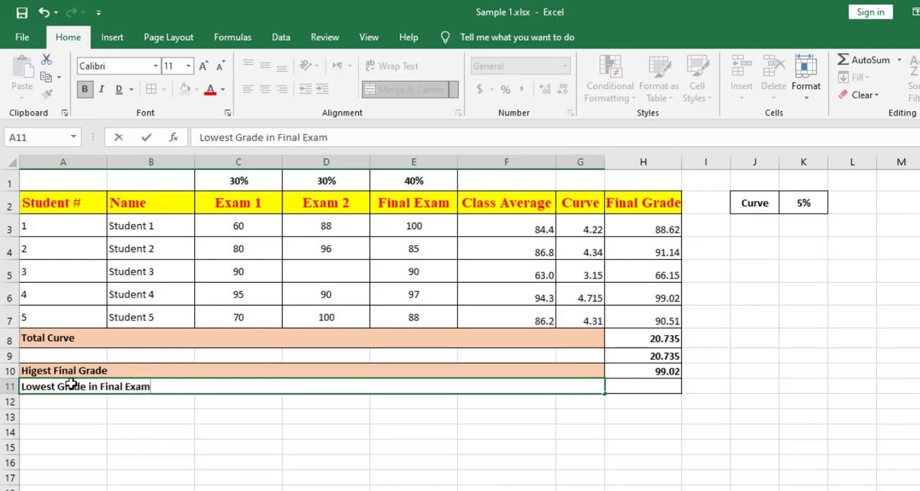
pyautogui.write('m')
pyautogui.click(277, 460)
# Fill the "Lowest Grade in Final Exam" label cell with the standard light green colour.
pyautogui.click(244, 383)
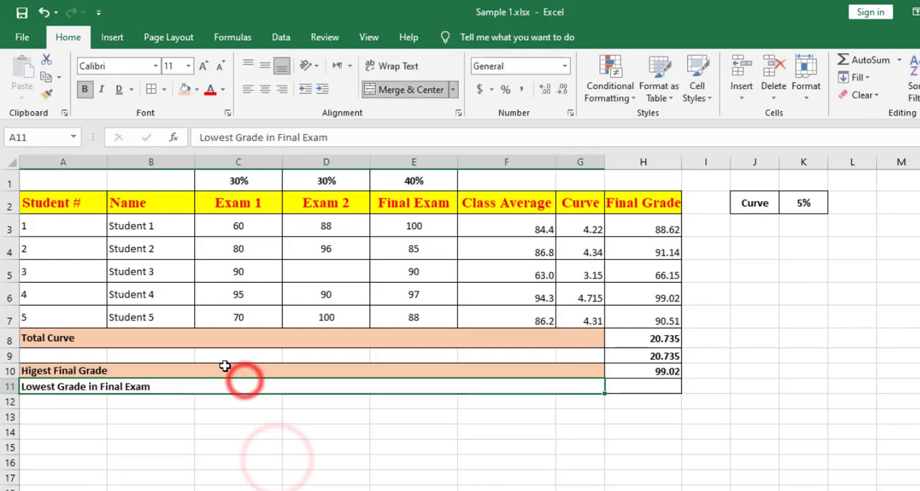
pyautogui.click(197, 89)
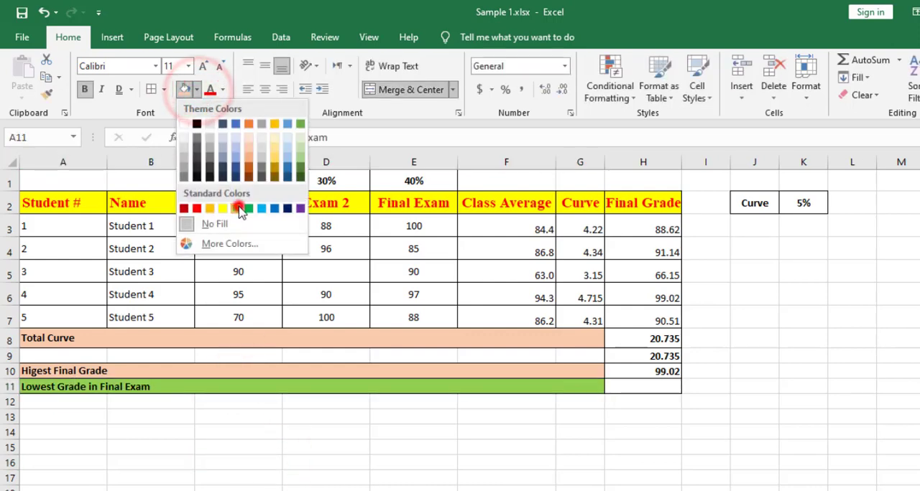
pyautogui.click(240, 207)
# Calculate the lowest final exam grade in H11 with the AutoSum Min function over the range E3:E7.
pyautogui.click(652, 386)
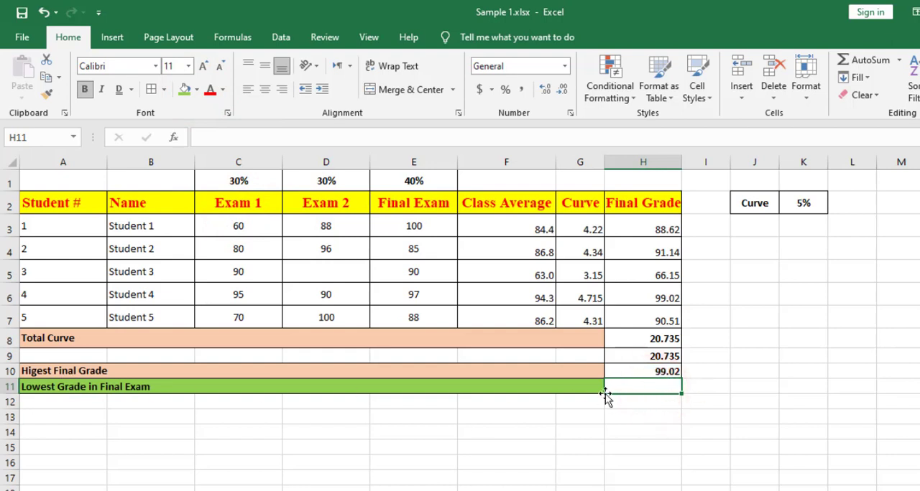
pyautogui.click(899, 60)
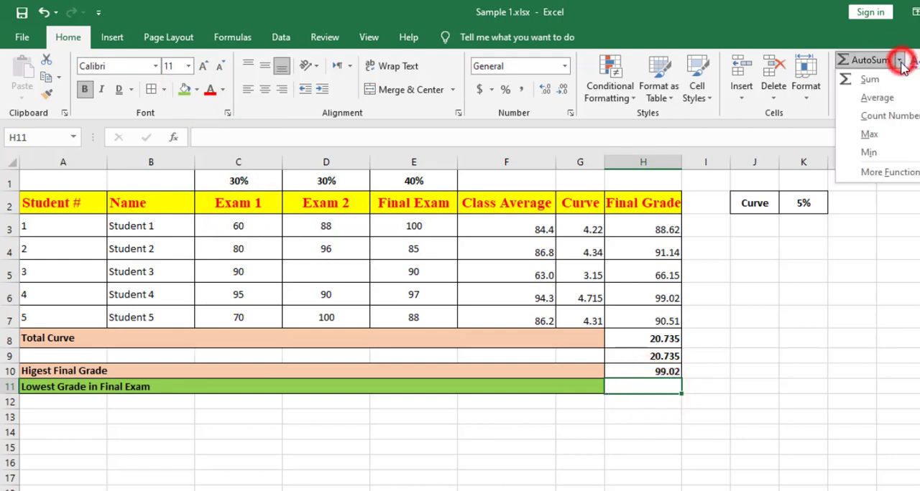
pyautogui.click(872, 153)
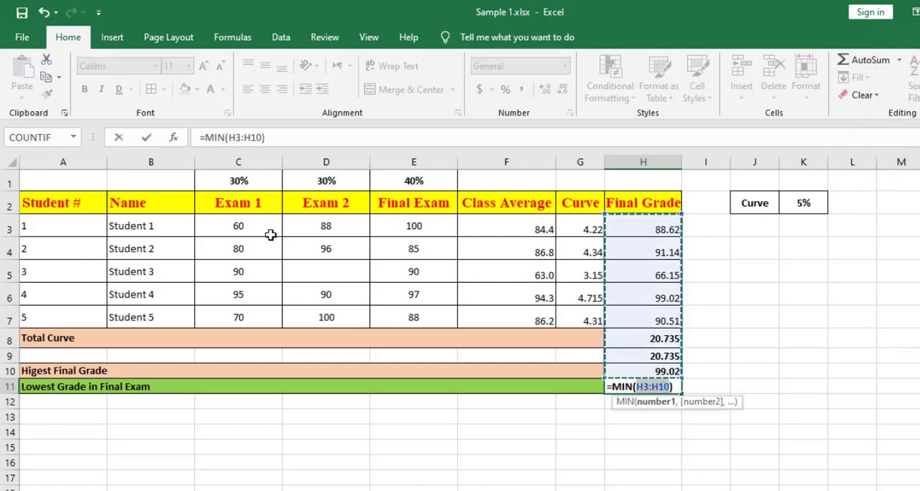
pyautogui.click(415, 227)
pyautogui.moveTo(417, 241); pyautogui.dragTo(421, 322)
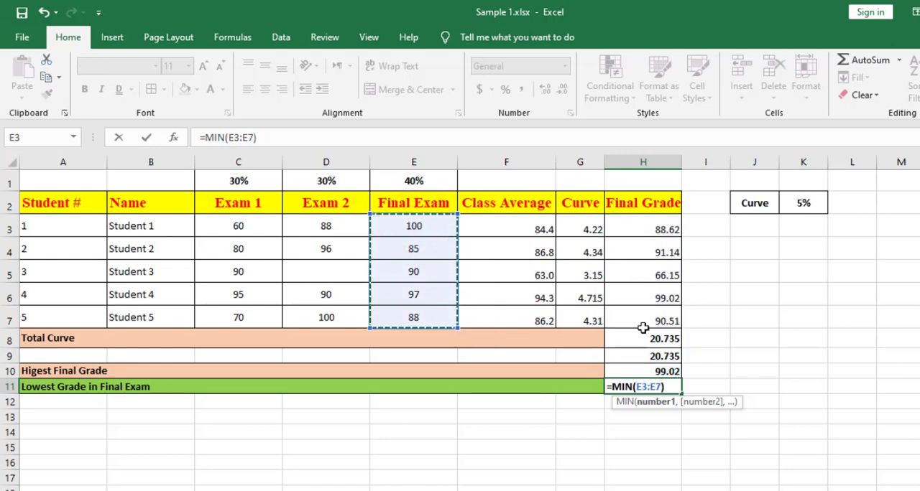
pyautogui.press('Return')
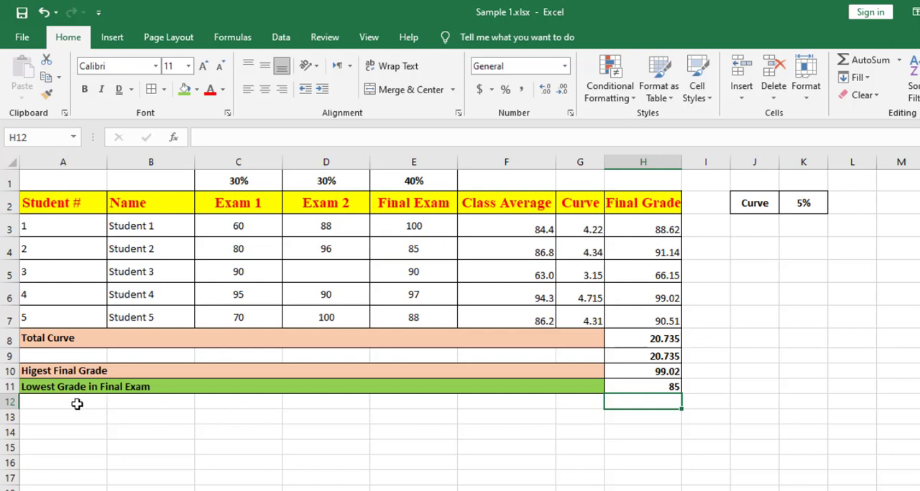
# Copy the formatting of the summary rows A10:H11 onto A12:H13 with Format Painter.
pyautogui.moveTo(48, 369); pyautogui.dragTo(624, 373)
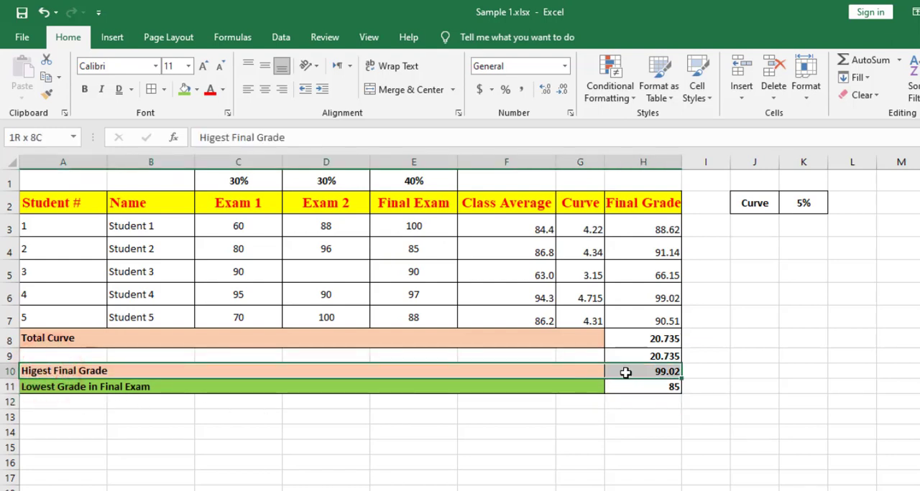
pyautogui.moveTo(627, 382); pyautogui.dragTo(627, 387)
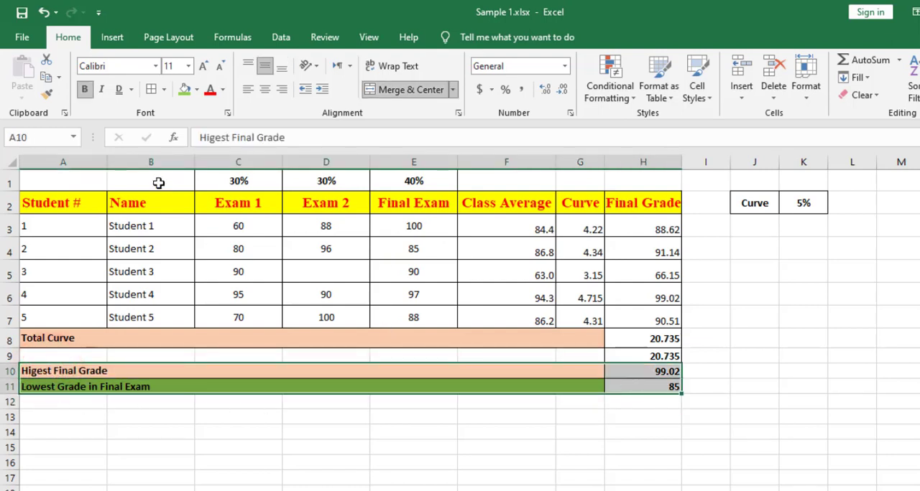
pyautogui.click(46, 94)
pyautogui.moveTo(41, 403)
pyautogui.mouseDown()
pyautogui.moveTo(661, 431)
pyautogui.moveTo(659, 420)
pyautogui.mouseUp()
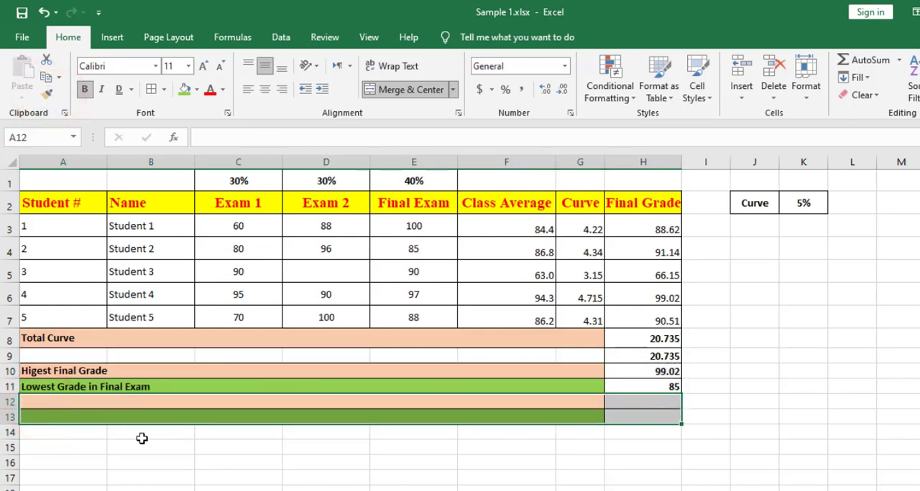
# Enter the labels "Average of Final Grade" in A12 and "Number of Students" in A13.
pyautogui.click(49, 400)
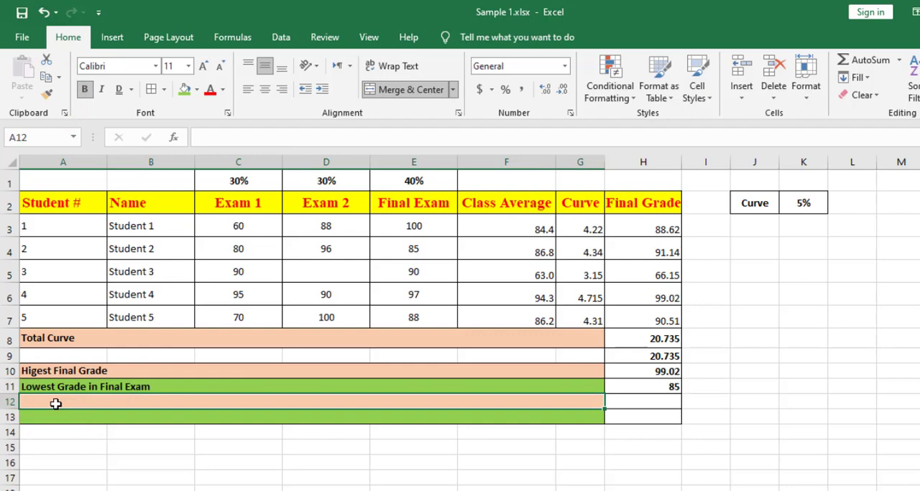
pyautogui.write('V')
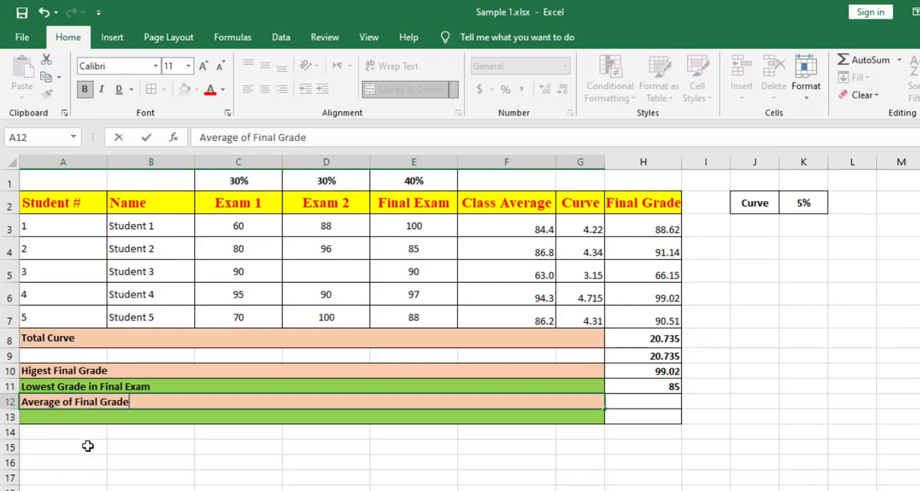
pyautogui.click(95, 421)
pyautogui.write('Number')
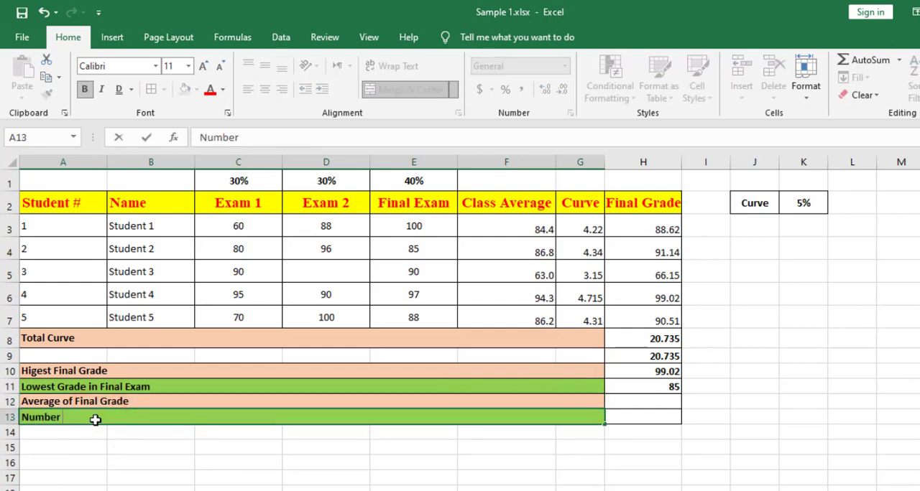
pyautogui.write(' of Students')
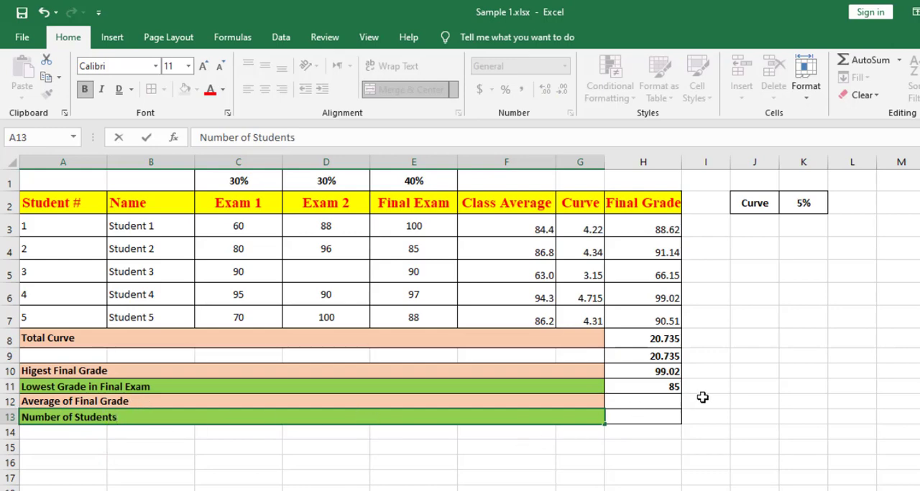
# Calculate the average final grade in H12 with the AutoSum Average function over the range H3:H7.
pyautogui.click(650, 405)
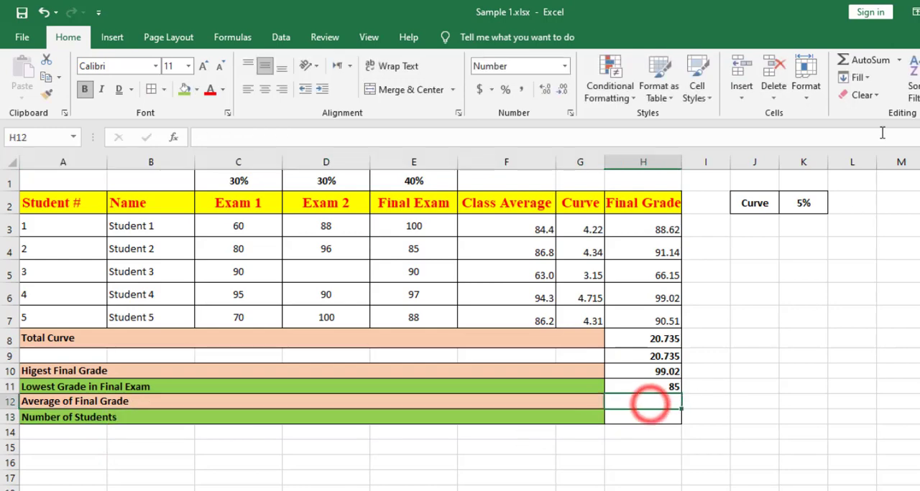
pyautogui.click(899, 63)
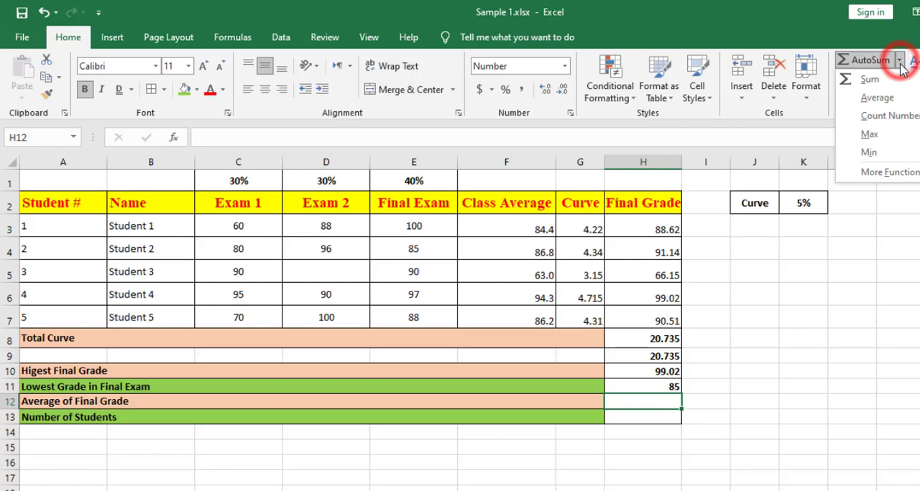
pyautogui.click(878, 98)
pyautogui.moveTo(643, 225); pyautogui.dragTo(654, 313)
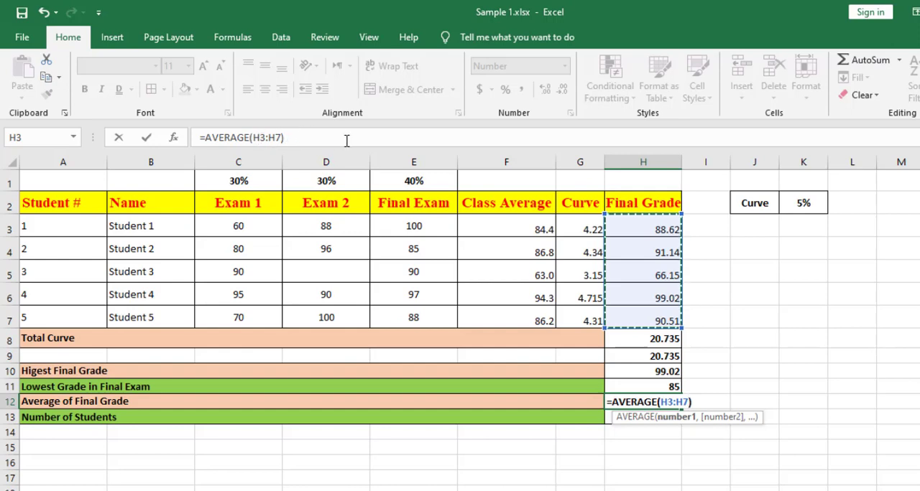
pyautogui.press('Return')
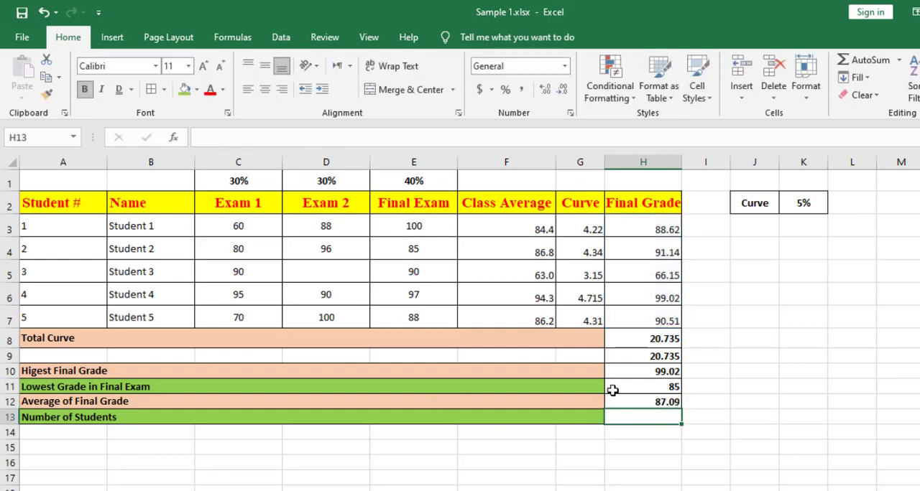
# Calculate the number of students in H13 with the AutoSum Count Numbers function over the student numbers A3:A7.
pyautogui.click(647, 418)
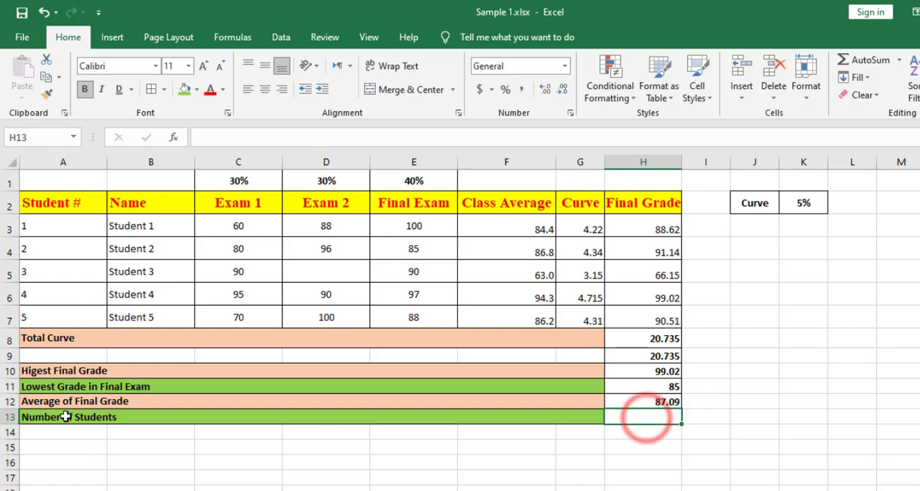
pyautogui.click(900, 62)
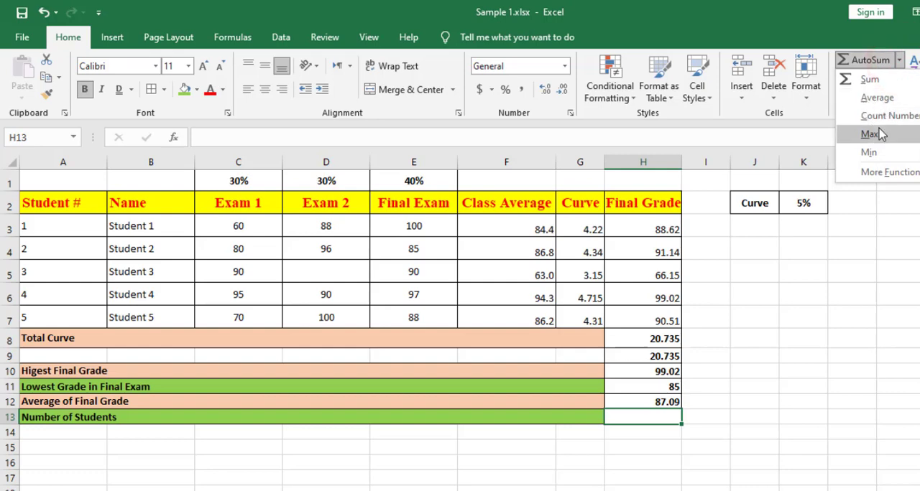
pyautogui.click(881, 117)
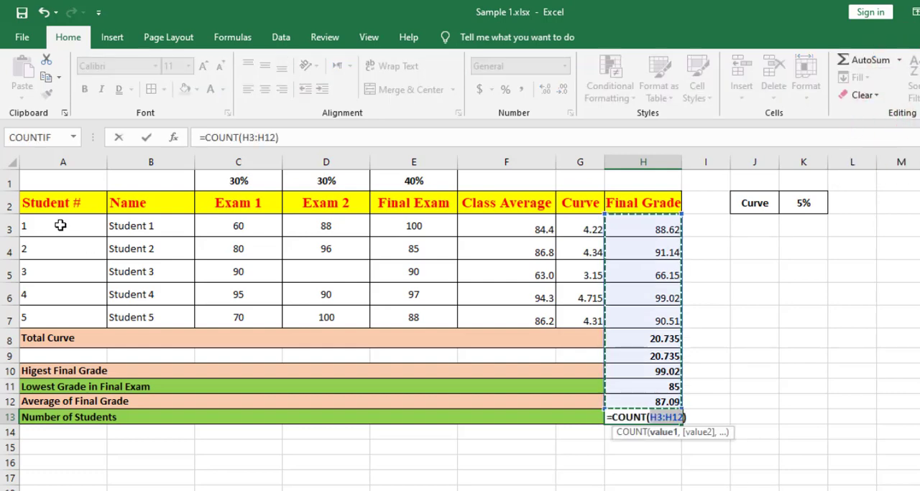
pyautogui.moveTo(63, 225); pyautogui.dragTo(59, 308)
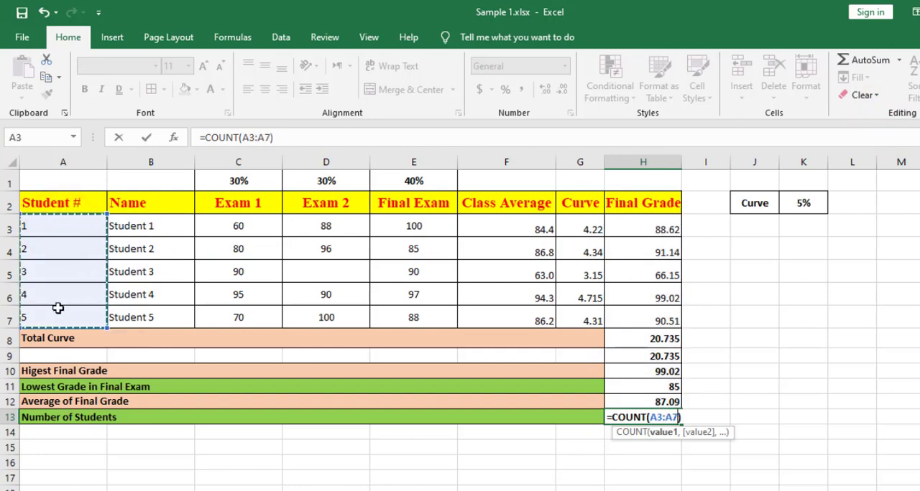
pyautogui.press('Return')
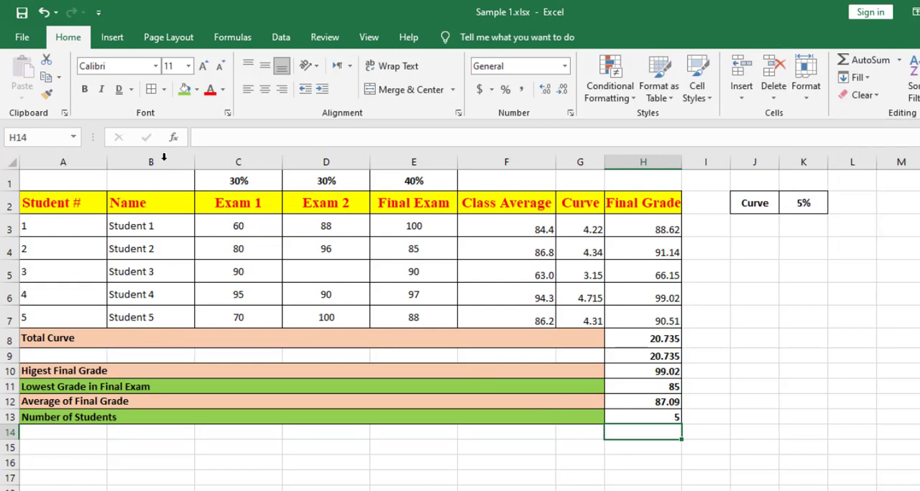
# Apply the AutoSum Count Numbers function in H14 to the student names in B3:B7.
pyautogui.click(898, 60)
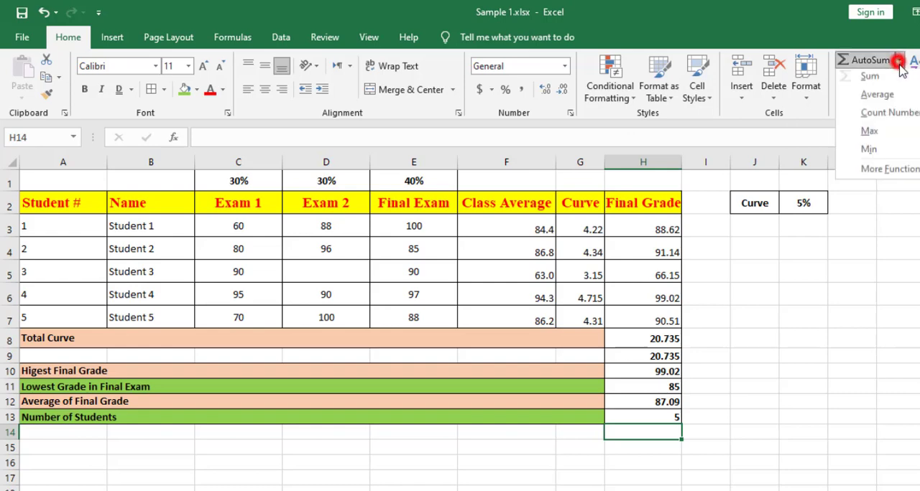
pyautogui.click(883, 117)
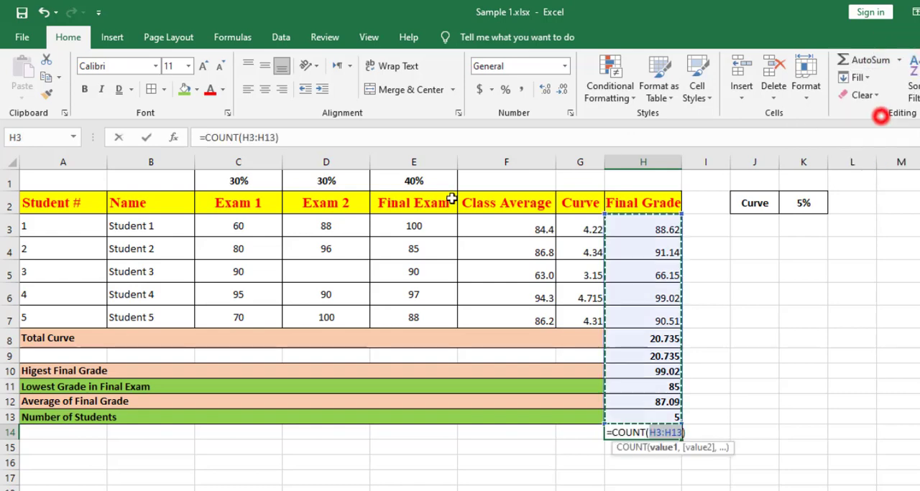
pyautogui.moveTo(148, 226); pyautogui.dragTo(144, 316)
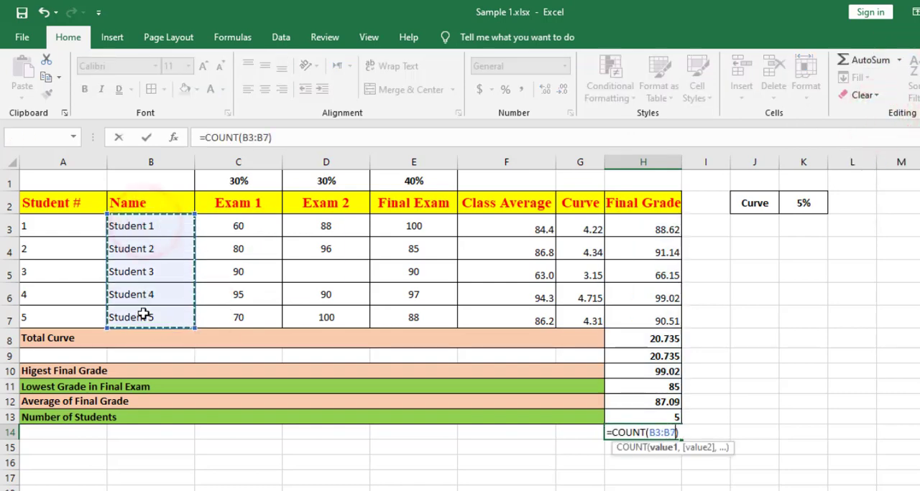
pyautogui.press('Return')
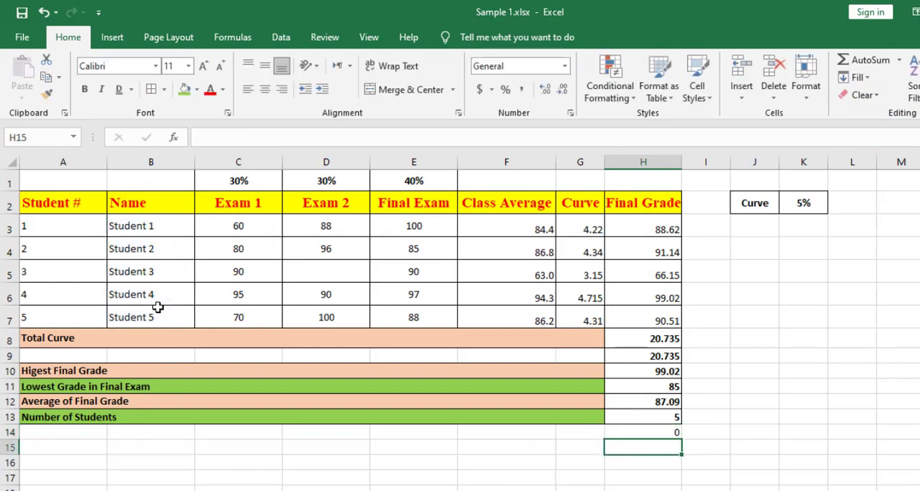
# Make the count result in H14 bold and add borders around the cell.
pyautogui.click(653, 429)
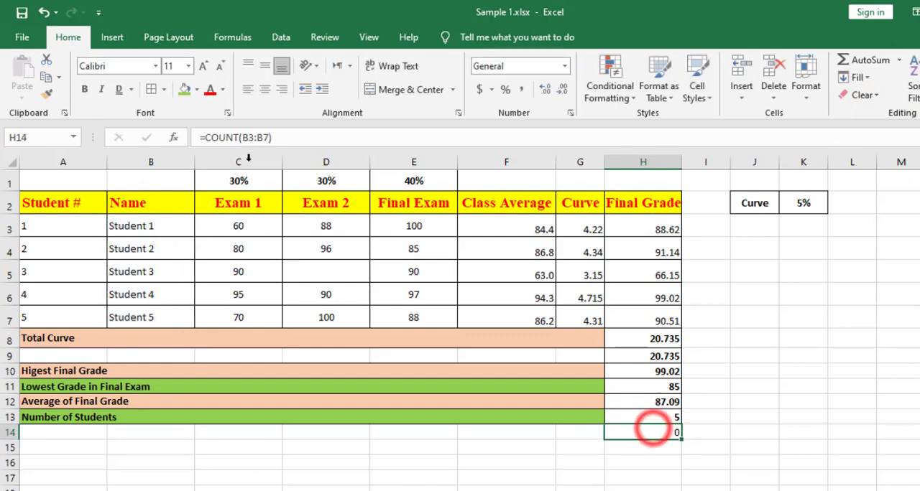
pyautogui.click(84, 89)
pyautogui.click(150, 92)
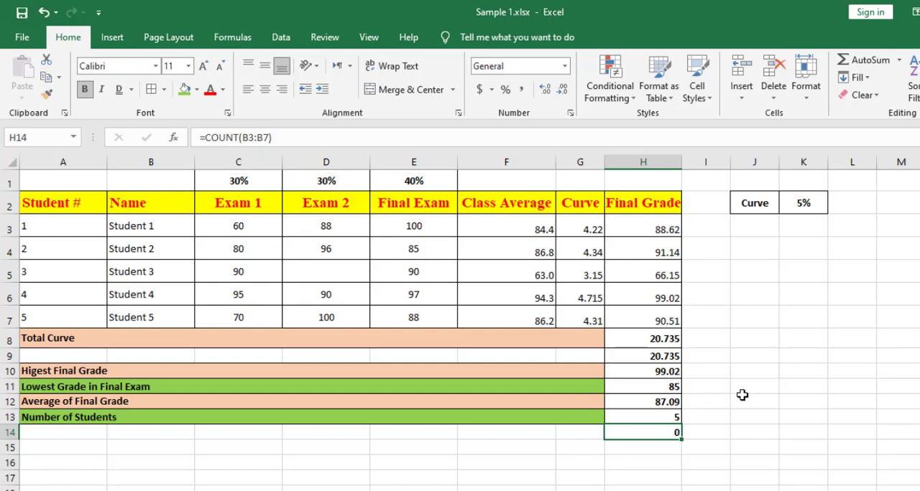
# Count the student names in H15 with the COUNTA function over the range B3:B7.
pyautogui.click(665, 447)
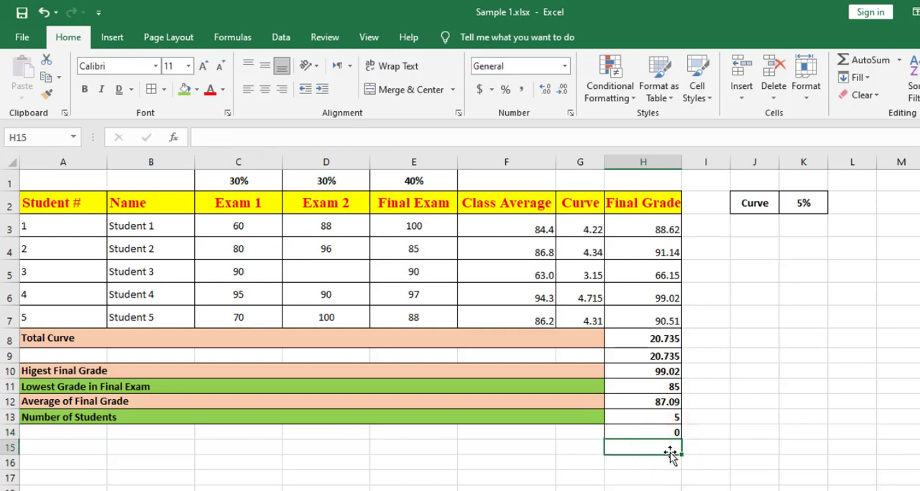
pyautogui.write('=ca')
pyautogui.press('BackSpace')
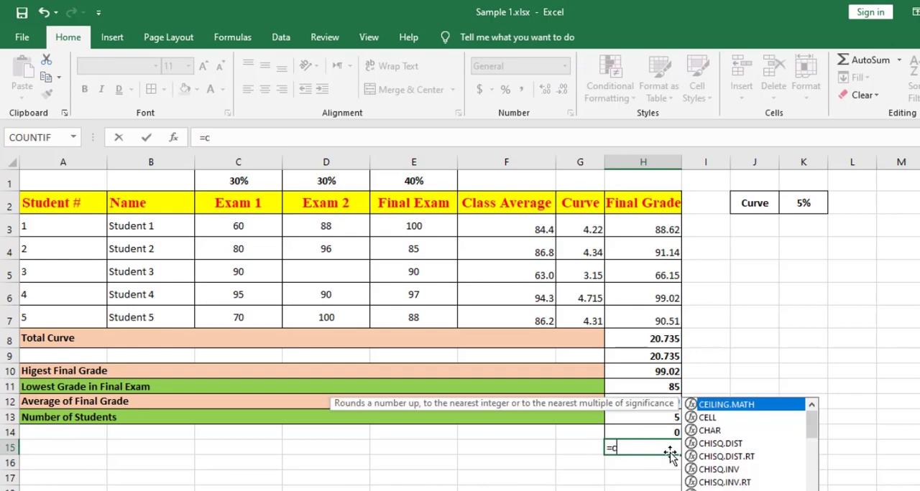
pyautogui.write('ou')
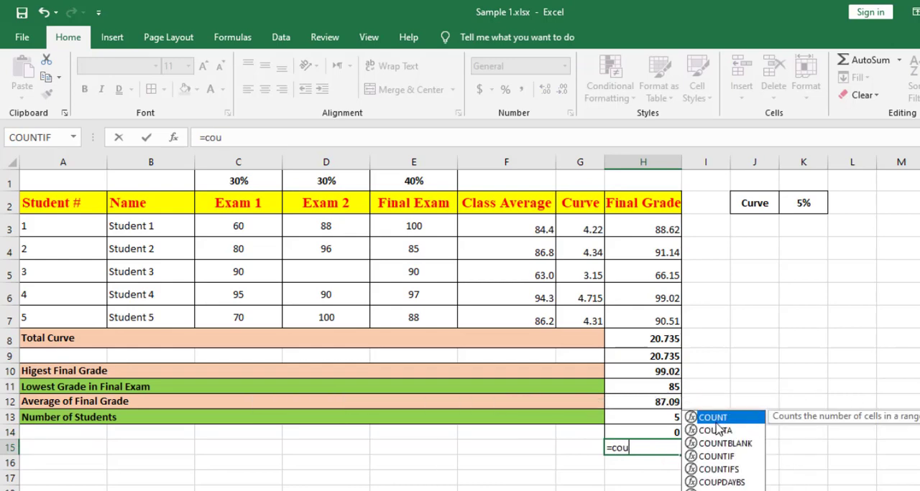
pyautogui.doubleClick(719, 431)
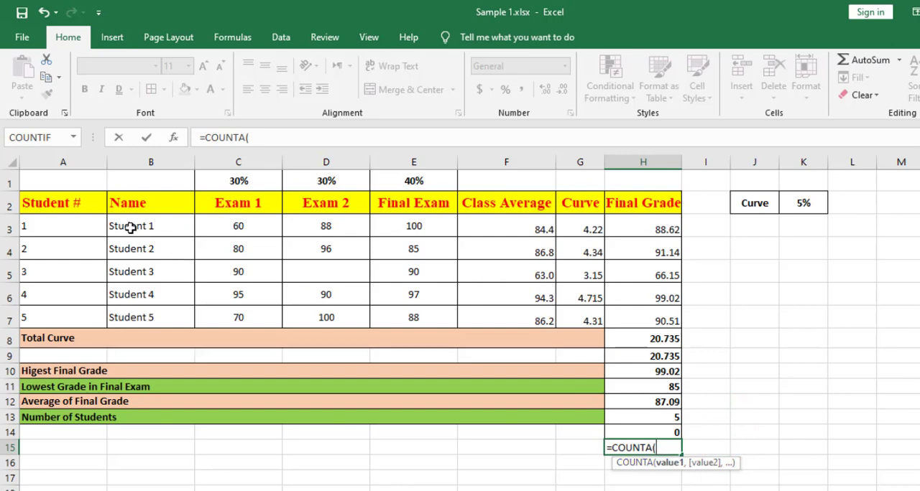
pyautogui.moveTo(132, 227); pyautogui.dragTo(129, 317)
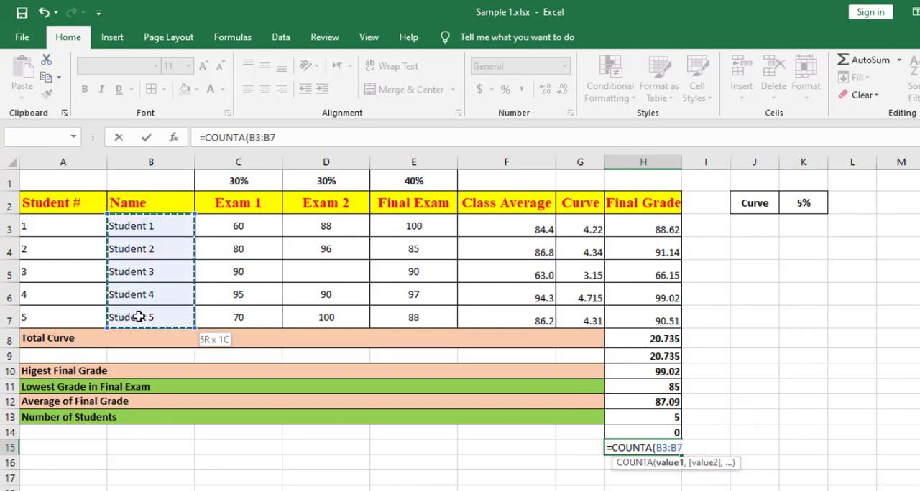
pyautogui.press('Return')
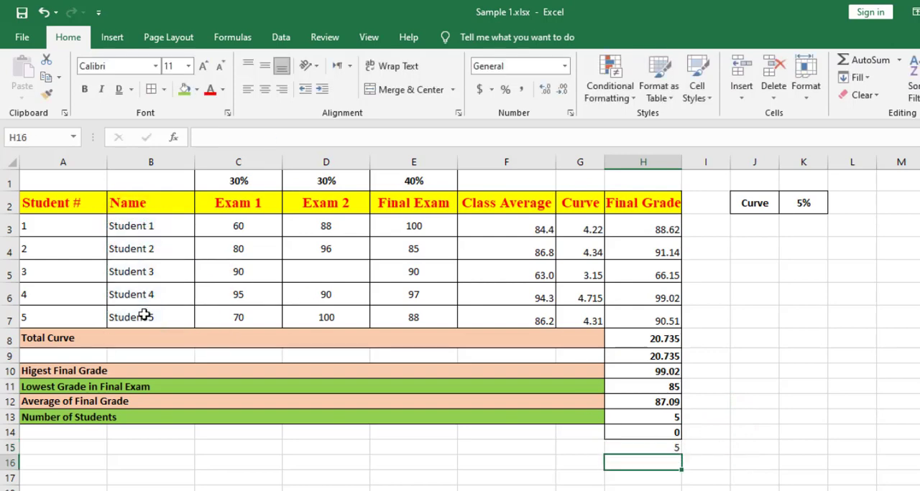
# Apply bold and borders to the COUNTA result in H15.
pyautogui.click(654, 446)
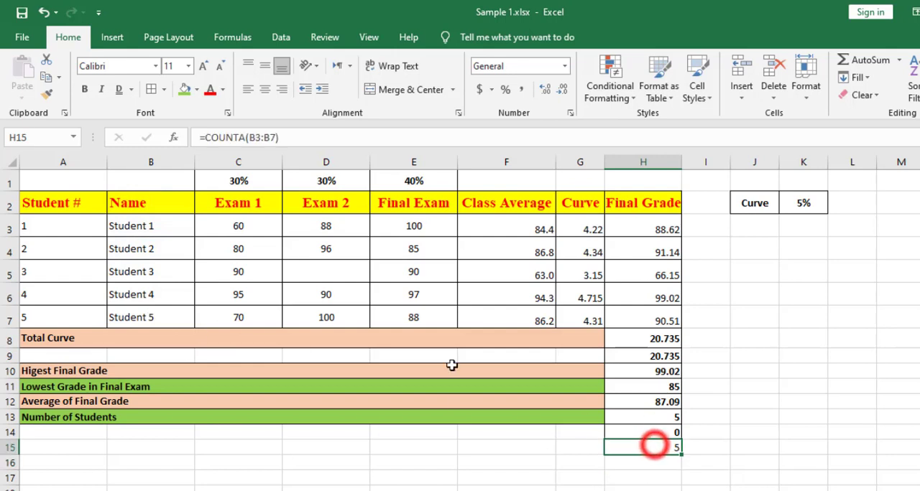
pyautogui.click(84, 91)
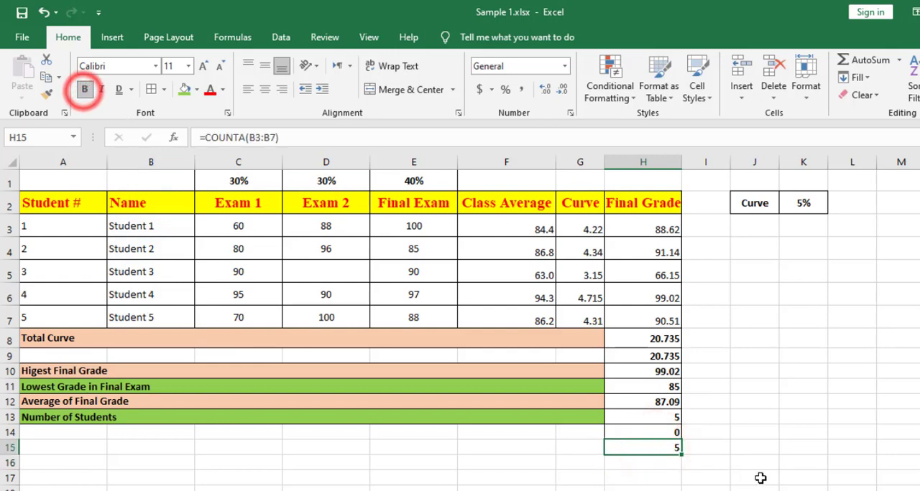
pyautogui.click(152, 89)
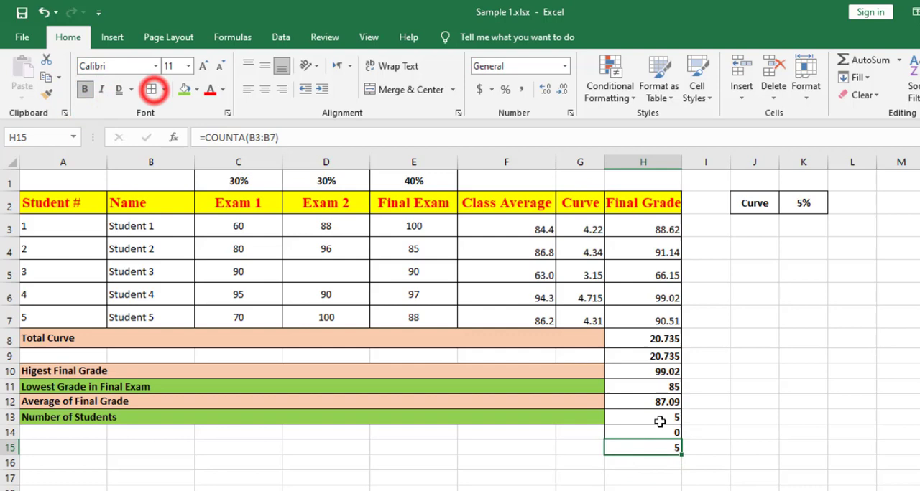
# Widen column I and copy the formula of H9 without its equals sign into I9 as the text "SUM(G3:G7)".
pyautogui.moveTo(730, 162); pyautogui.dragTo(855, 157)
pyautogui.click(655, 353)
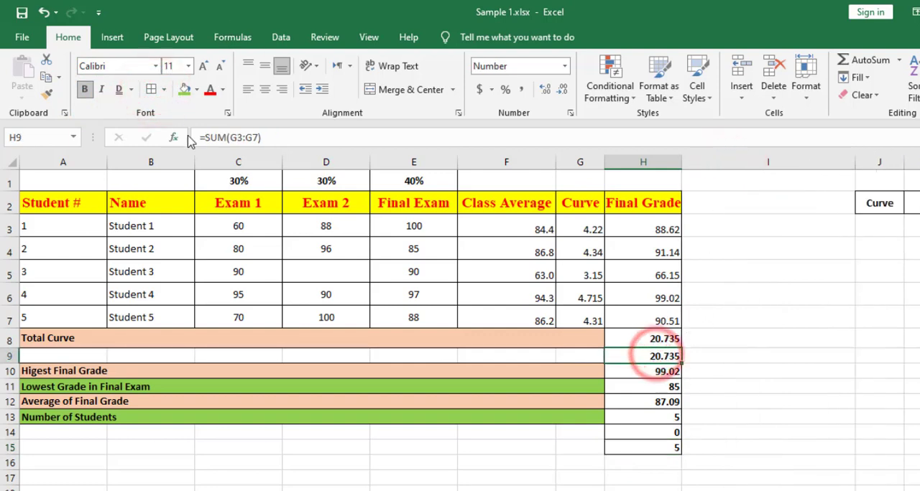
pyautogui.moveTo(204, 137); pyautogui.dragTo(282, 135)
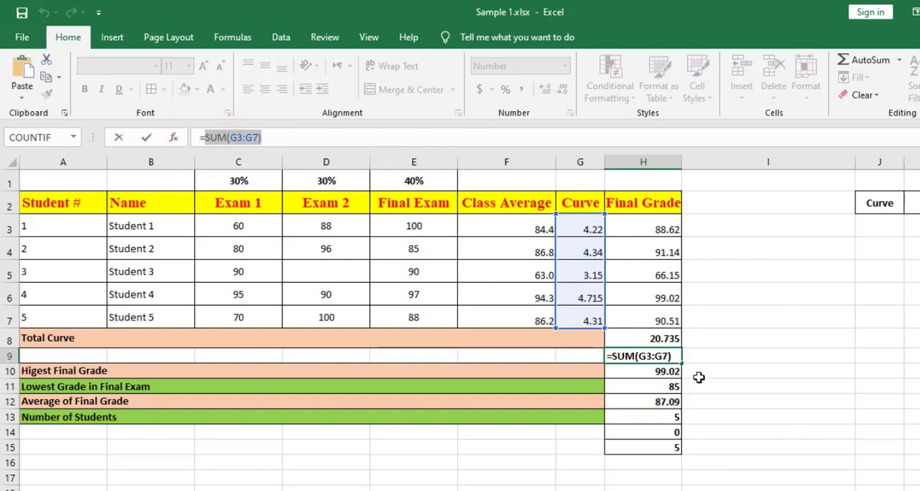
pyautogui.click(708, 356)
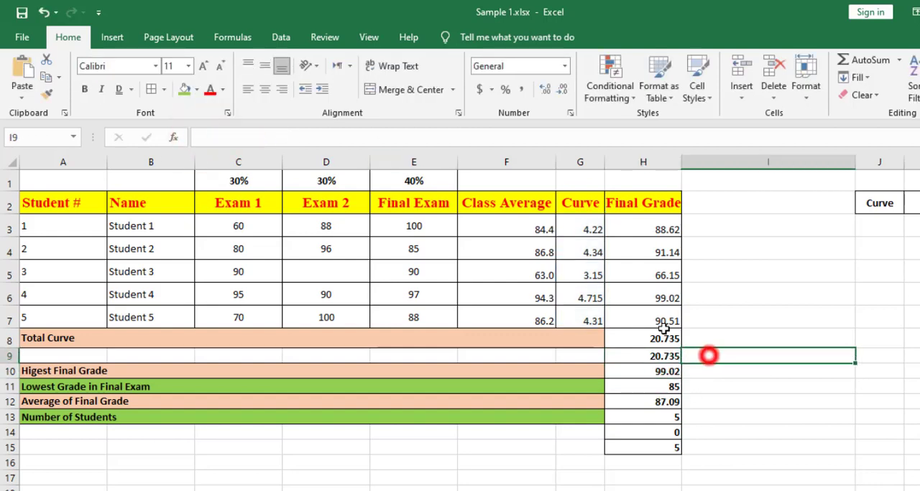
pyautogui.click(208, 137)
pyautogui.hotkey('ctrl', 'v')
pyautogui.click(729, 431)
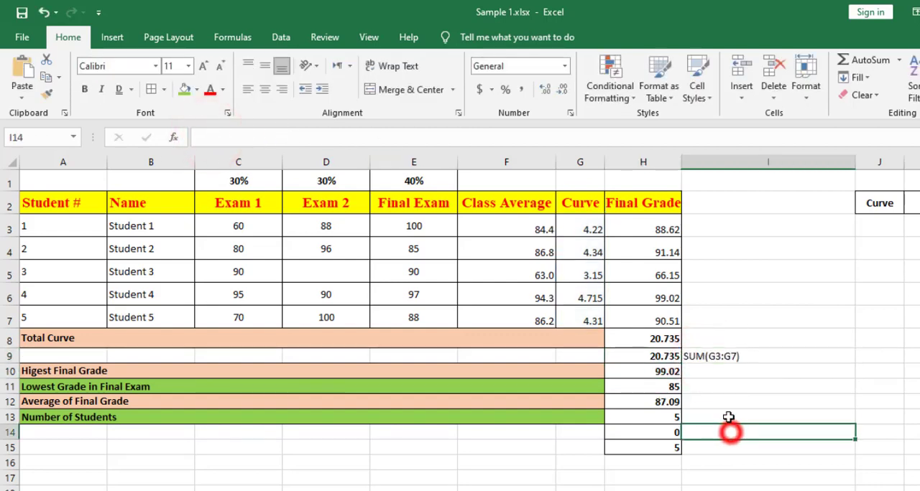
# Copy the formula of H10 without its equals sign into I10 as the text "MAX(H3:H7)".
pyautogui.click(697, 372)
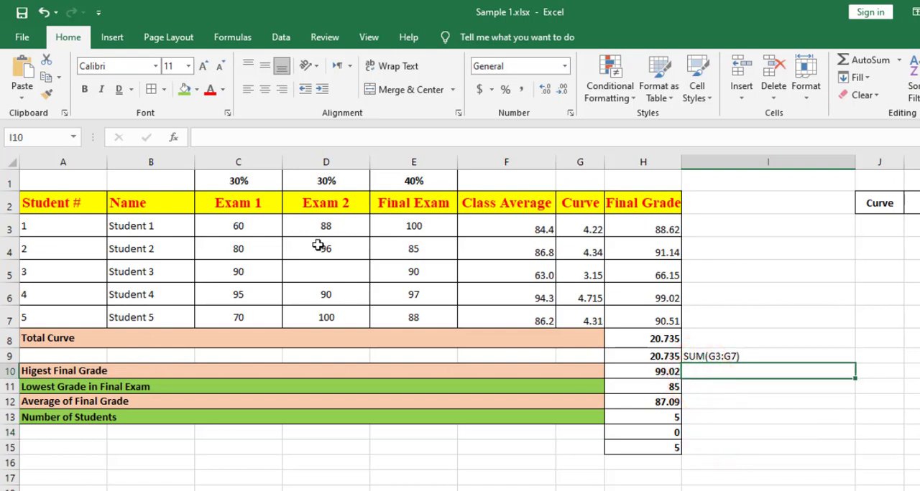
pyautogui.click(672, 371)
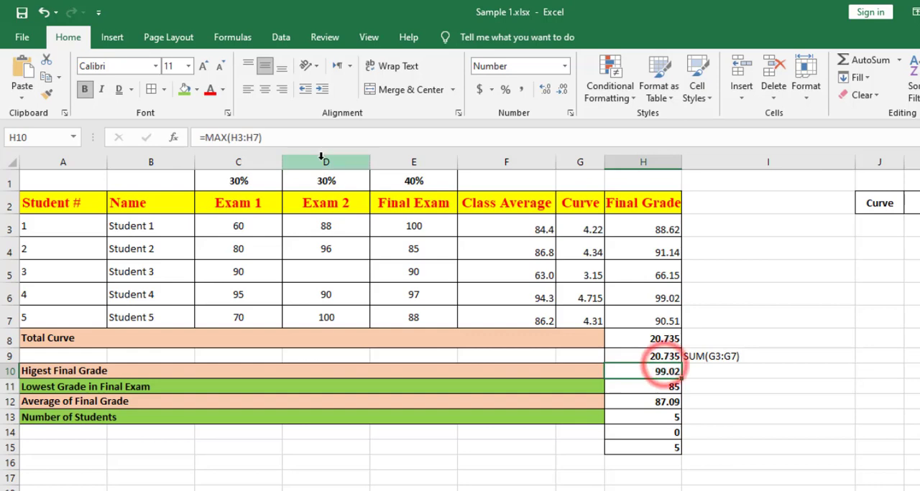
pyautogui.doubleClick(661, 370)
pyautogui.moveTo(284, 138); pyautogui.dragTo(204, 138)
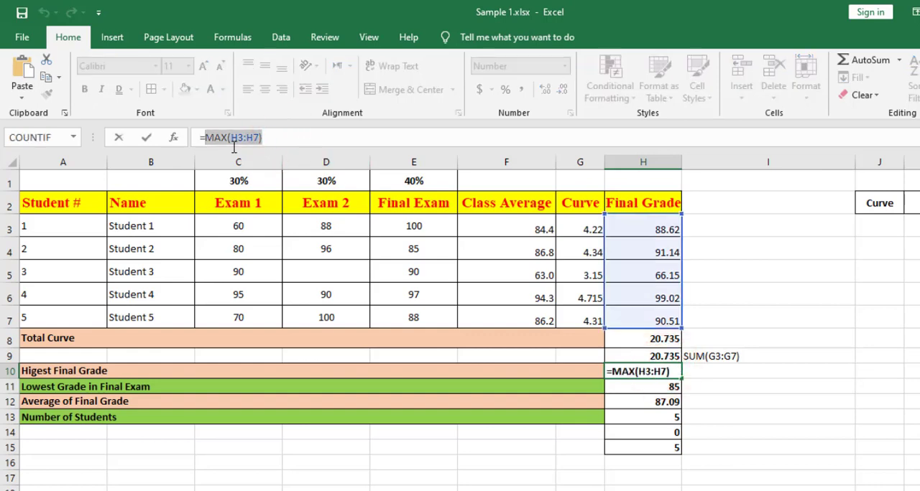
pyautogui.press('Return')
pyautogui.click(710, 365)
pyautogui.click(225, 135)
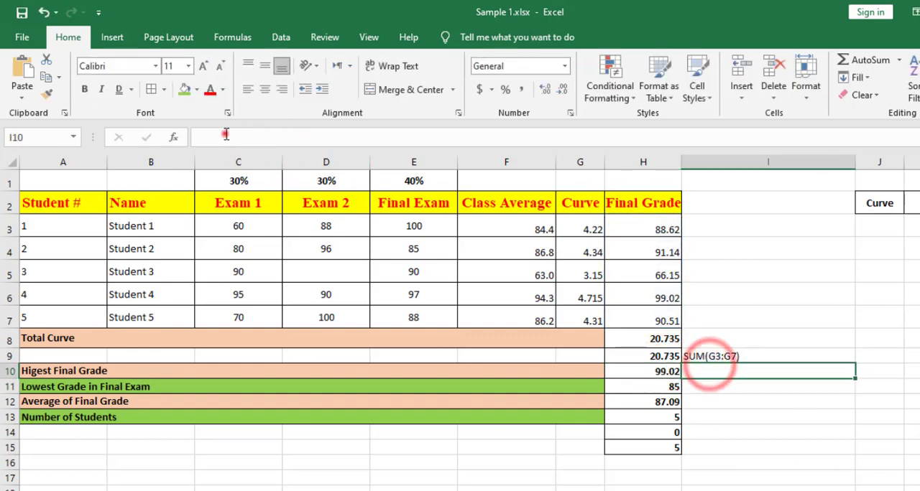
pyautogui.hotkey('ctrl', 'v')
pyautogui.click(827, 402)
# Copy the formula of H11 without its equals sign into I11 as the text "MIN(E3:E7)".
pyautogui.click(709, 386)
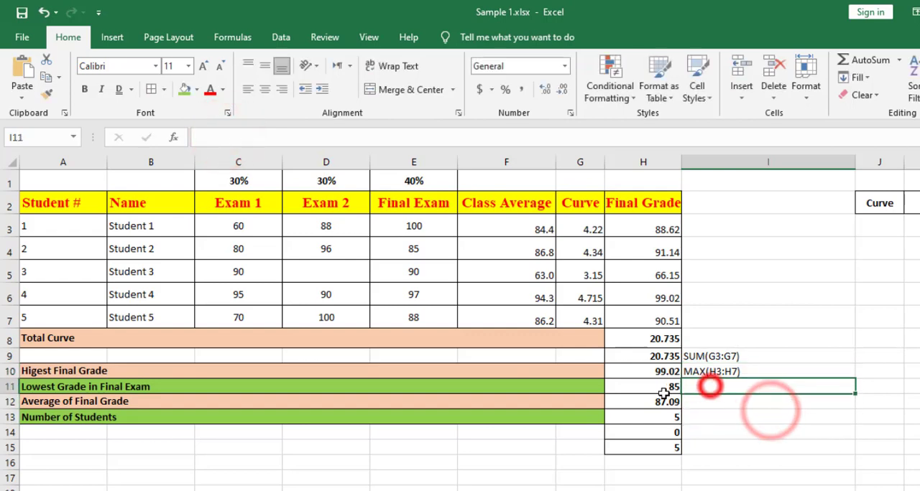
pyautogui.click(659, 388)
pyautogui.moveTo(203, 137); pyautogui.dragTo(272, 136)
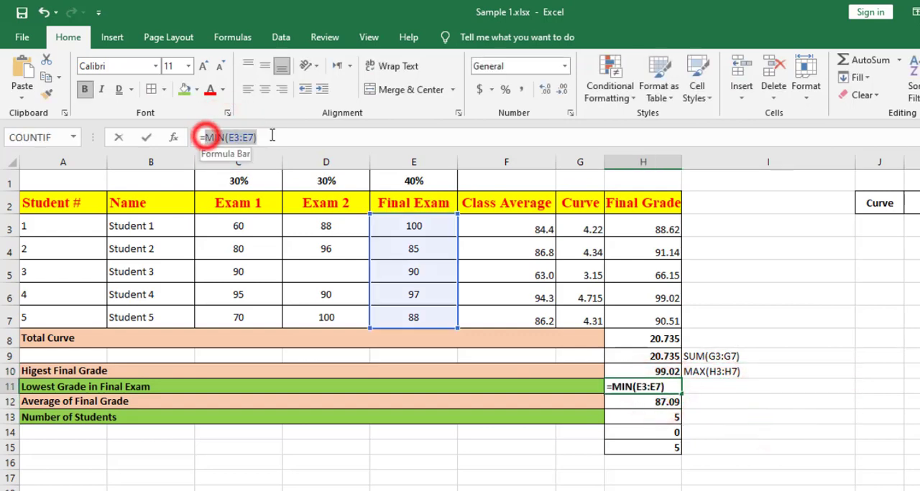
pyautogui.press('Return')
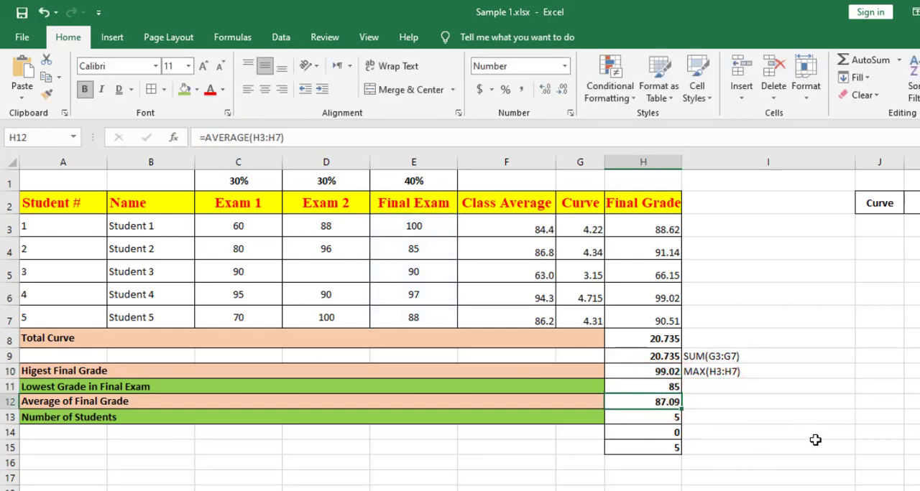
pyautogui.click(716, 388)
pyautogui.click(238, 137)
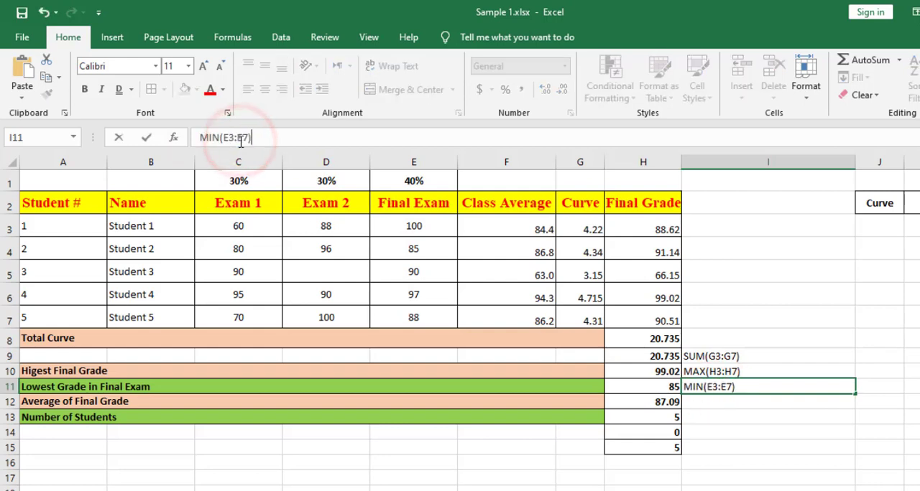
pyautogui.press('Return')
# Copy the formula of H12 without its equals sign into I12 as the text "AVERAGE(H3:H7)".
pyautogui.click(660, 403)
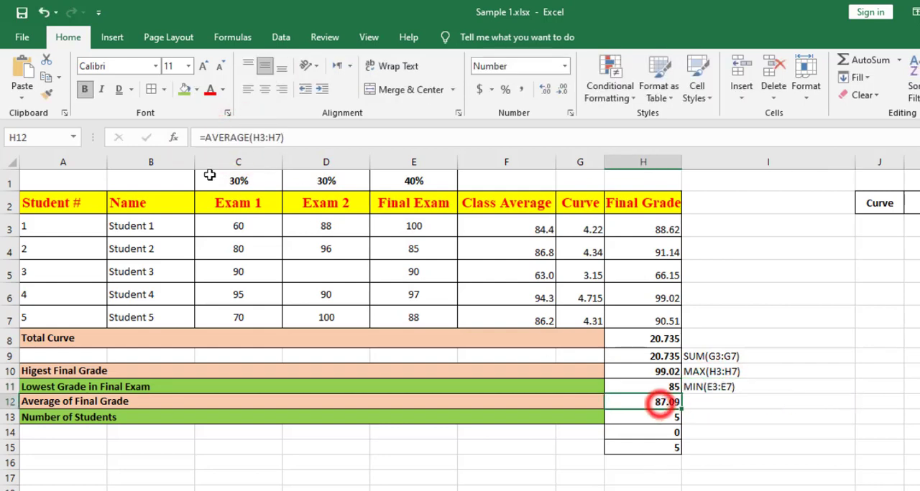
pyautogui.moveTo(205, 137); pyautogui.dragTo(316, 137)
pyautogui.hotkey('ctrl', 'c')
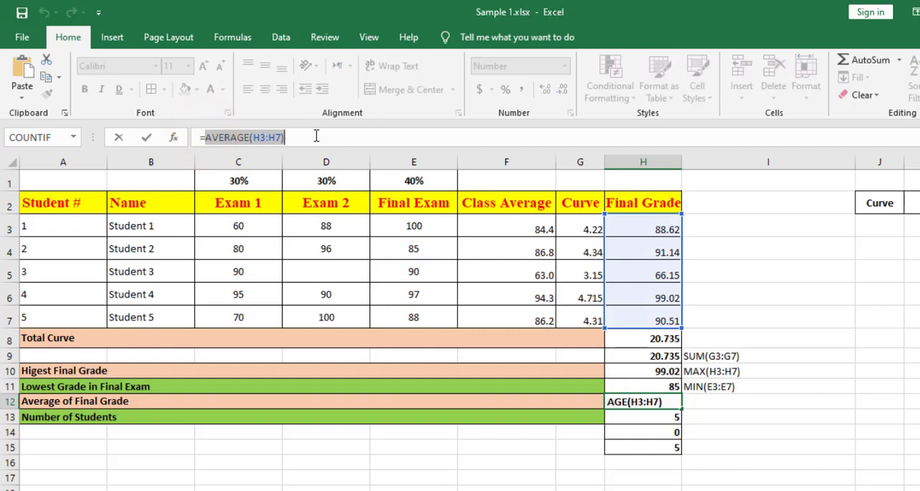
pyautogui.click(734, 404)
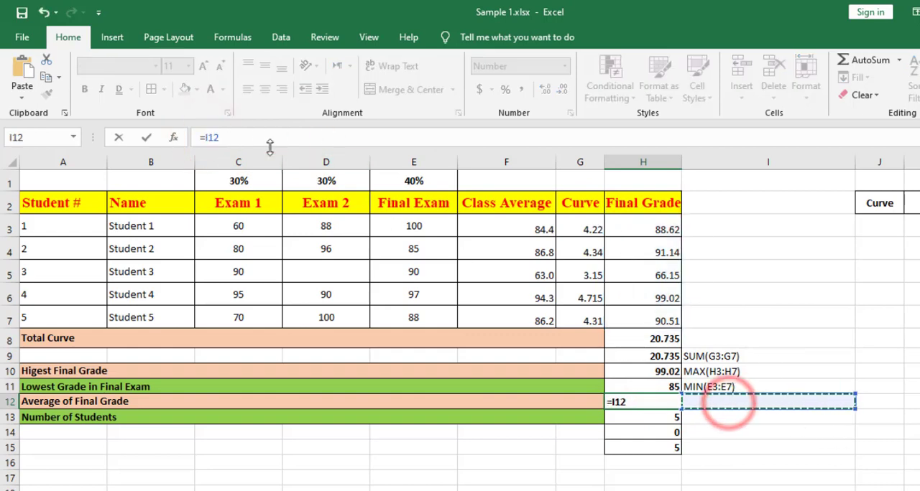
pyautogui.hotkey('ctrl', 'z')
pyautogui.press('Return')
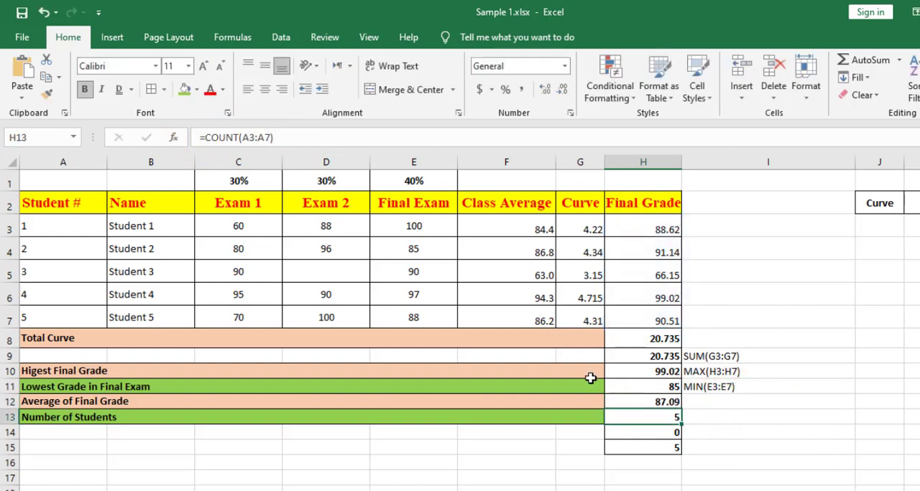
pyautogui.click(692, 402)
pyautogui.click(219, 139)
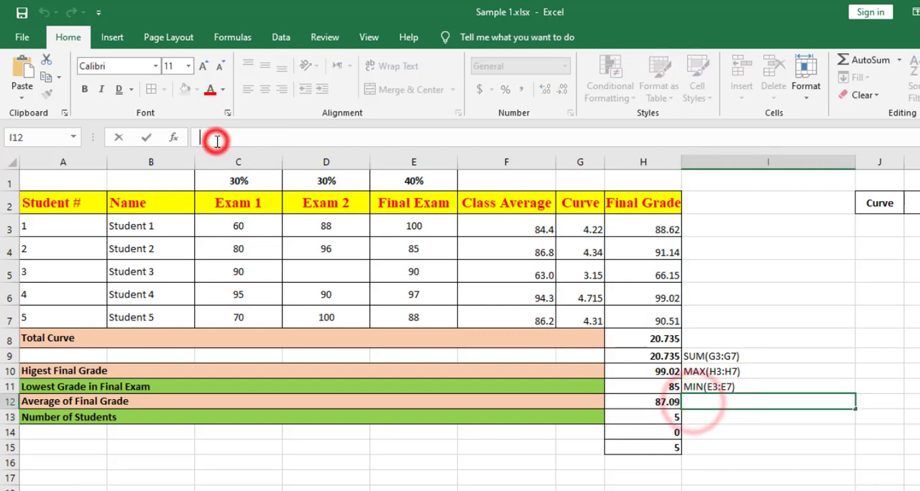
pyautogui.hotkey('ctrl', 'v')
pyautogui.press('Return')
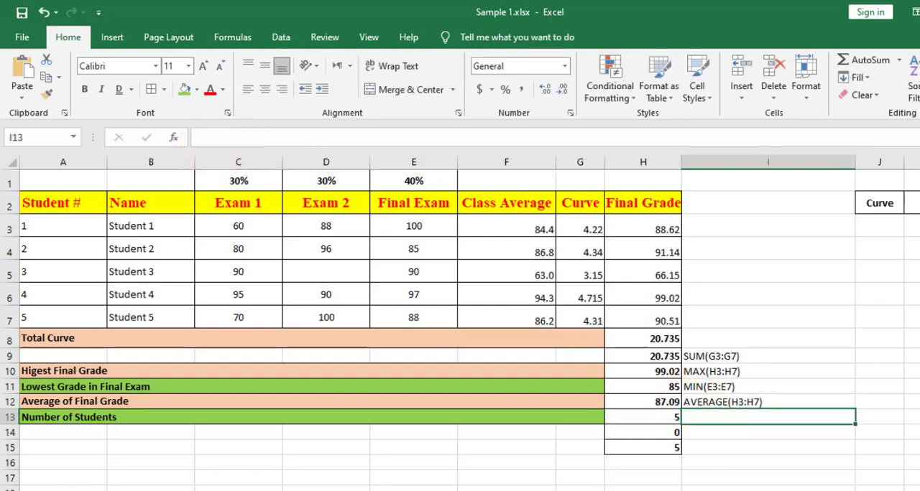
# Copy the formula of H13 without its equals sign into I13 as the text "COUNT(A3:A7)".
pyautogui.click(671, 418)
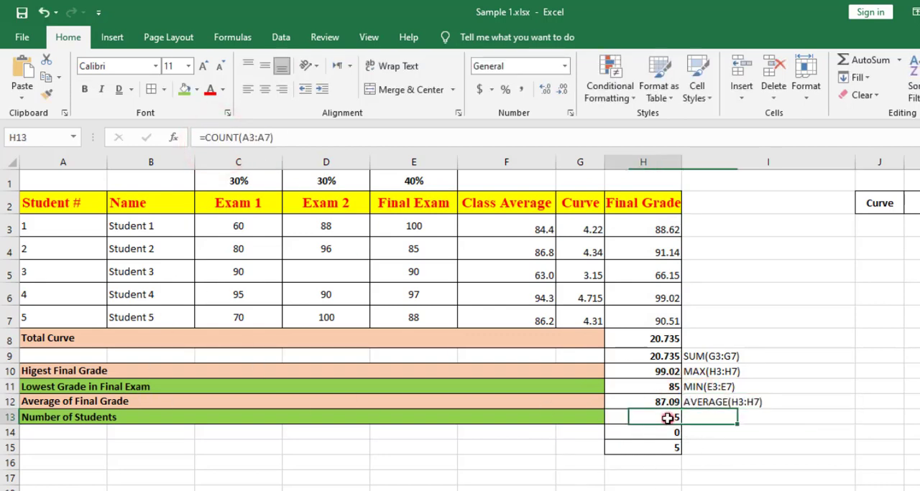
pyautogui.moveTo(206, 137); pyautogui.dragTo(302, 138)
pyautogui.hotkey('ctrl', 'c')
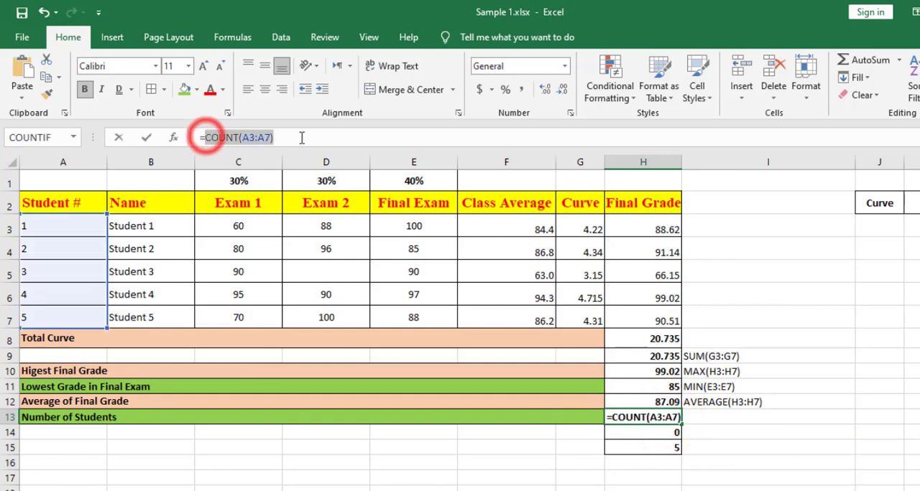
pyautogui.press('Return')
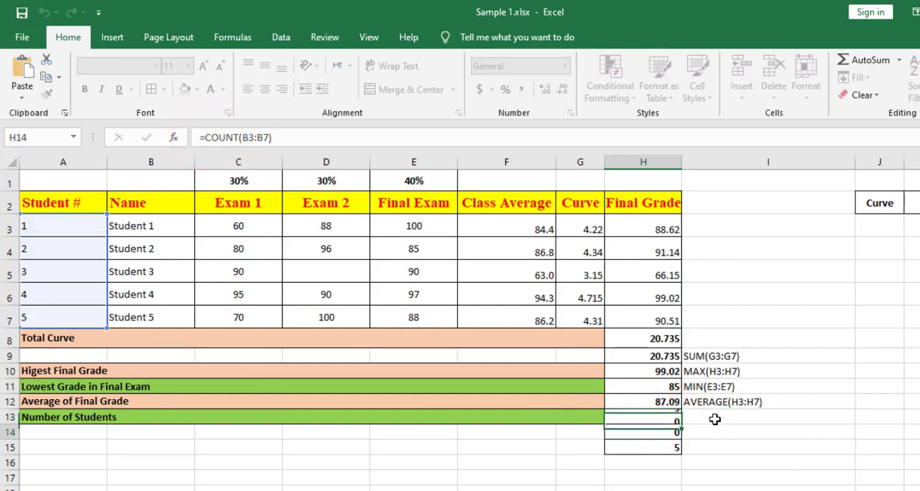
pyautogui.click(715, 419)
pyautogui.click(246, 142)
pyautogui.hotkey('ctrl', 'v')
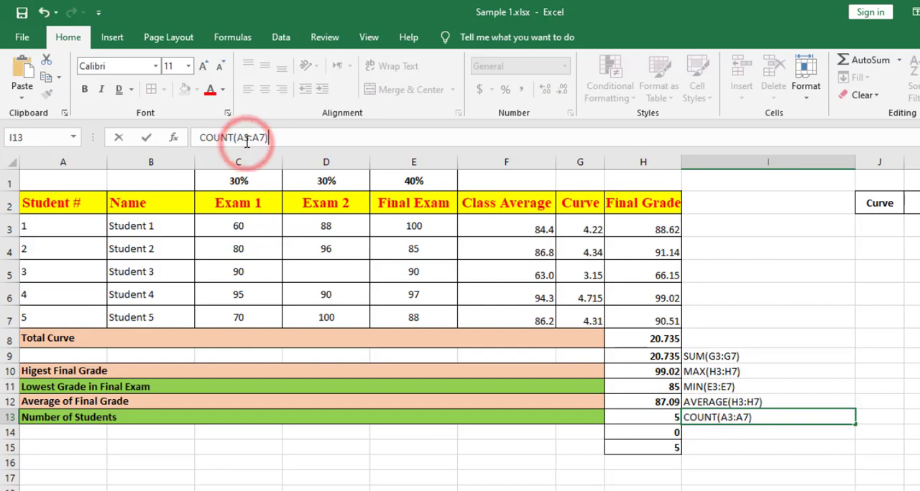
pyautogui.press('Return')
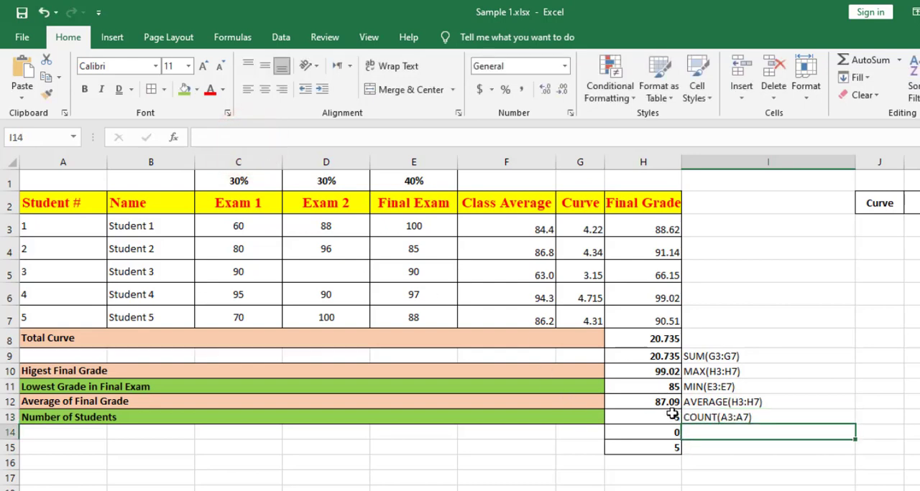
# Copy the formula of H14 without its equals sign into I14 as the text "COUNT(B3:B7)".
pyautogui.click(671, 432)
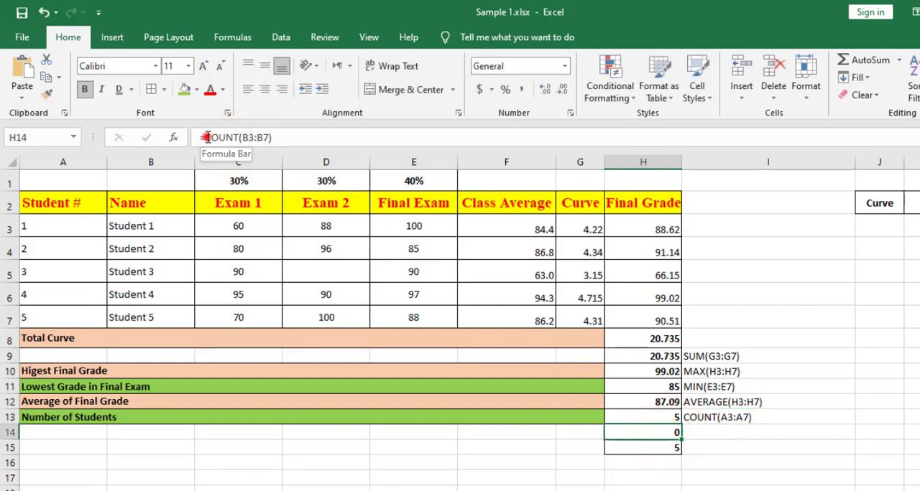
pyautogui.moveTo(206, 137); pyautogui.dragTo(305, 138)
pyautogui.hotkey('ctrl', 'c')
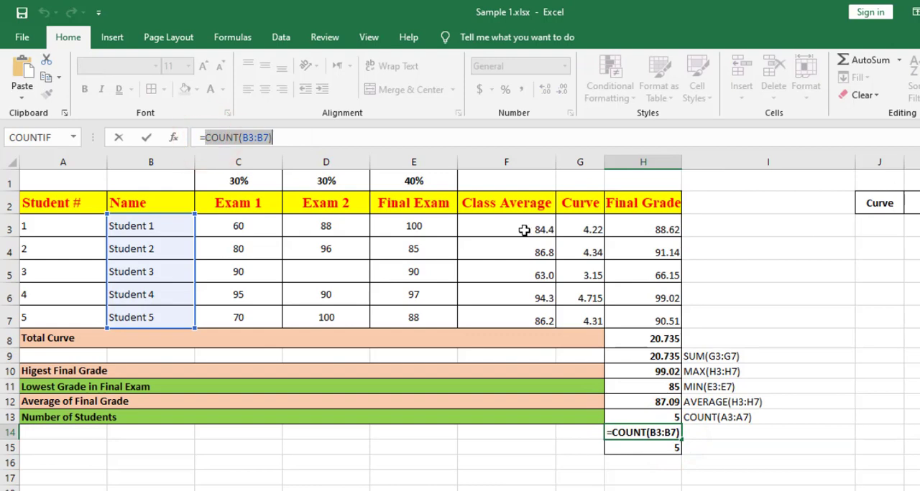
pyautogui.press('Return')
pyautogui.click(701, 434)
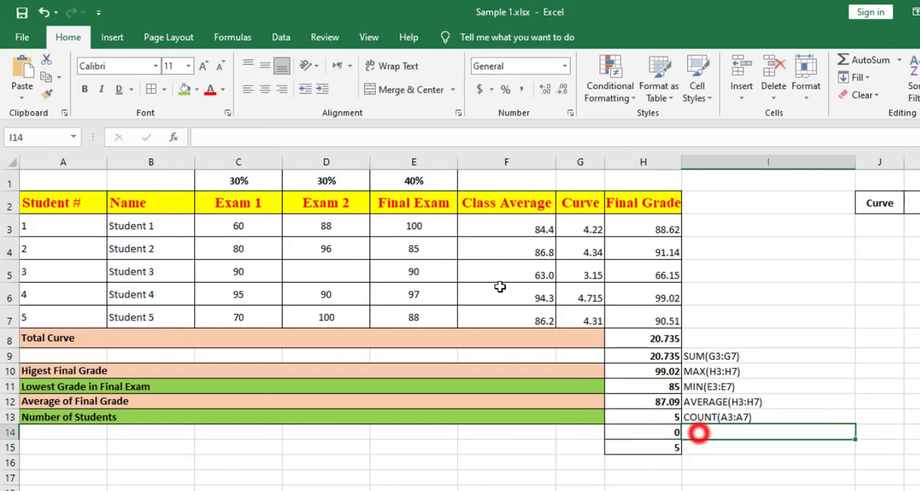
pyautogui.click(300, 143)
pyautogui.hotkey('ctrl', 'v')
pyautogui.press('Return')
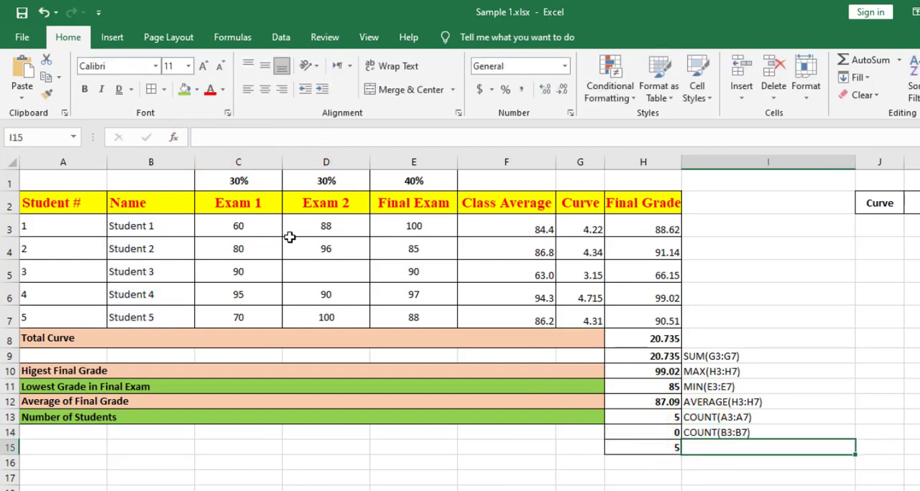
# Copy the formula of H15 without its equals sign into I15 as the text "COUNTA(B3:B7)".
pyautogui.click(667, 449)
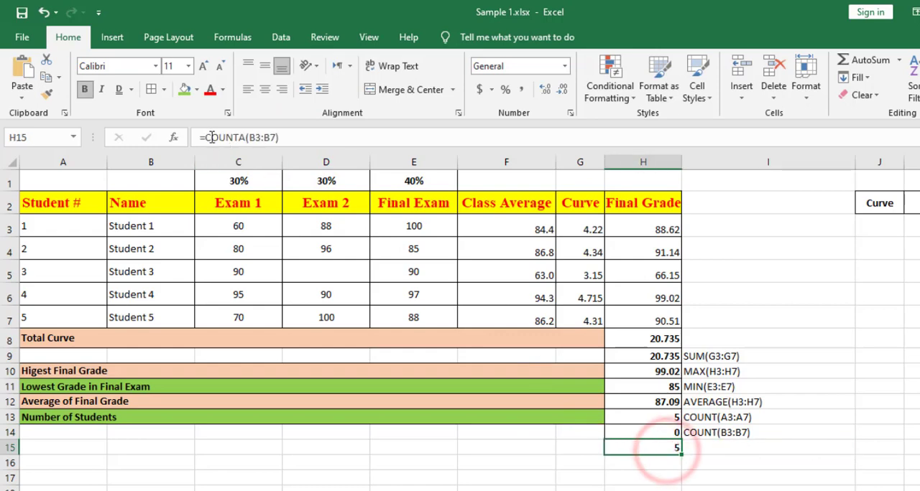
pyautogui.moveTo(204, 137); pyautogui.dragTo(290, 137)
pyautogui.hotkey('ctrl', 'c')
pyautogui.press('Return')
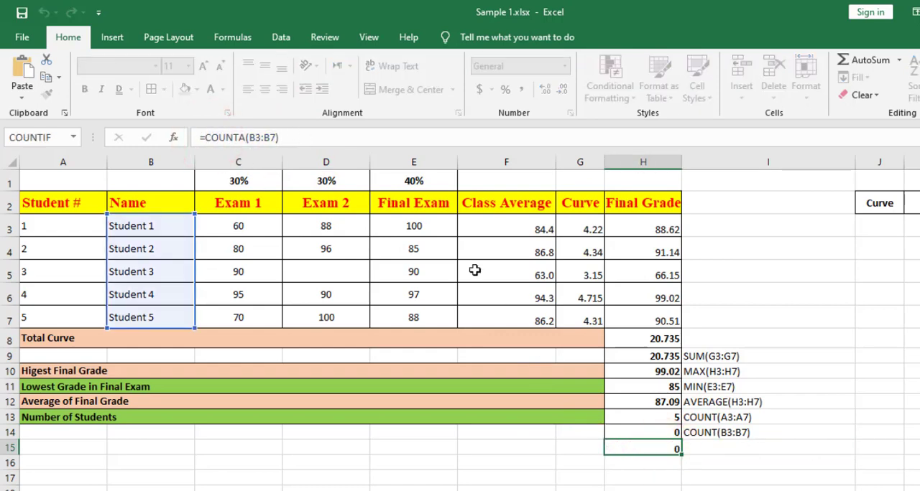
pyautogui.click(696, 453)
pyautogui.click(236, 137)
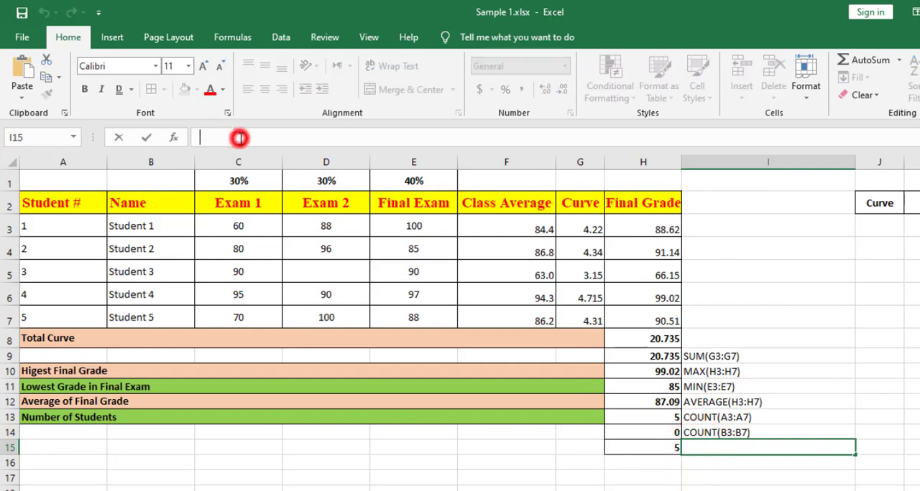
pyautogui.hotkey('ctrl', 'v')
pyautogui.click(676, 450)
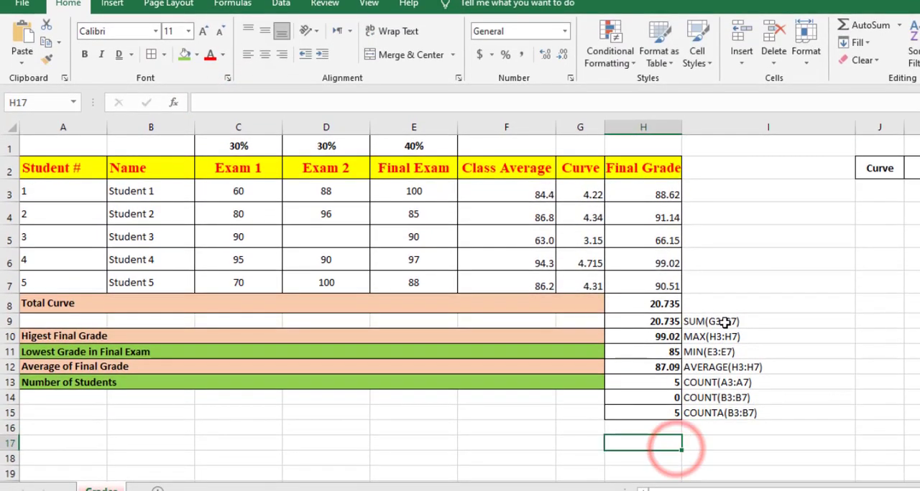
# Format the formula notes in I9:I16 as bold italic and enlarge their font to size 14.
pyautogui.moveTo(725, 329); pyautogui.dragTo(737, 436)
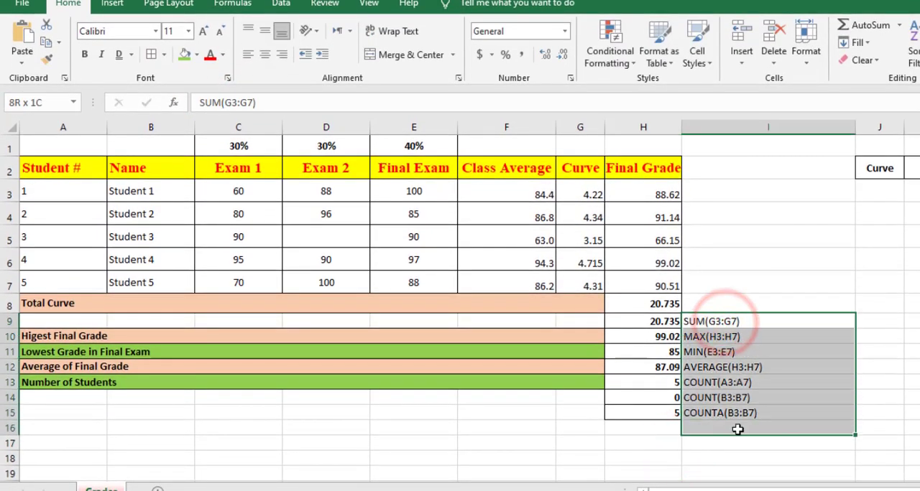
pyautogui.click(84, 54)
pyautogui.click(104, 58)
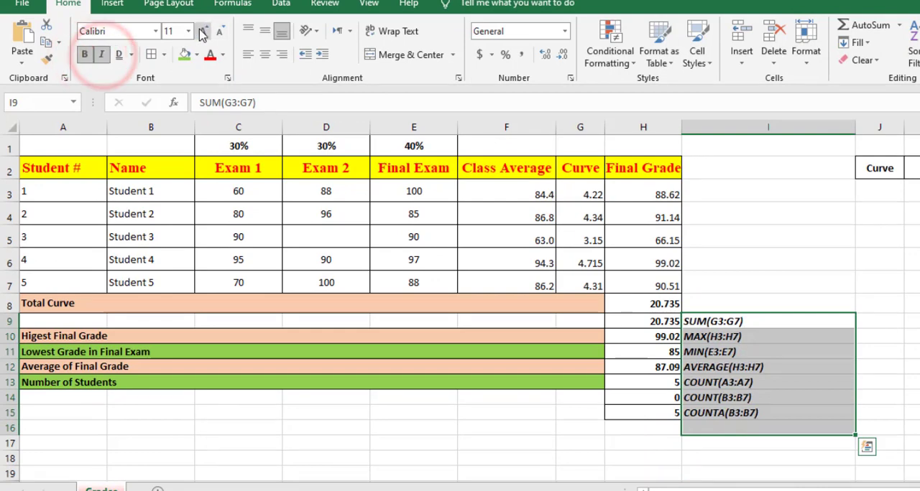
pyautogui.click(203, 31)
pyautogui.click(203, 31)
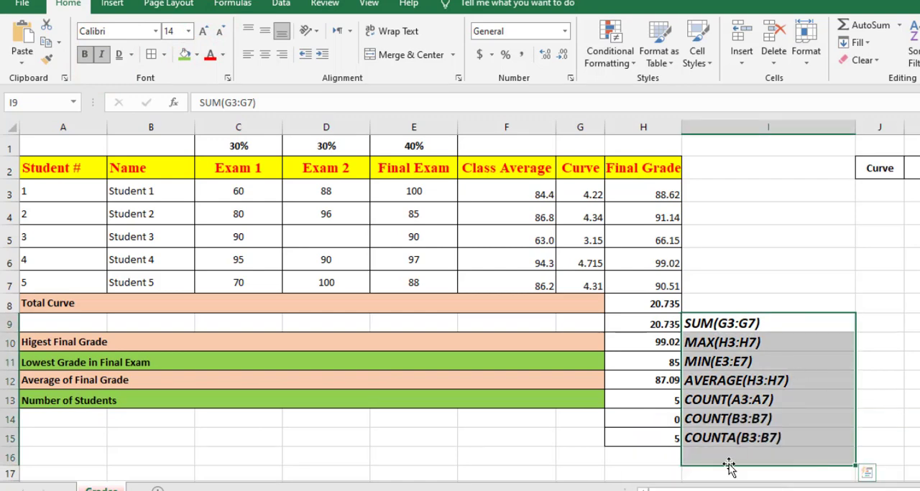
pyautogui.click(720, 457)
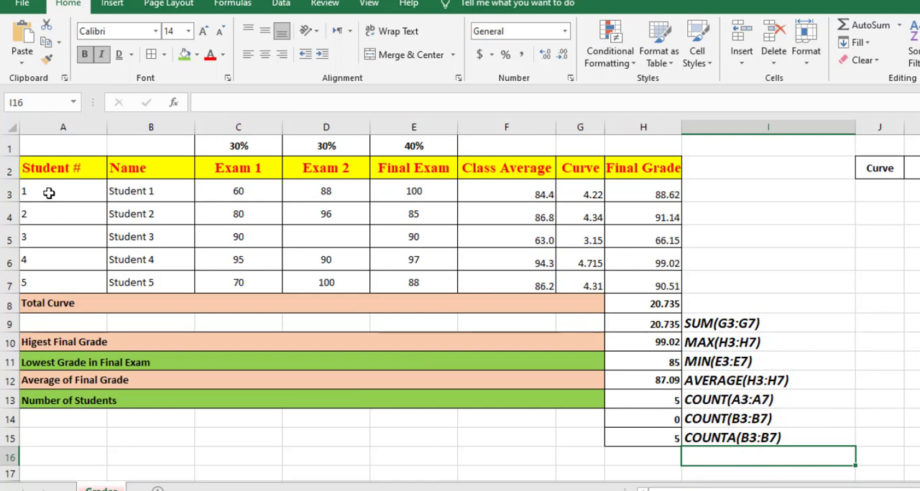
pyautogui.moveTo(48, 192); pyautogui.dragTo(63, 276)
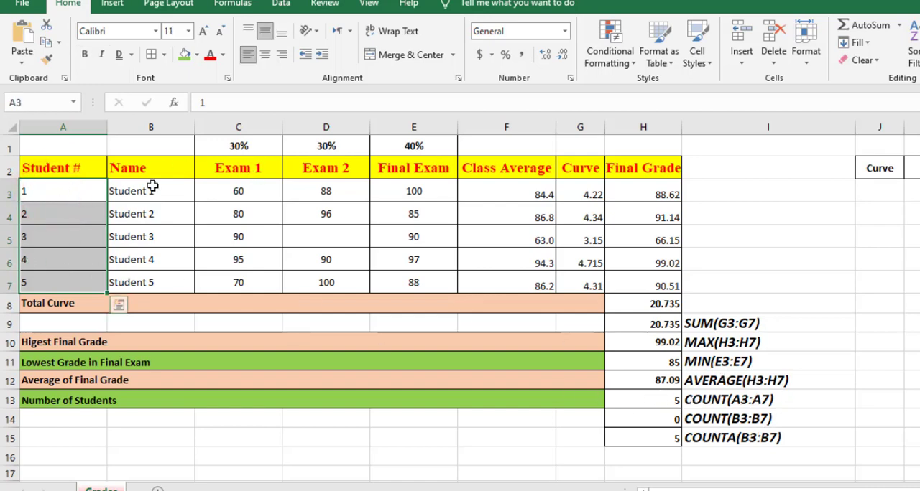
pyautogui.moveTo(152, 190); pyautogui.dragTo(165, 280)
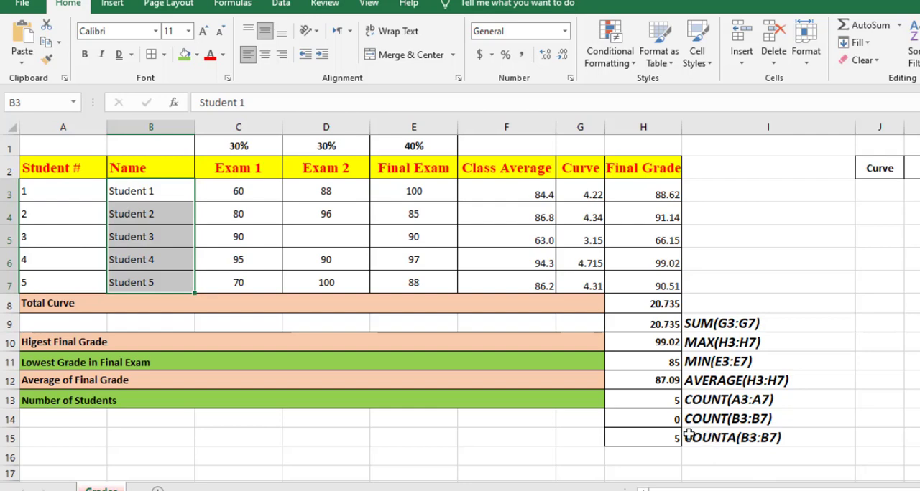
# Copy the formatting of the Average of Final Grade row (A12:H12) onto row 16, columns A to H.
pyautogui.scroll(-2, 290, 434)
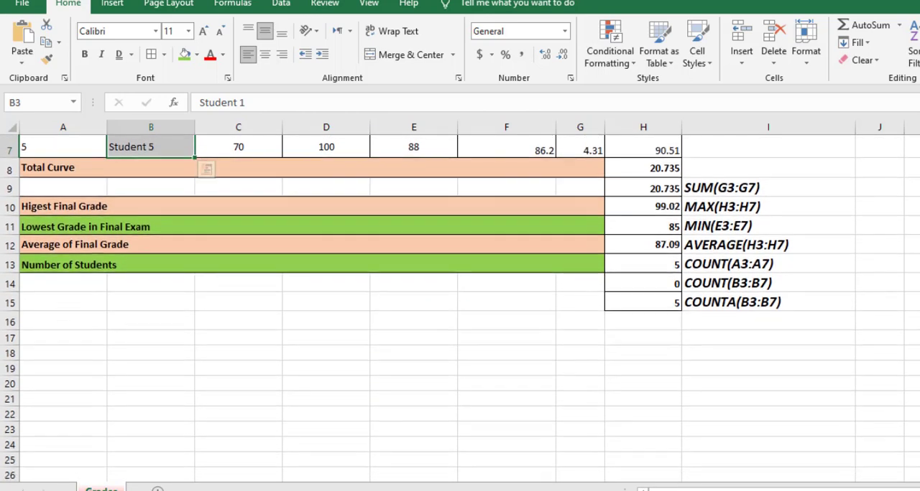
pyautogui.moveTo(47, 246); pyautogui.dragTo(656, 247)
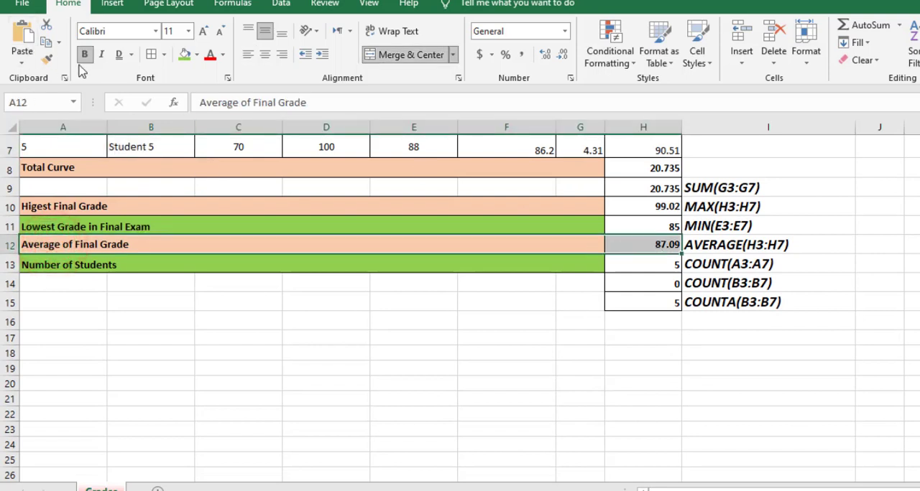
pyautogui.click(47, 59)
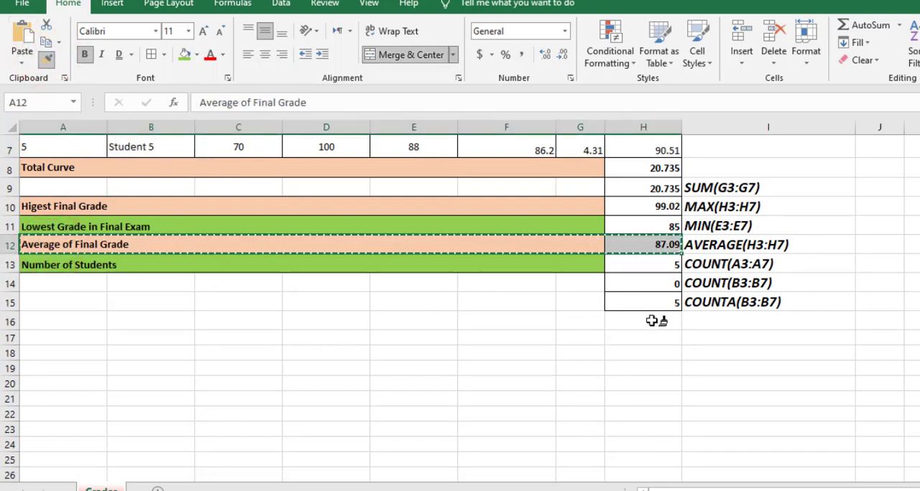
pyautogui.moveTo(651, 320); pyautogui.dragTo(8, 320)
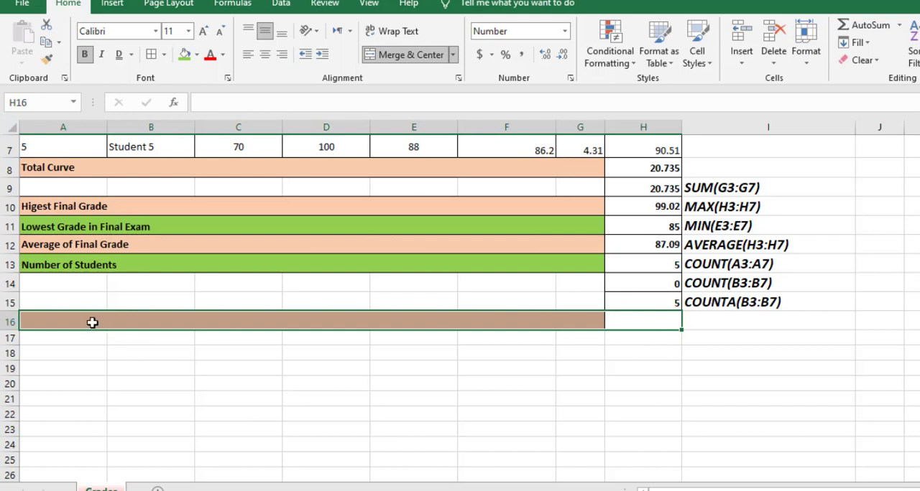
# Enter the label "Number of Missing Grades" in the merged cell A16.
pyautogui.click(92, 322)
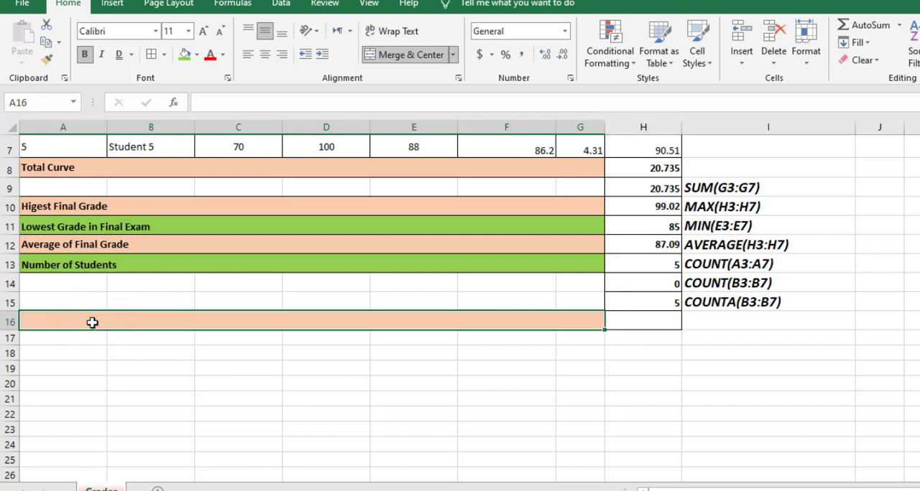
pyautogui.write('Nu')
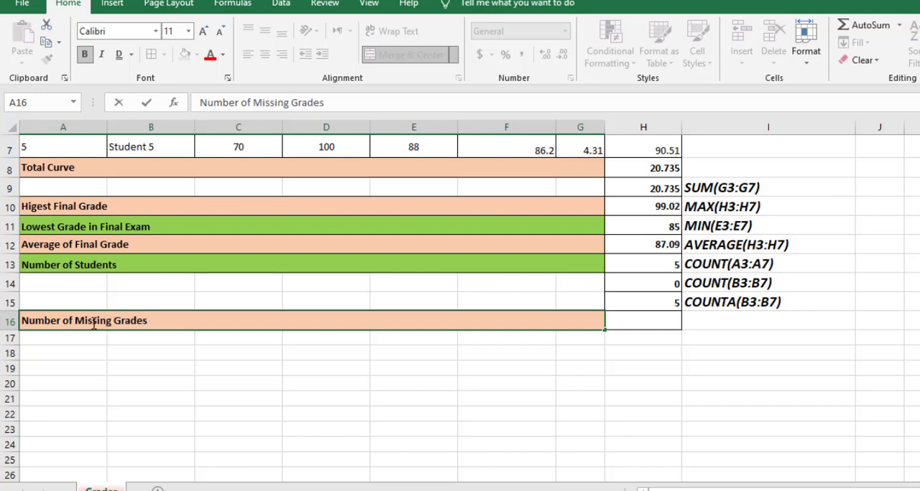
pyautogui.write('mber of Missing Grades')
# Enter the formula =COUNTBLANK(C3:E7) in H16 to count the blank exam grades.
pyautogui.click(644, 325)
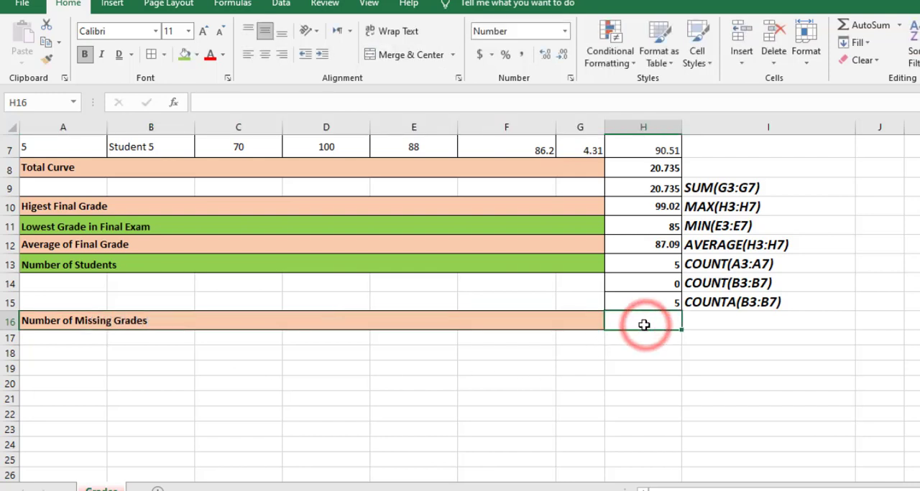
pyautogui.write('=coun')
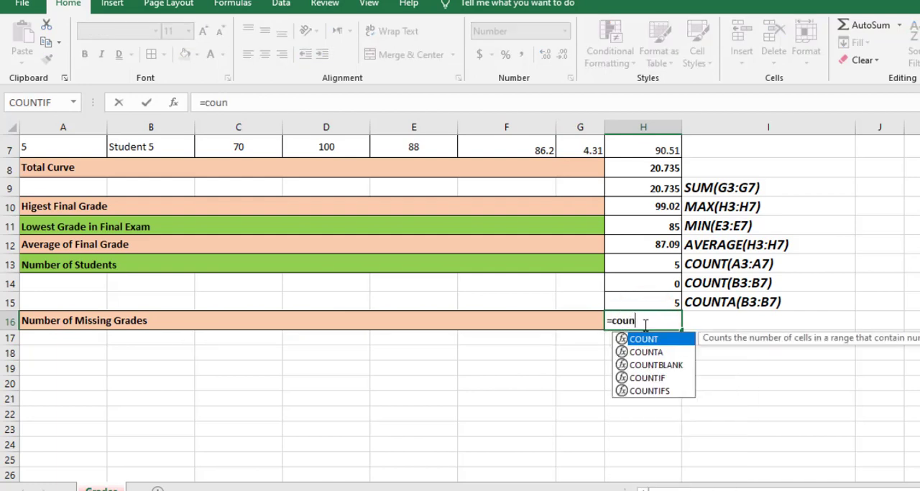
pyautogui.write('t')
pyautogui.doubleClick(655, 365)
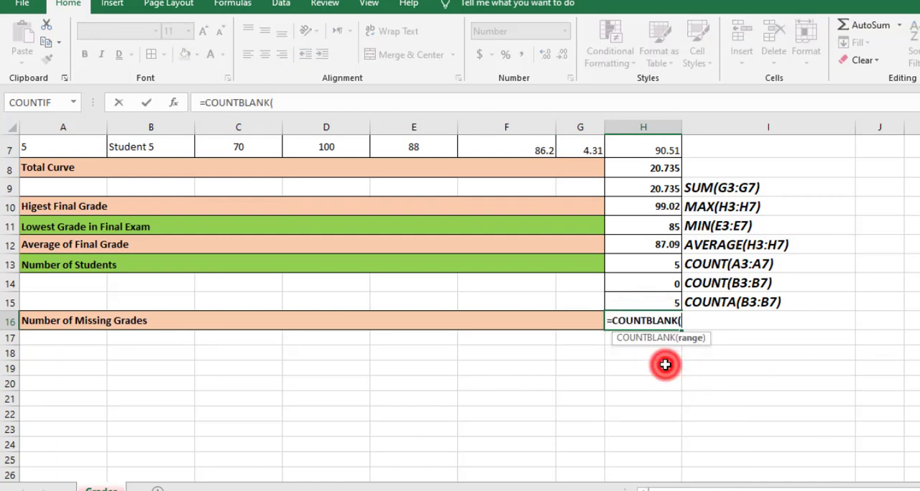
pyautogui.scroll(2, 429, 337)
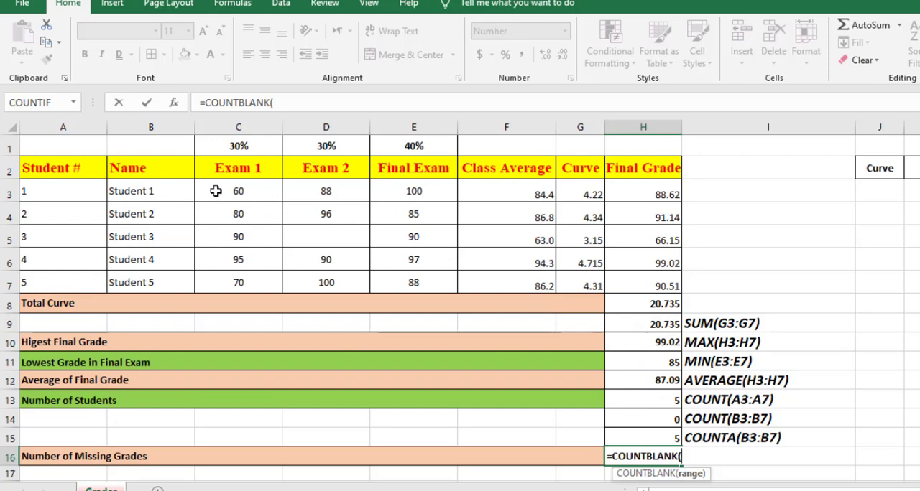
pyautogui.moveTo(216, 190); pyautogui.dragTo(419, 283)
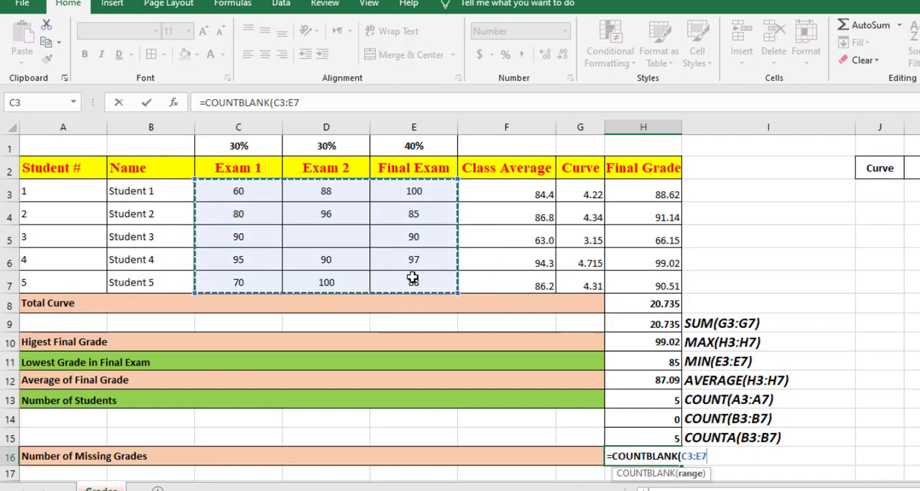
pyautogui.press('Return')
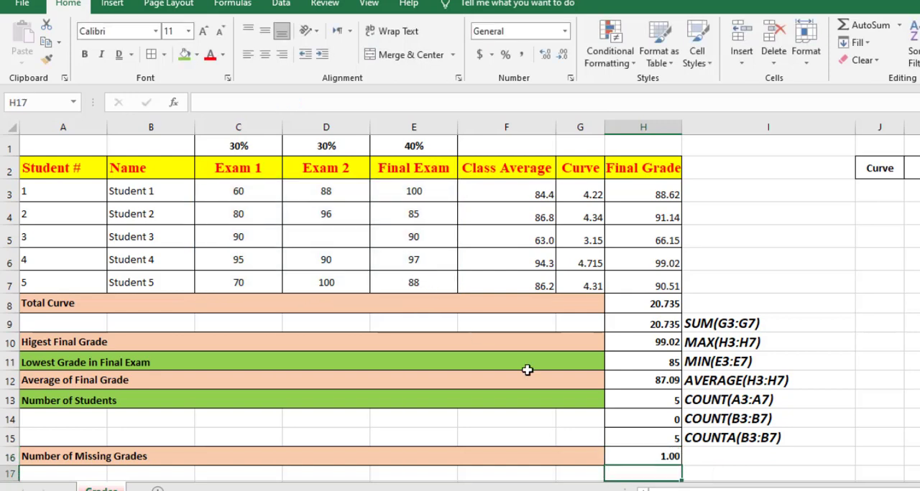
# Reduce the number format of H16 to zero decimal places.
pyautogui.click(654, 456)
pyautogui.click(562, 56)
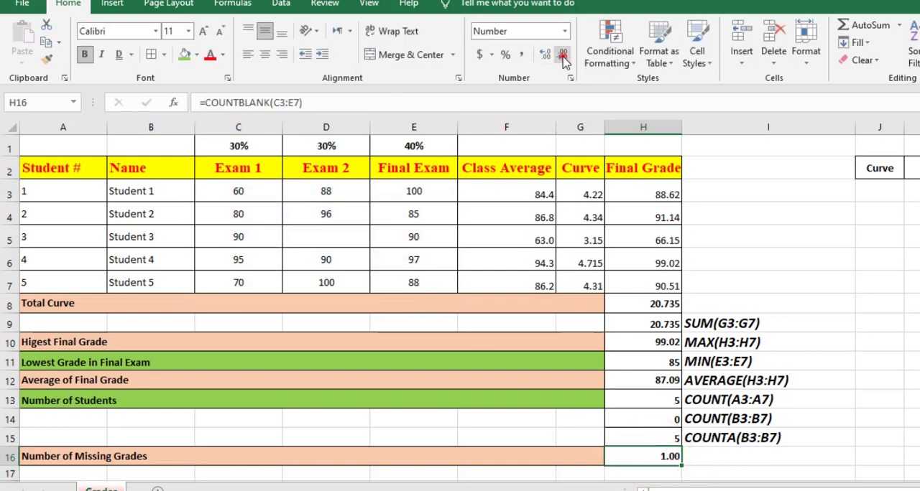
pyautogui.click(562, 57)
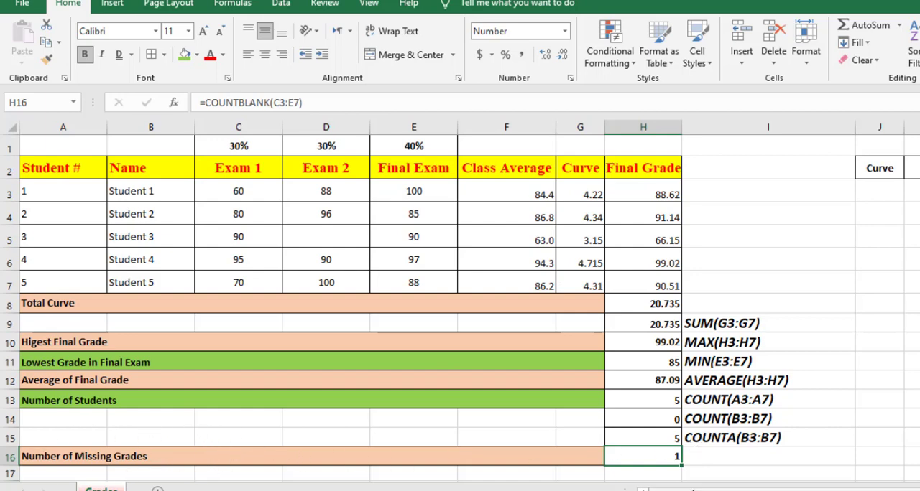
# Copy the formula of H16 without its equals sign into I16 as the text "COUNTBLANK(C3:E7)".
pyautogui.click(649, 456)
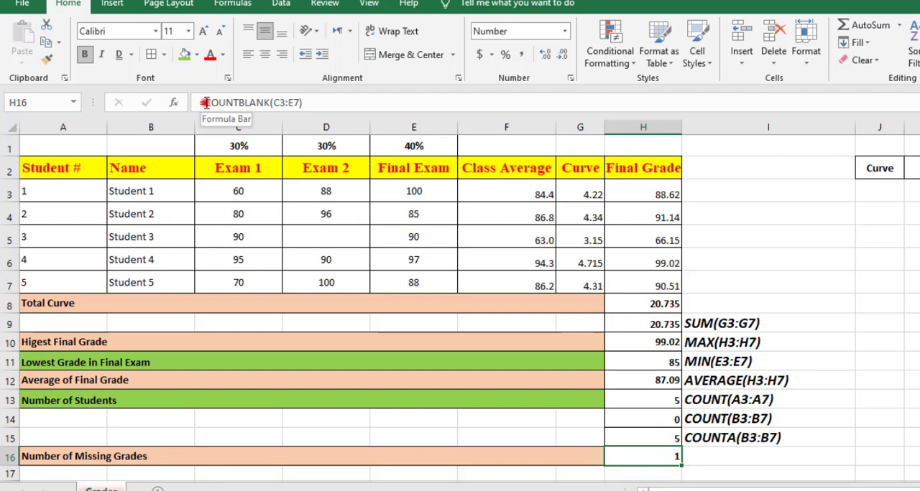
pyautogui.moveTo(207, 102); pyautogui.dragTo(348, 100)
pyautogui.press('Return')
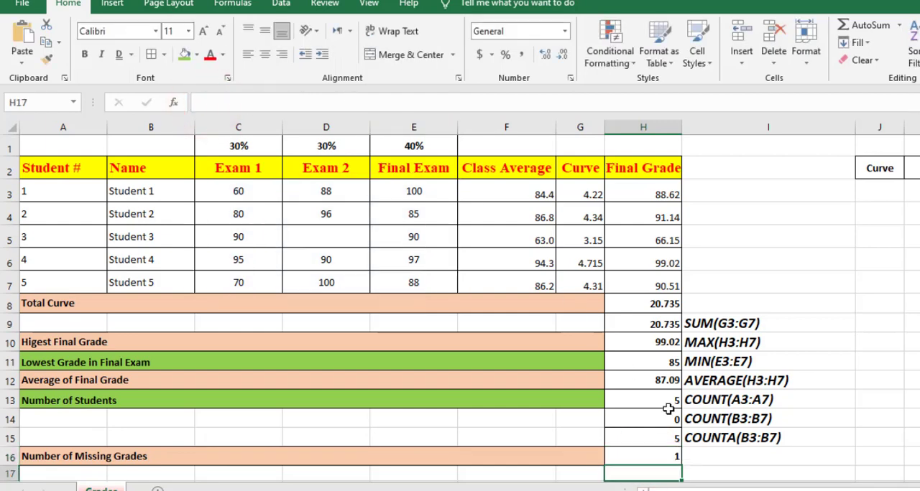
pyautogui.click(708, 453)
pyautogui.click(273, 106)
pyautogui.hotkey('ctrl', 'v')
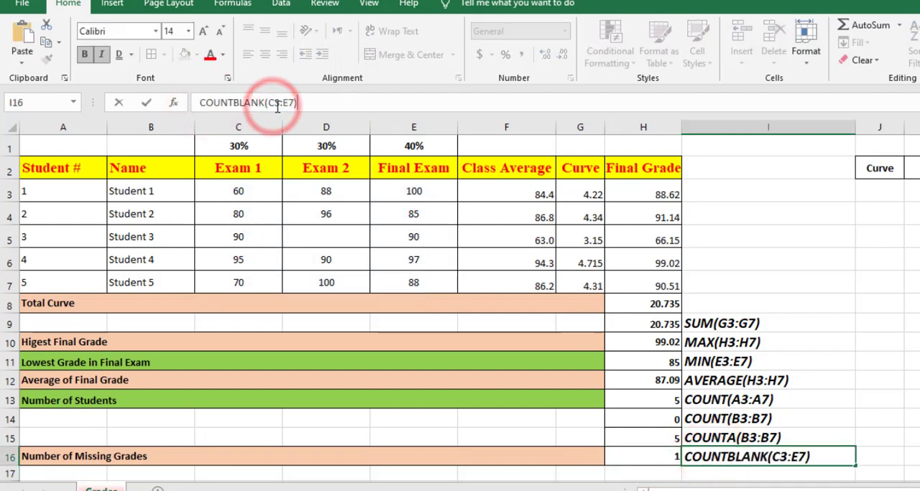
pyautogui.press('Return')
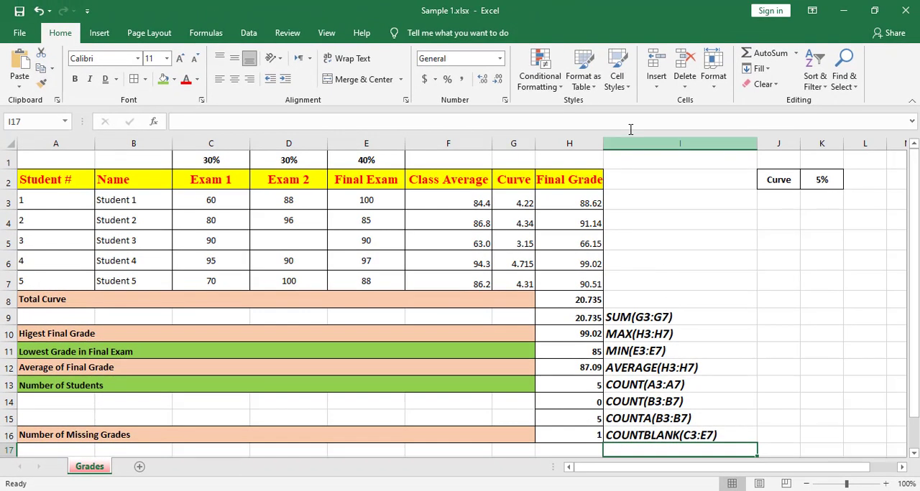
# Insert a new column J before the Curve 5% cells and narrow it to a thin spacer.
pyautogui.click(646, 177)
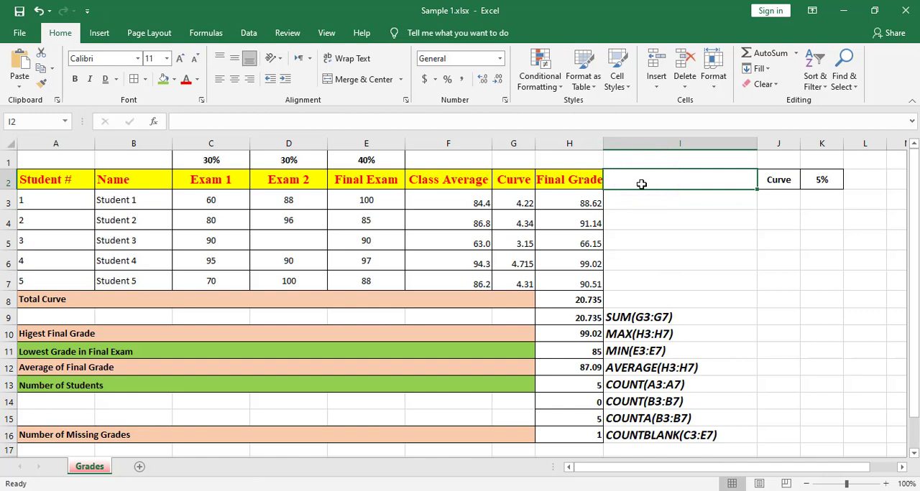
pyautogui.rightClick(775, 146)
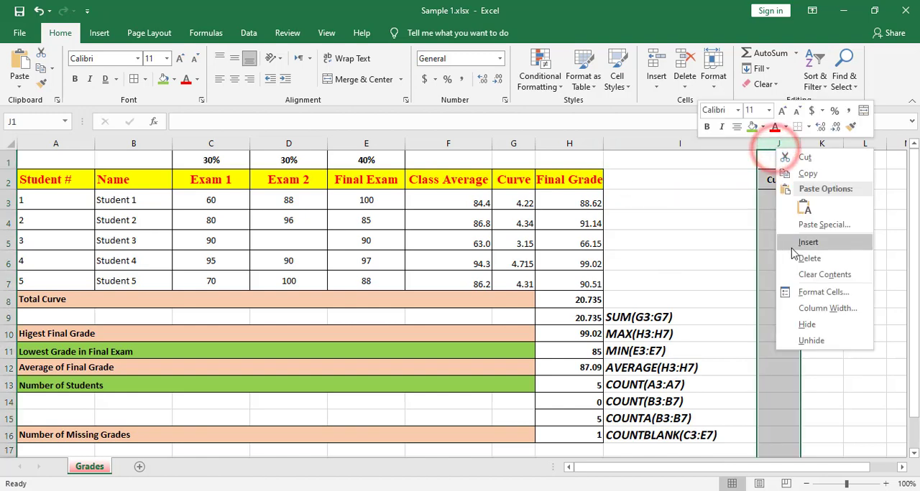
pyautogui.click(793, 243)
pyautogui.moveTo(798, 469)
pyautogui.mouseDown()
pyautogui.moveTo(855, 468)
pyautogui.moveTo(805, 468)
pyautogui.mouseUp()
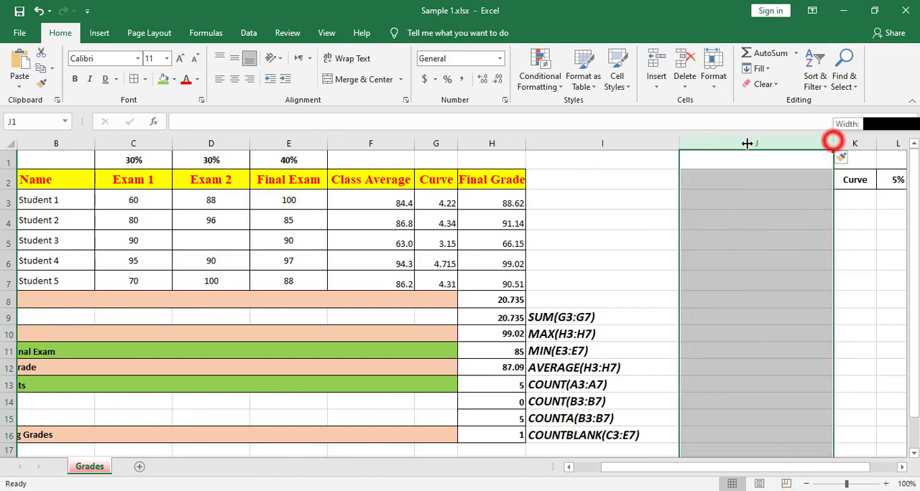
pyautogui.moveTo(832, 144); pyautogui.dragTo(698, 190)
# Enter the column heading "Result" in I2, next to Final Grade.
pyautogui.click(522, 183)
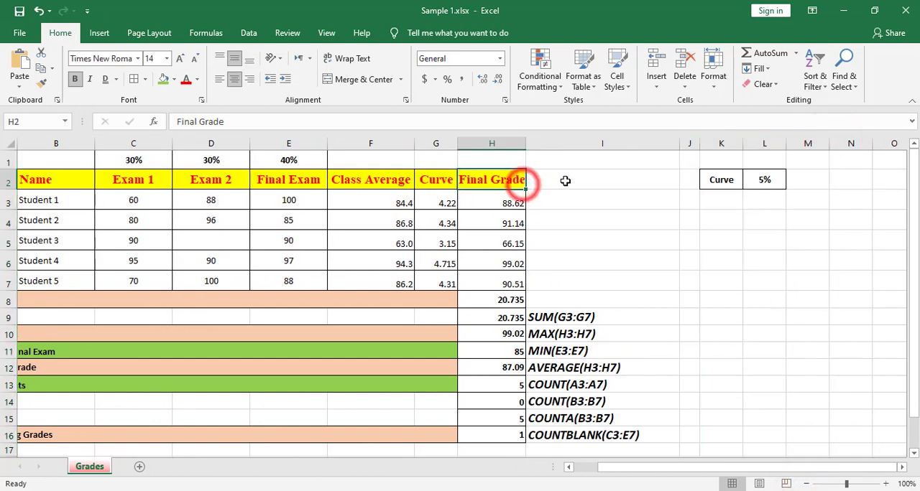
pyautogui.click(567, 183)
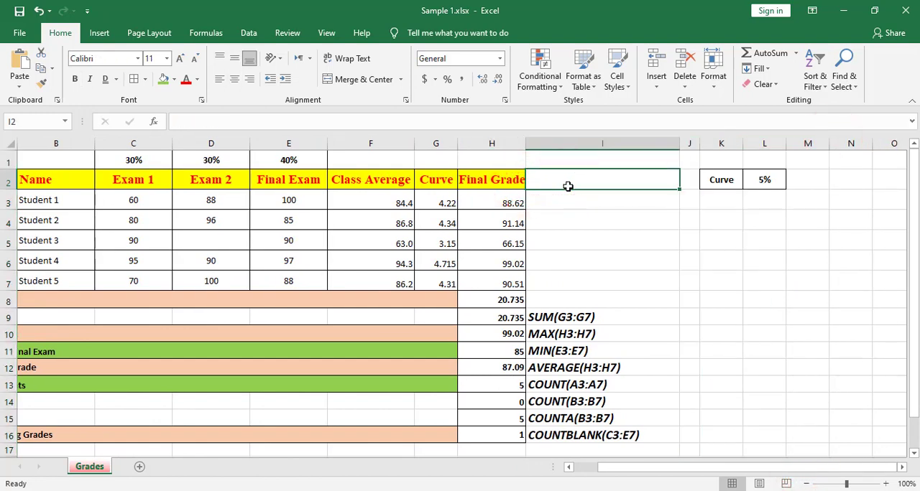
pyautogui.write('P')
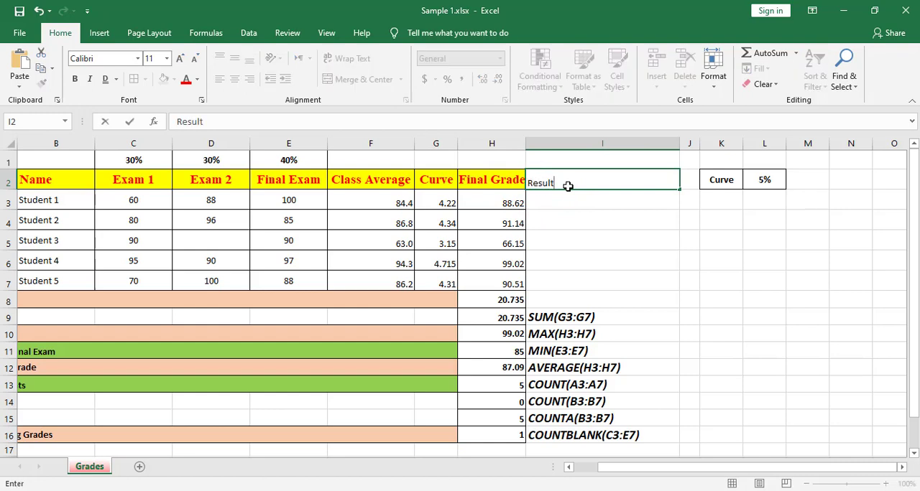
pyautogui.write('esult')
pyautogui.click(623, 208)
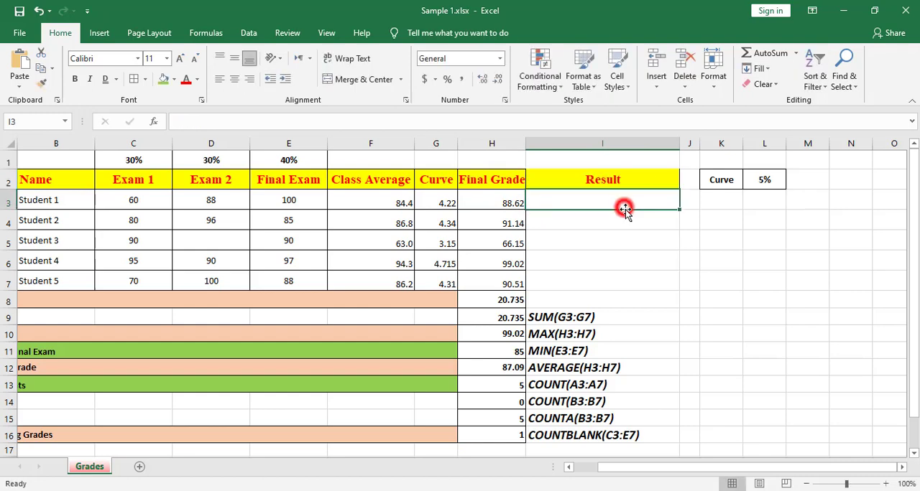
# Apply all borders to the Result column cells I2:I7.
pyautogui.click(585, 179)
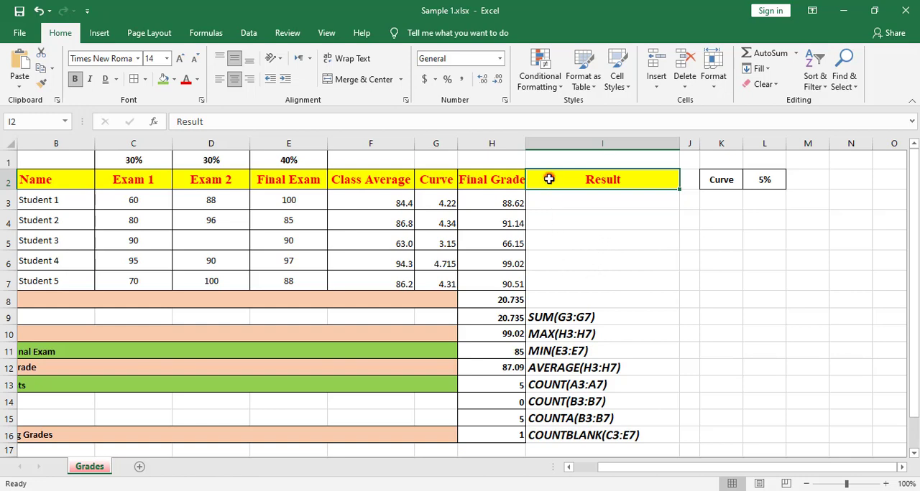
pyautogui.moveTo(548, 179); pyautogui.dragTo(546, 284)
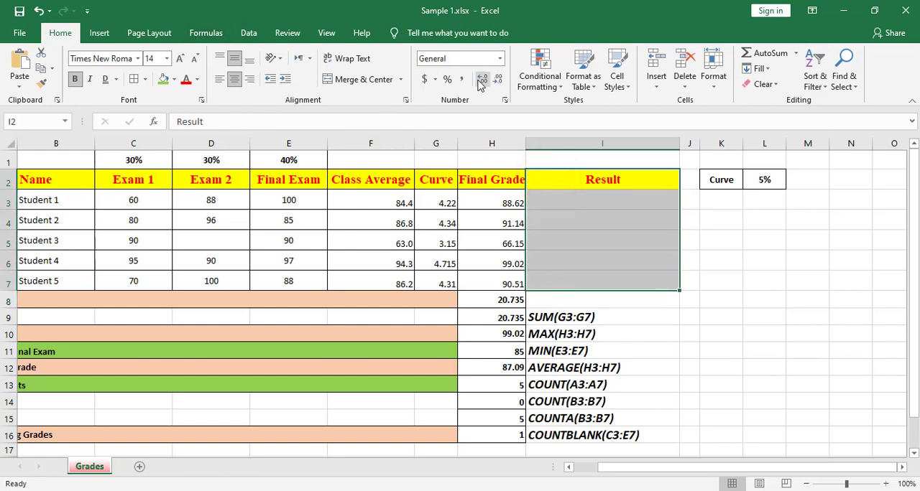
pyautogui.click(136, 79)
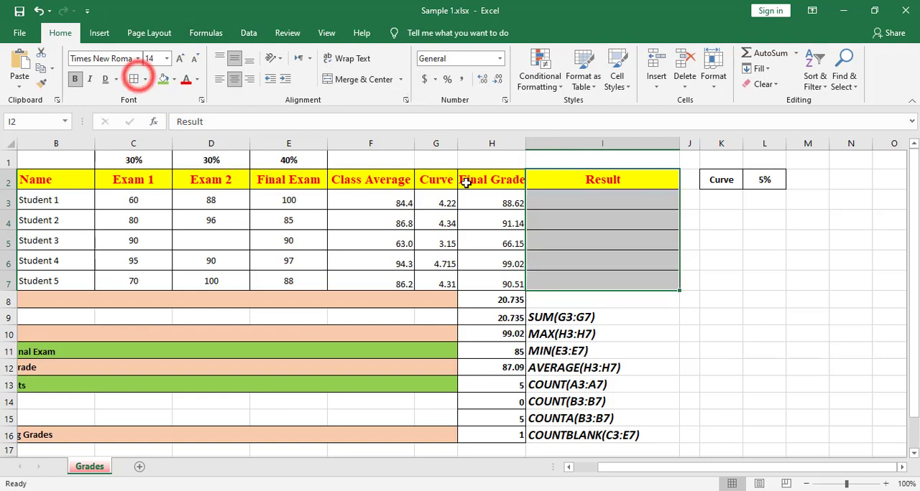
# Insert the IF function in I3 and move its arguments dialog clear of the Final Grade and Result cells.
pyautogui.click(601, 200)
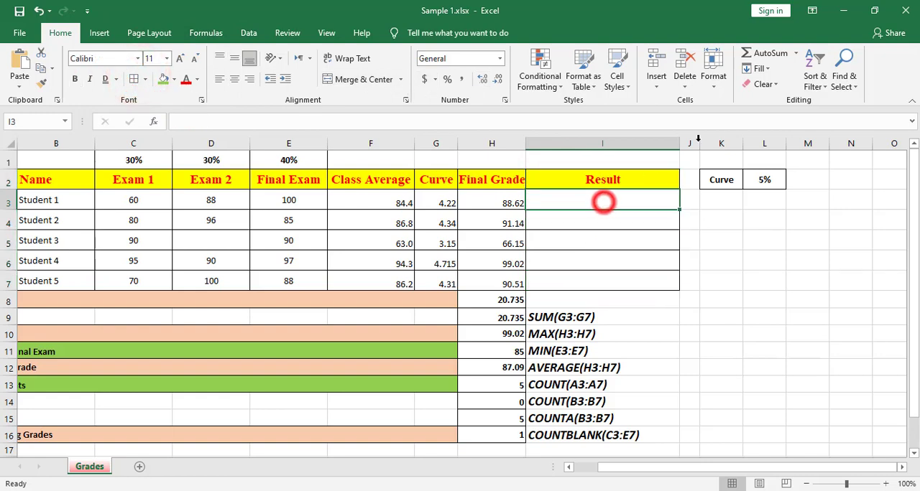
pyautogui.click(795, 53)
pyautogui.click(782, 154)
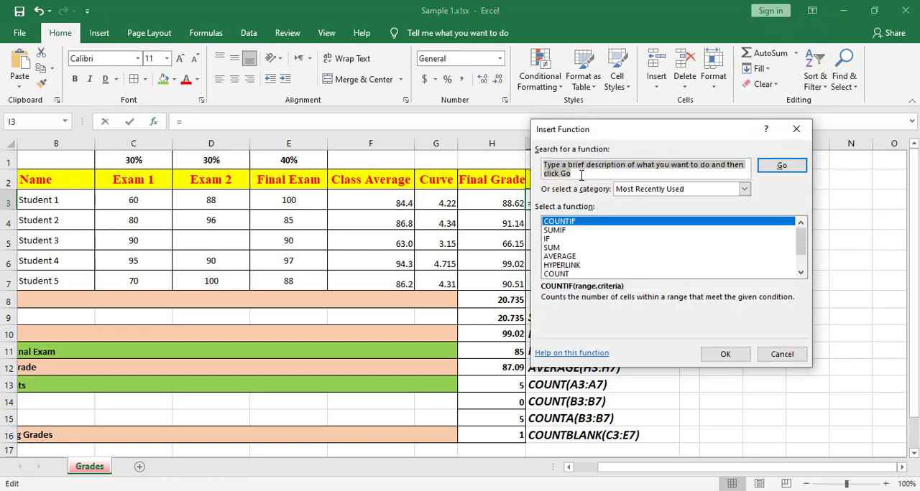
pyautogui.write('if')
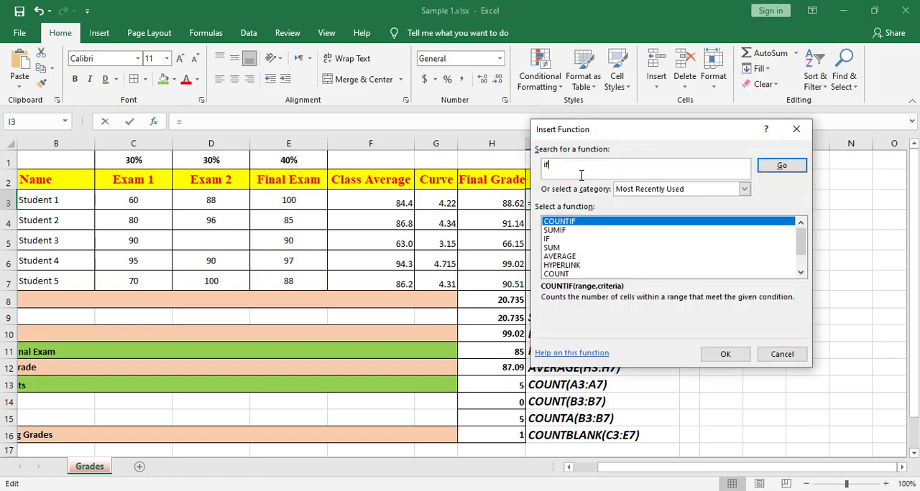
pyautogui.doubleClick(546, 239)
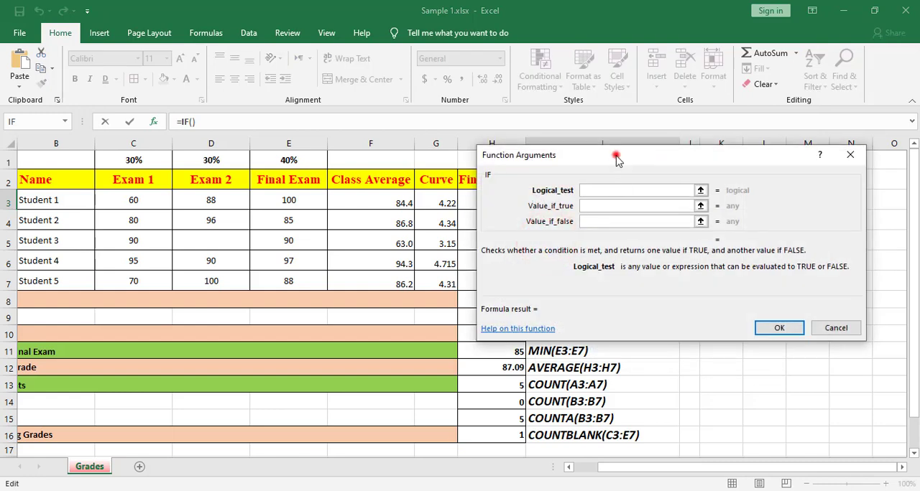
pyautogui.moveTo(615, 156); pyautogui.dragTo(427, 267)
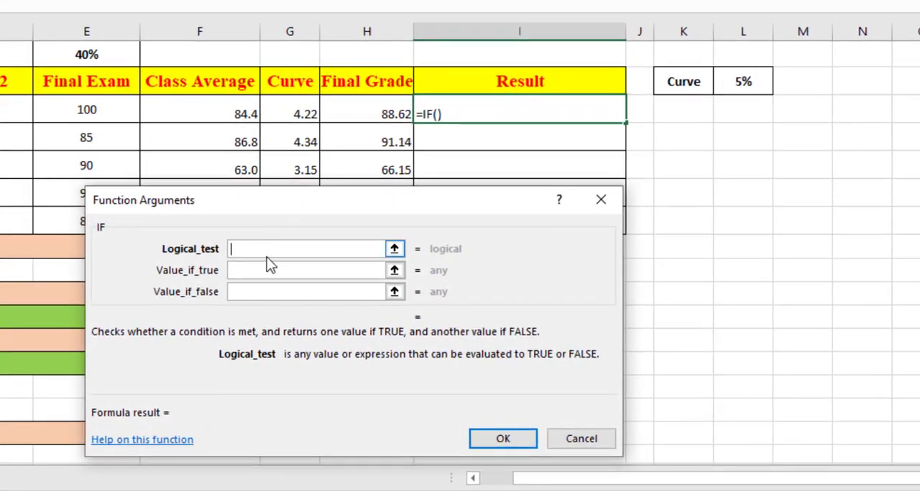
# Set the logical test of the IF function in I3 to H3>=70.
pyautogui.write('H3')
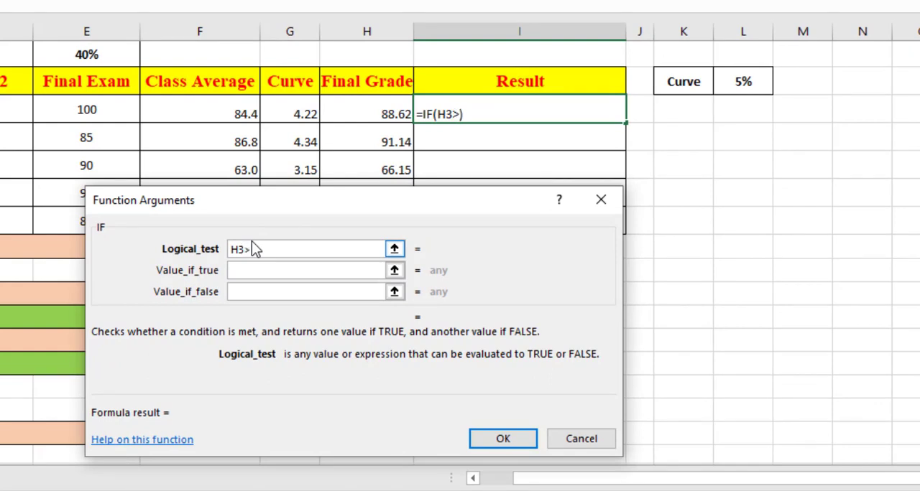
pyautogui.write('>=70')
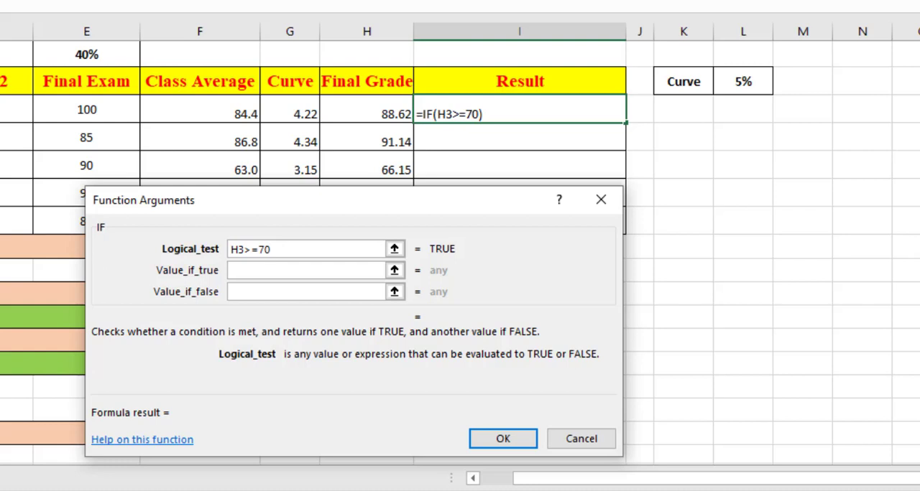
# Complete the IF function in I3 with "Pass" for true and "Fail" for false, and fill the formula down to I7.
pyautogui.click(260, 272)
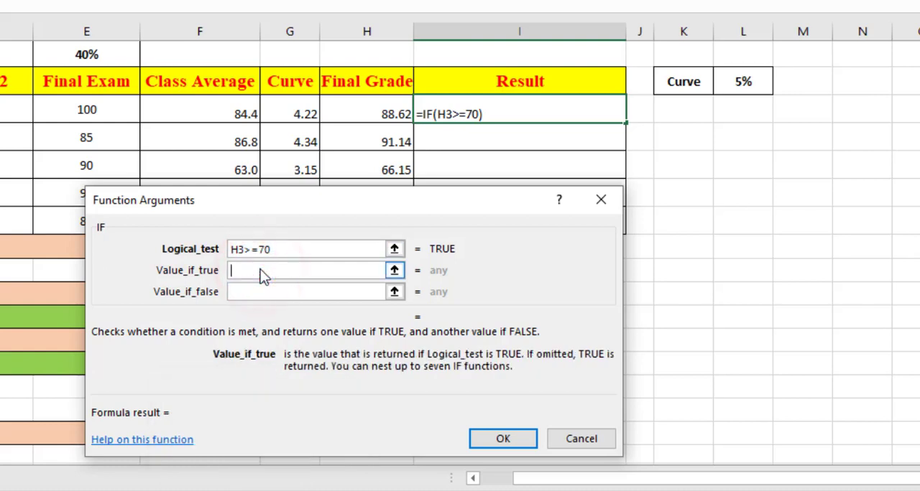
pyautogui.write('Pass')
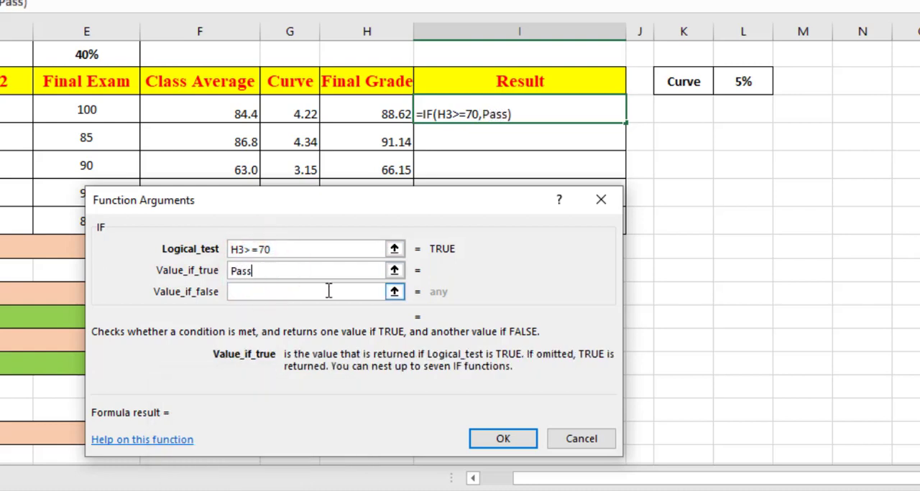
pyautogui.click(256, 293)
pyautogui.write('F')
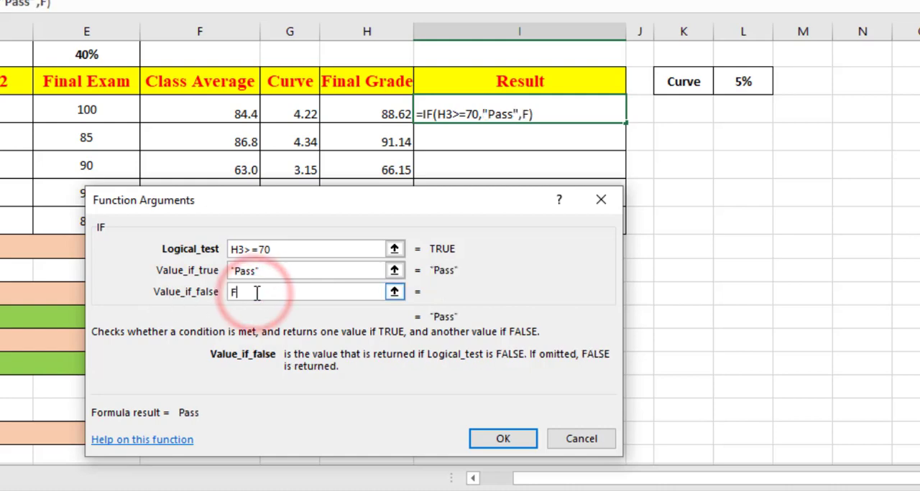
pyautogui.write('ail')
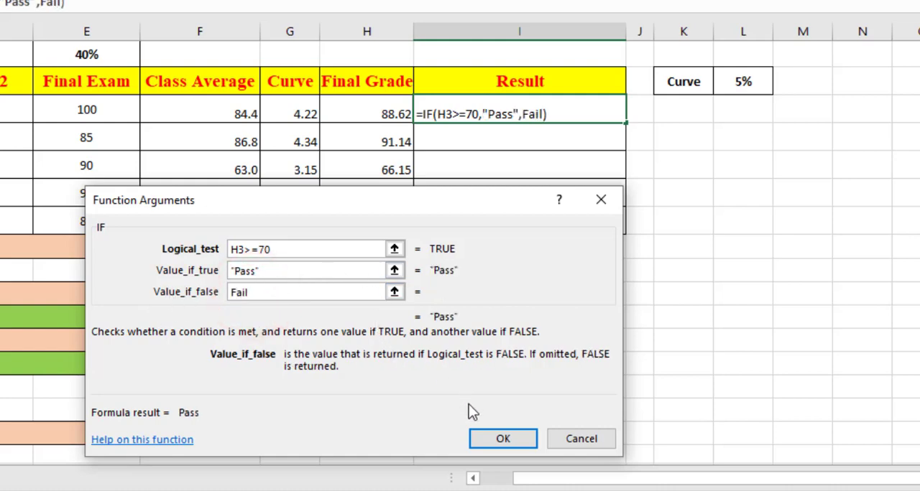
pyautogui.click(500, 437)
pyautogui.moveTo(625, 121); pyautogui.dragTo(633, 231)
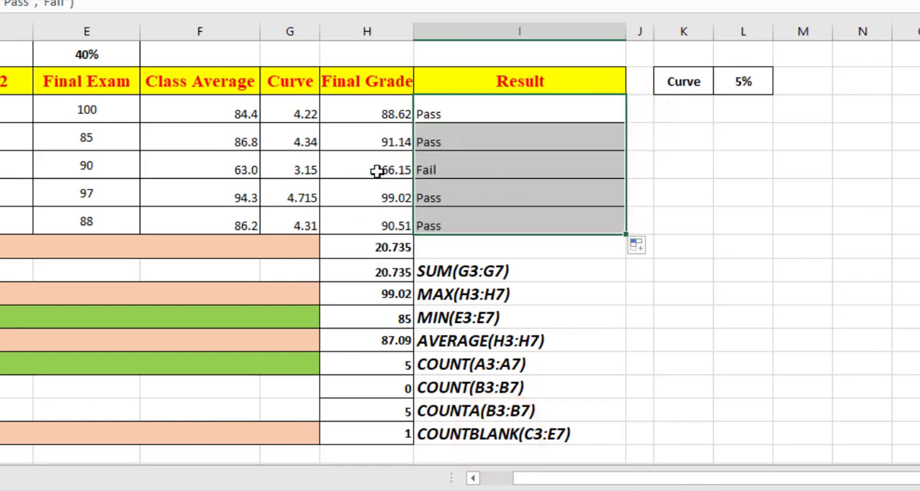
pyautogui.click(474, 106)
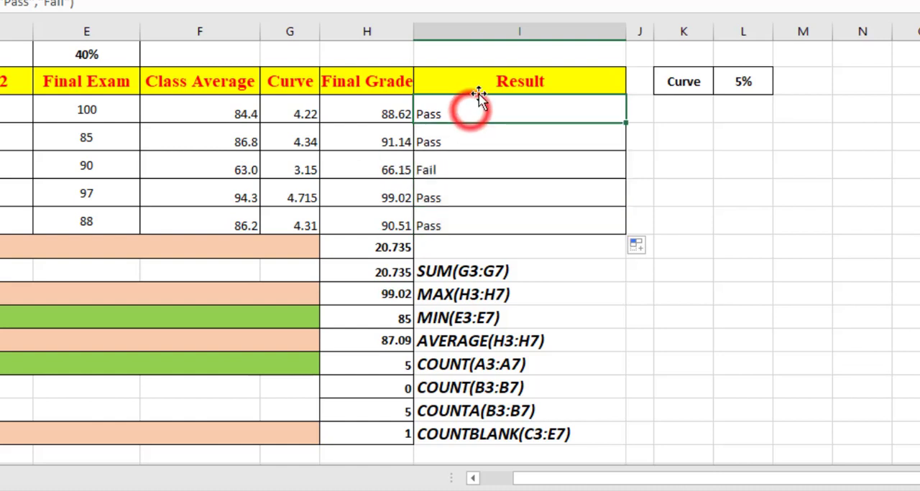
# Right-align the Result heading and its values in I2:I7.
pyautogui.moveTo(472, 79); pyautogui.dragTo(498, 218)
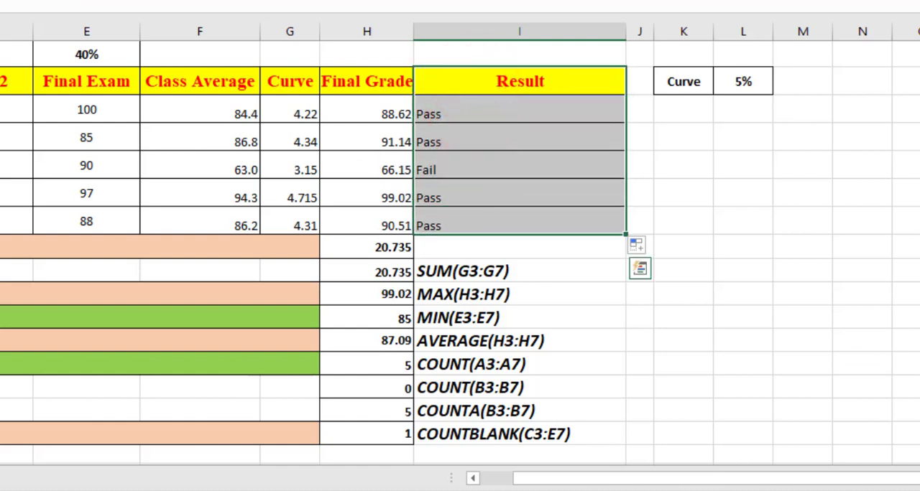
pyautogui.hotkey('alt', 'h')
pyautogui.press('a')
pyautogui.press('r')
pyautogui.click(402, 149)
pyautogui.click(587, 163)
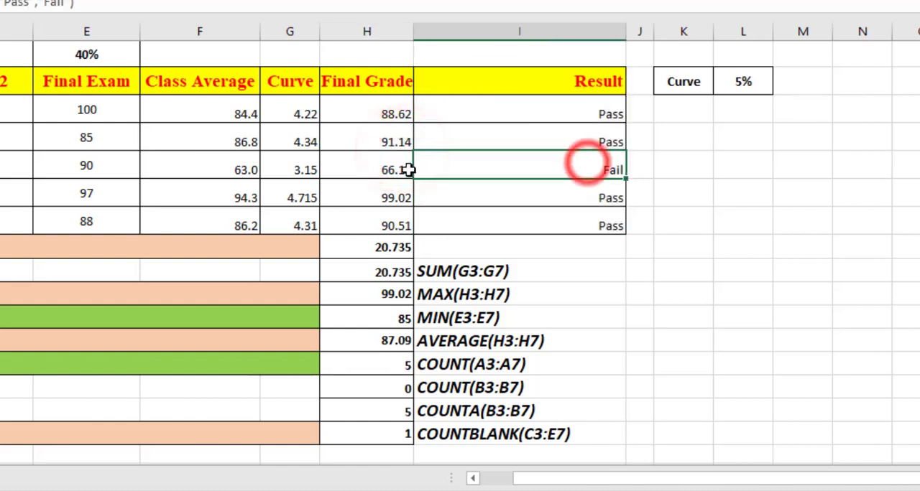
pyautogui.moveTo(408, 169); pyautogui.dragTo(390, 171)
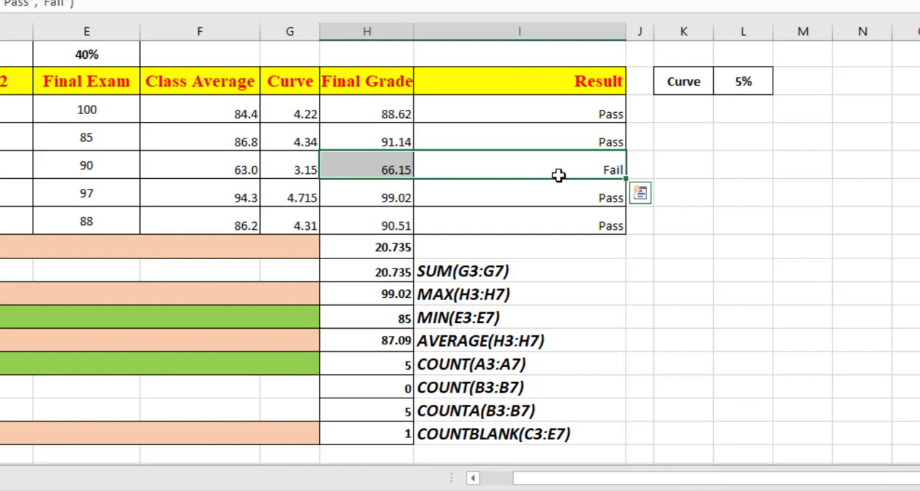
# Clear the contents of the Result cells I3:I7.
pyautogui.moveTo(569, 111); pyautogui.dragTo(585, 226)
pyautogui.rightClick(546, 92)
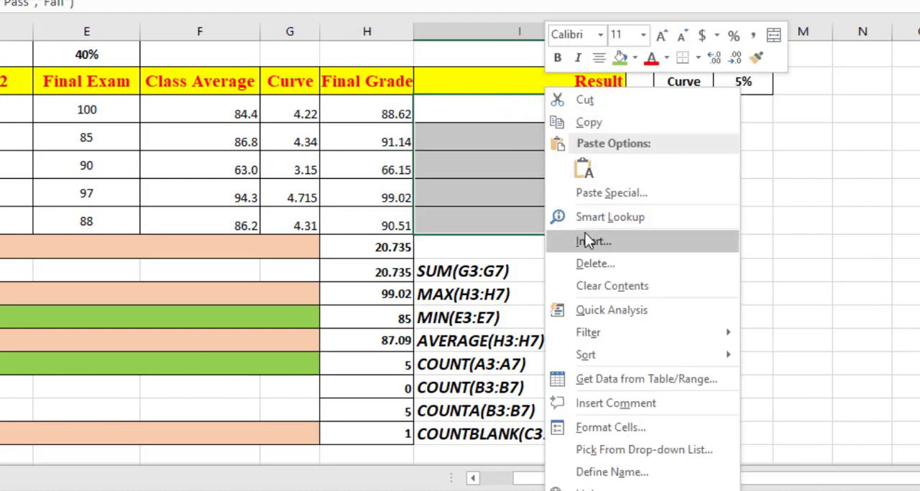
pyautogui.click(611, 286)
# Insert the IF function in I3 with the logical test H3>=70.
pyautogui.click(546, 113)
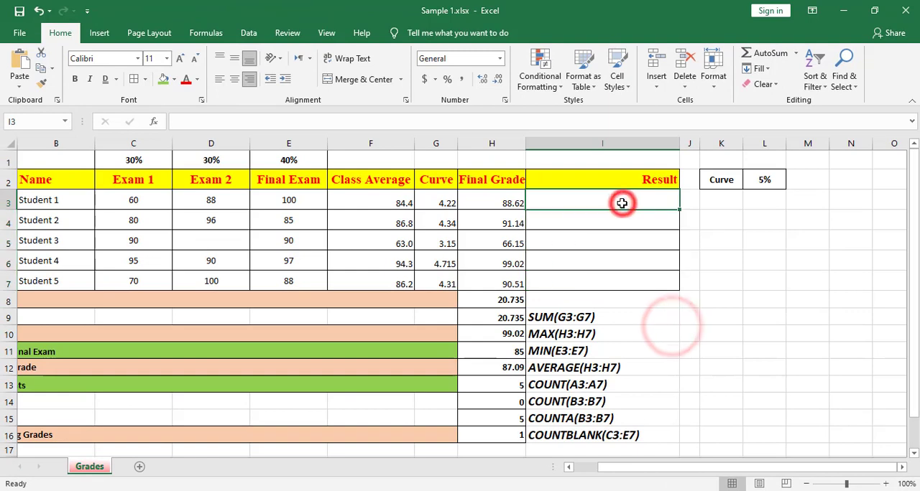
pyautogui.click(795, 54)
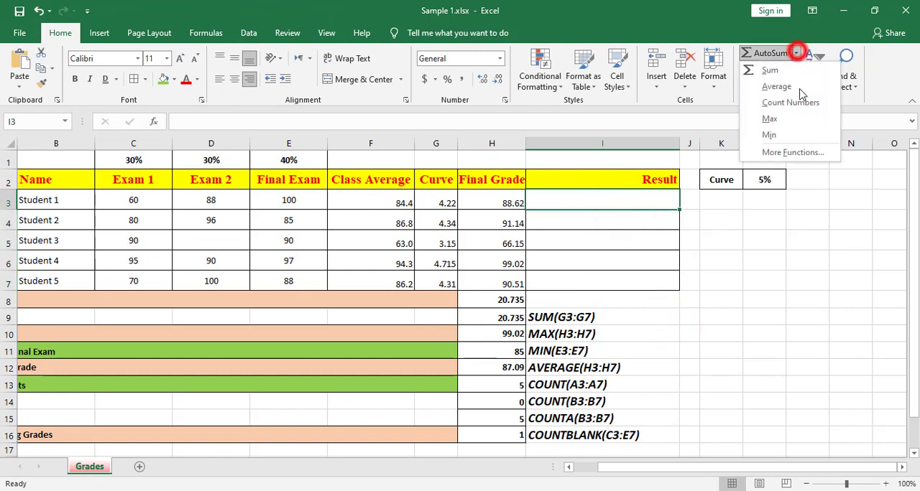
pyautogui.click(793, 153)
pyautogui.click(363, 334)
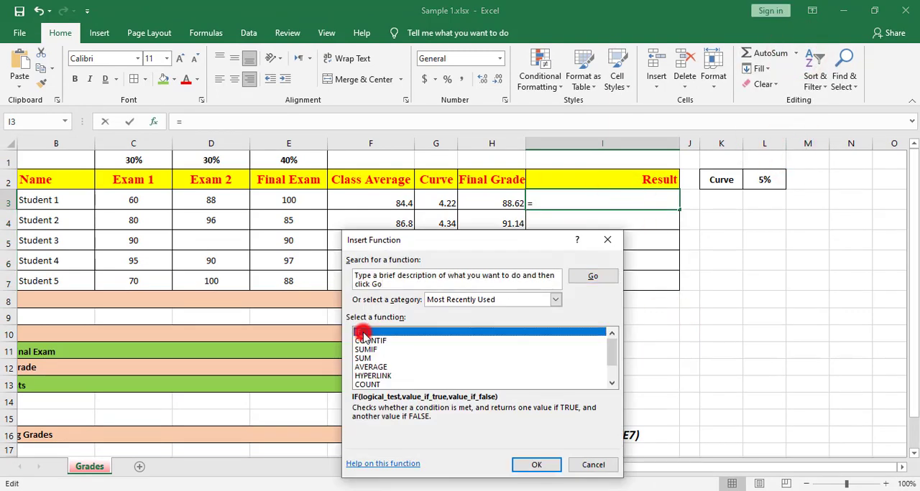
pyautogui.doubleClick(363, 334)
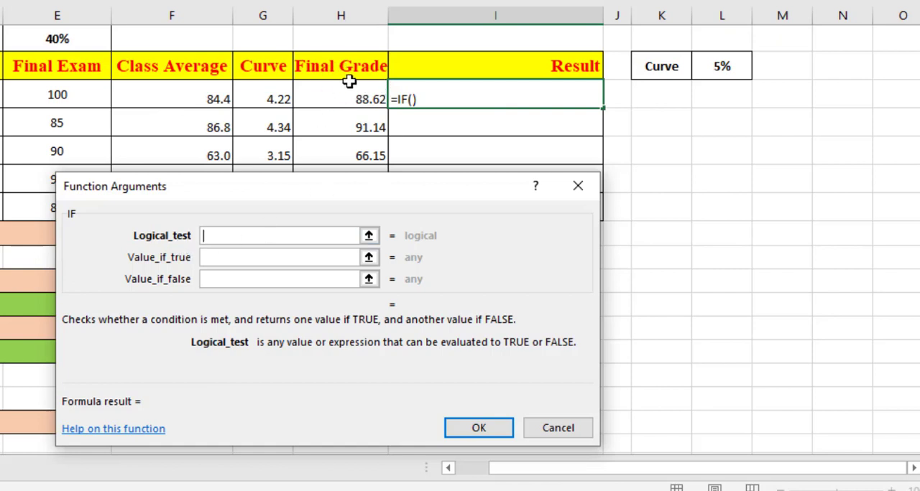
pyautogui.write('H')
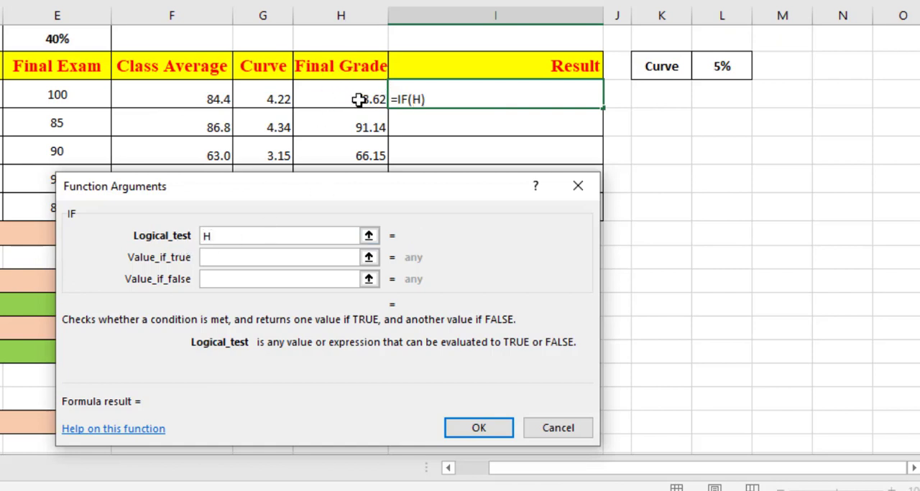
pyautogui.write('3>=70')
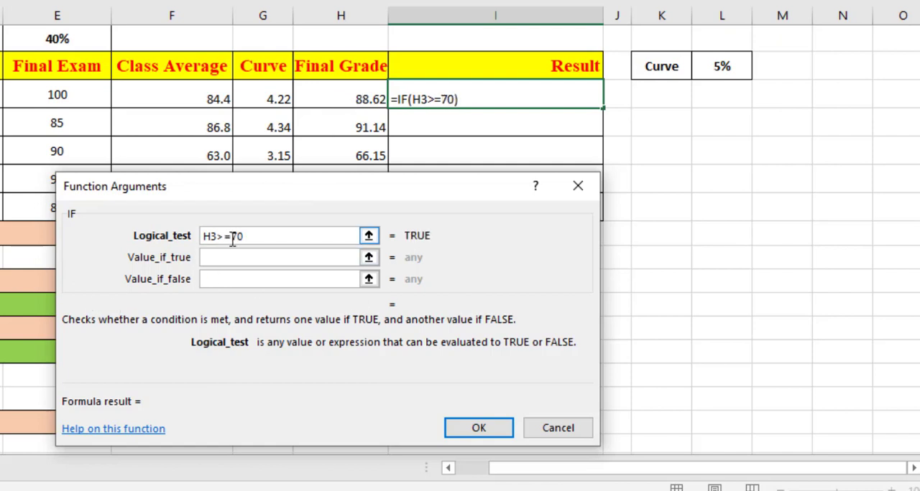
# Make the IF function in I3 return "Pass" when true and "Fail" when false, and fill the formula down to I7.
pyautogui.click(217, 263)
pyautogui.write('P')
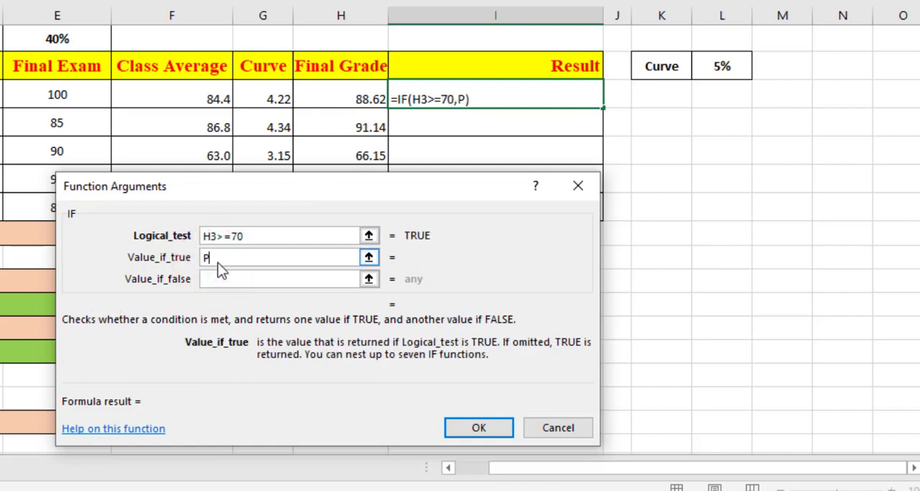
pyautogui.write('ass')
pyautogui.click(234, 281)
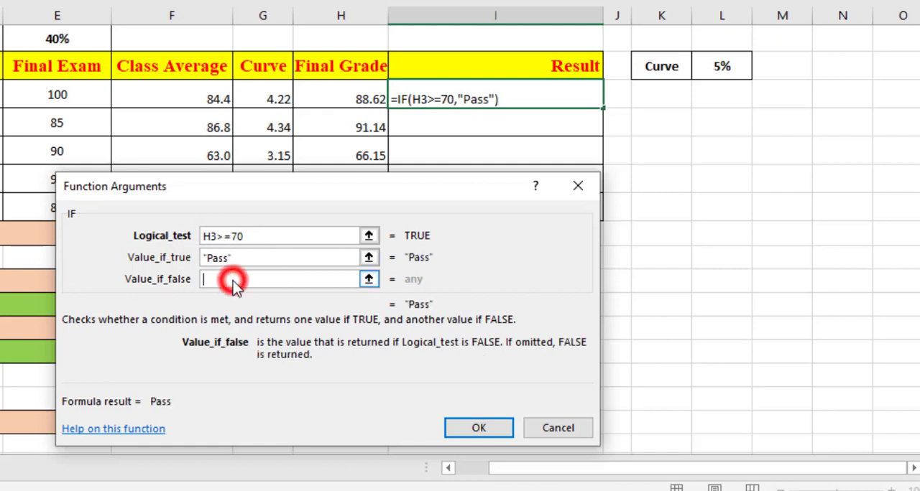
pyautogui.write('Fail')
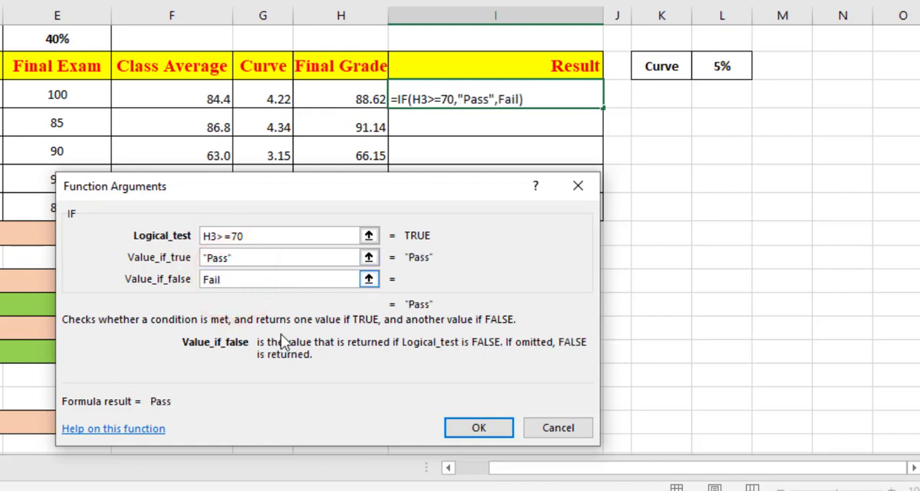
pyautogui.click(471, 429)
pyautogui.moveTo(601, 109); pyautogui.dragTo(587, 212)
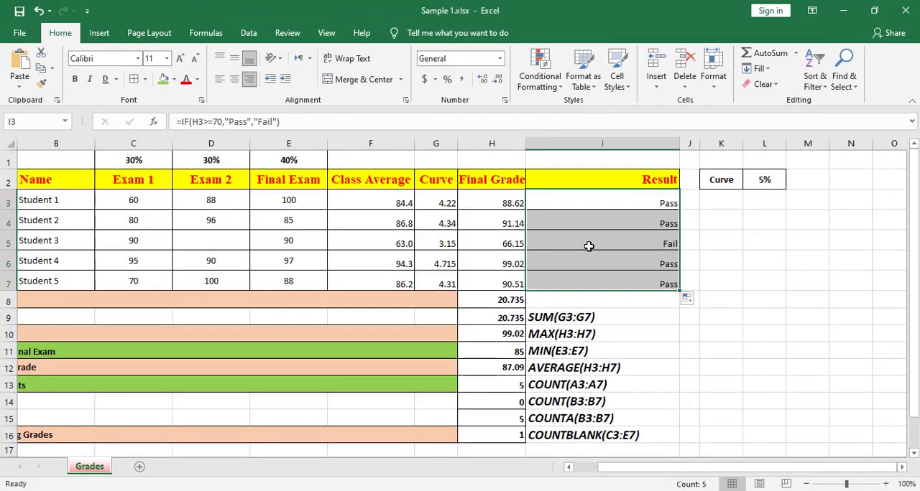
pyautogui.click(602, 240)
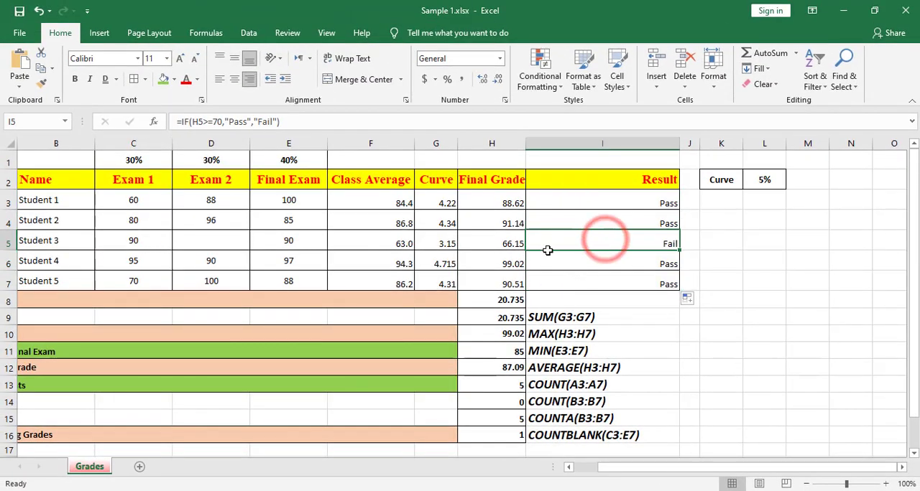
# Add a Less Than conditional formatting rule to final grades H3:H7 for values below 70, using Light Red Fill with Dark Red Text.
pyautogui.moveTo(496, 198); pyautogui.dragTo(507, 282)
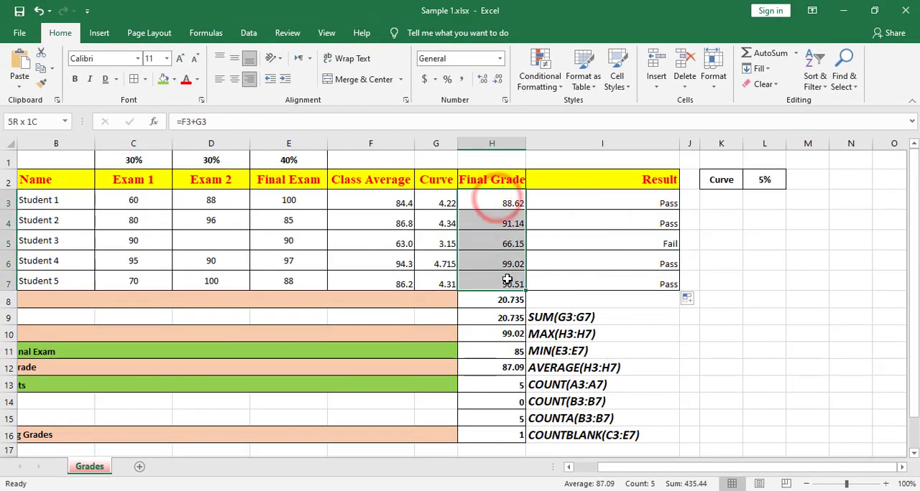
pyautogui.click(551, 82)
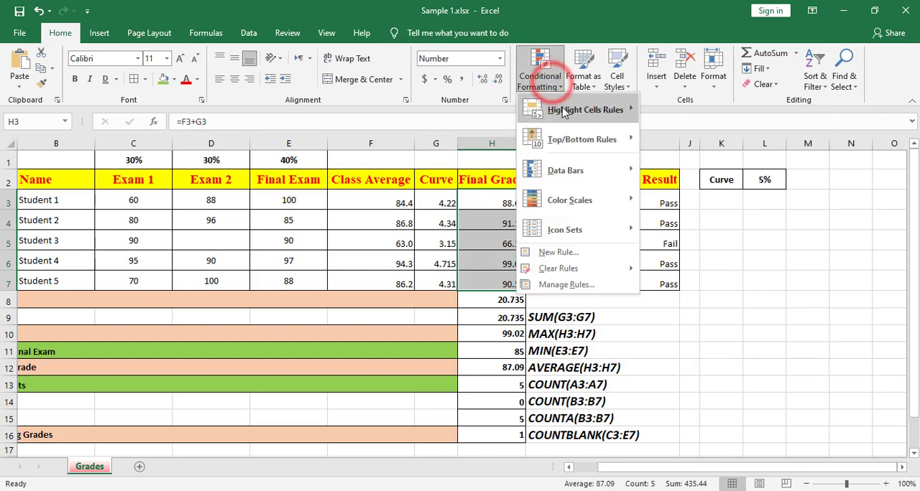
pyautogui.moveTo(578, 110)
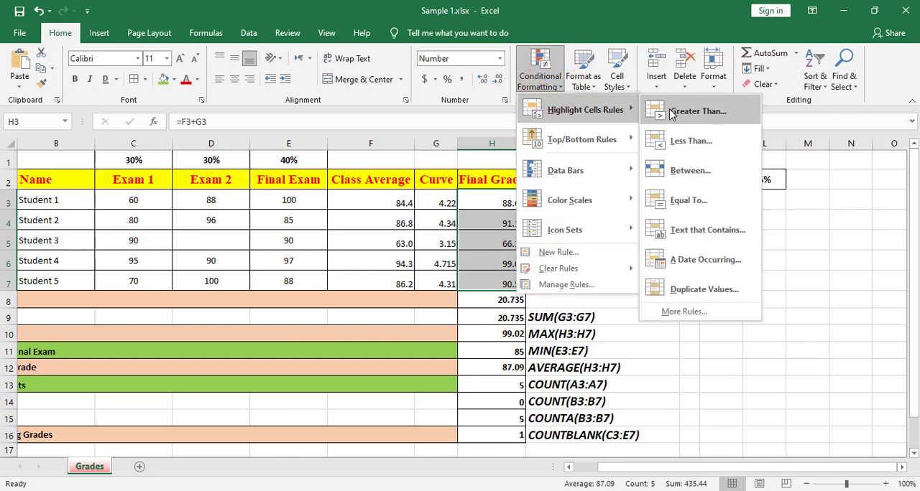
pyautogui.click(686, 142)
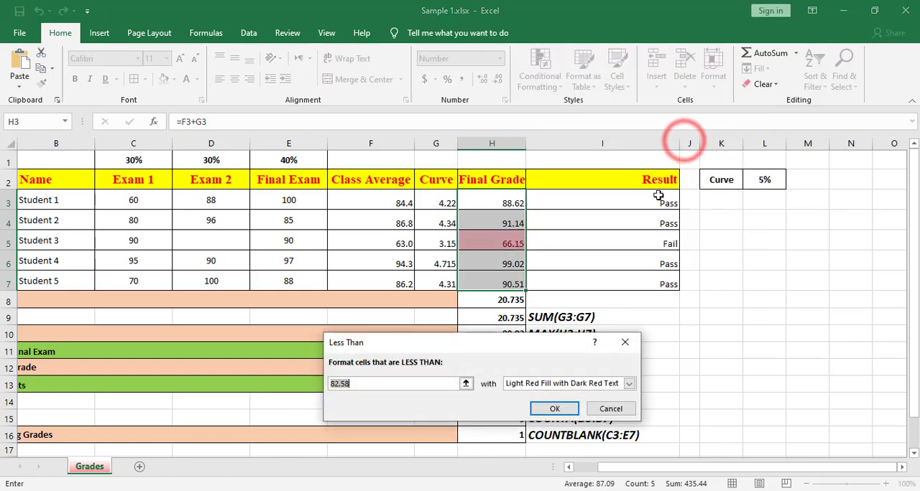
pyautogui.write('70')
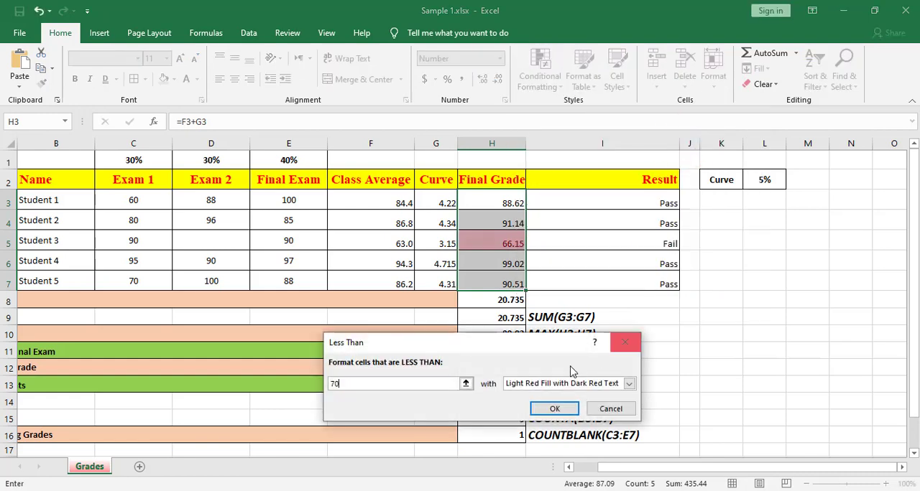
pyautogui.click(554, 409)
# Deselect the final grades range and save the Sample 1 workbook with cell H5 selected.
pyautogui.click(487, 261)
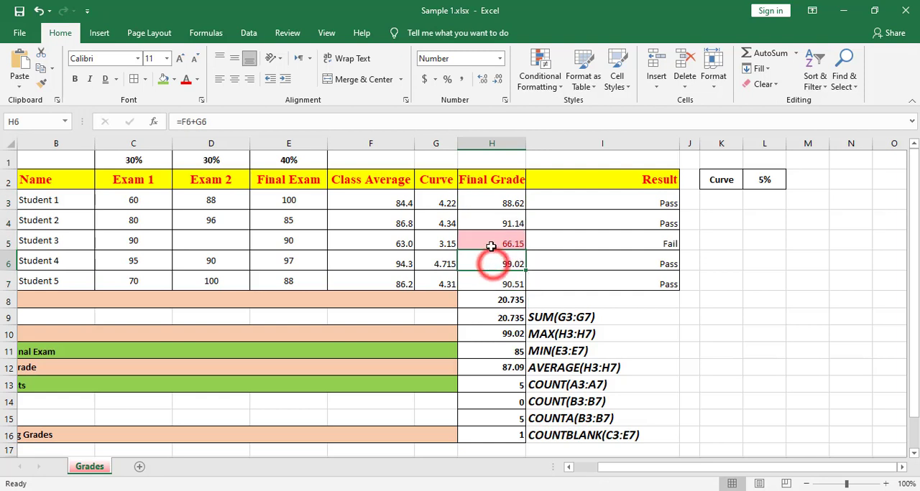
pyautogui.click(483, 243)
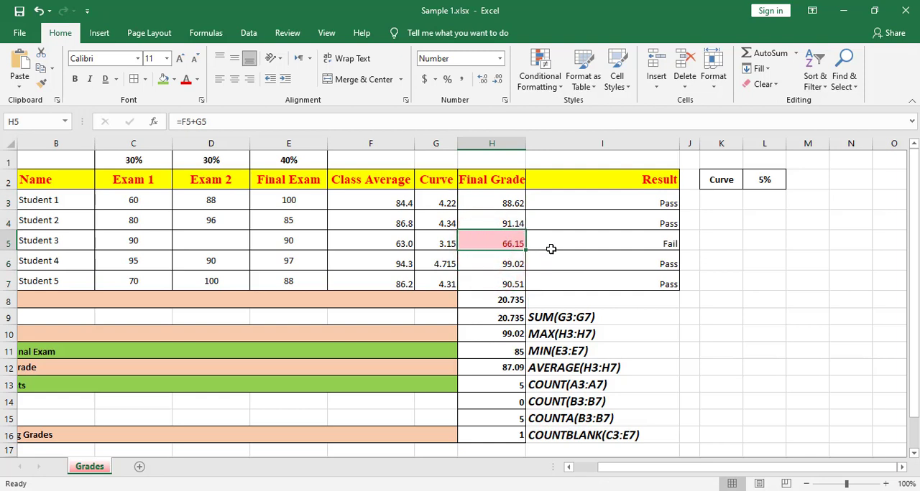
pyautogui.click(19, 14)
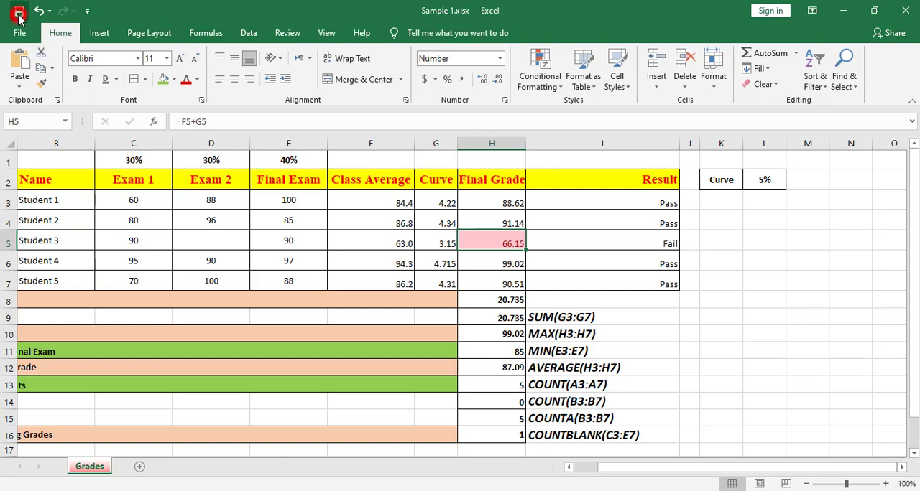